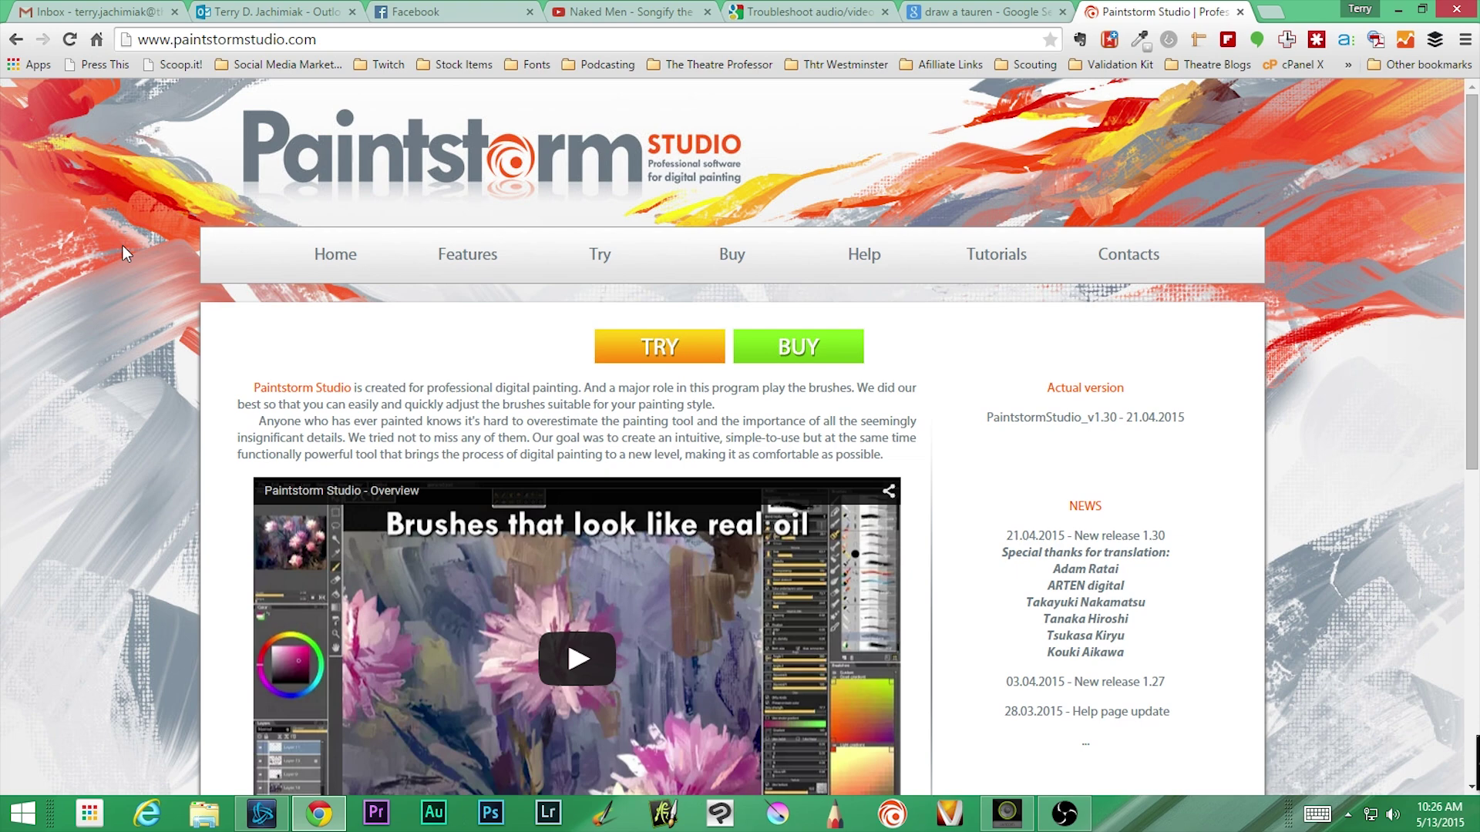
# Browse the Paintstorm Studio home page and go to its Buy page.
pyautogui.scroll(-4, 138, 238)
pyautogui.scroll(-1, 159, 301)
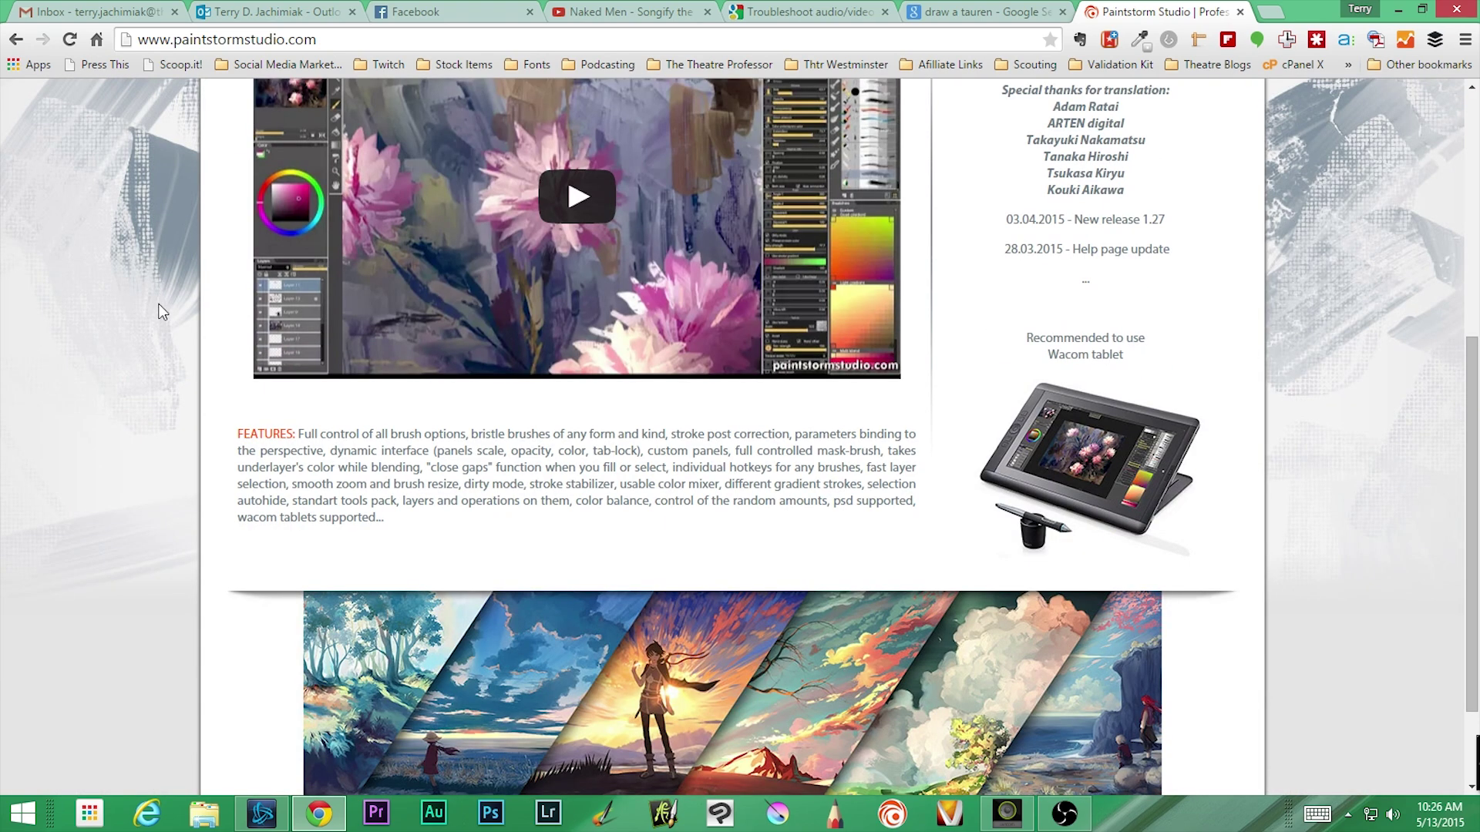
pyautogui.scroll(-2, 157, 351)
pyautogui.scroll(3, 157, 350)
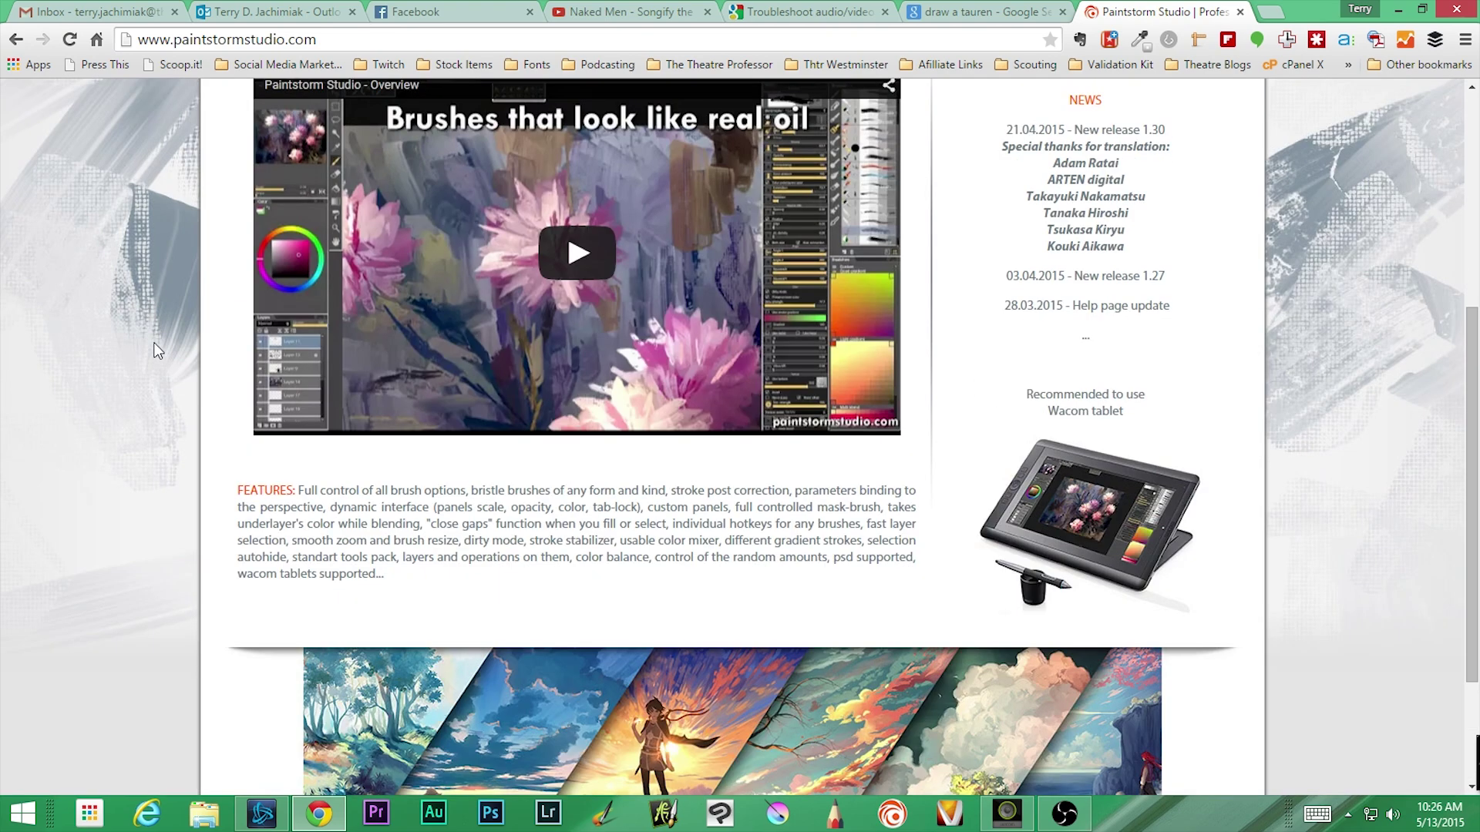
pyautogui.scroll(2, 157, 351)
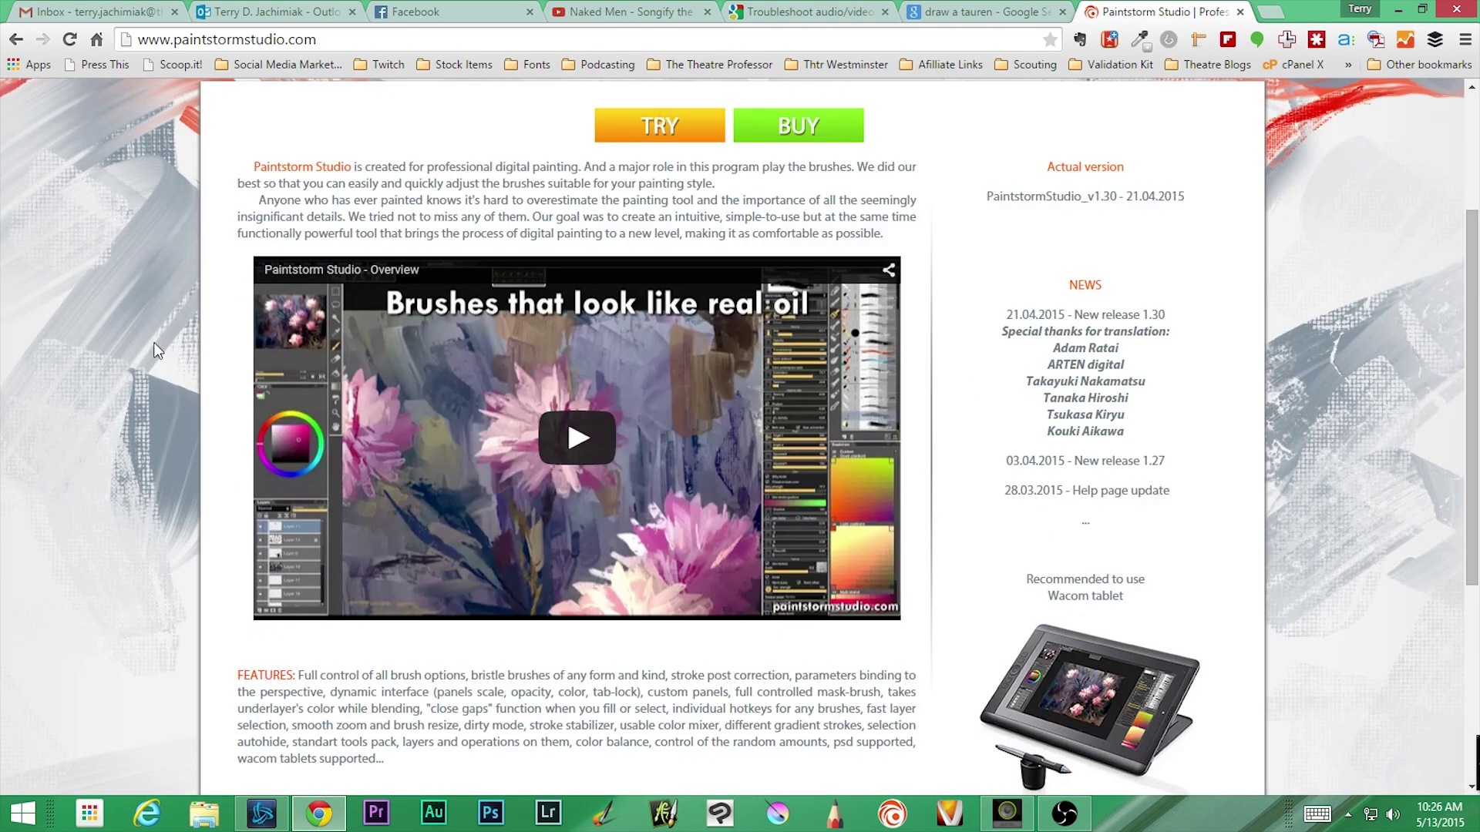
pyautogui.scroll(3, 73, 396)
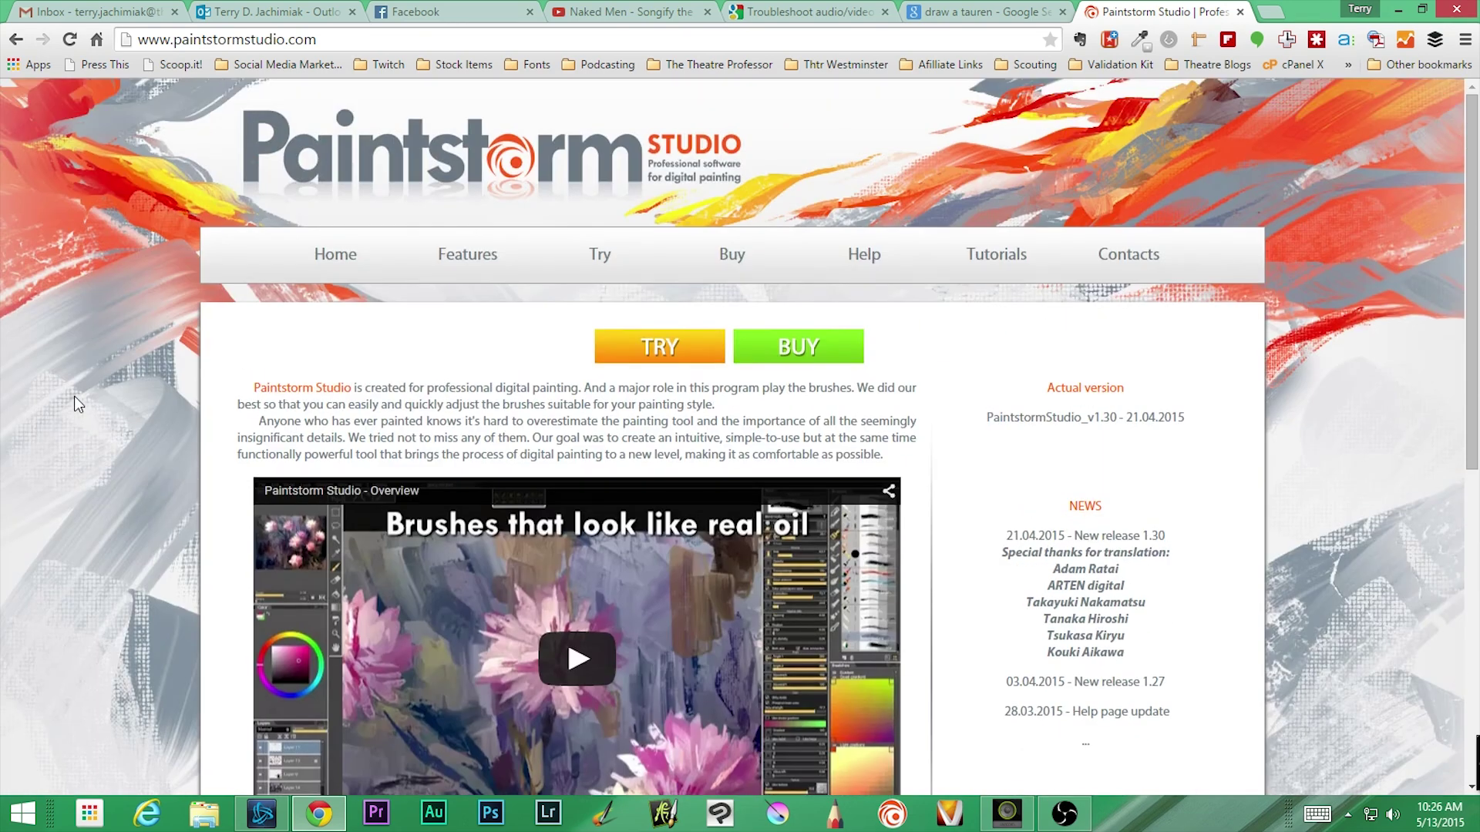
pyautogui.click(821, 355)
# Review the $19.00 lifetime licence on the Buy page and launch Paintstorm Studio.
pyautogui.scroll(-2, 345, 357)
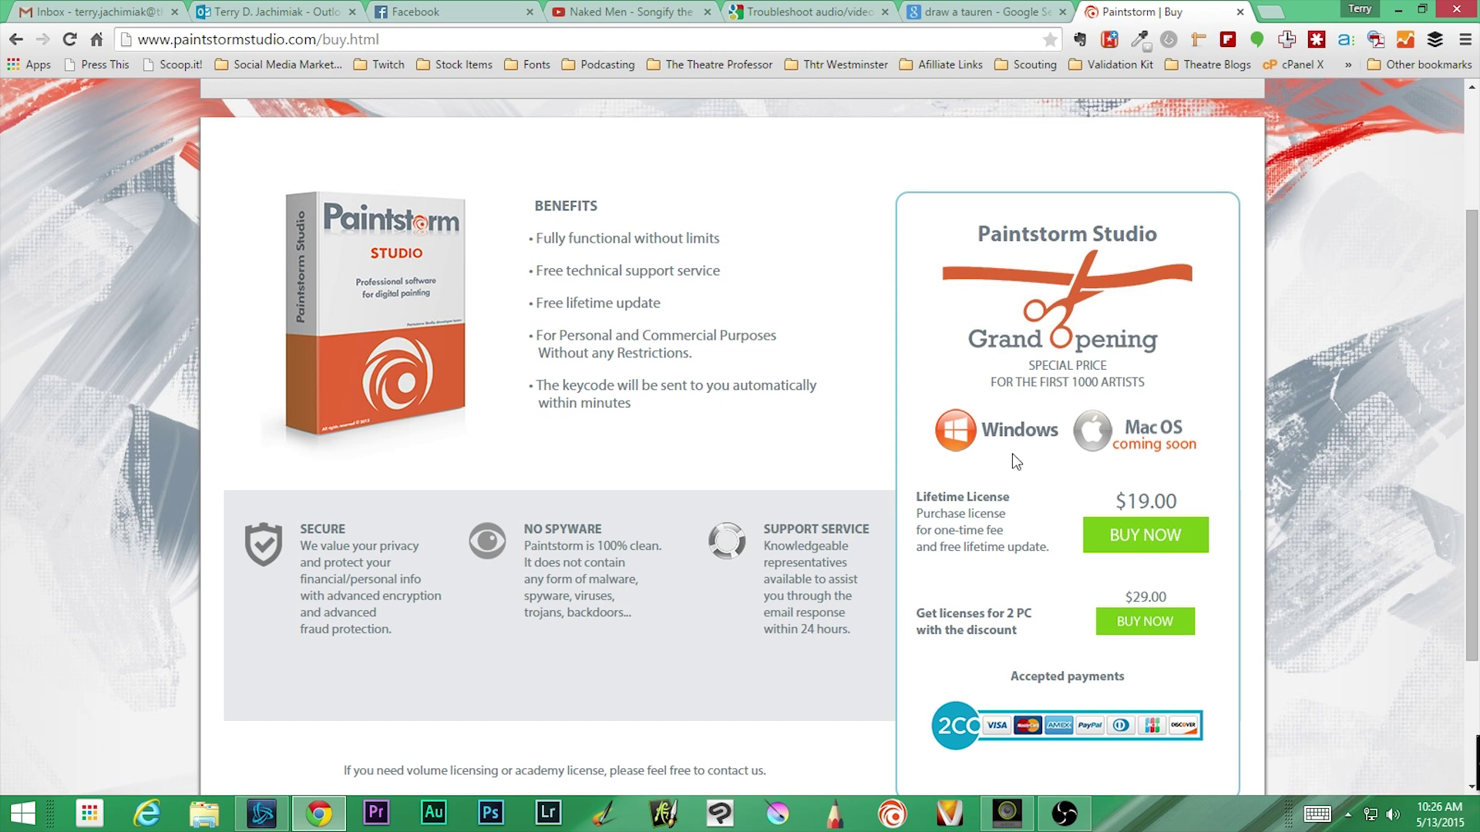
pyautogui.scroll(3, 1012, 455)
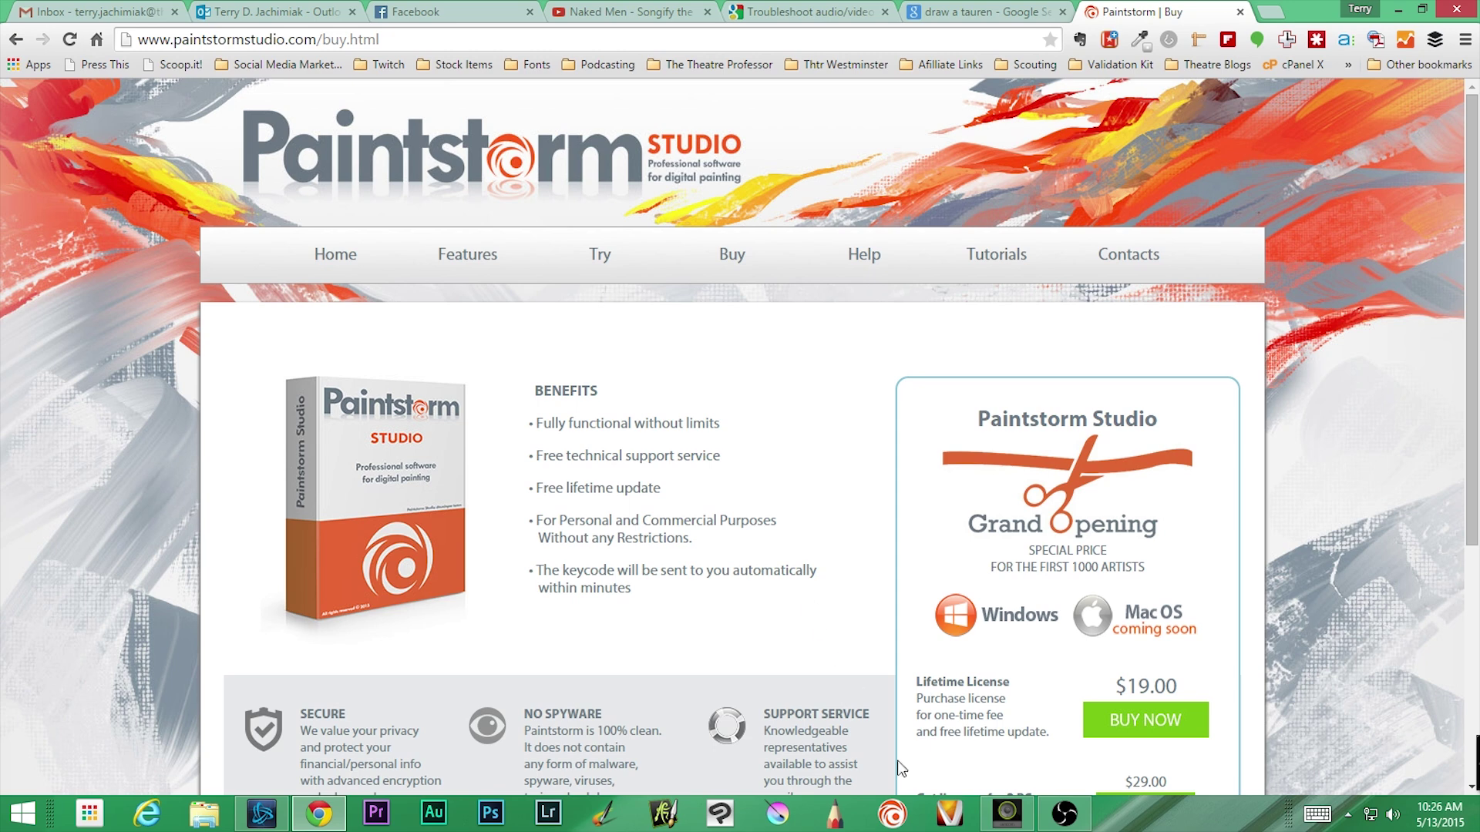
pyautogui.click(894, 816)
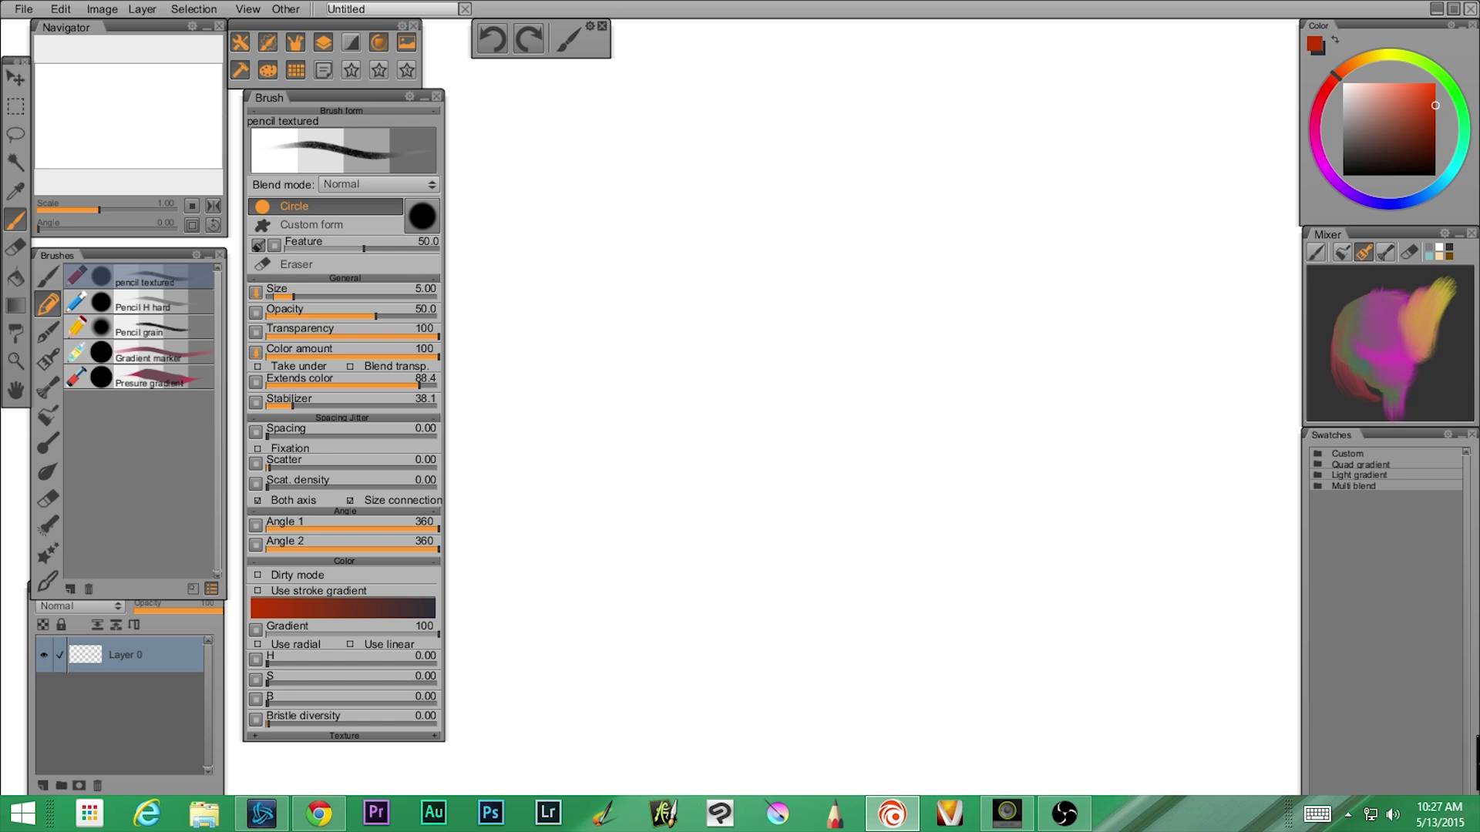
# Undock the tool strip onto the blank canvas, then float it back at the far left.
pyautogui.moveTo(9, 60); pyautogui.dragTo(1094, 280)
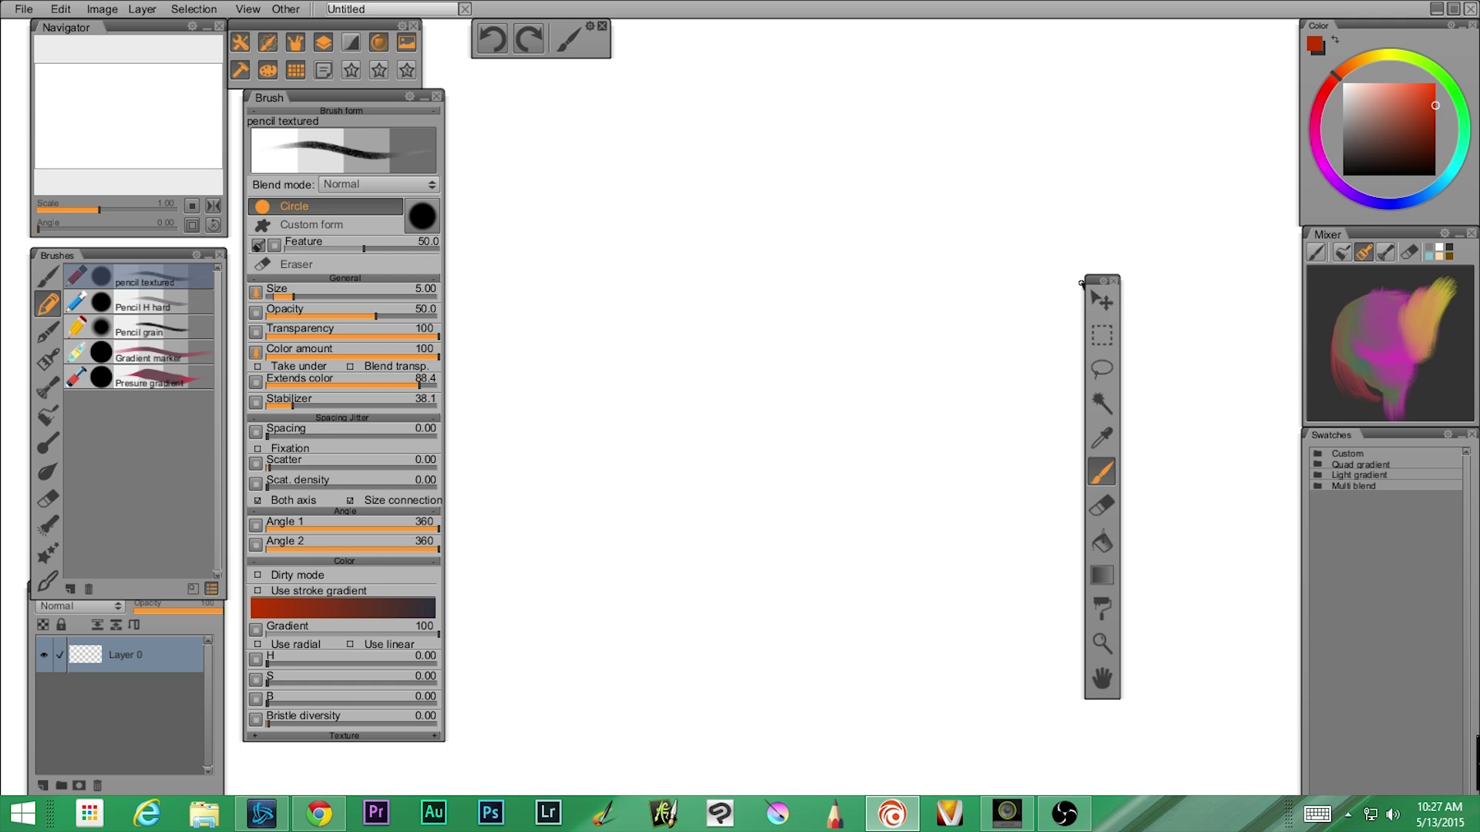
pyautogui.moveTo(1086, 281)
pyautogui.mouseDown()
pyautogui.moveTo(71, 77)
pyautogui.moveTo(10, 32)
pyautogui.mouseUp()
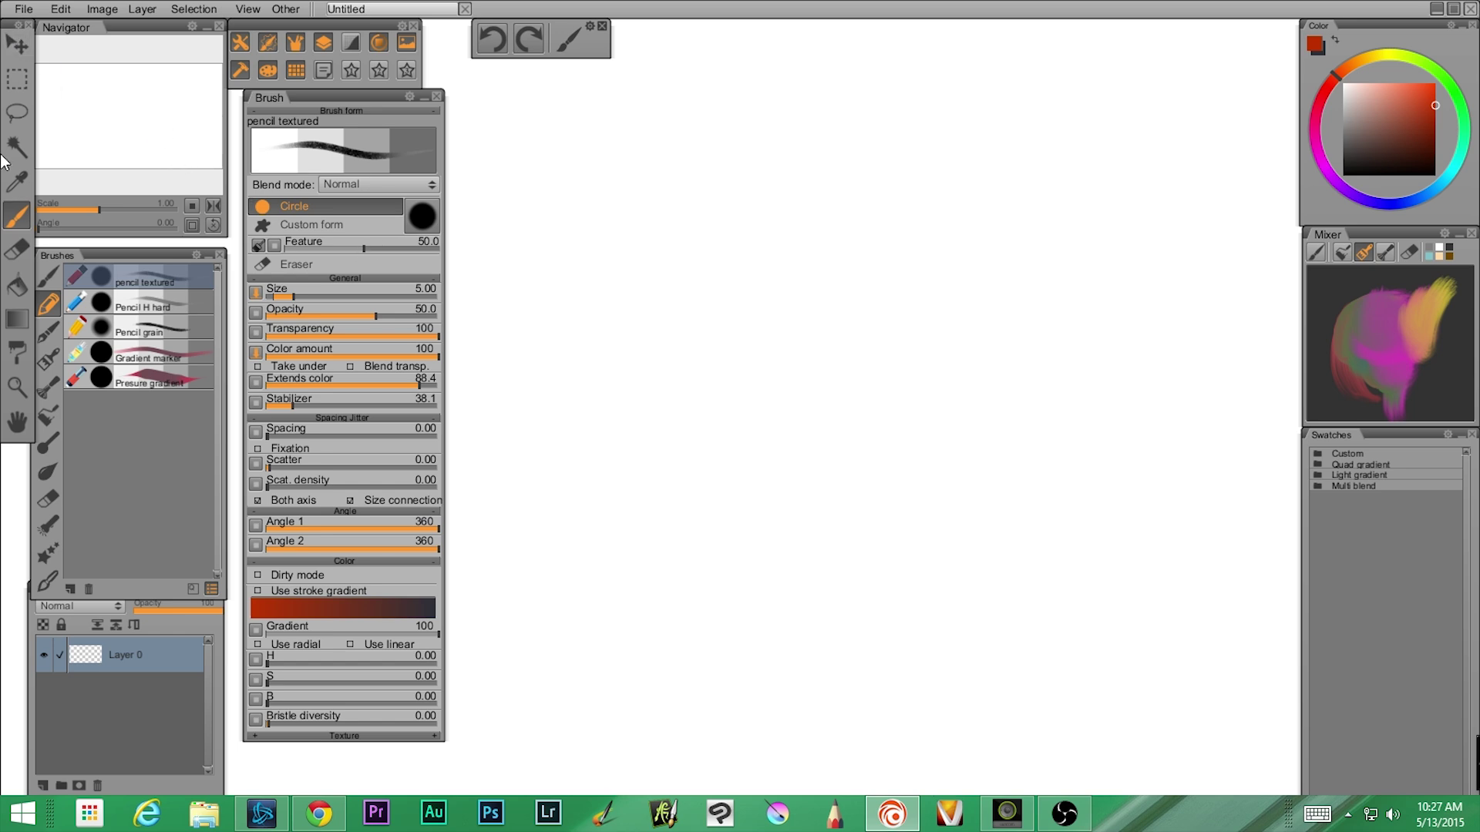
# Try the Move, Selection, Magic wand, Eyedropper, Eraser, Fill and Roller tools.
pyautogui.click(20, 49)
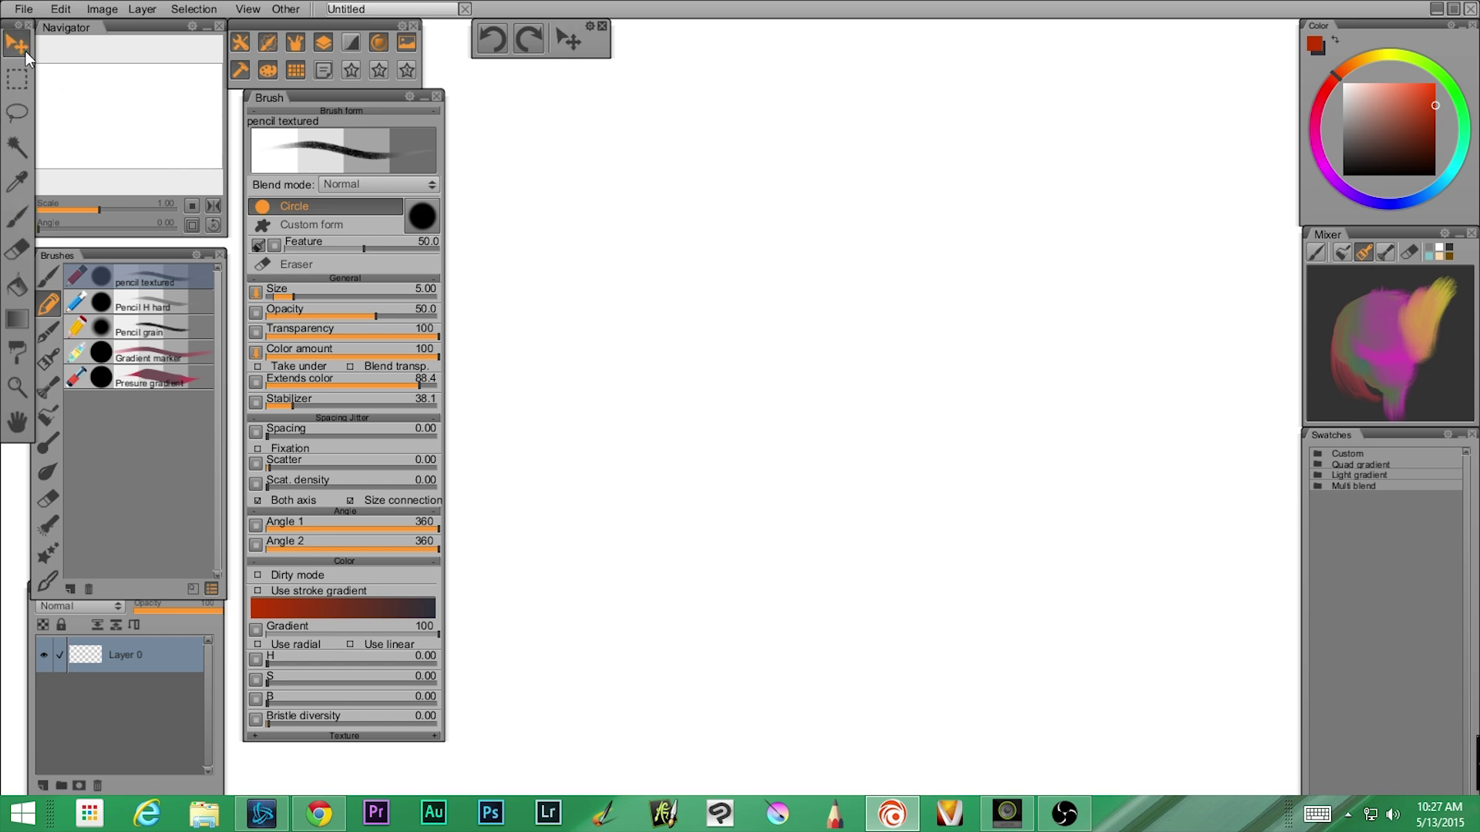
pyautogui.click(22, 83)
pyautogui.click(17, 148)
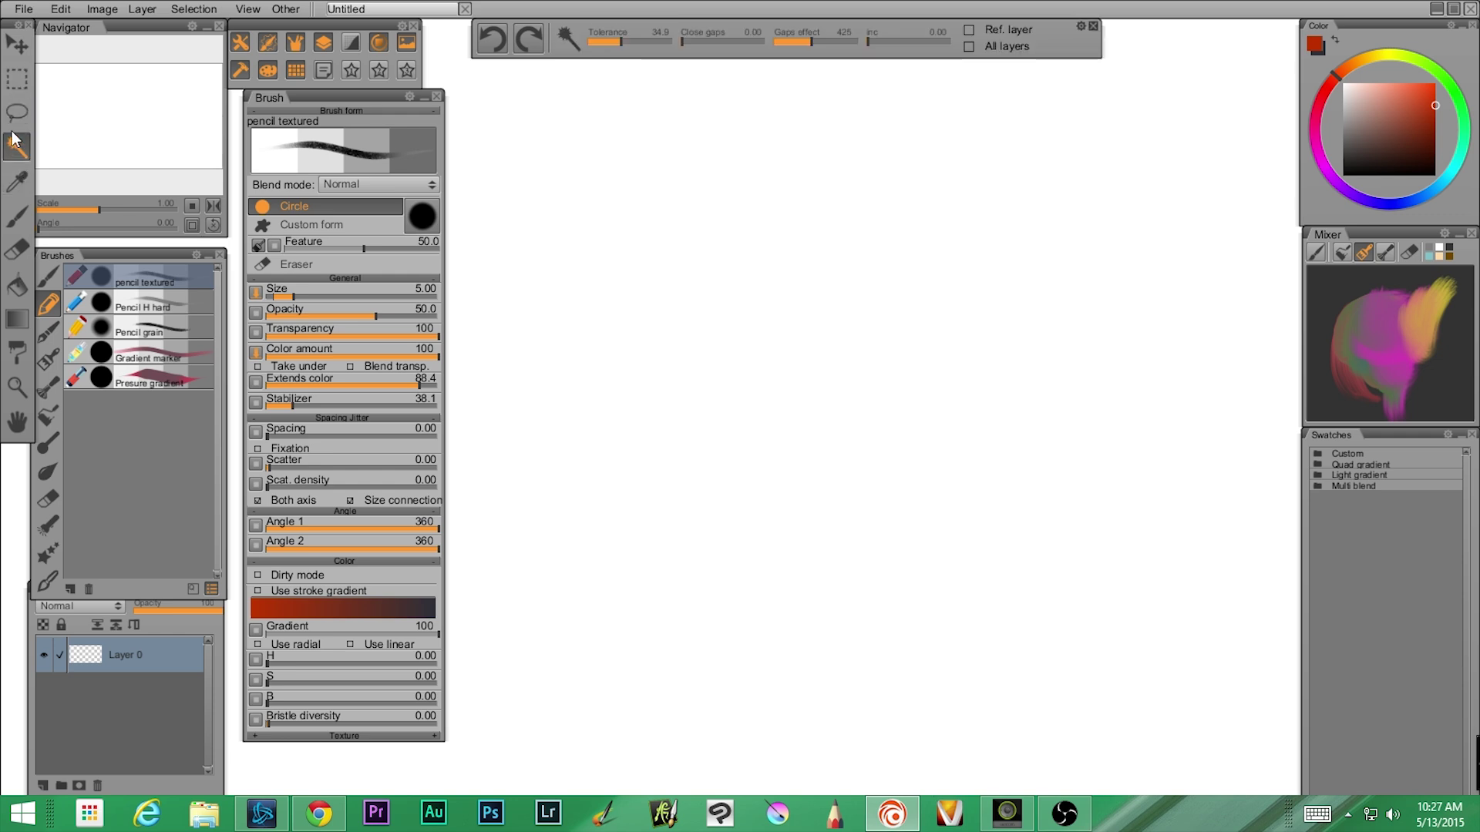
pyautogui.click(13, 91)
pyautogui.click(17, 181)
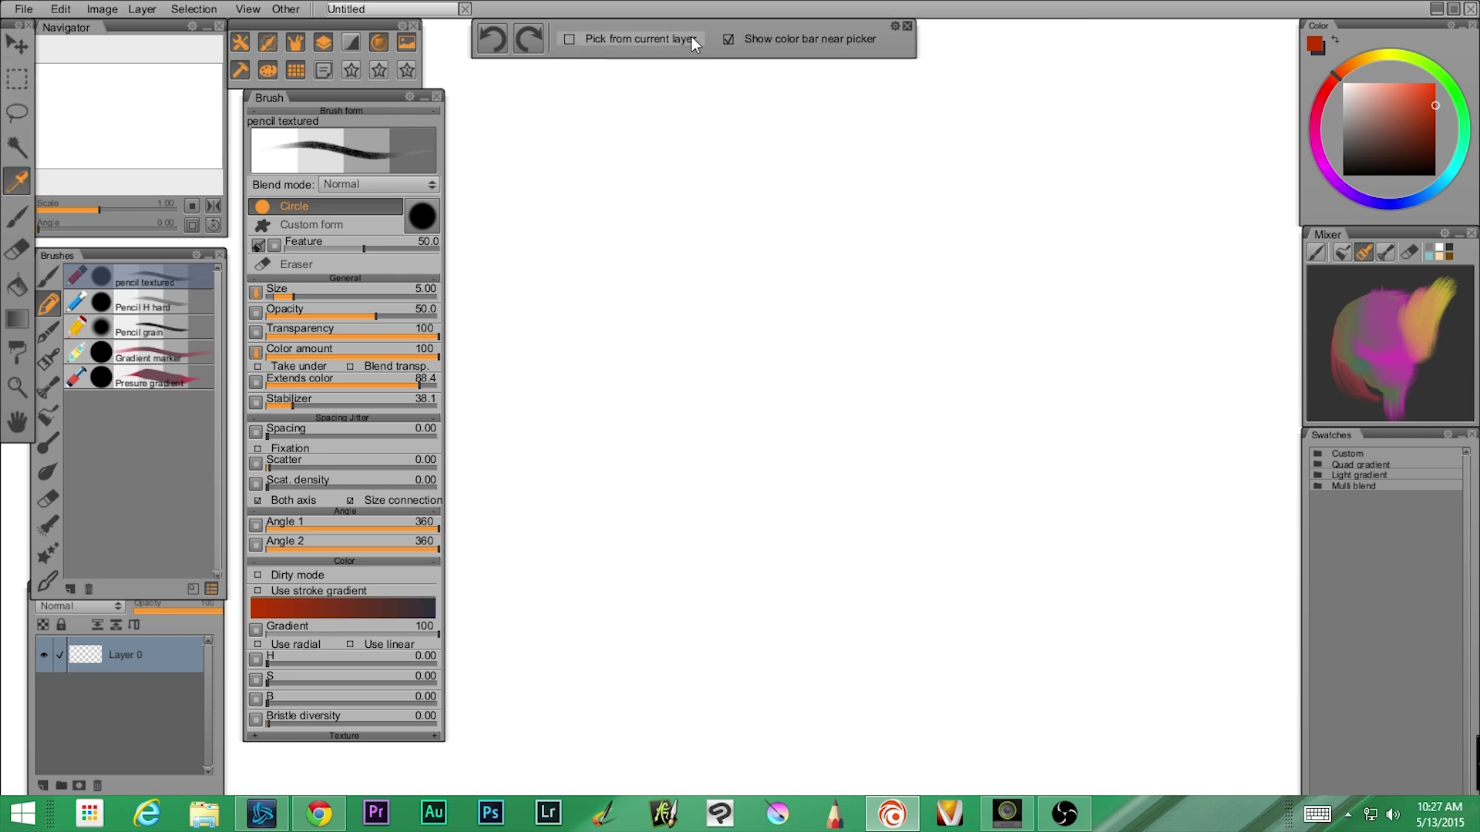
pyautogui.click(18, 218)
pyautogui.click(17, 249)
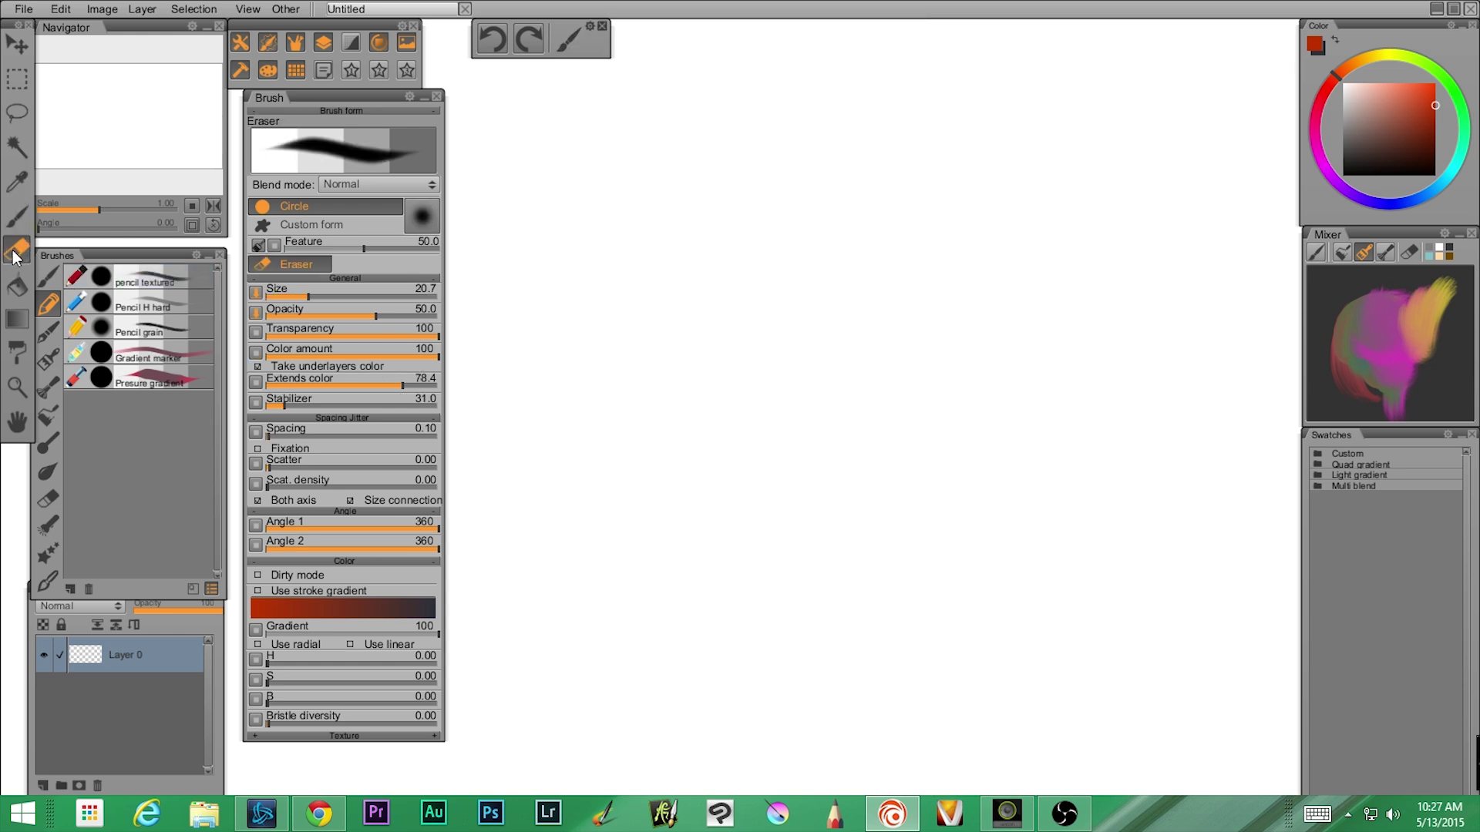
pyautogui.click(15, 289)
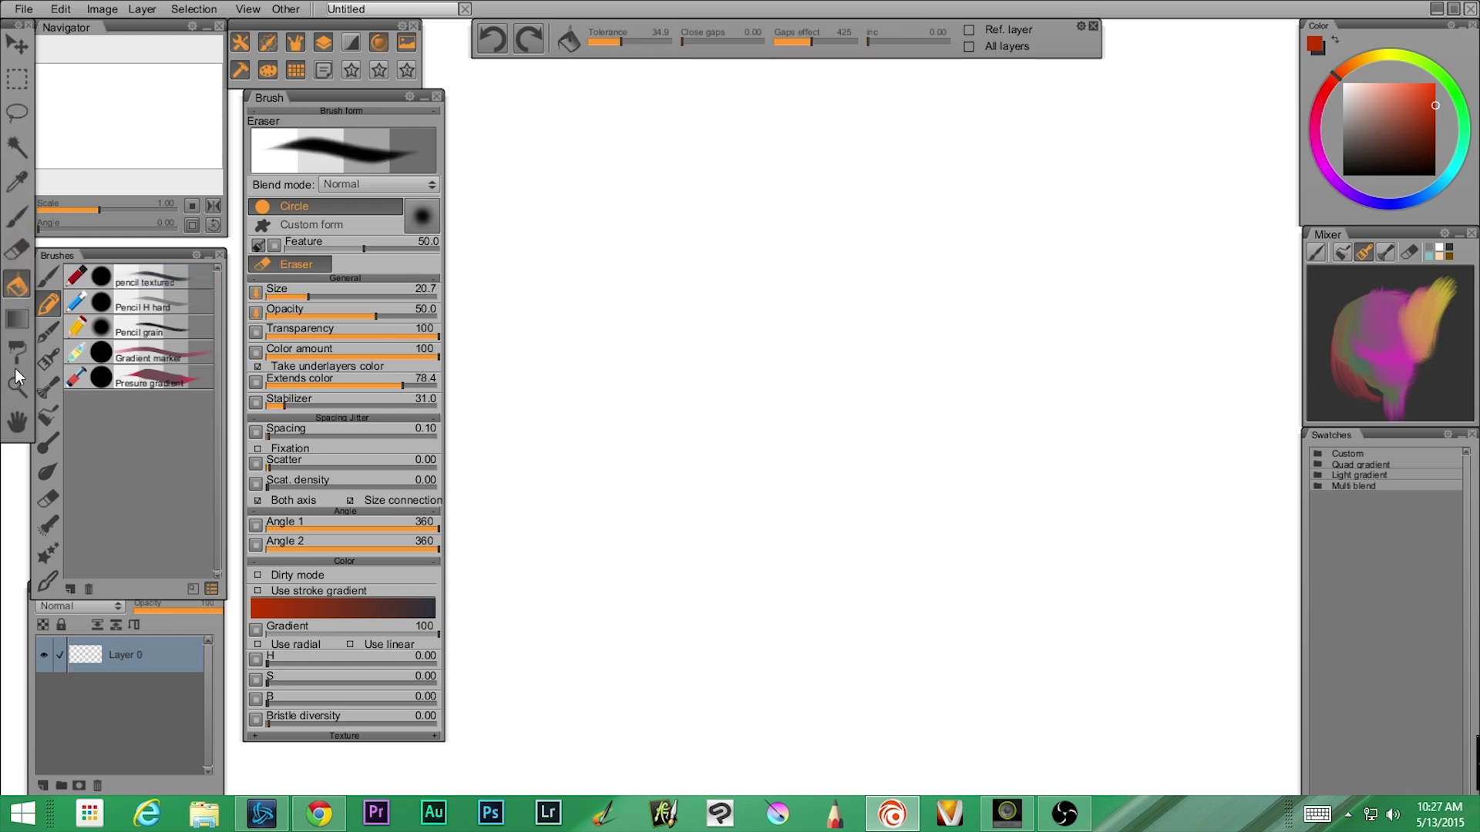
pyautogui.click(17, 353)
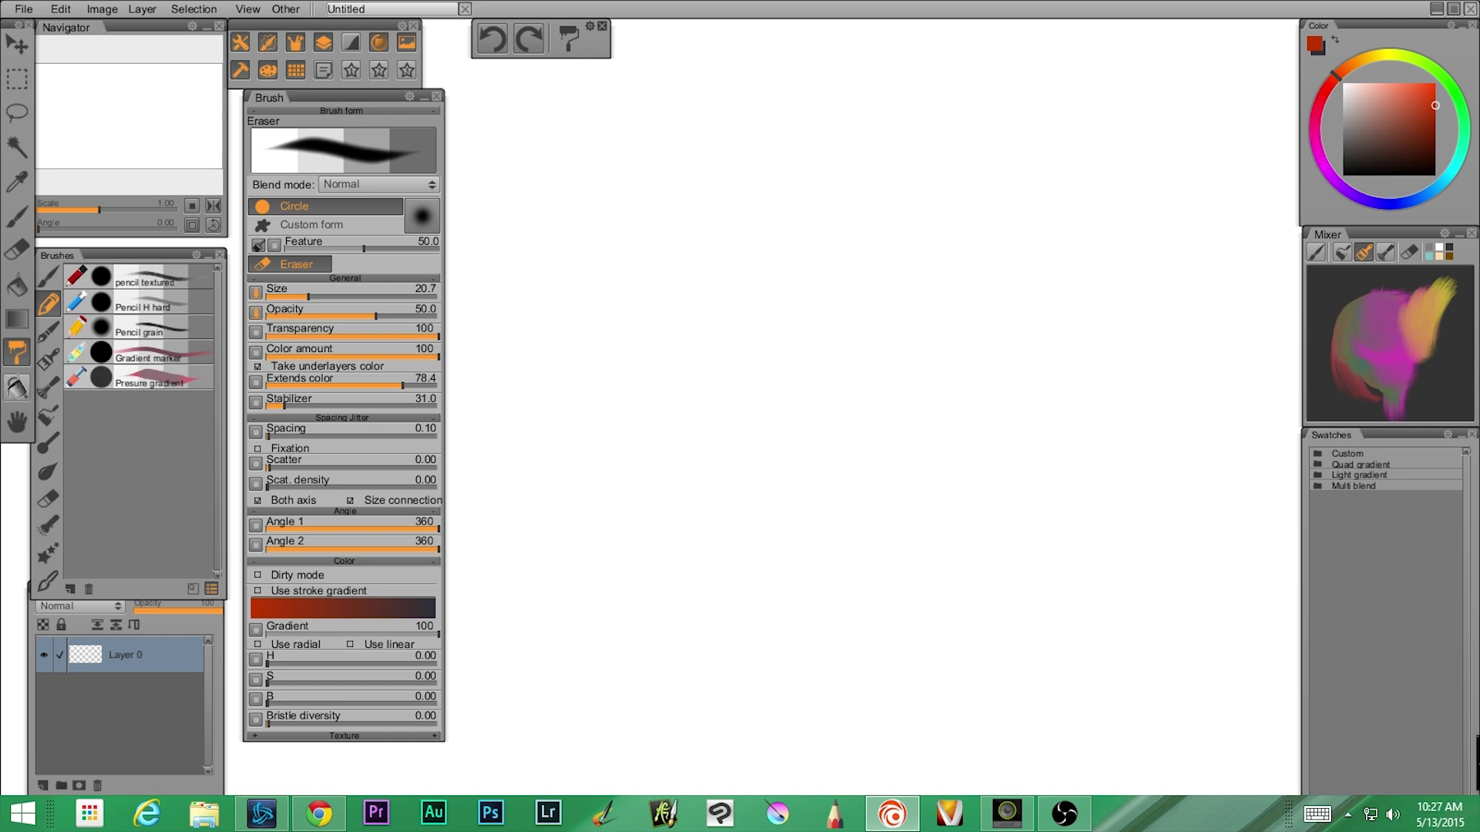
# Try the Zoom and Hand tools, reselect the pencil textured brush, and float the Navigator mid-canvas.
pyautogui.click(17, 387)
pyautogui.click(17, 422)
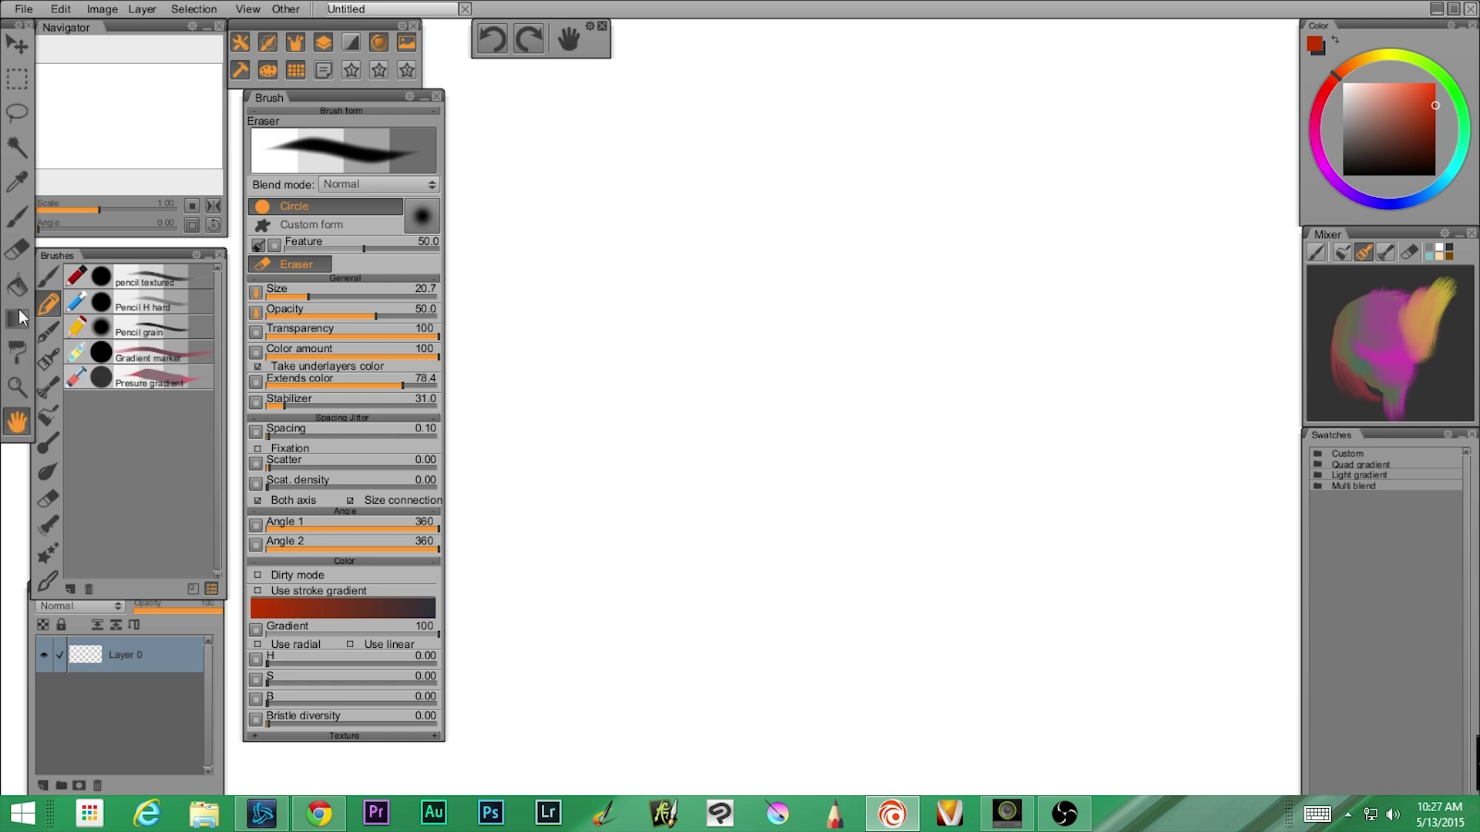
pyautogui.click(11, 219)
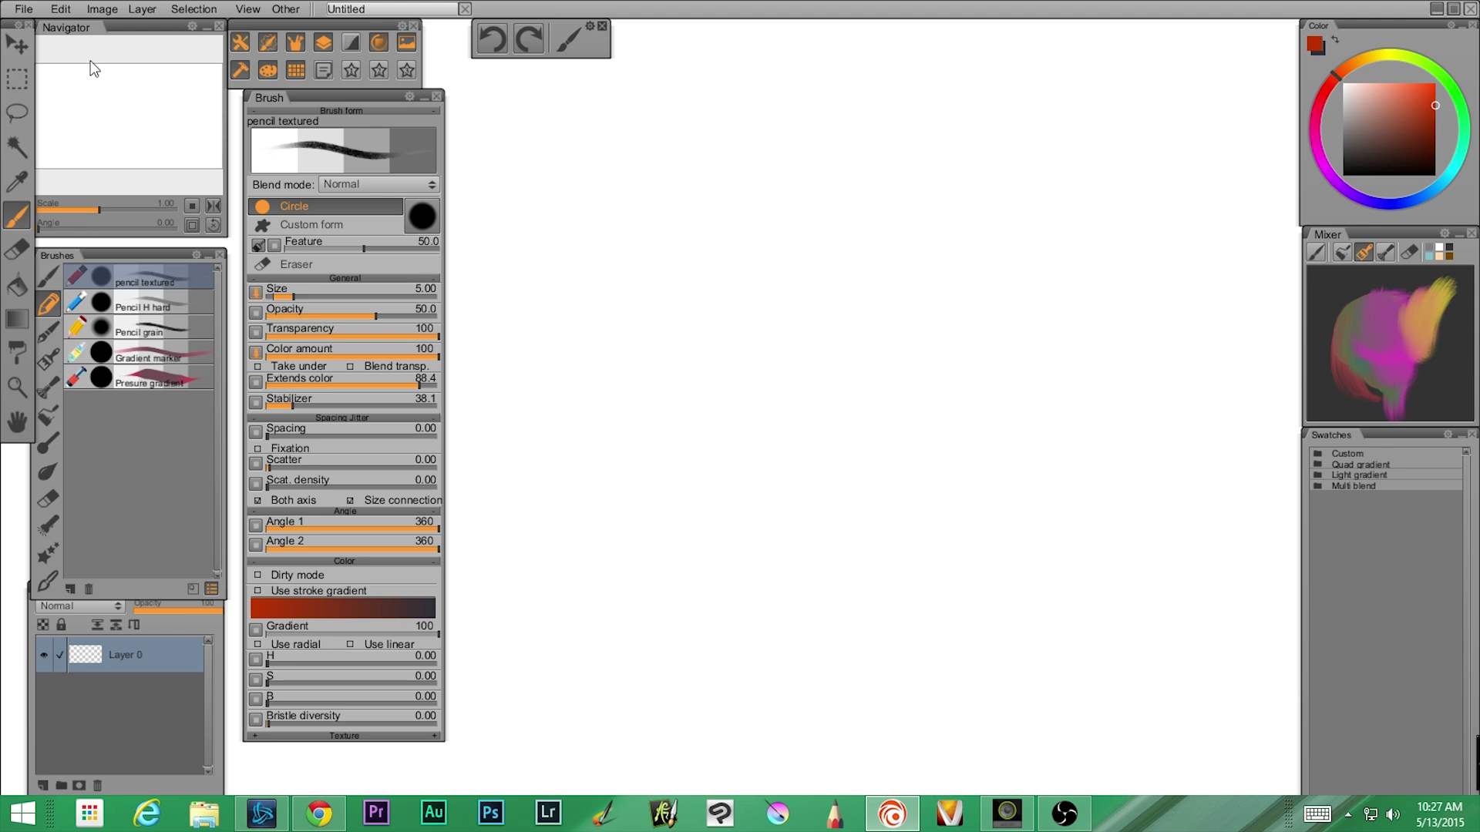
pyautogui.moveTo(126, 25); pyautogui.dragTo(793, 208)
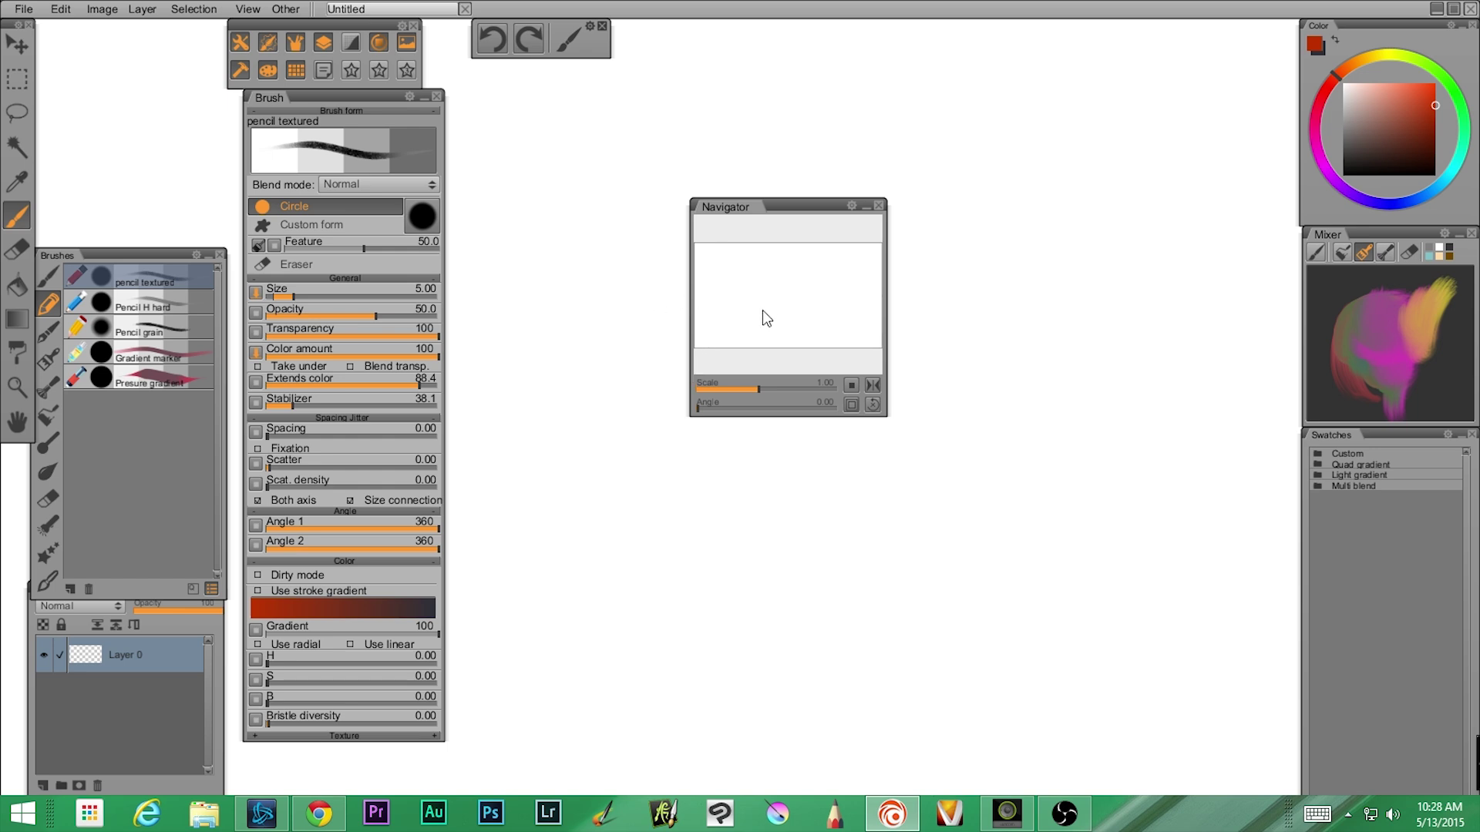
# Raise the Navigator scale and draw a curved red pencil stroke with a small dab.
pyautogui.scroll(1, 762, 311)
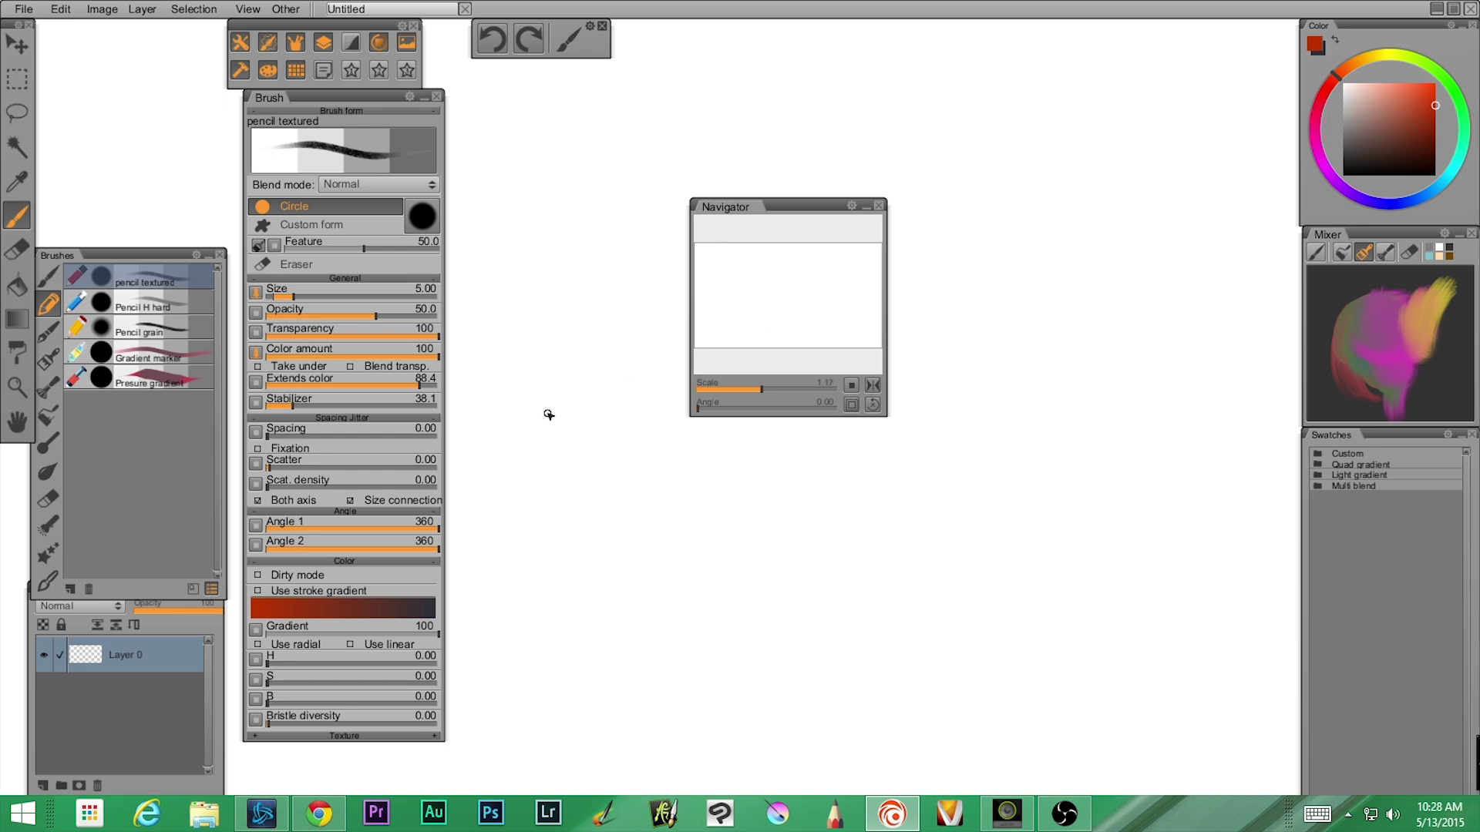
pyautogui.scroll(8, 614, 411)
pyautogui.moveTo(619, 293)
pyautogui.mouseDown()
pyautogui.moveTo(534, 488)
pyautogui.moveTo(878, 739)
pyautogui.moveTo(969, 738)
pyautogui.mouseUp()
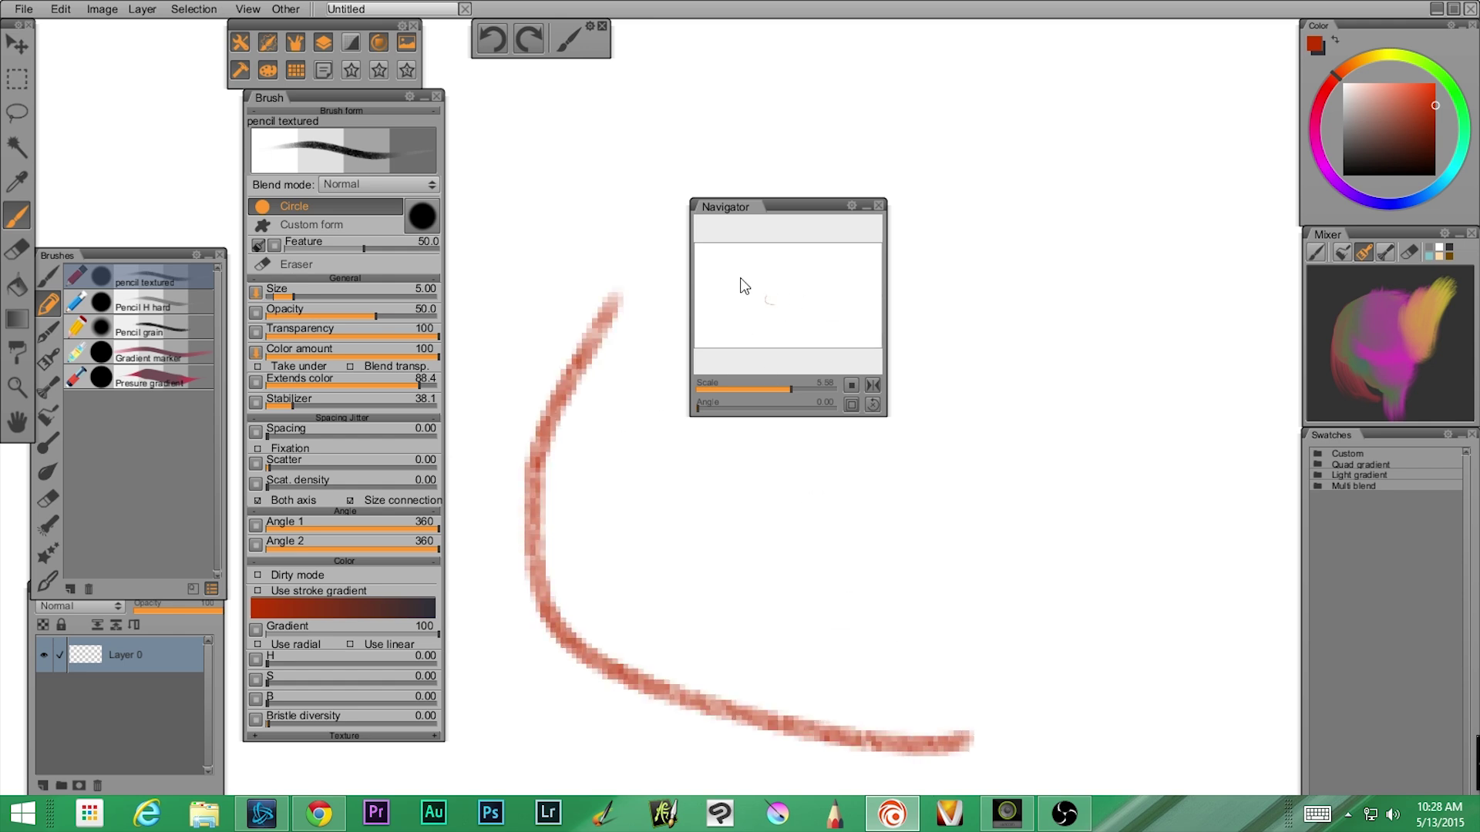
pyautogui.click(761, 484)
# Set Navigator angle 205 and scale 0.41, close the Navigator, and undock the brush presets panel.
pyautogui.moveTo(703, 408)
pyautogui.mouseDown()
pyautogui.moveTo(792, 421)
pyautogui.moveTo(679, 423)
pyautogui.mouseUp()
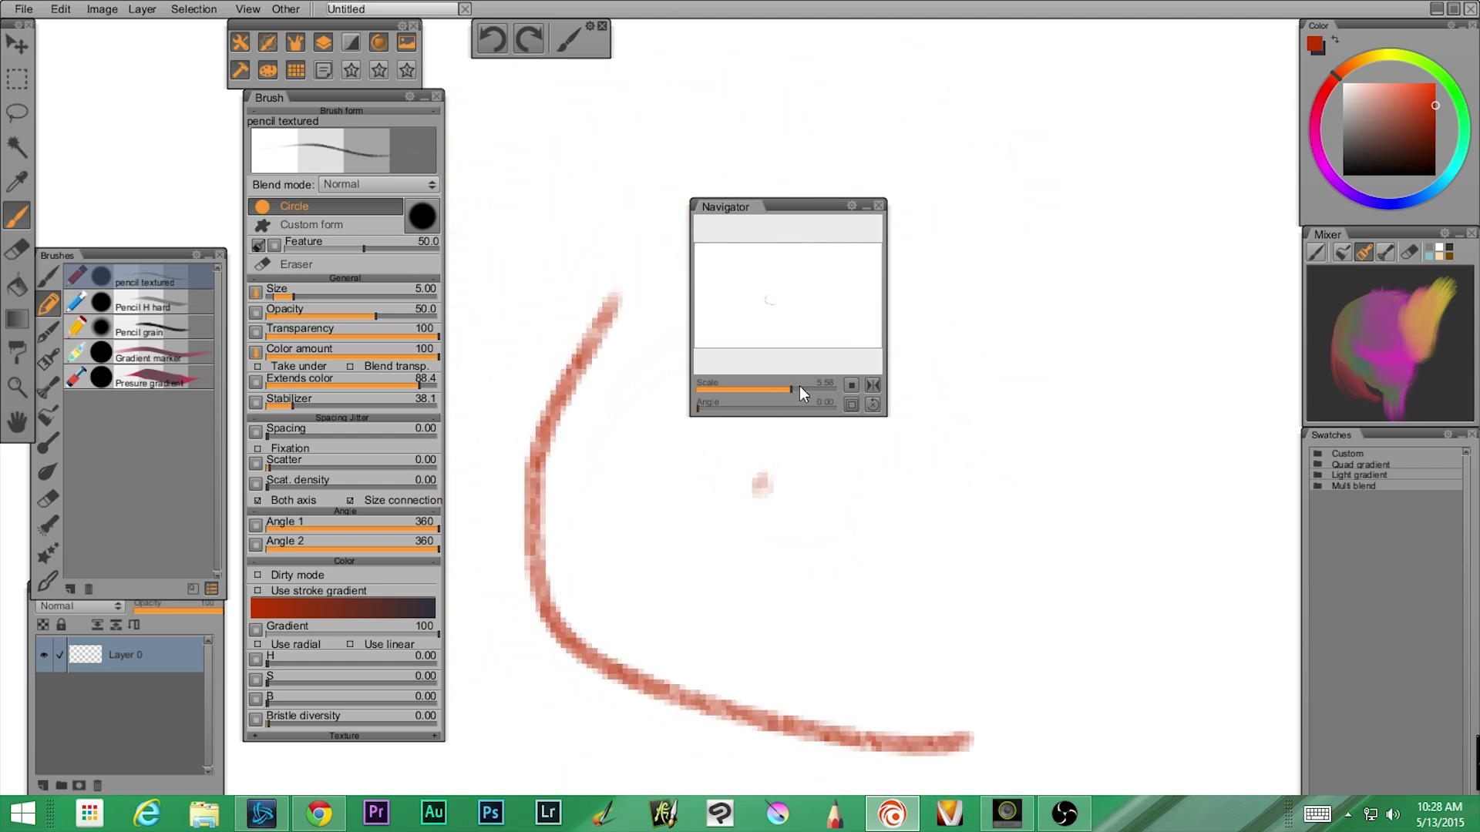
pyautogui.moveTo(791, 385); pyautogui.dragTo(747, 400)
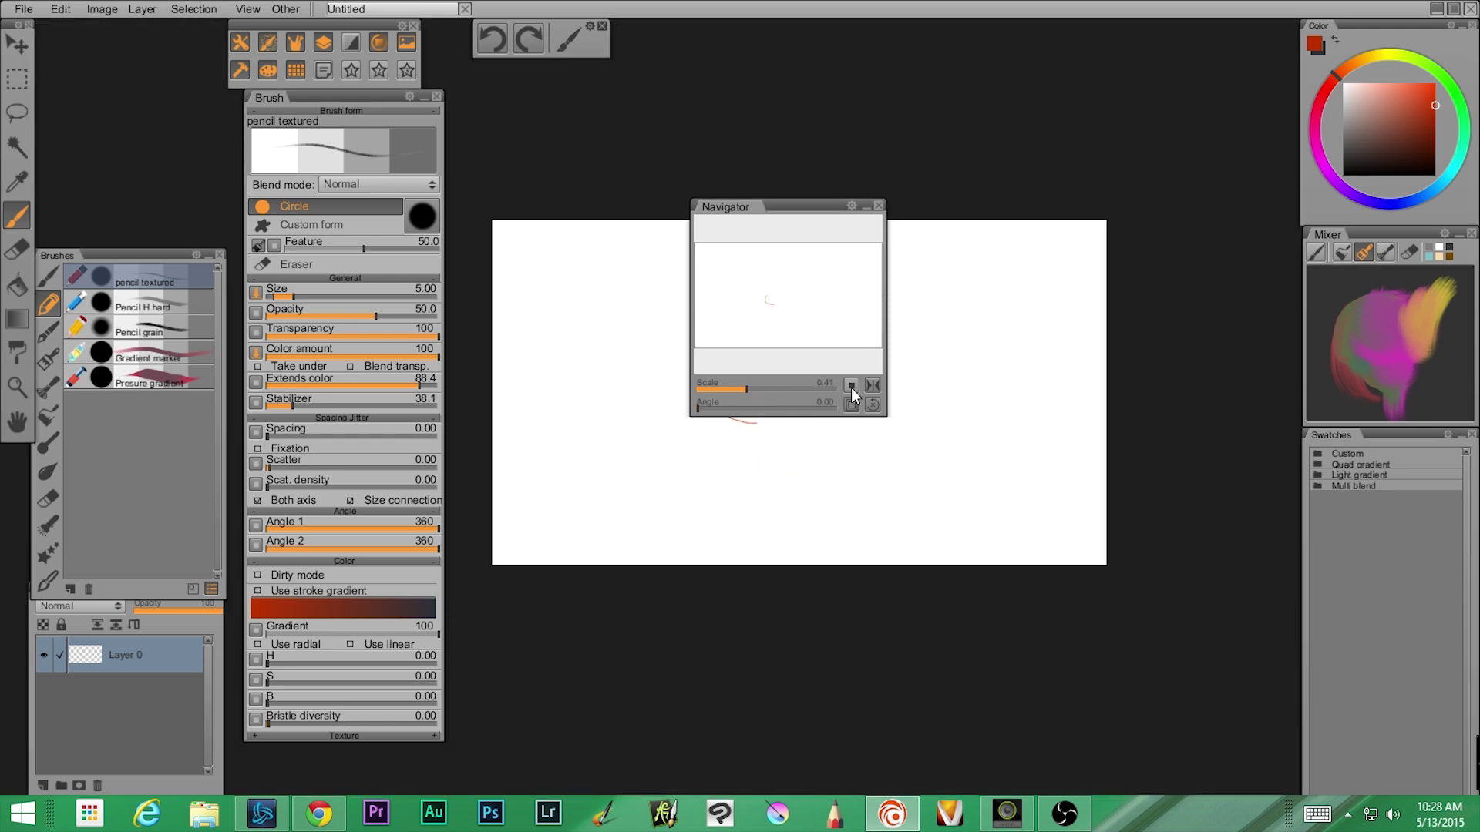
pyautogui.click(875, 205)
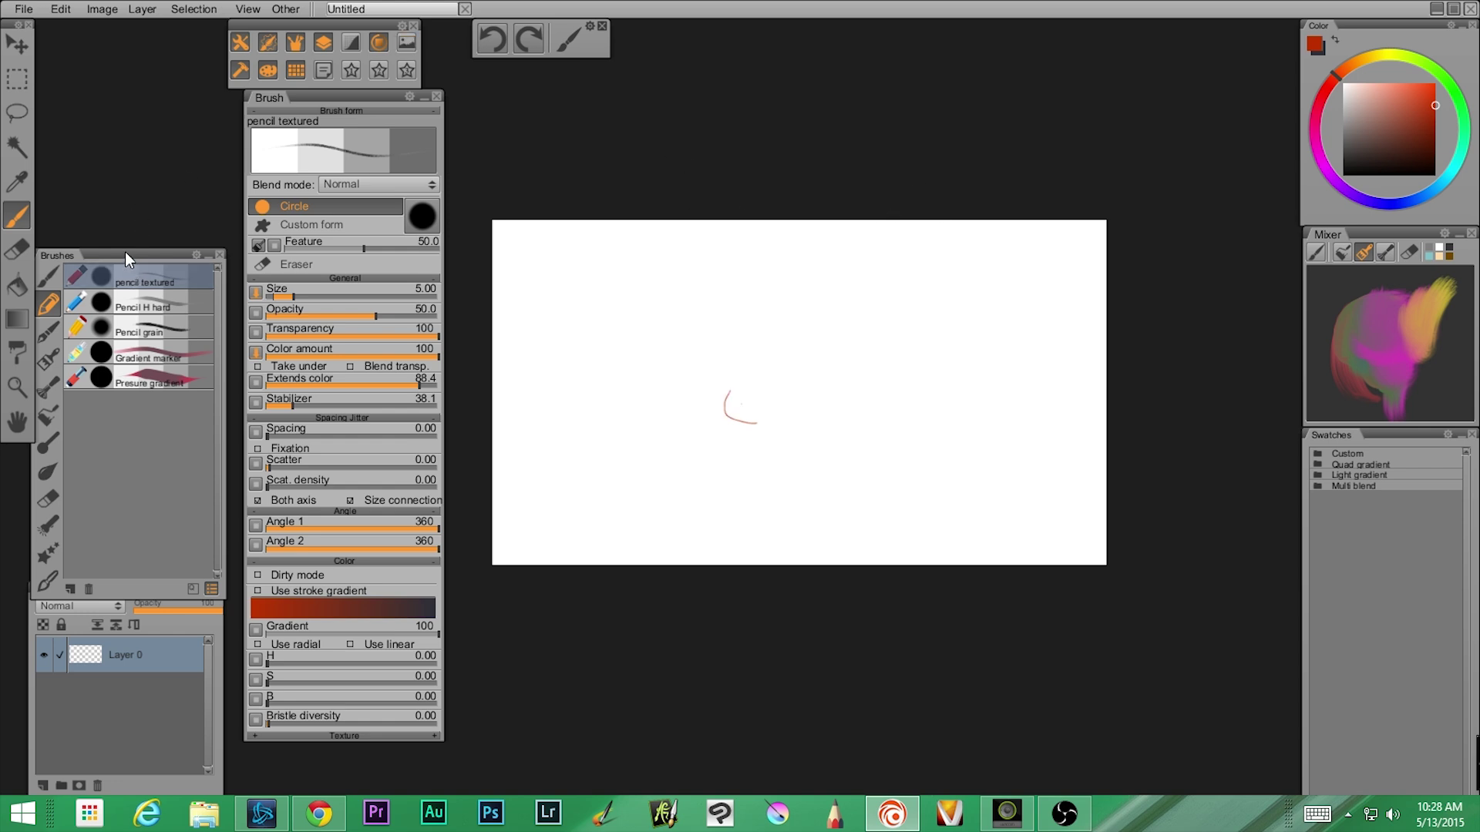
pyautogui.moveTo(125, 251)
pyautogui.mouseDown()
pyautogui.moveTo(139, 73)
pyautogui.moveTo(127, 23)
pyautogui.mouseUp()
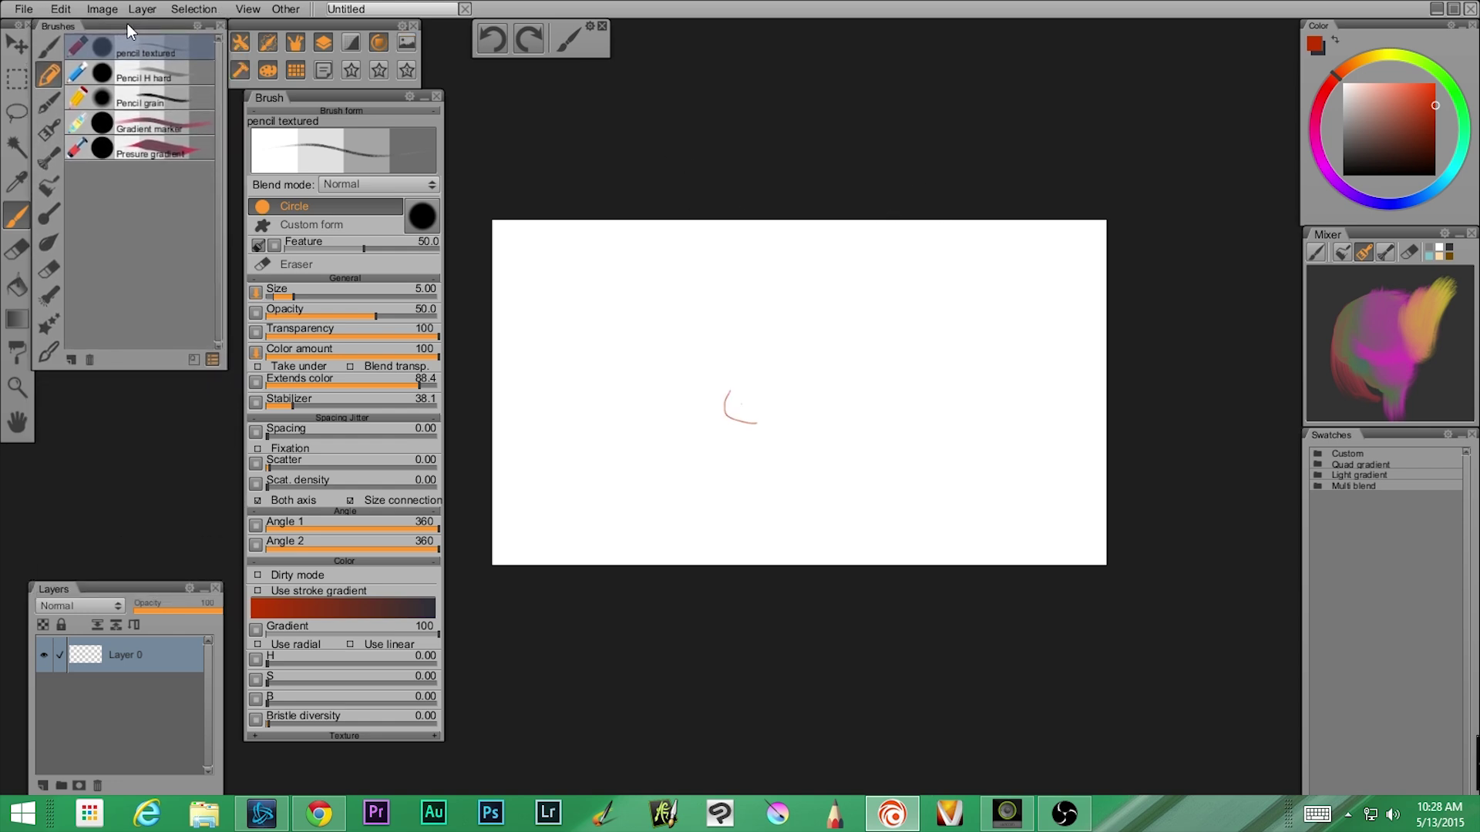
# Browse the brush categories: pencils, ink and calligraphy, palette knife and flat, mixer and round.
pyautogui.click(40, 49)
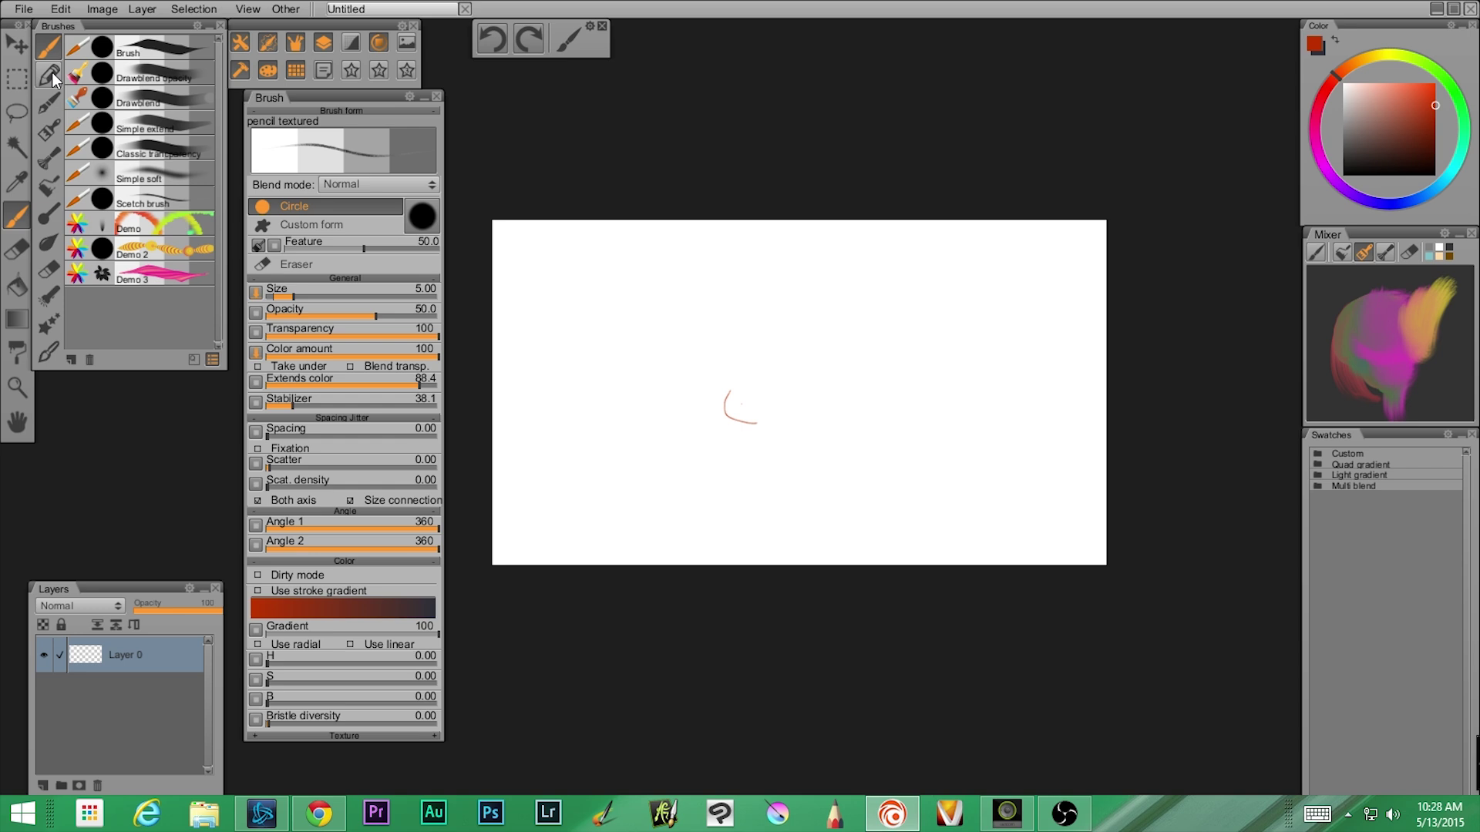
pyautogui.click(49, 76)
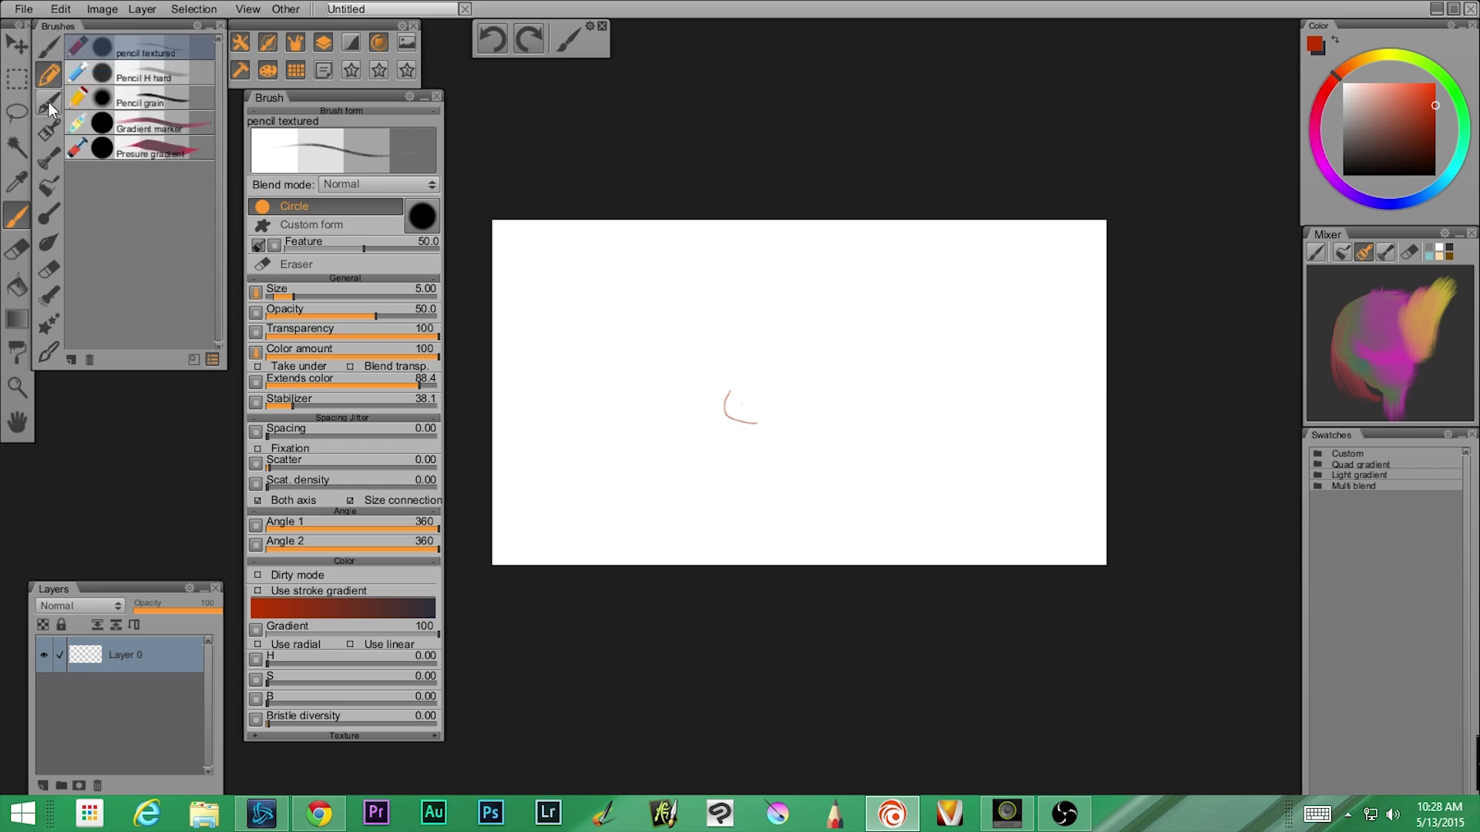
pyautogui.click(48, 103)
pyautogui.click(48, 129)
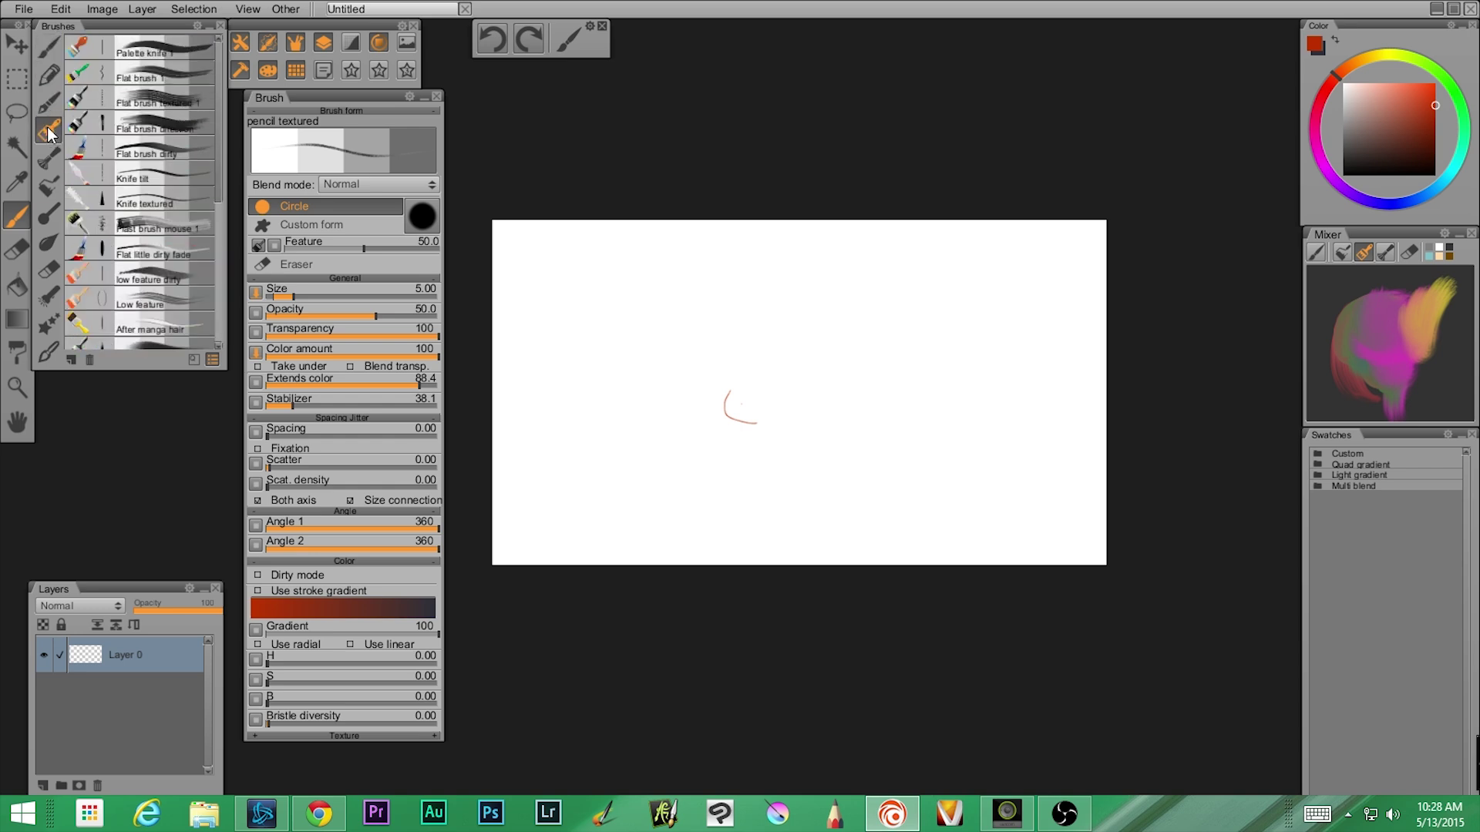
pyautogui.click(46, 154)
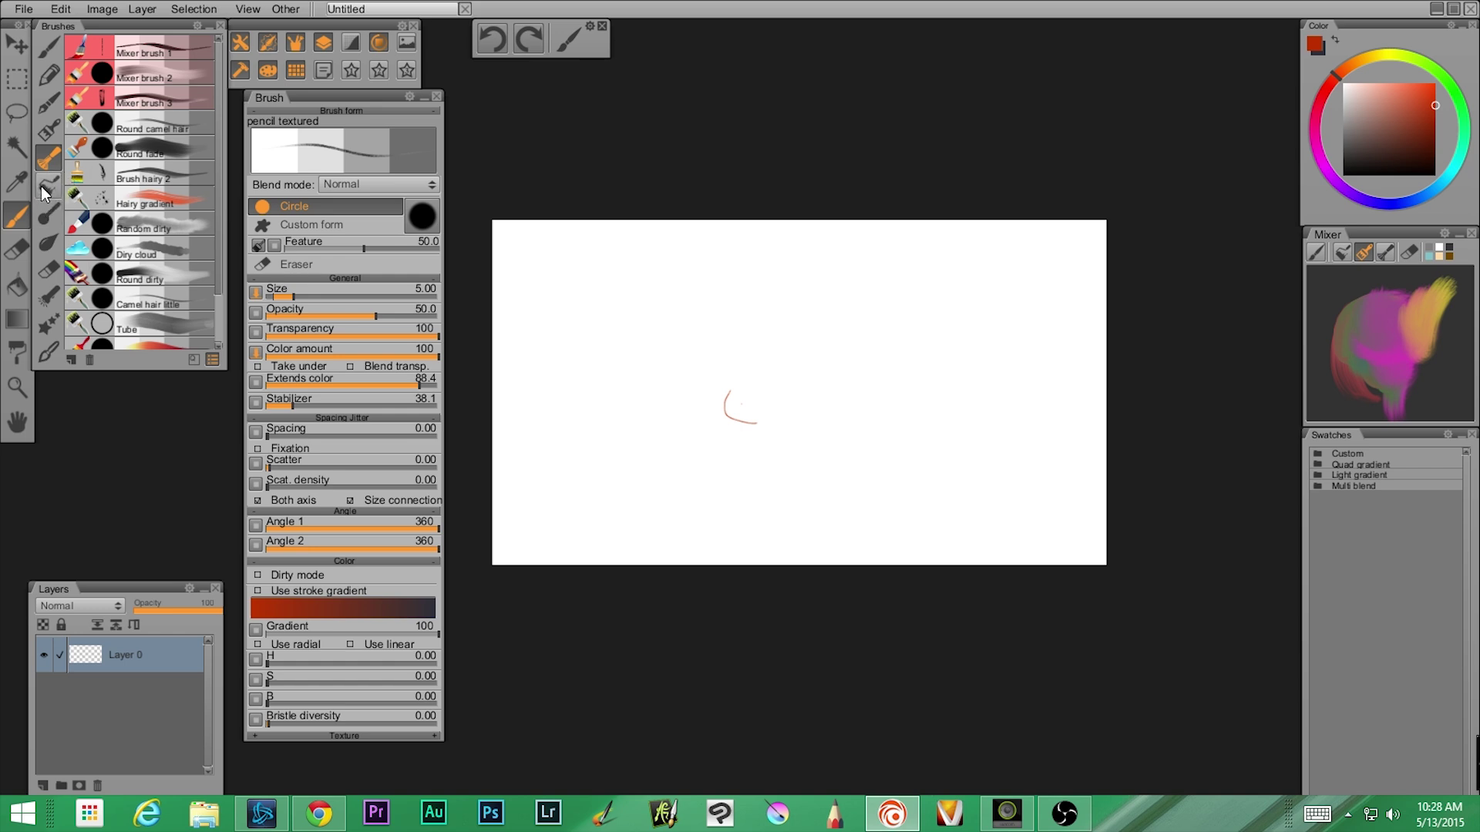
pyautogui.click(40, 186)
# Continue through the blend, blender, light, nature and Double brush/Mask preset sets.
pyautogui.click(49, 219)
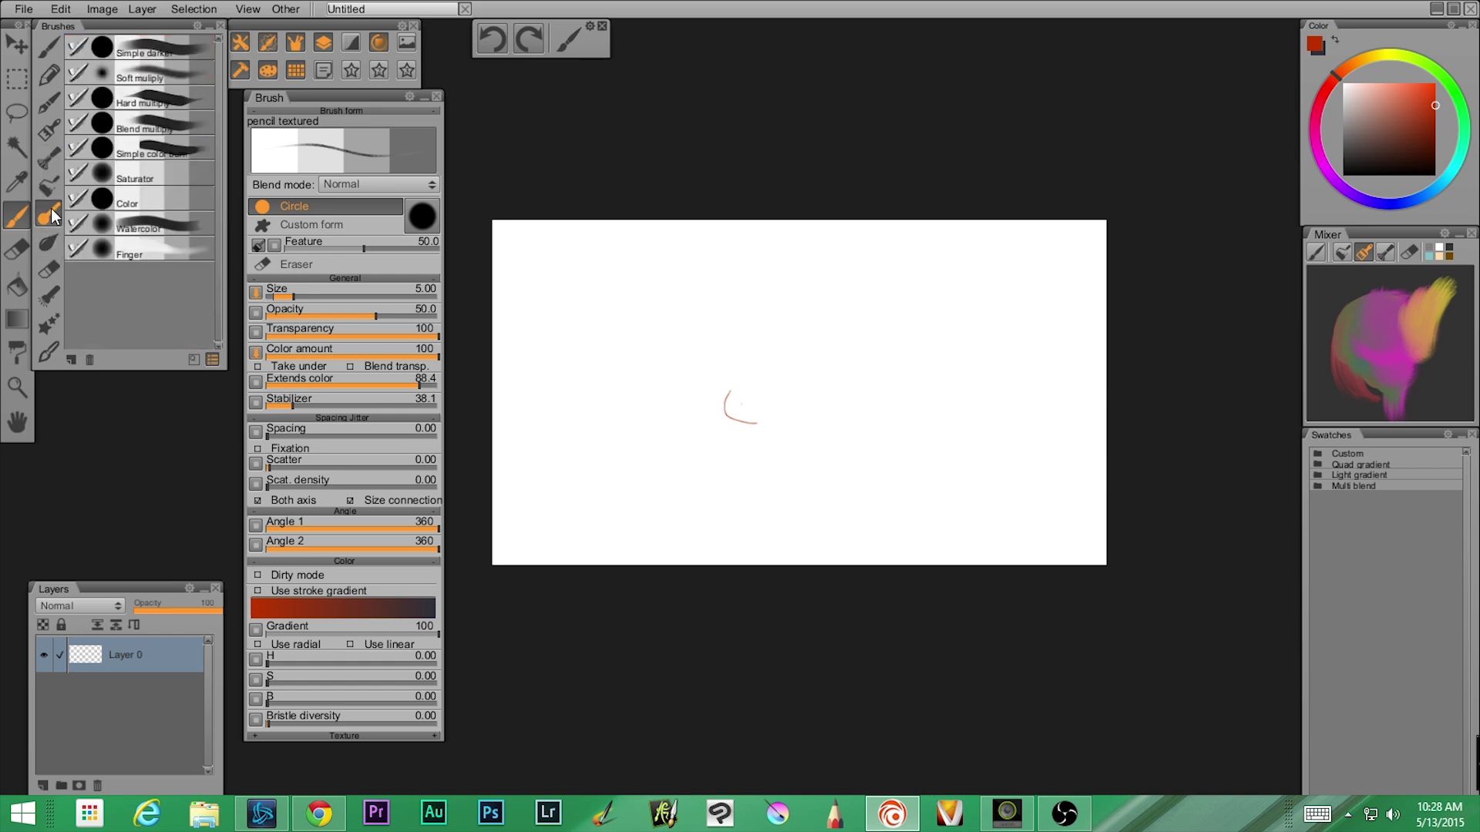
pyautogui.click(41, 243)
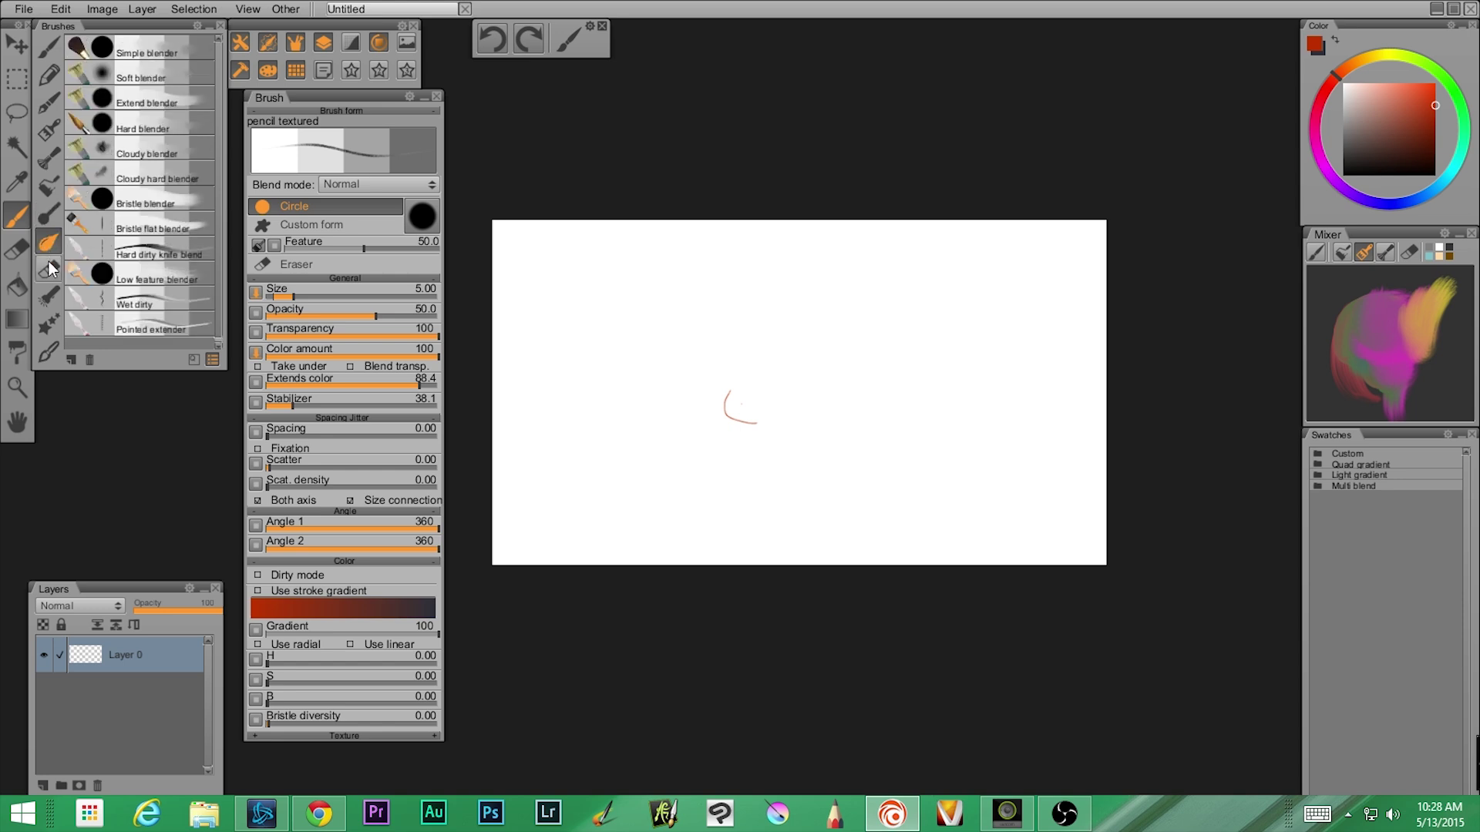
pyautogui.click(51, 271)
pyautogui.click(49, 291)
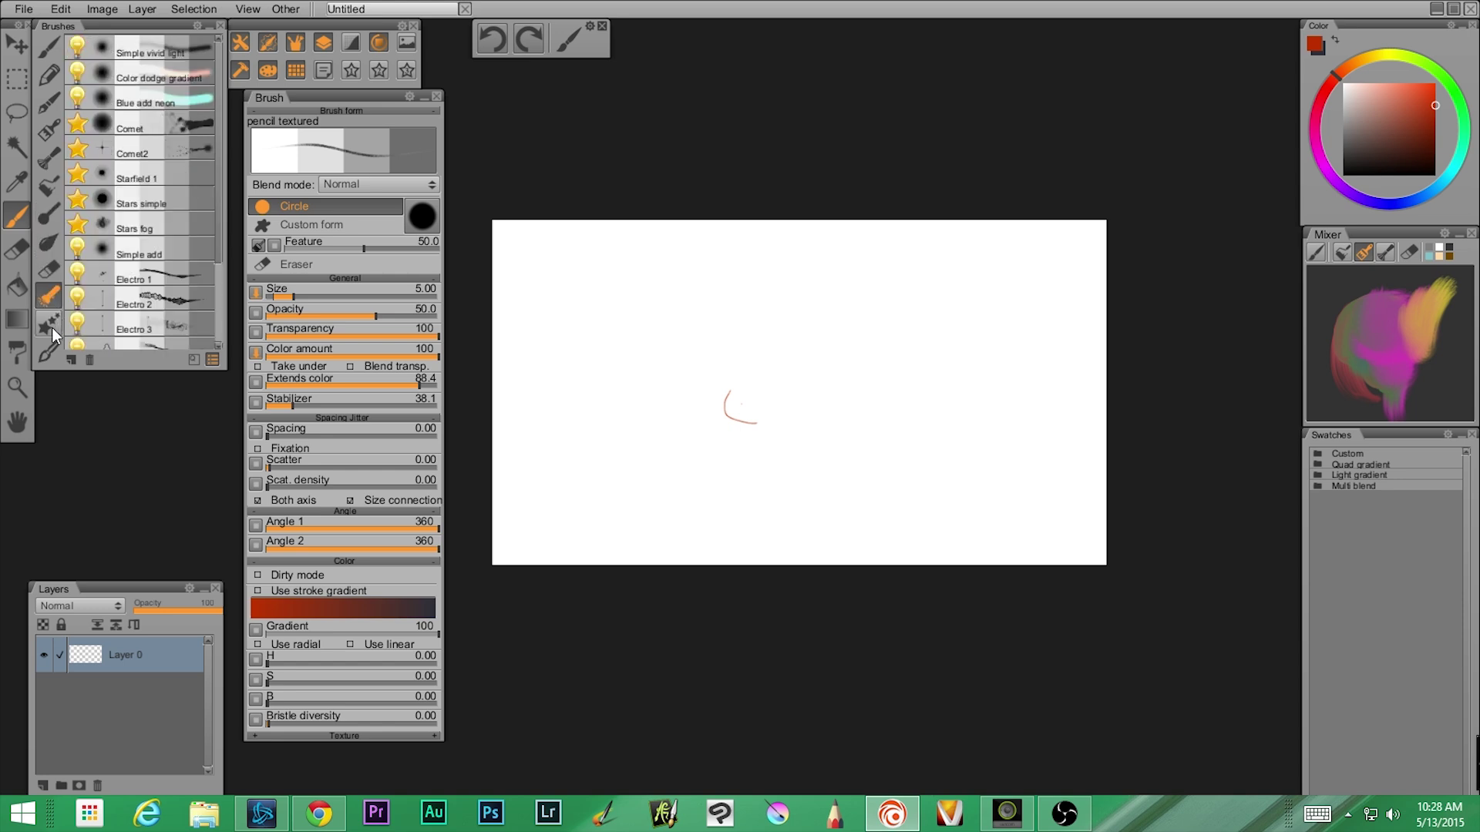
pyautogui.click(49, 325)
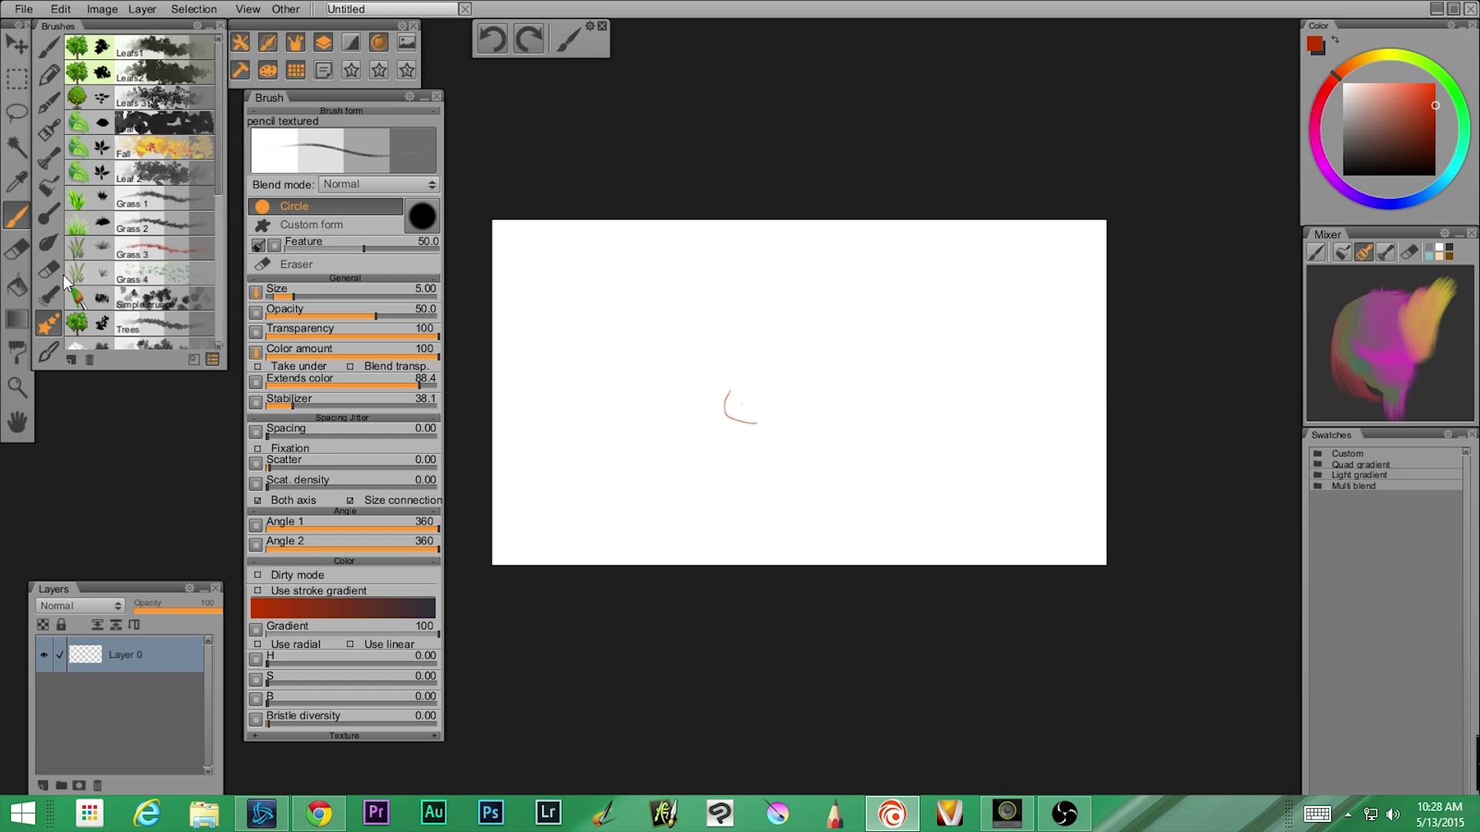
pyautogui.click(49, 350)
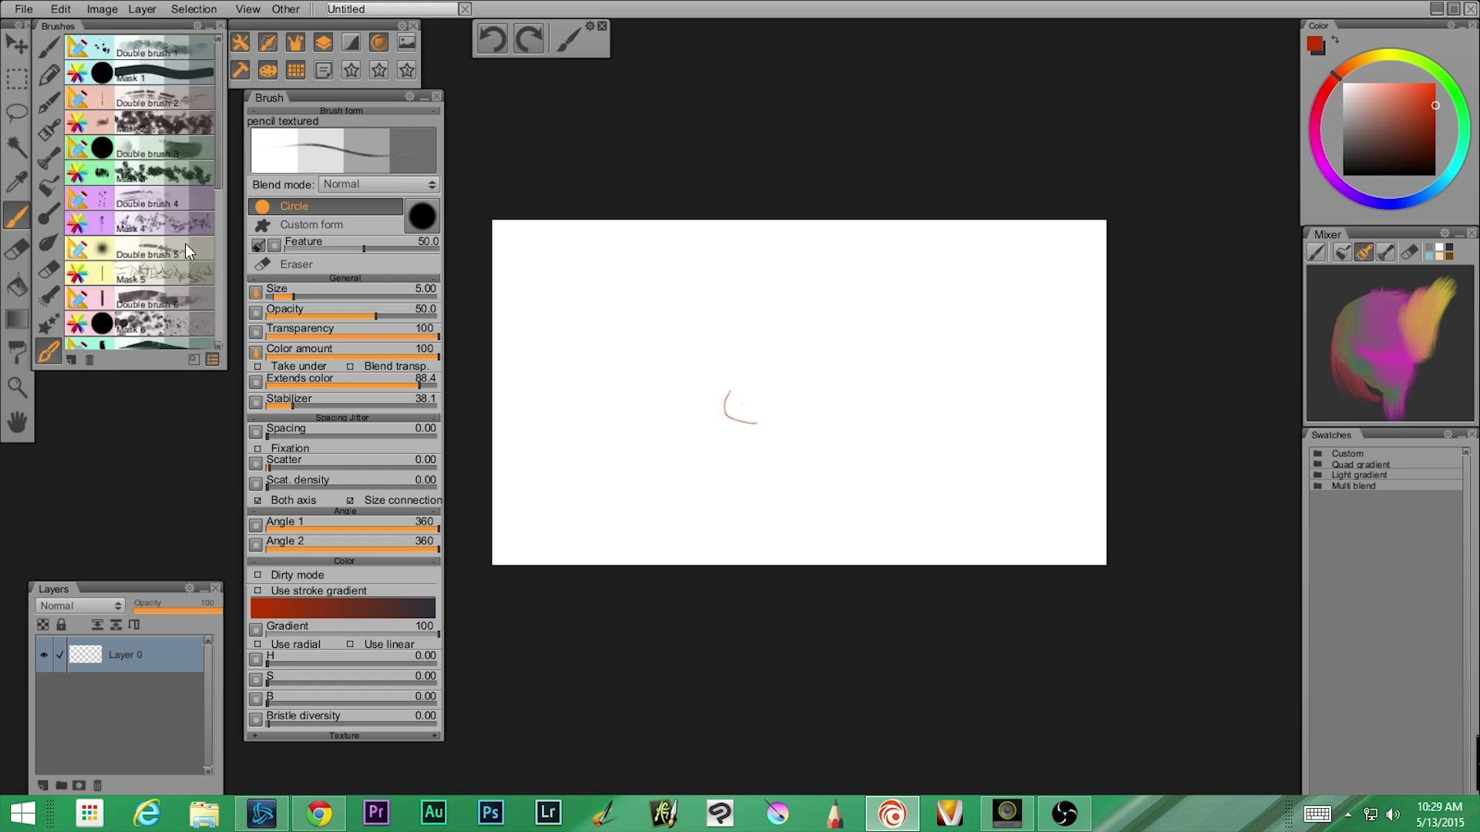
# Scroll the Double brush/Mask presets and dock the Layers panel directly under the brush list.
pyautogui.scroll(-2, 165, 243)
pyautogui.scroll(-5, 142, 245)
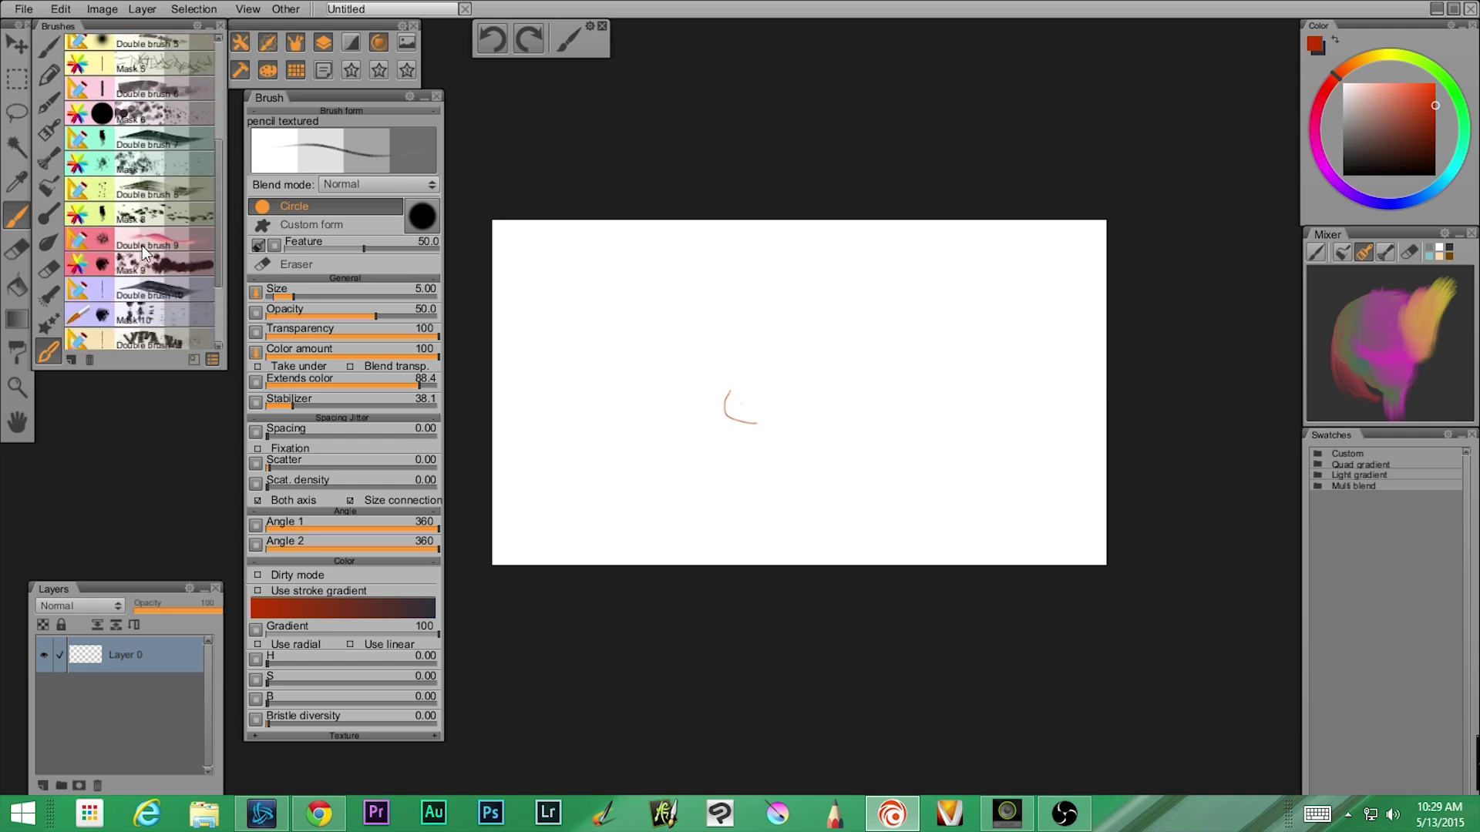
pyautogui.scroll(5, 142, 251)
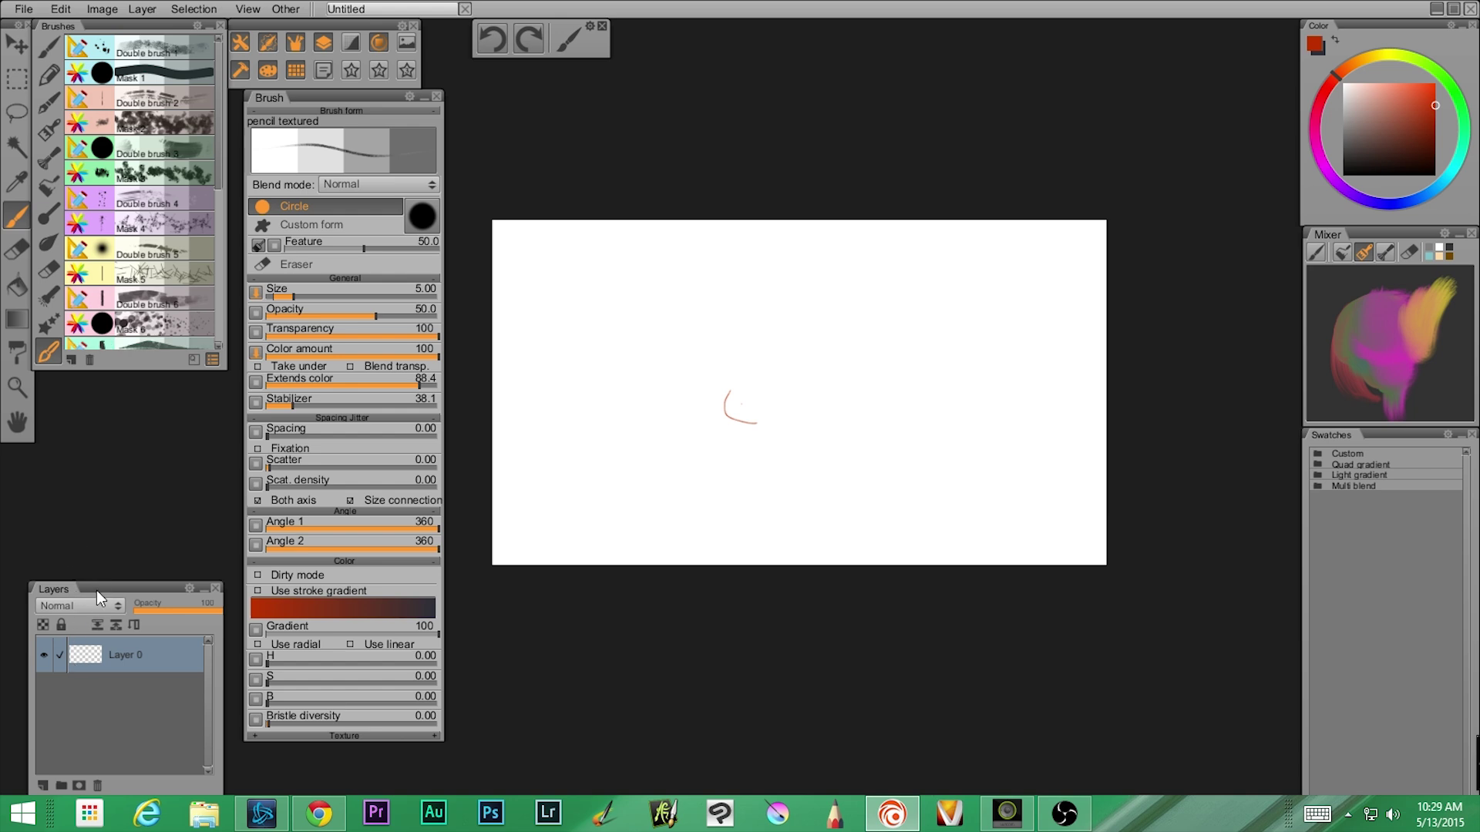
pyautogui.moveTo(95, 590); pyautogui.dragTo(97, 386)
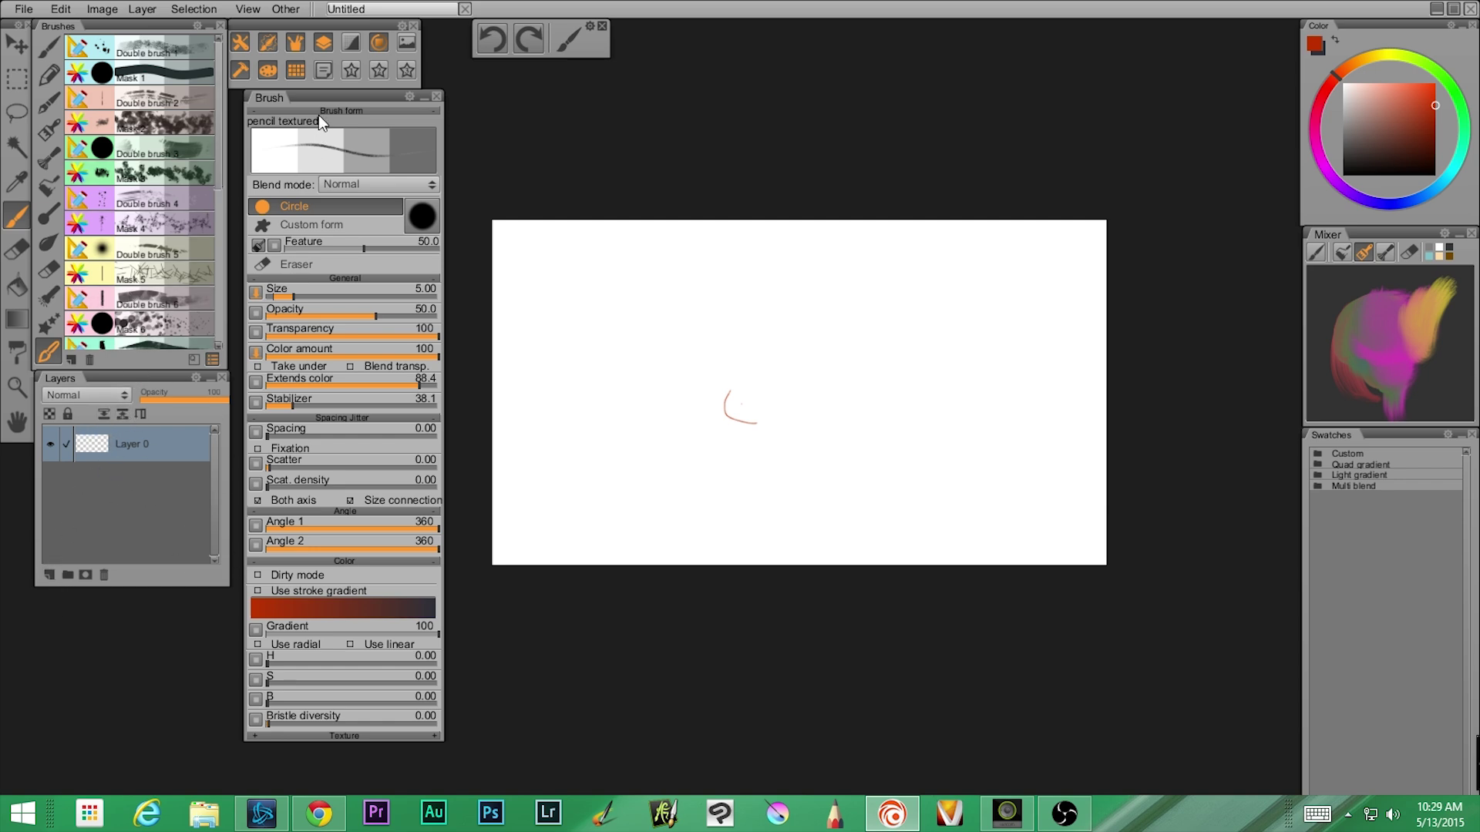
pyautogui.moveTo(322, 95); pyautogui.dragTo(306, 94)
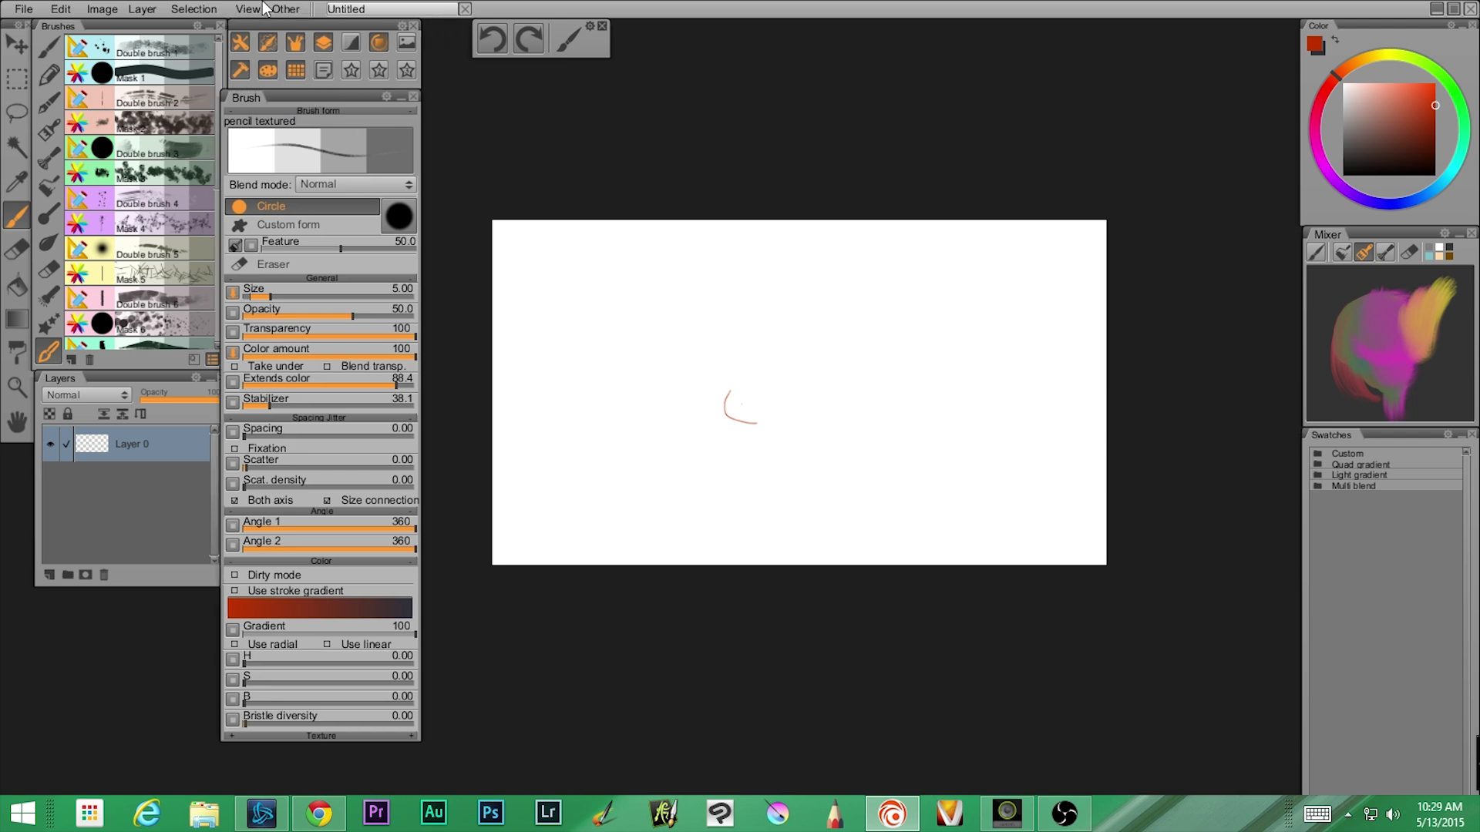
pyautogui.moveTo(319, 24); pyautogui.dragTo(784, 79)
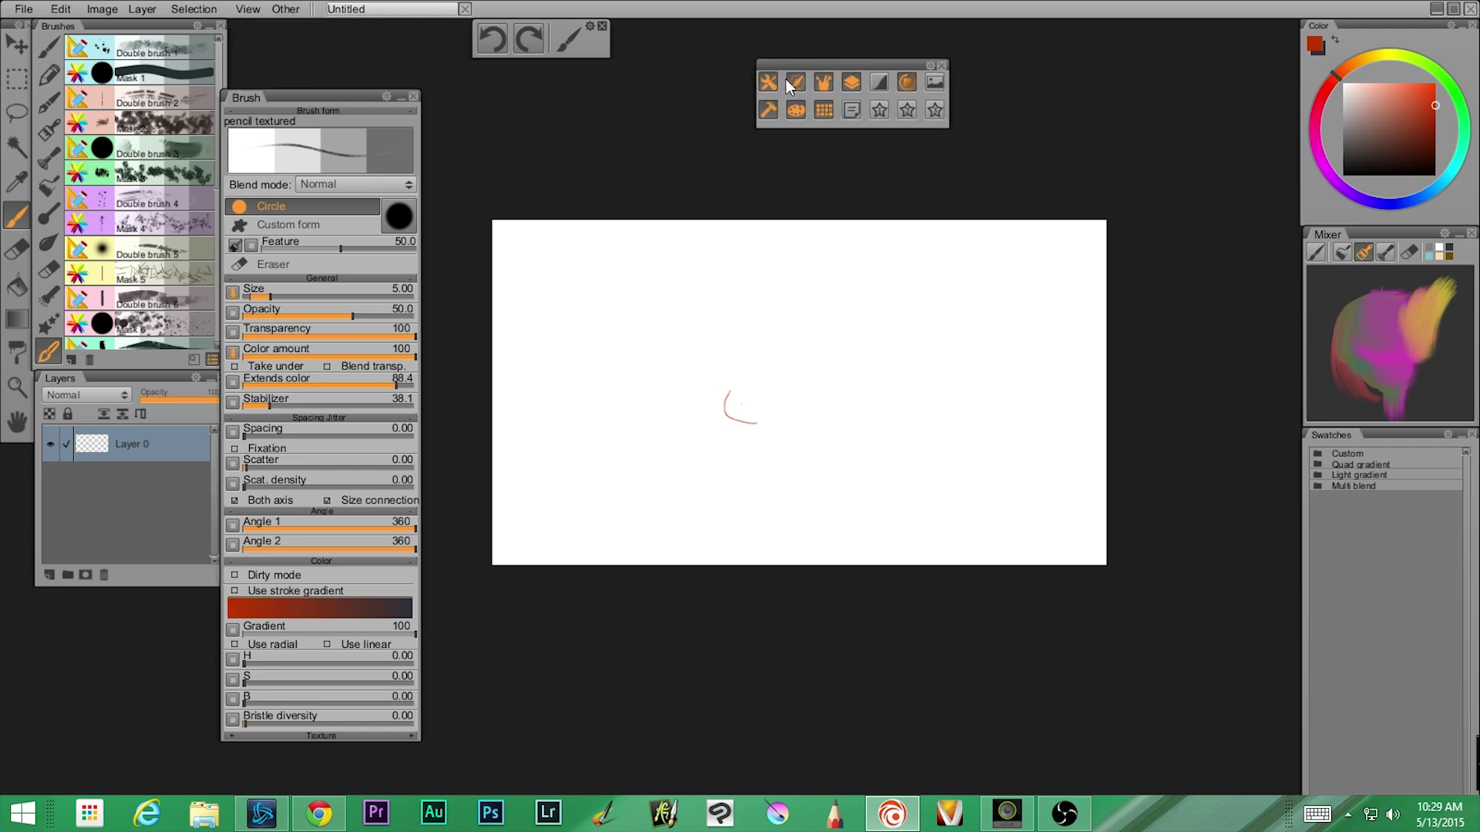
pyautogui.click(765, 90)
pyautogui.click(794, 85)
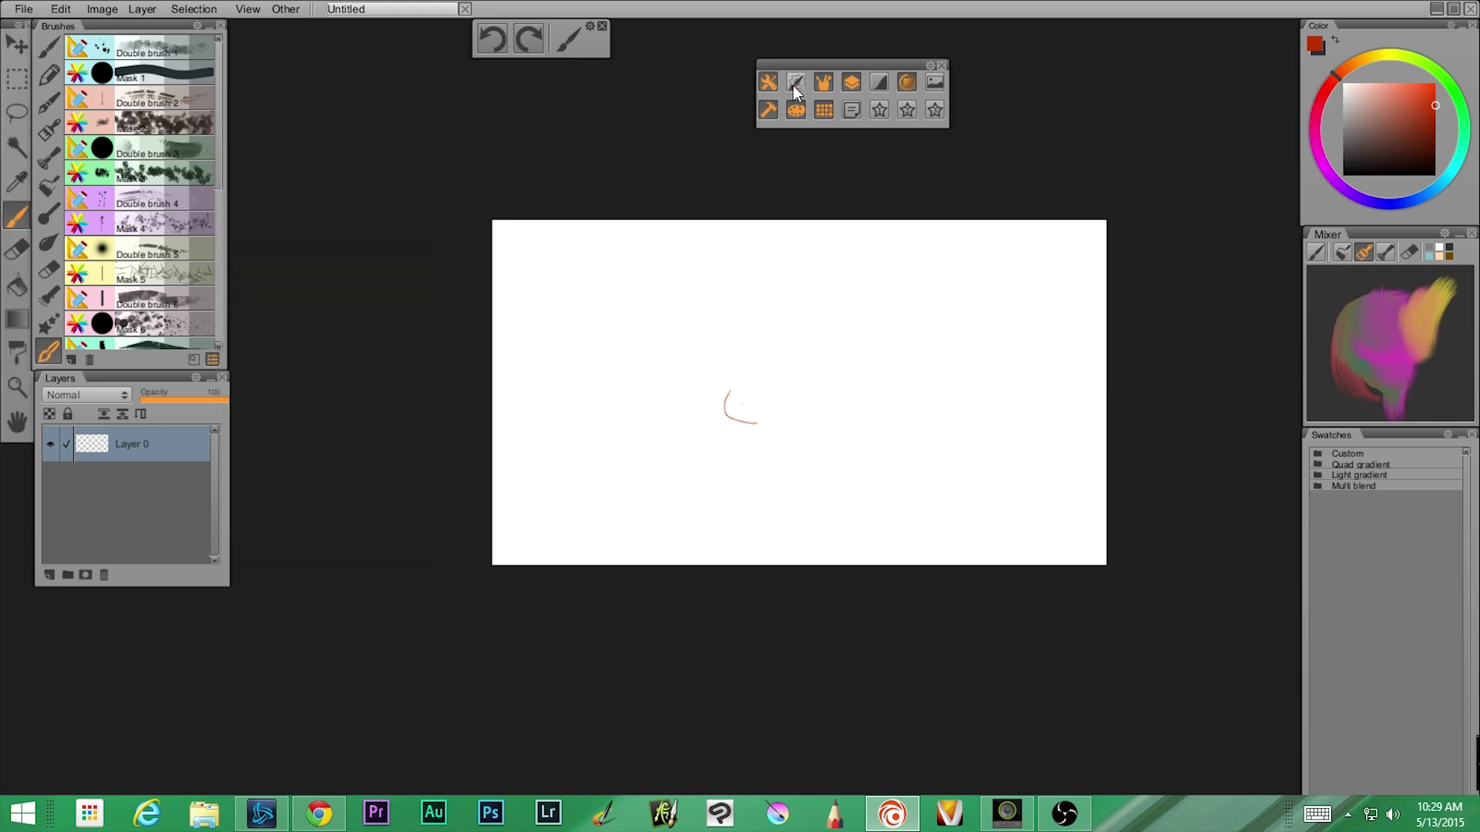
pyautogui.click(794, 85)
pyautogui.click(764, 112)
pyautogui.click(763, 113)
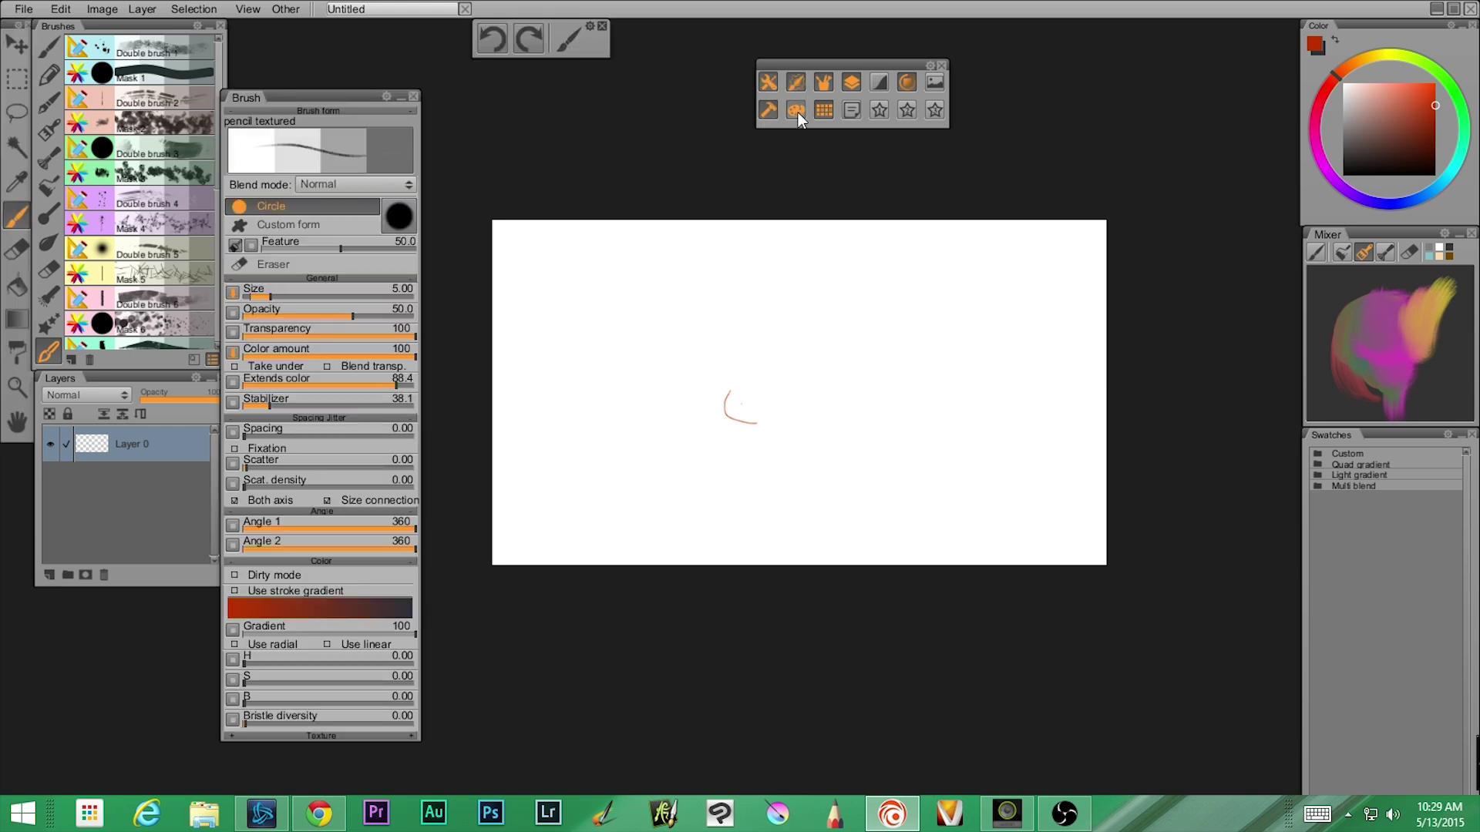
pyautogui.click(797, 113)
pyautogui.click(798, 113)
pyautogui.click(247, 9)
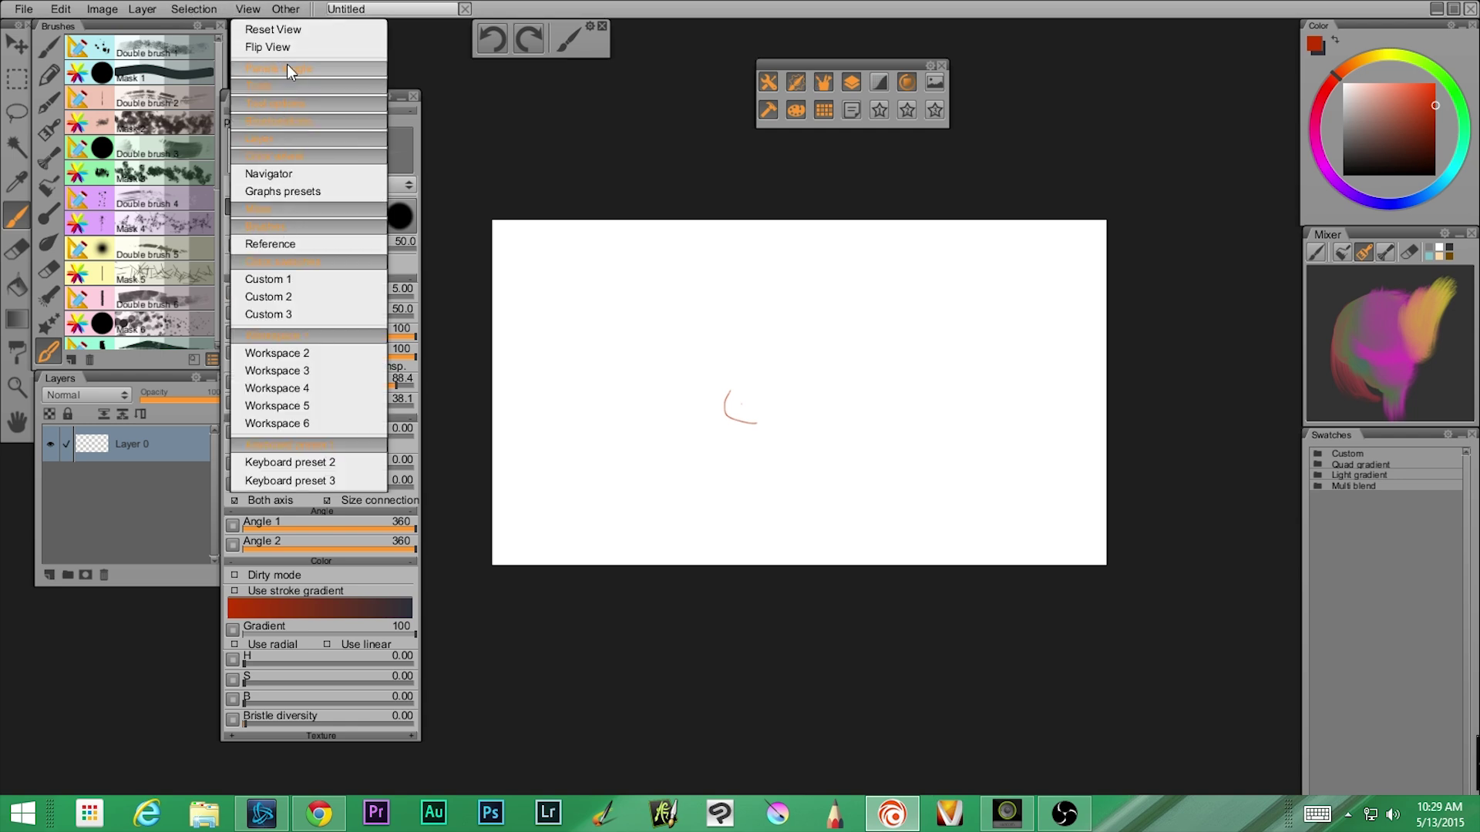
pyautogui.click(320, 72)
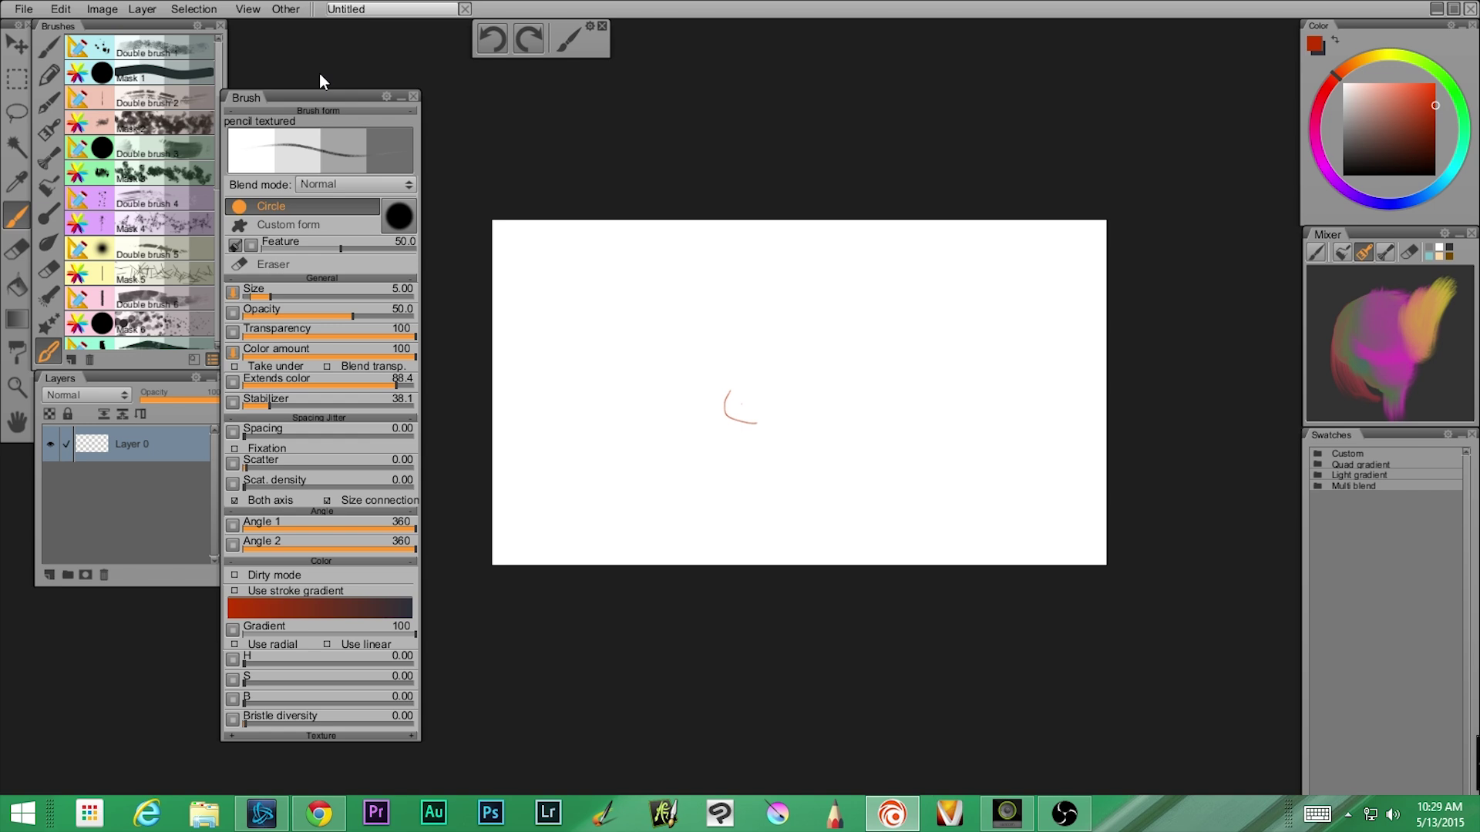
pyautogui.click(247, 11)
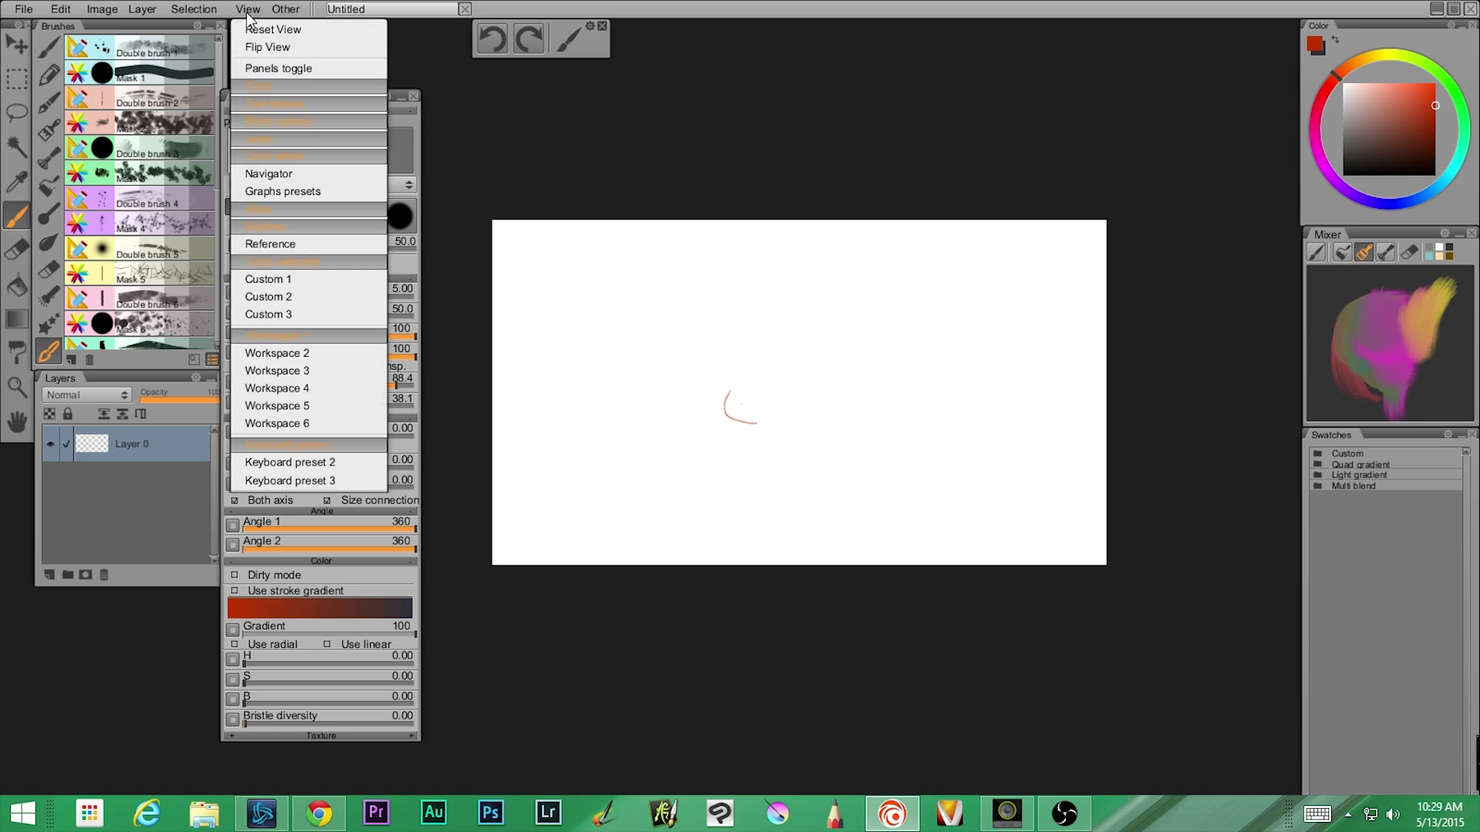
pyautogui.click(262, 67)
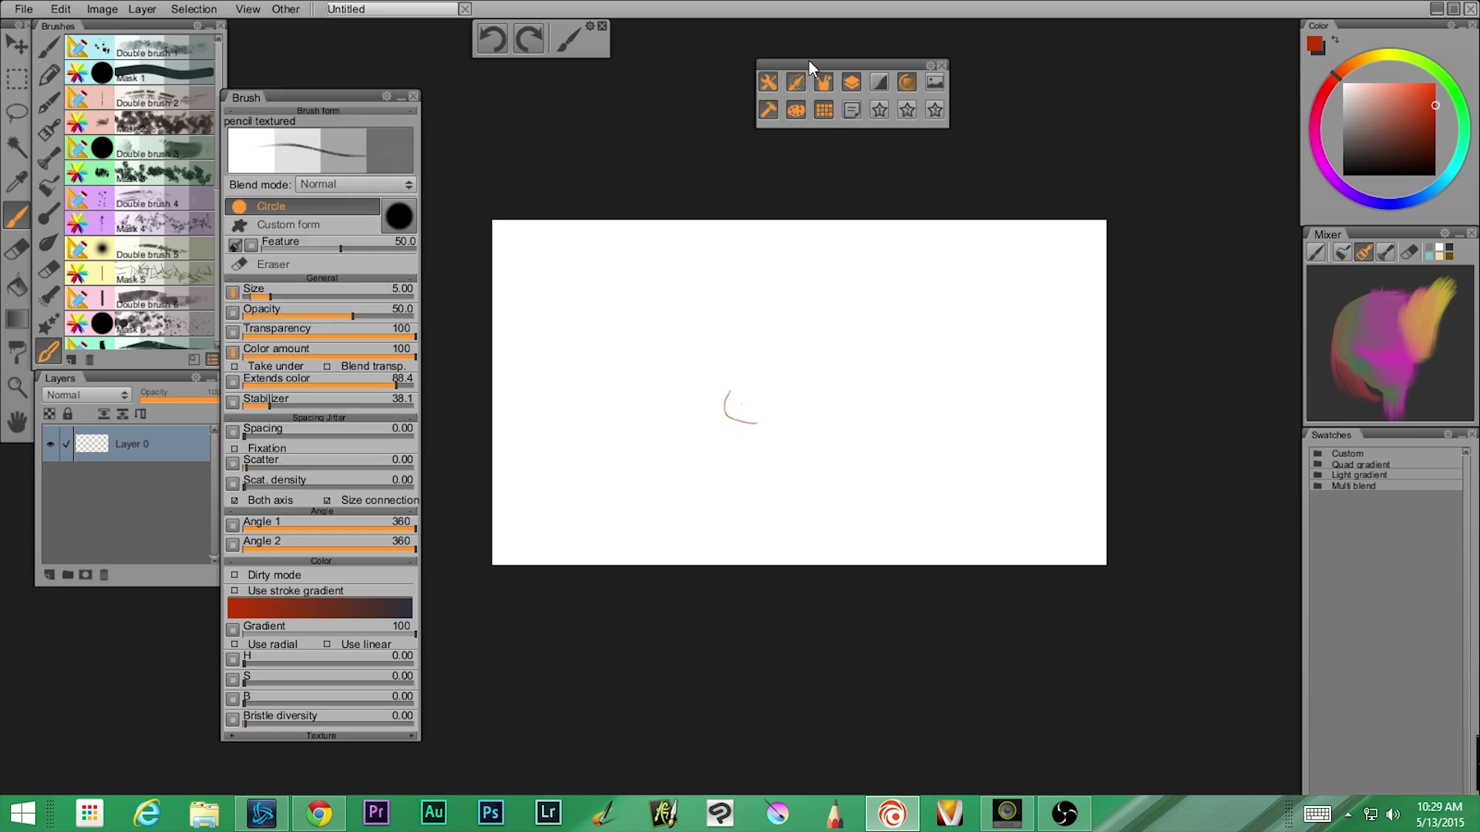
pyautogui.moveTo(808, 60)
pyautogui.mouseDown()
pyautogui.moveTo(747, 76)
pyautogui.moveTo(299, 2)
pyautogui.moveTo(285, 17)
pyautogui.mouseUp()
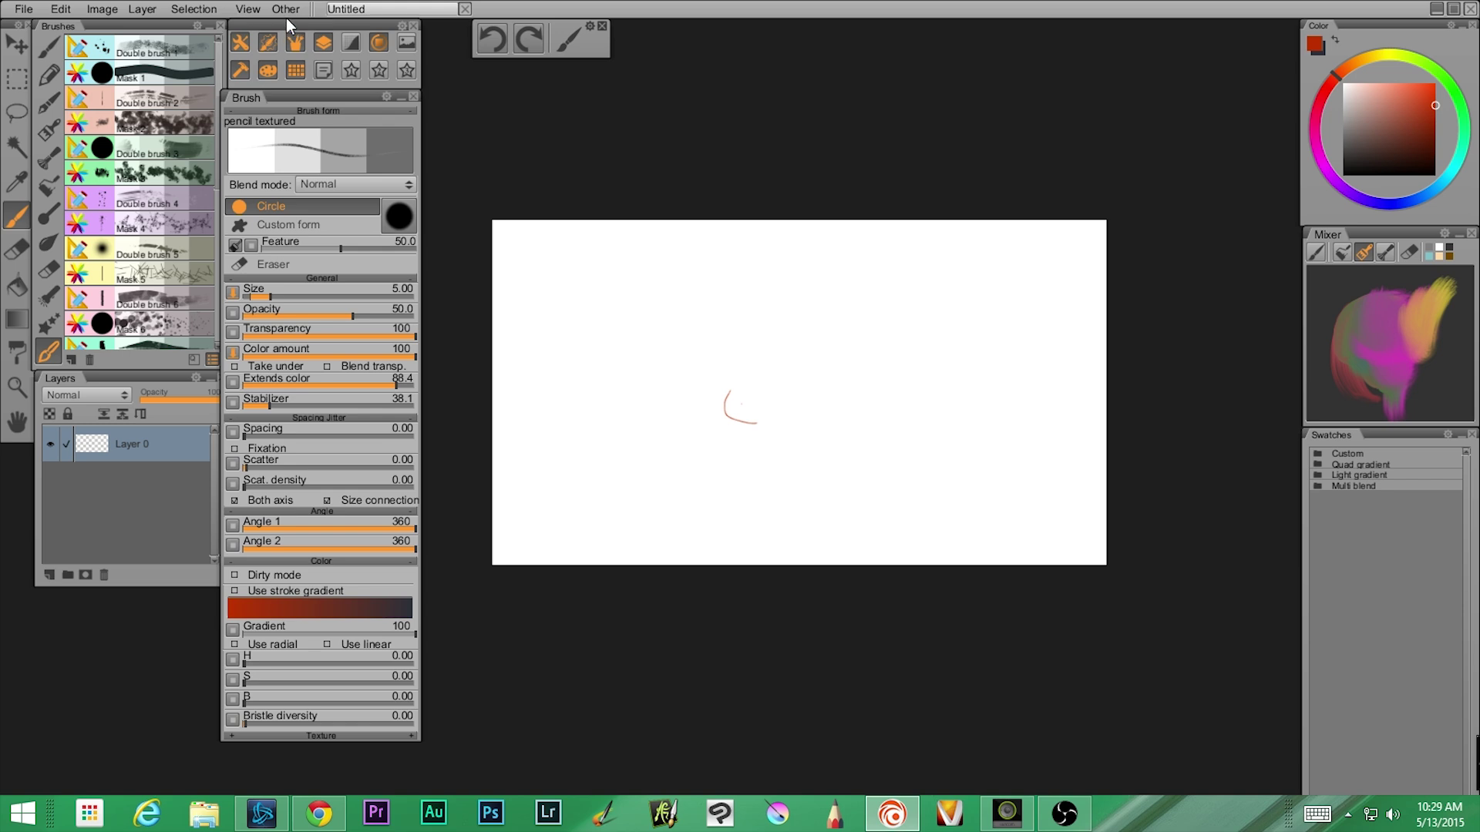
pyautogui.moveTo(349, 94); pyautogui.dragTo(361, 100)
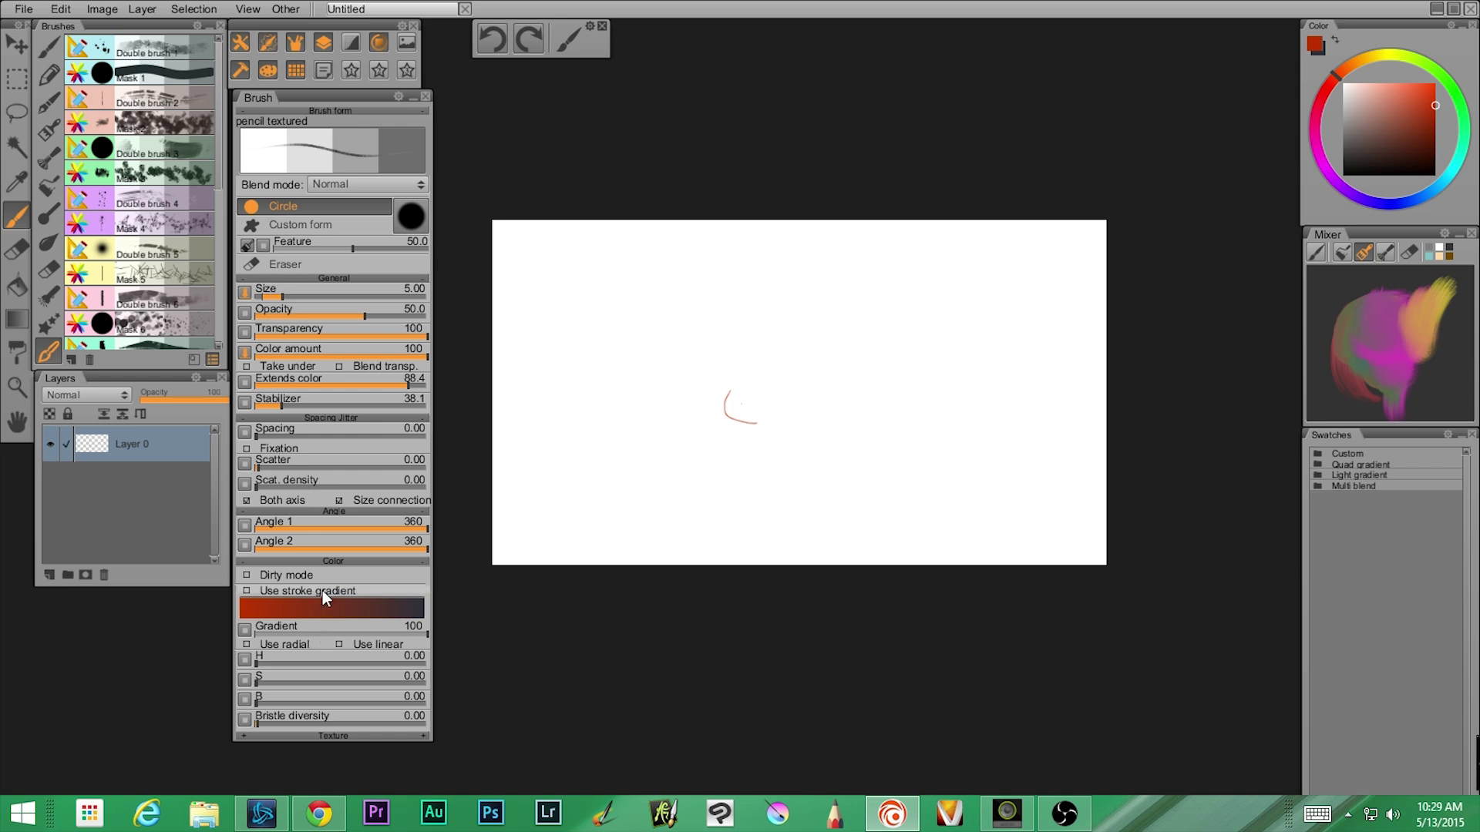
# Collapse the Spacing Jitter, Angle, Color and General sections of the brush settings.
pyautogui.click(330, 418)
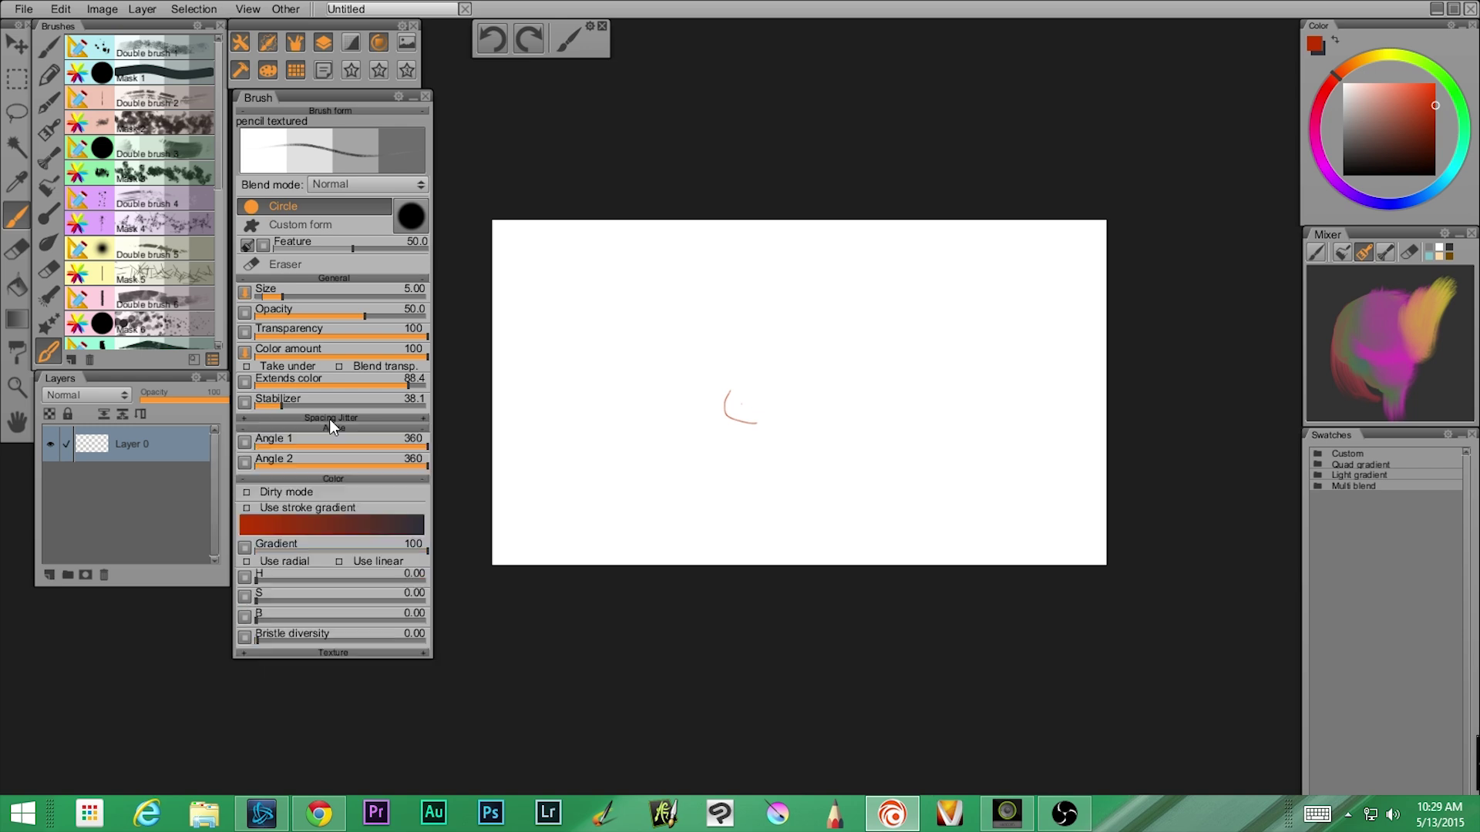
pyautogui.click(328, 428)
pyautogui.click(329, 437)
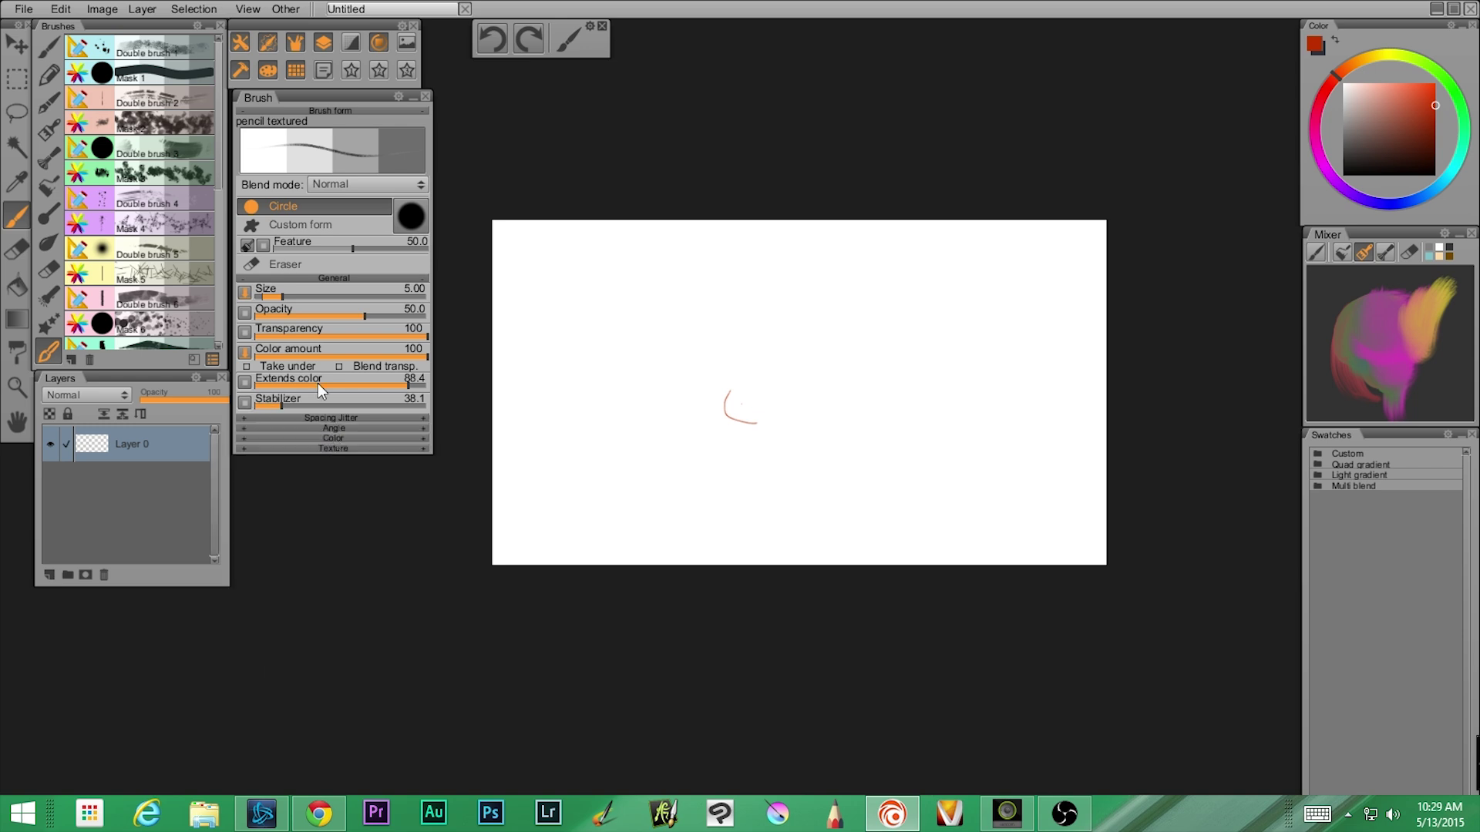
pyautogui.click(309, 277)
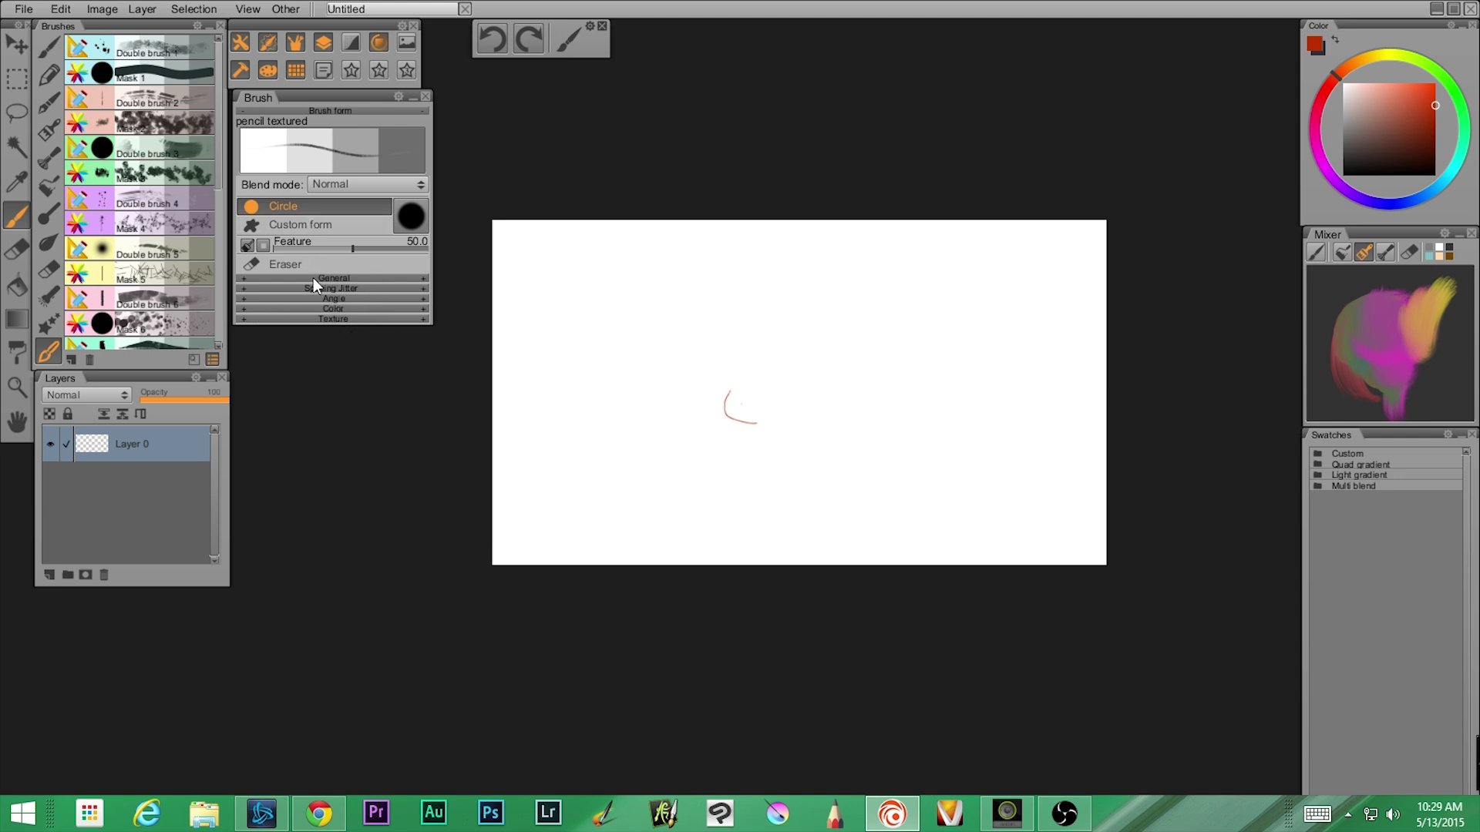
# Preview the Custom tip shape chooser, close it unchanged, restore the Circle tip, and expand General.
pyautogui.click(289, 225)
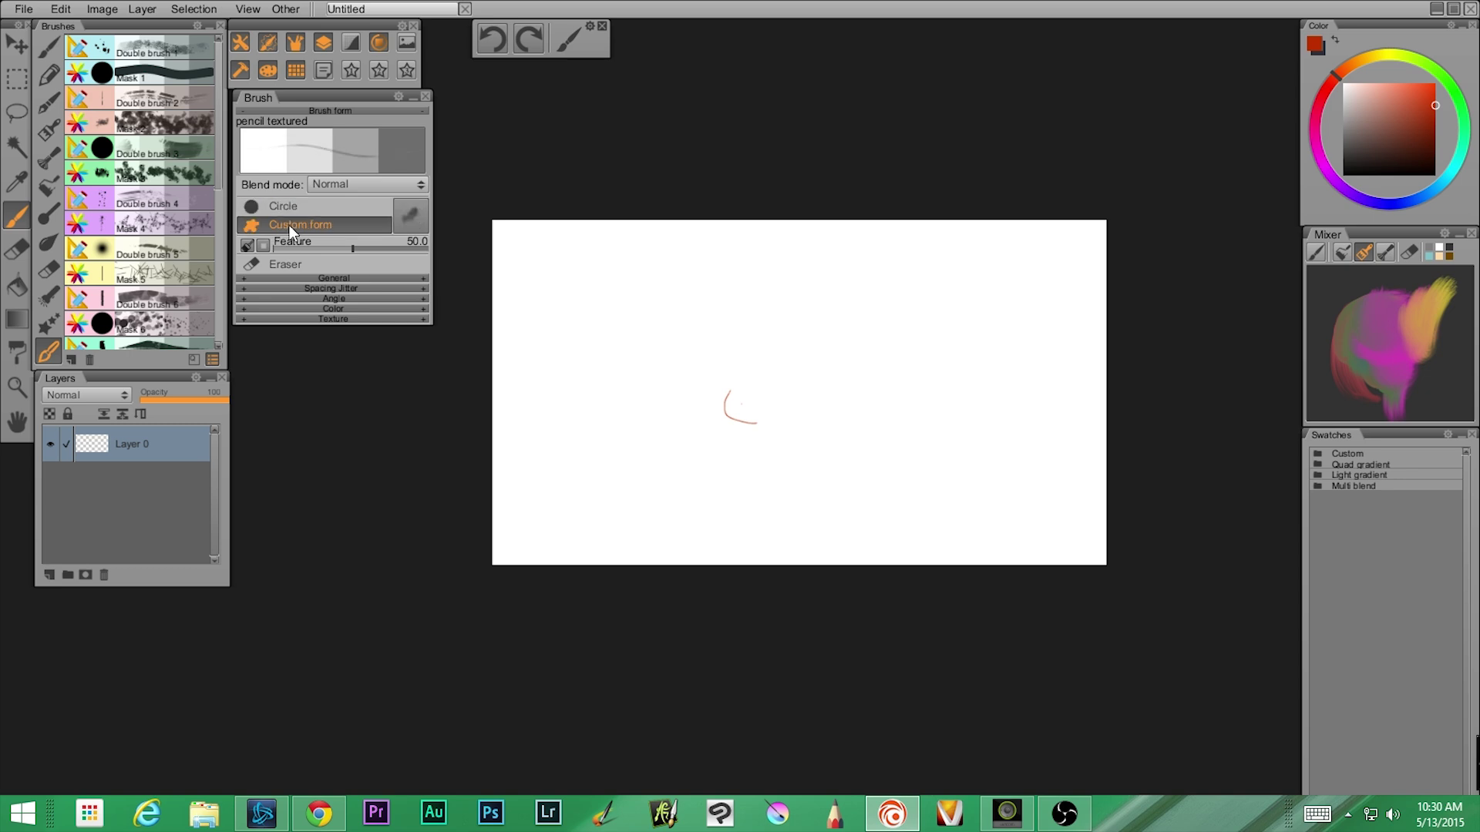
pyautogui.click(420, 205)
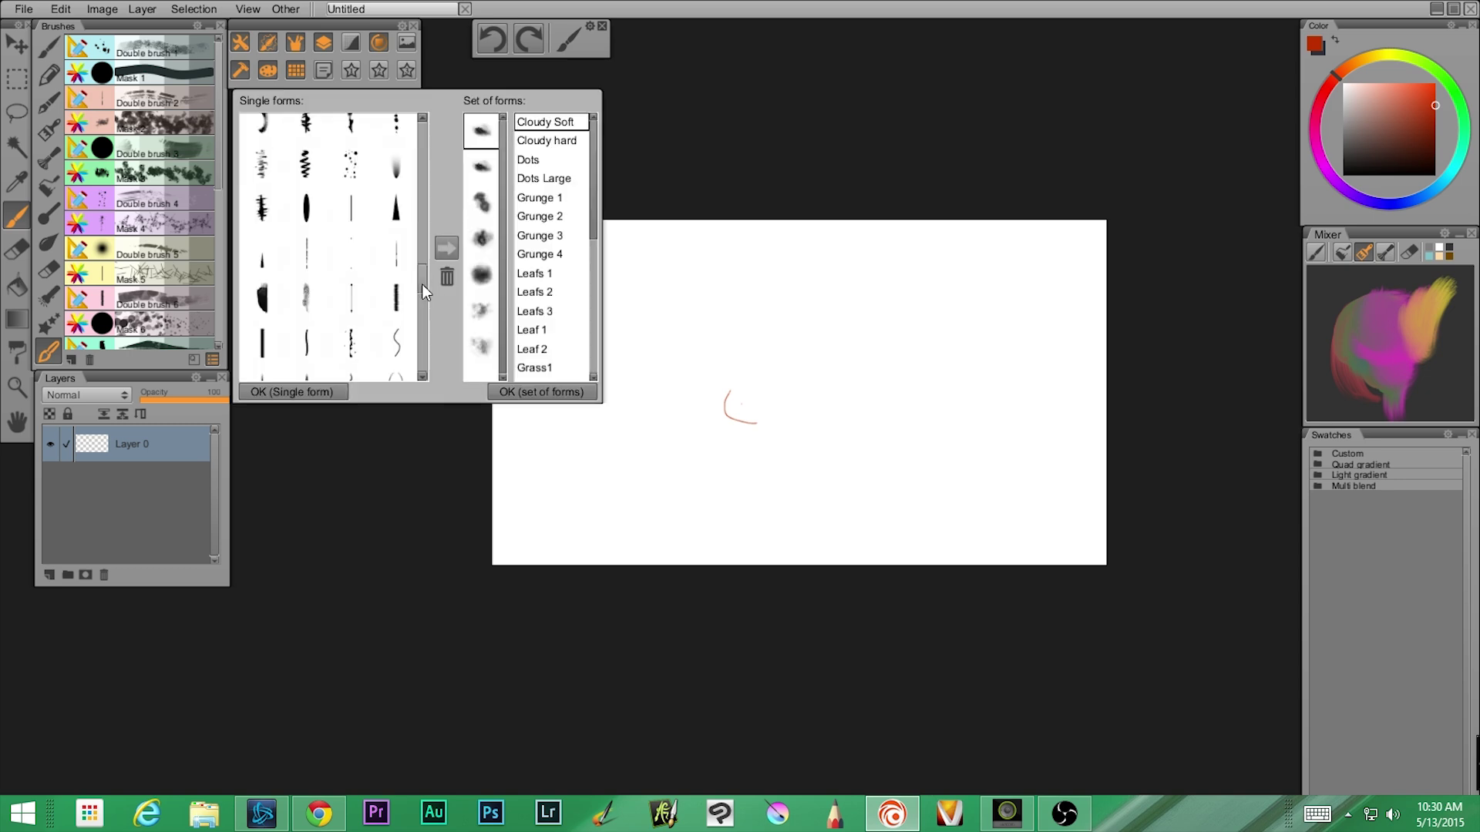
pyautogui.scroll(10, 422, 284)
pyautogui.scroll(-8, 423, 345)
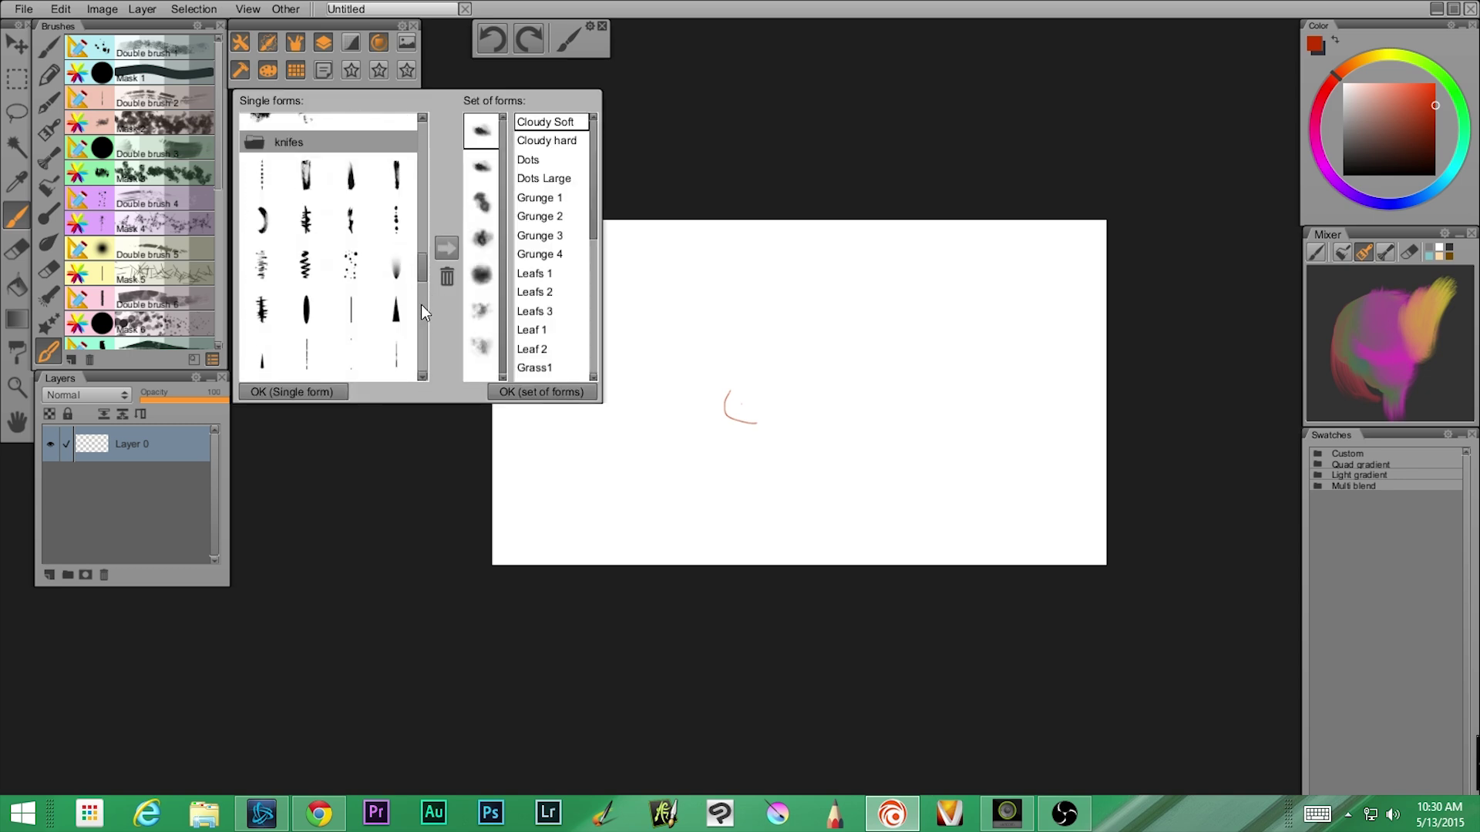
pyautogui.scroll(10, 418, 231)
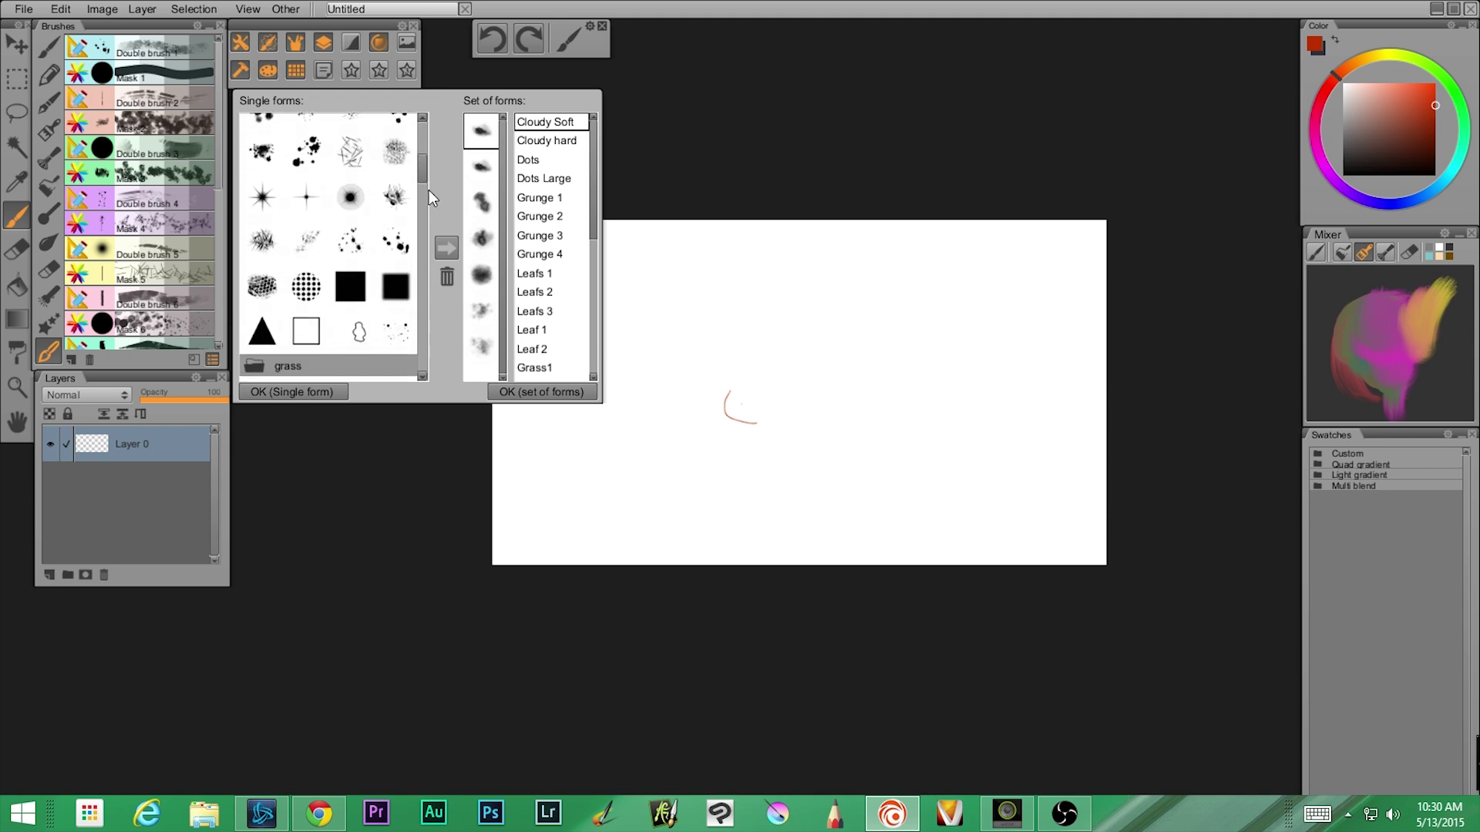
pyautogui.click(469, 465)
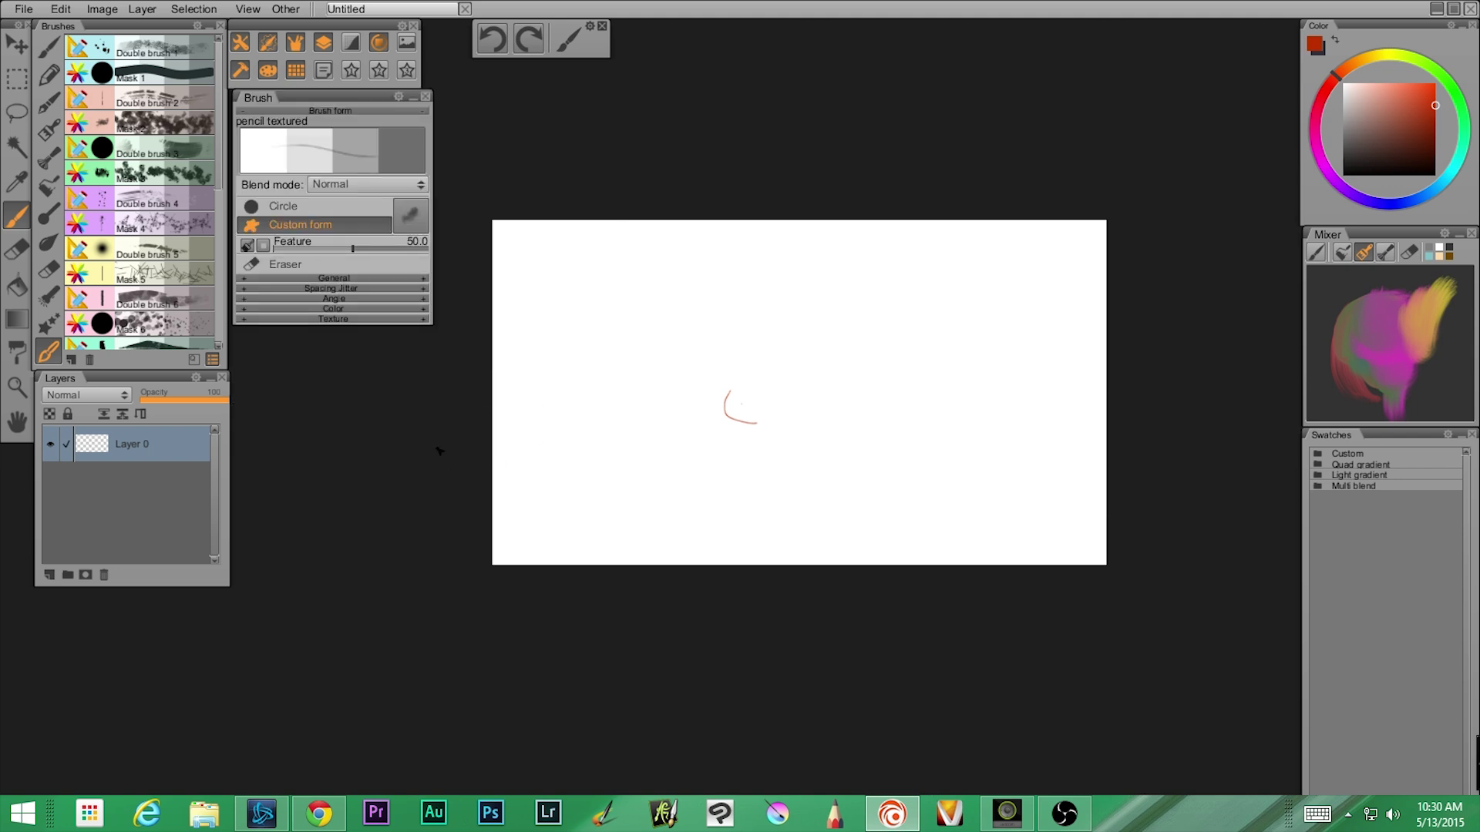
pyautogui.click(273, 205)
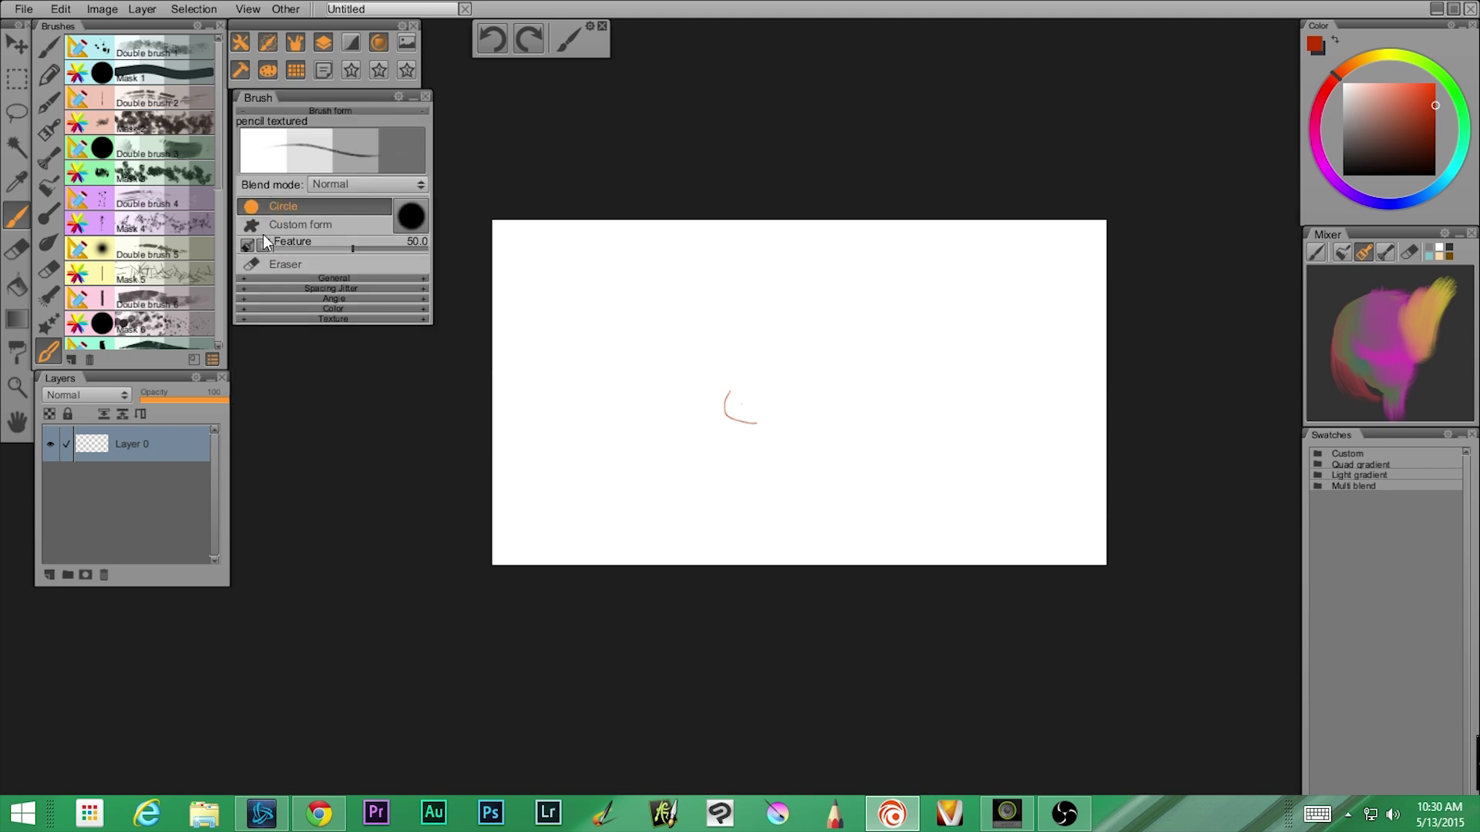
pyautogui.click(328, 278)
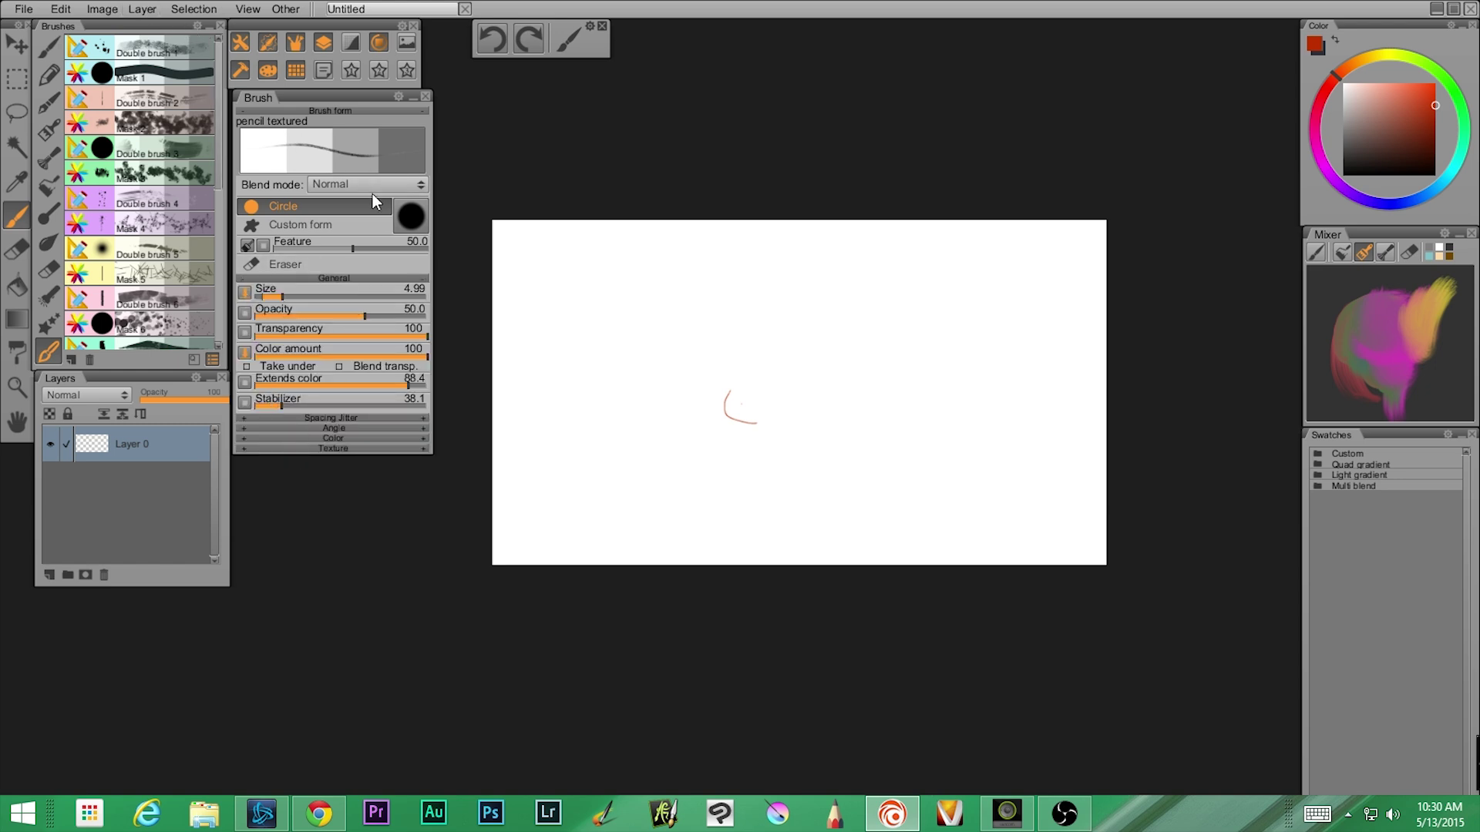
pyautogui.click(561, 37)
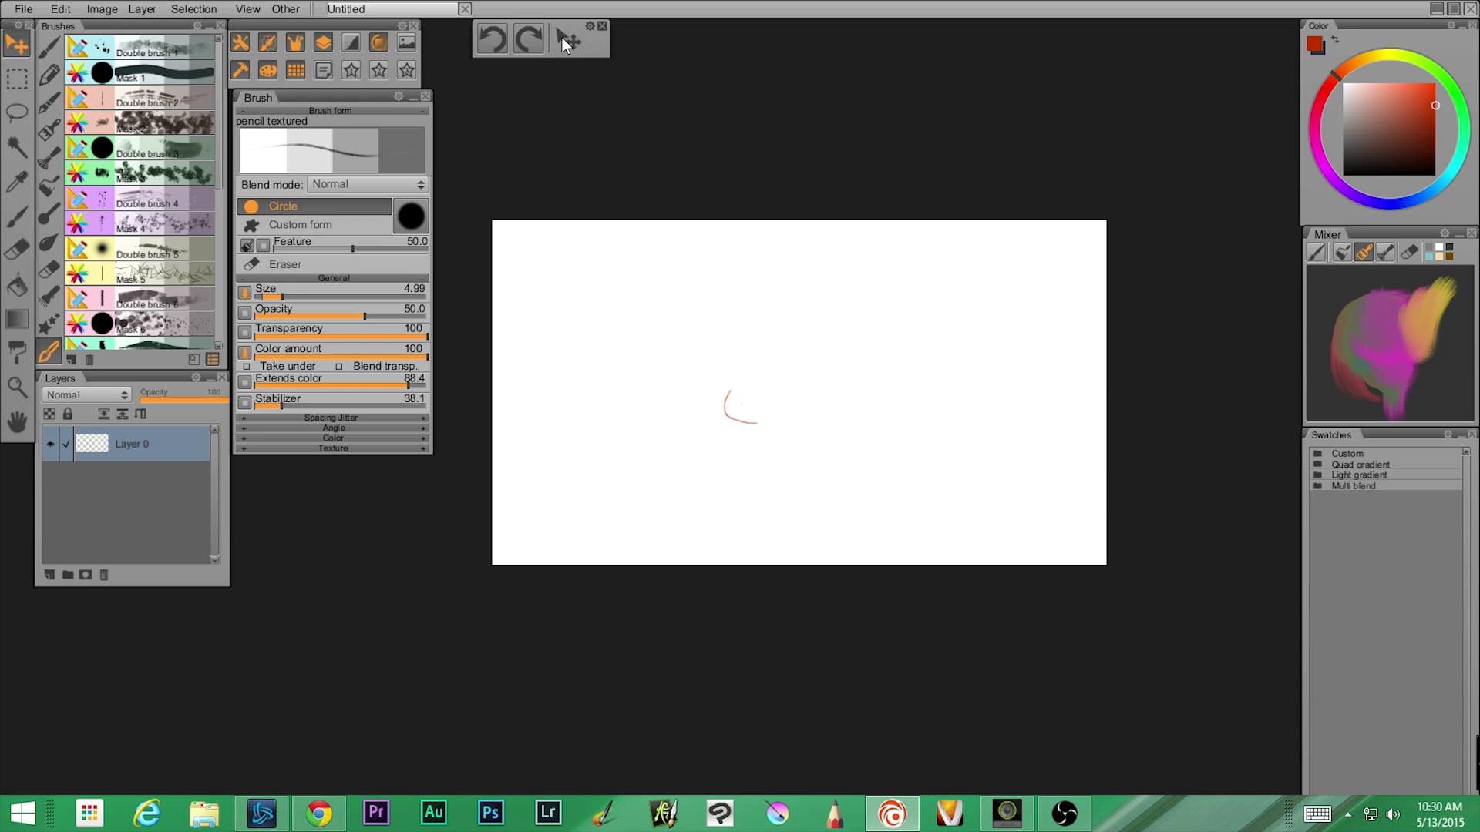
pyautogui.click(17, 77)
pyautogui.click(17, 112)
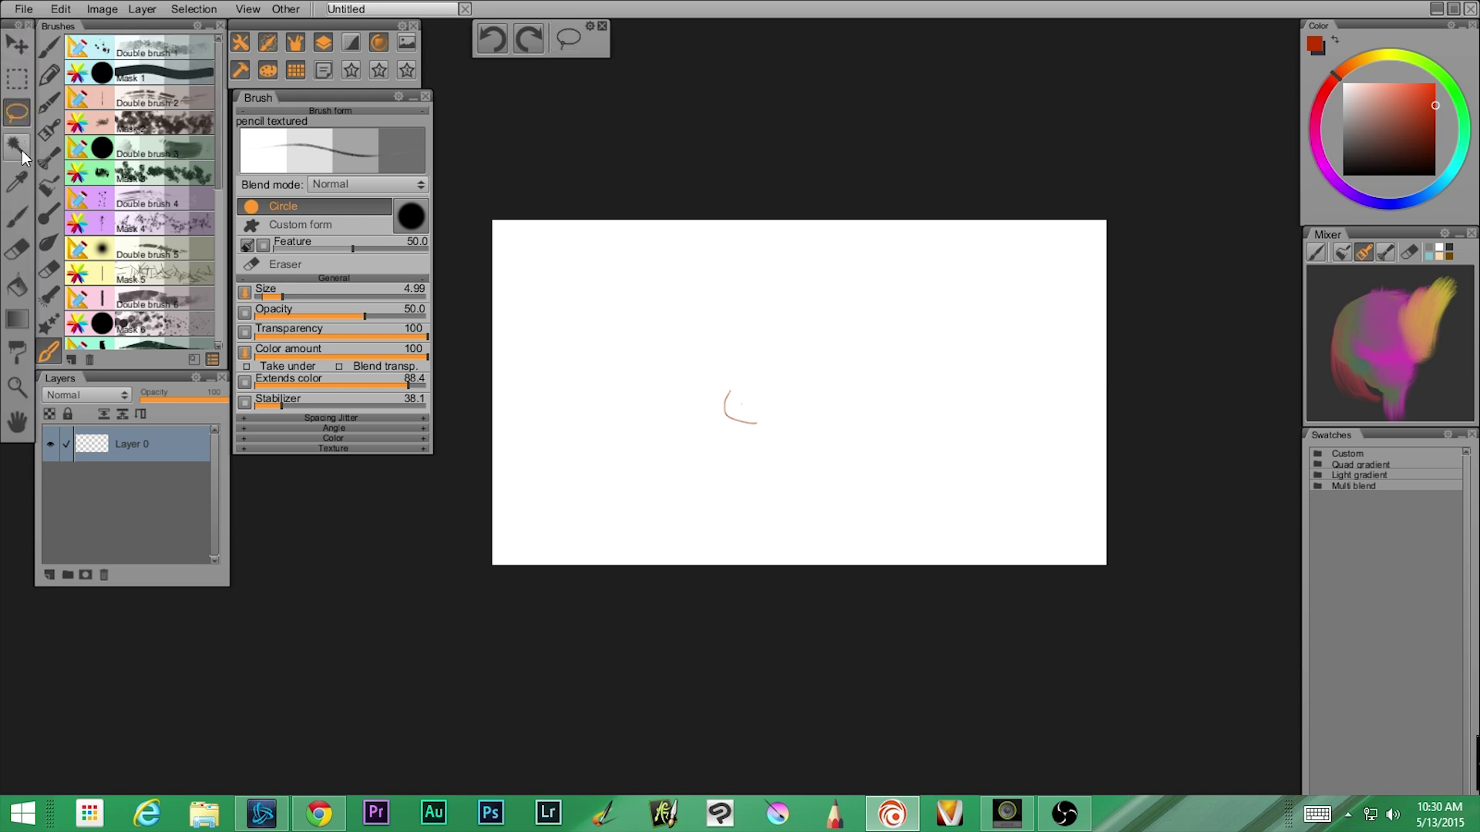
pyautogui.click(17, 147)
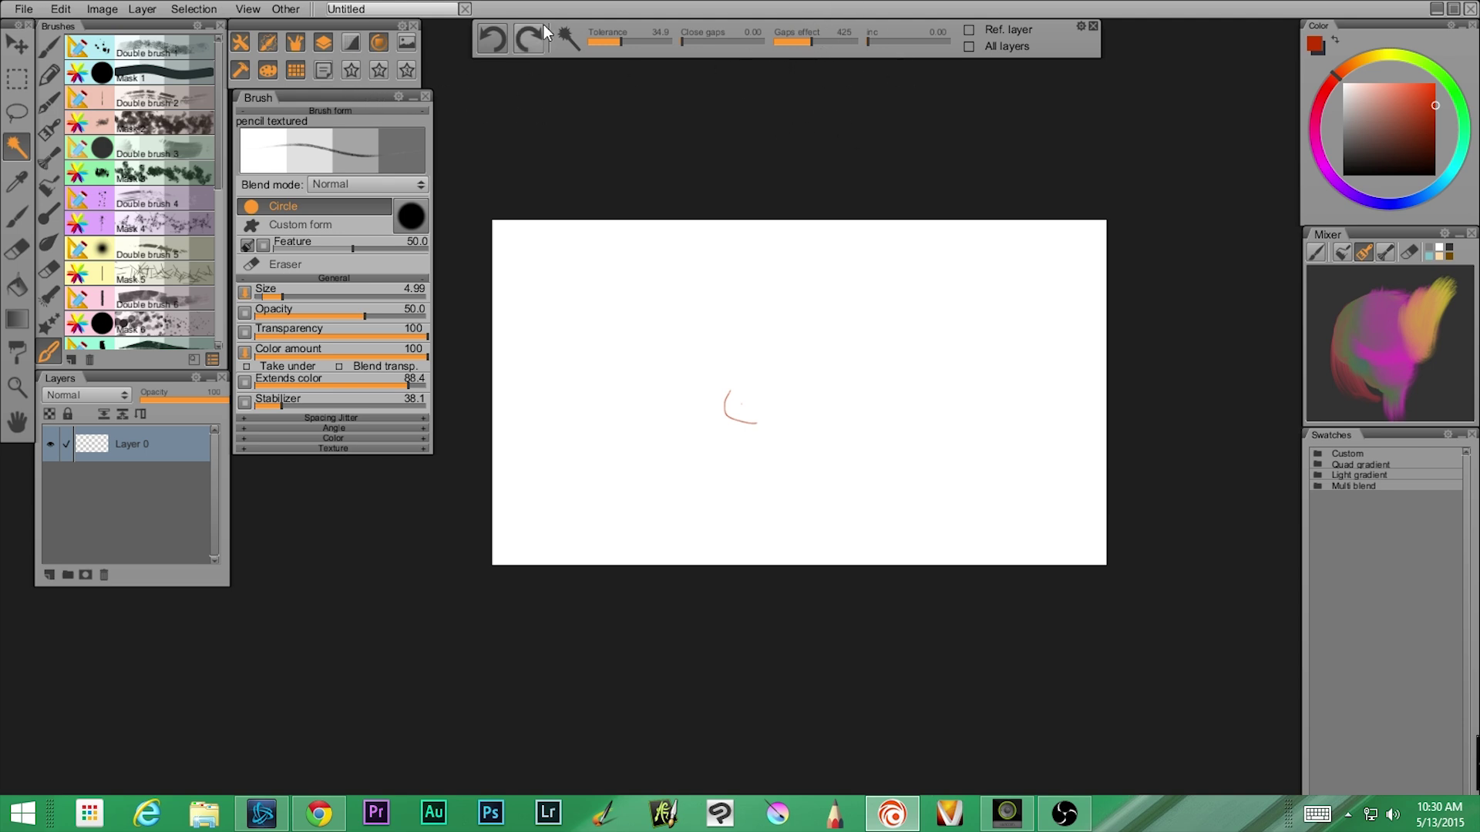
pyautogui.click(17, 215)
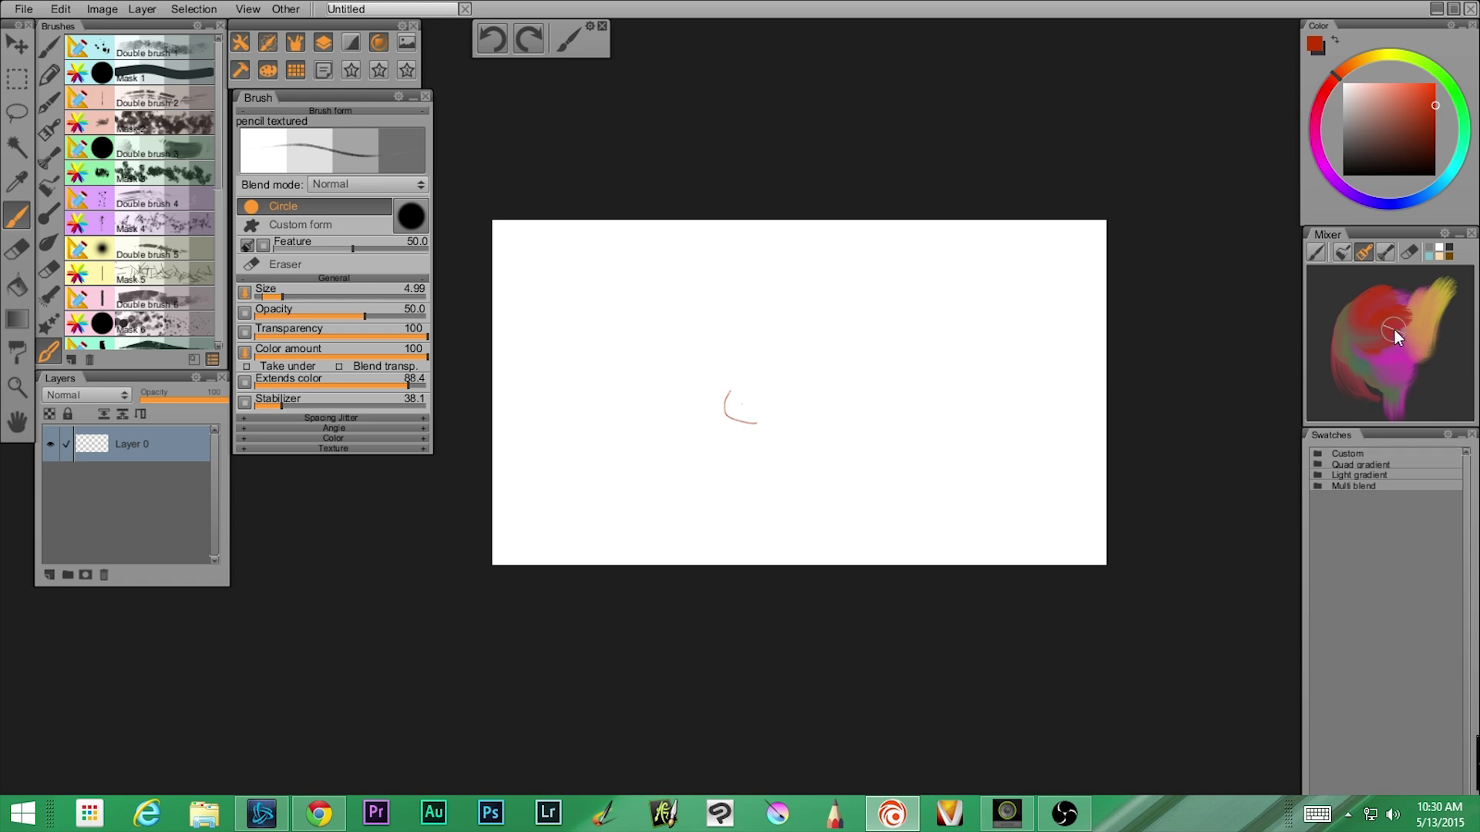
# Smear red in the Mixer, add a near-white stroke, and sample a red tone.
pyautogui.moveTo(1369, 339)
pyautogui.mouseDown()
pyautogui.moveTo(1338, 320)
pyautogui.moveTo(1377, 300)
pyautogui.moveTo(1365, 294)
pyautogui.mouseUp()
pyautogui.moveTo(1390, 121); pyautogui.dragTo(1345, 91)
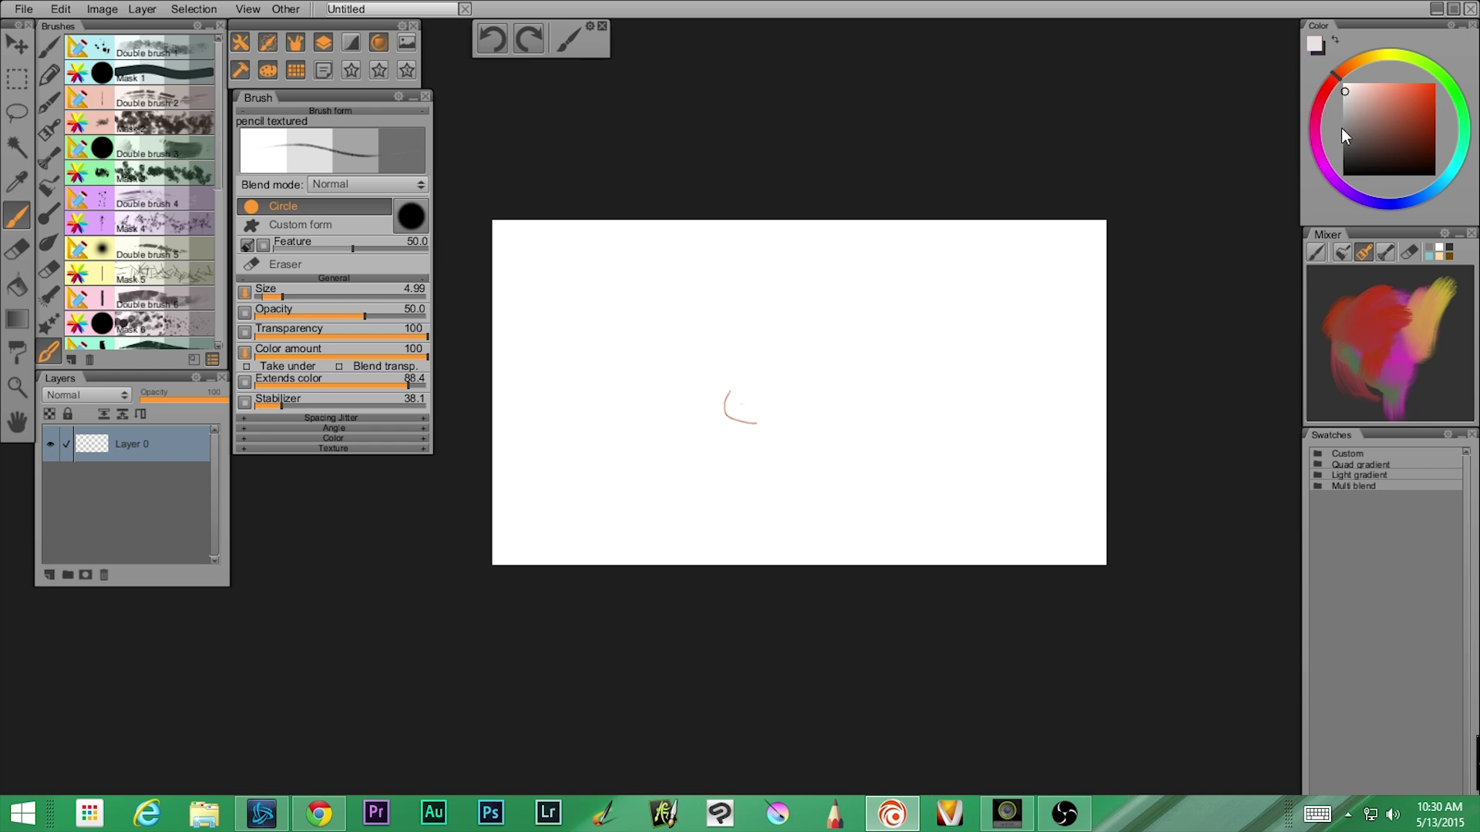
pyautogui.moveTo(1348, 335)
pyautogui.mouseDown()
pyautogui.moveTo(1354, 303)
pyautogui.moveTo(1339, 323)
pyautogui.moveTo(1368, 339)
pyautogui.moveTo(1345, 331)
pyautogui.moveTo(1356, 308)
pyautogui.moveTo(1342, 304)
pyautogui.mouseUp()
pyautogui.click(1343, 305)
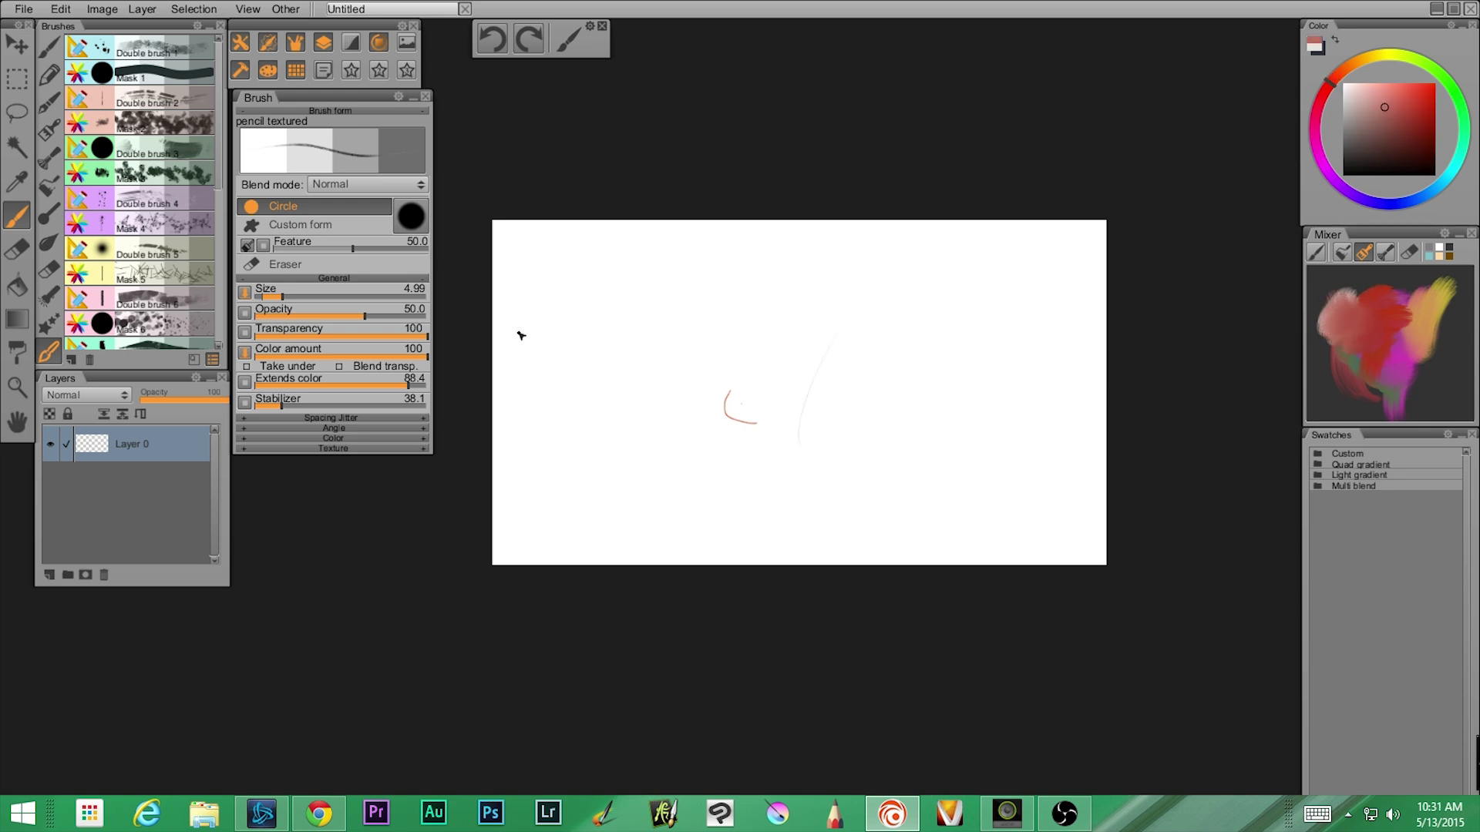
# Choose Flat brush direction from the palette-knife set and paint a pink stroke.
pyautogui.click(48, 46)
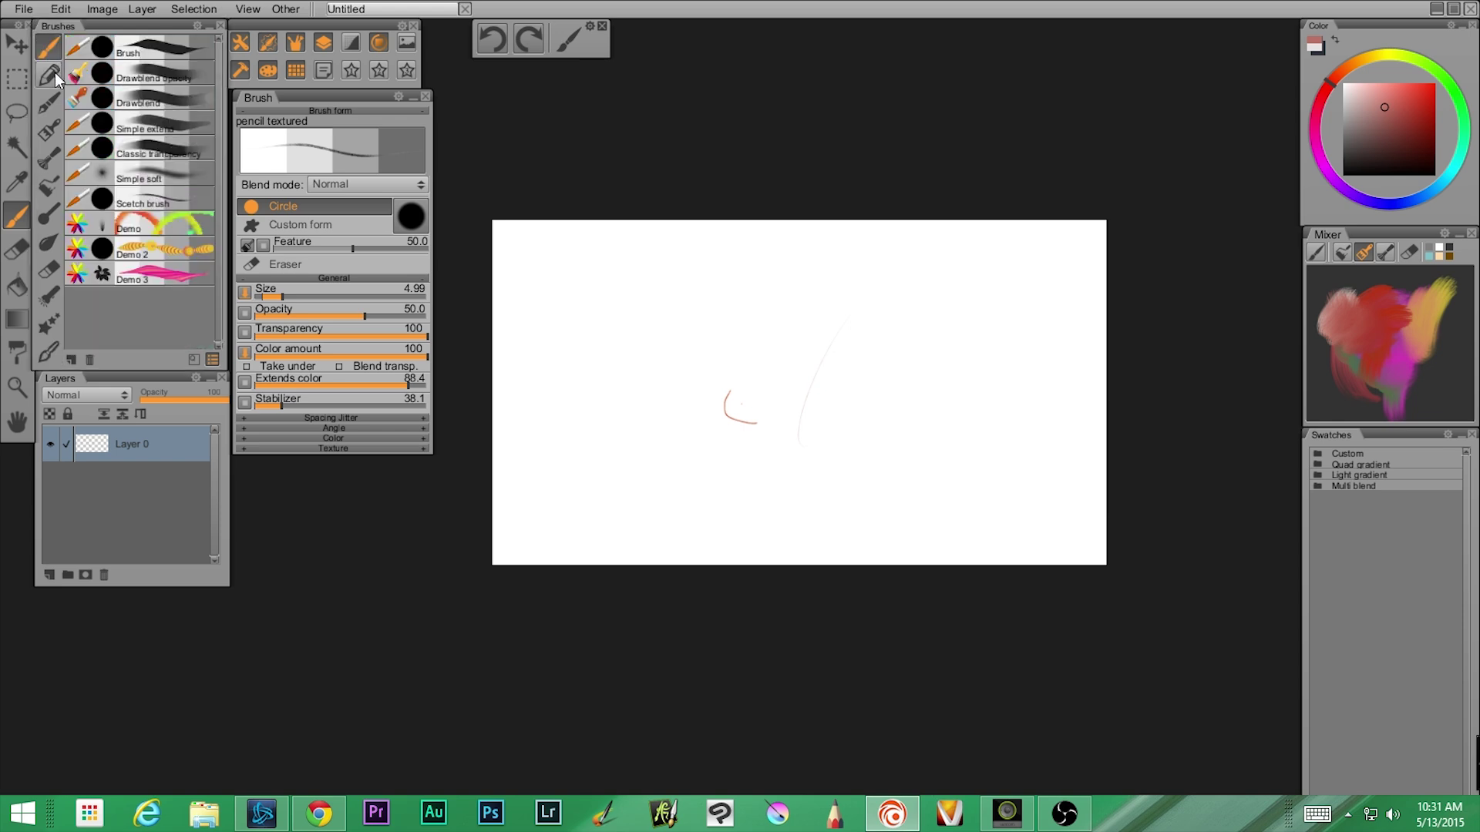
pyautogui.click(49, 130)
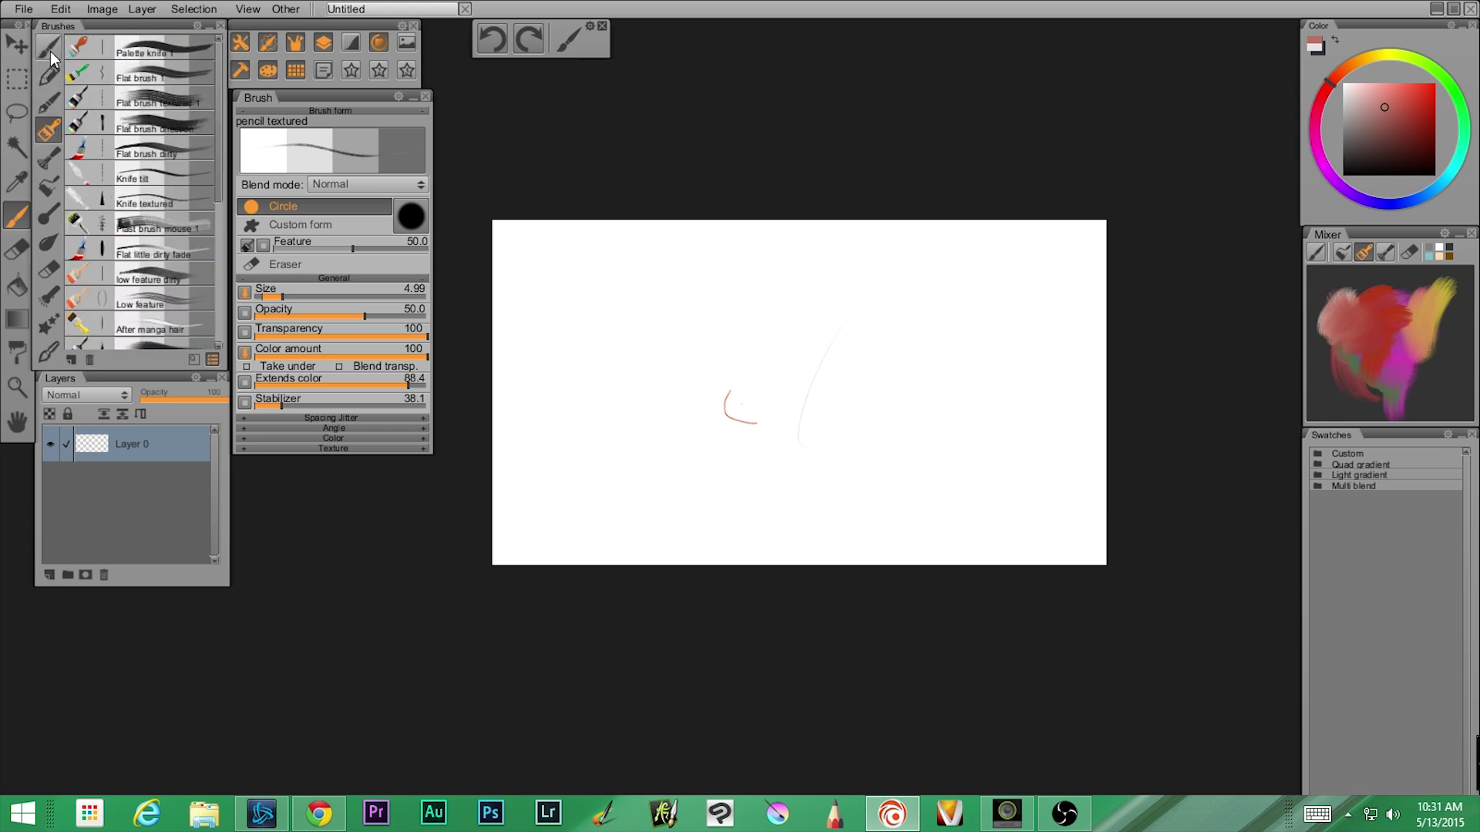
pyautogui.click(48, 48)
pyautogui.click(50, 129)
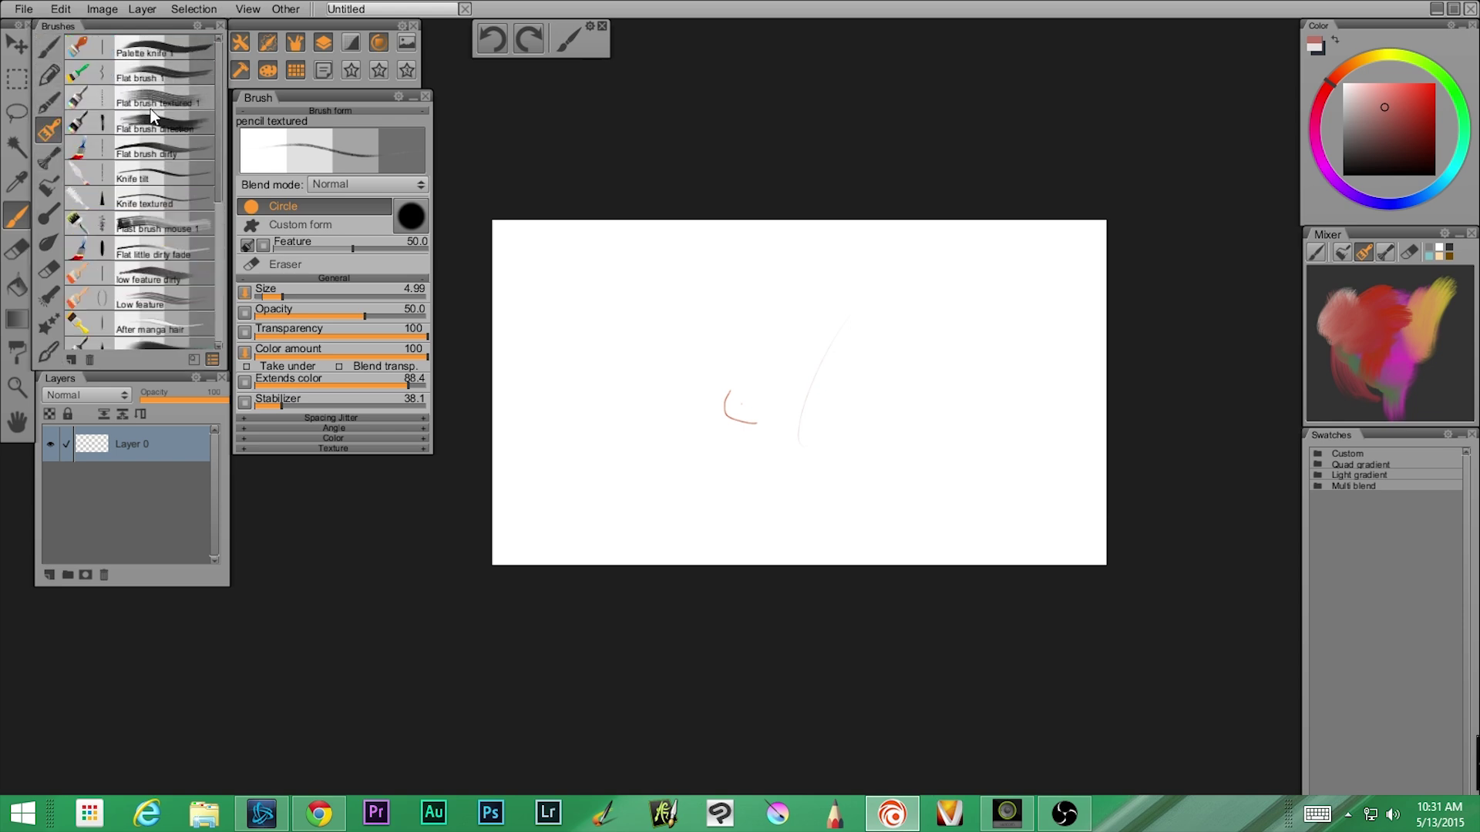
pyautogui.click(152, 116)
pyautogui.moveTo(891, 327)
pyautogui.mouseDown()
pyautogui.moveTo(868, 367)
pyautogui.moveTo(901, 319)
pyautogui.moveTo(876, 403)
pyautogui.moveTo(911, 343)
pyautogui.mouseUp()
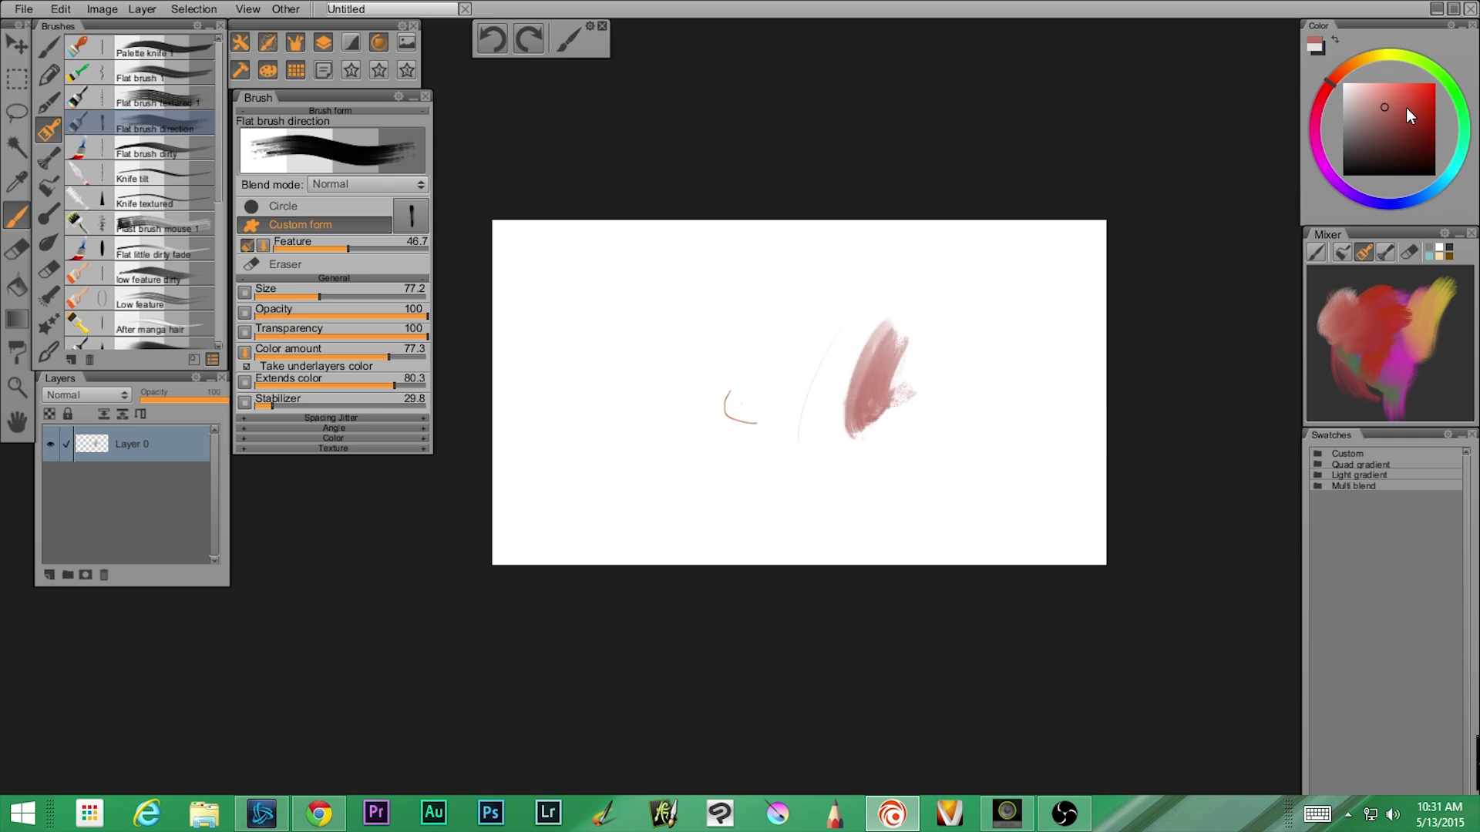
# Pick green, sample an olive from the Mixer, and paint it over the pink stroke.
pyautogui.click(1441, 78)
pyautogui.click(1421, 101)
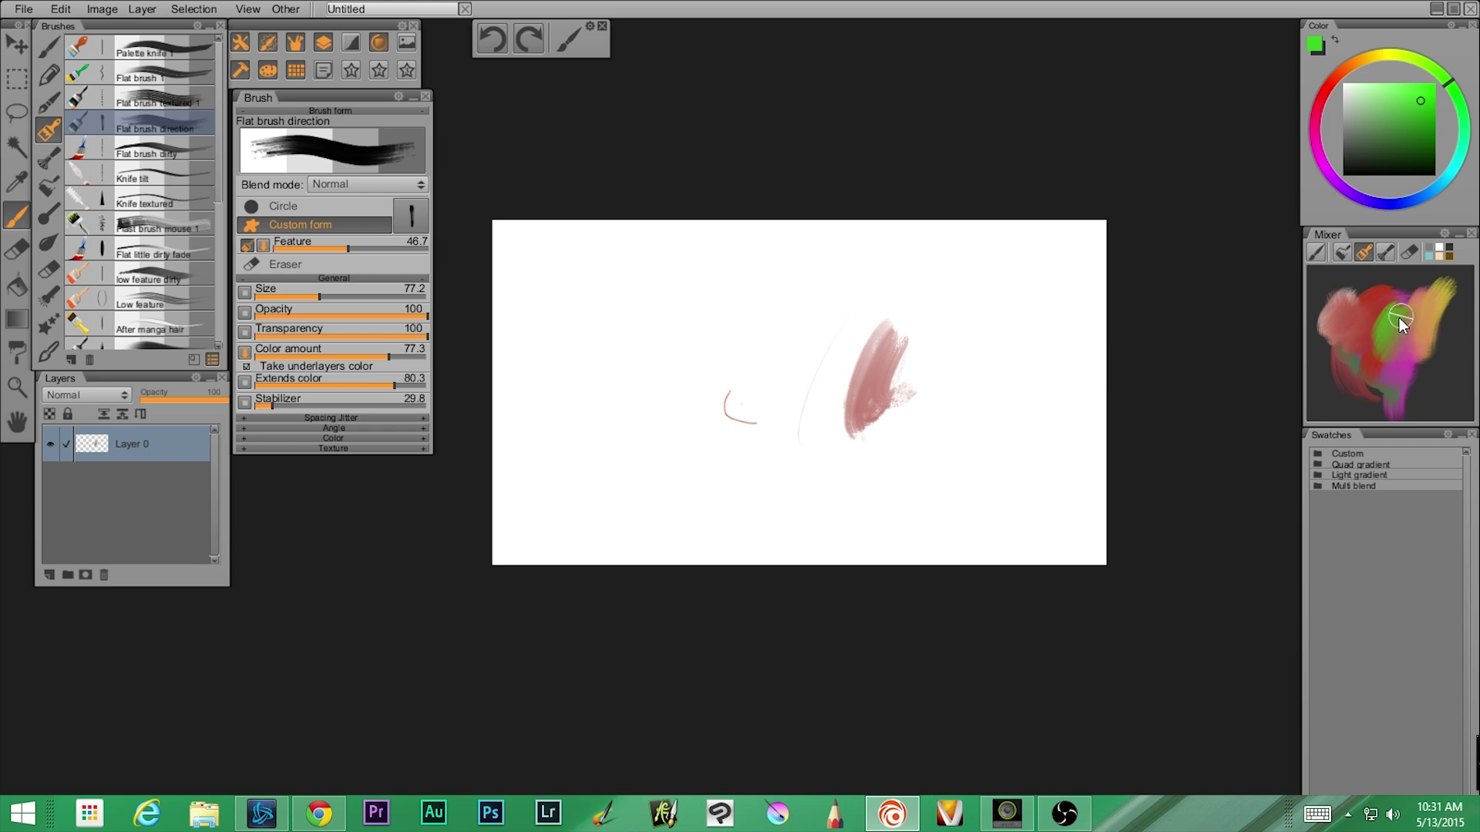
pyautogui.click(1427, 310)
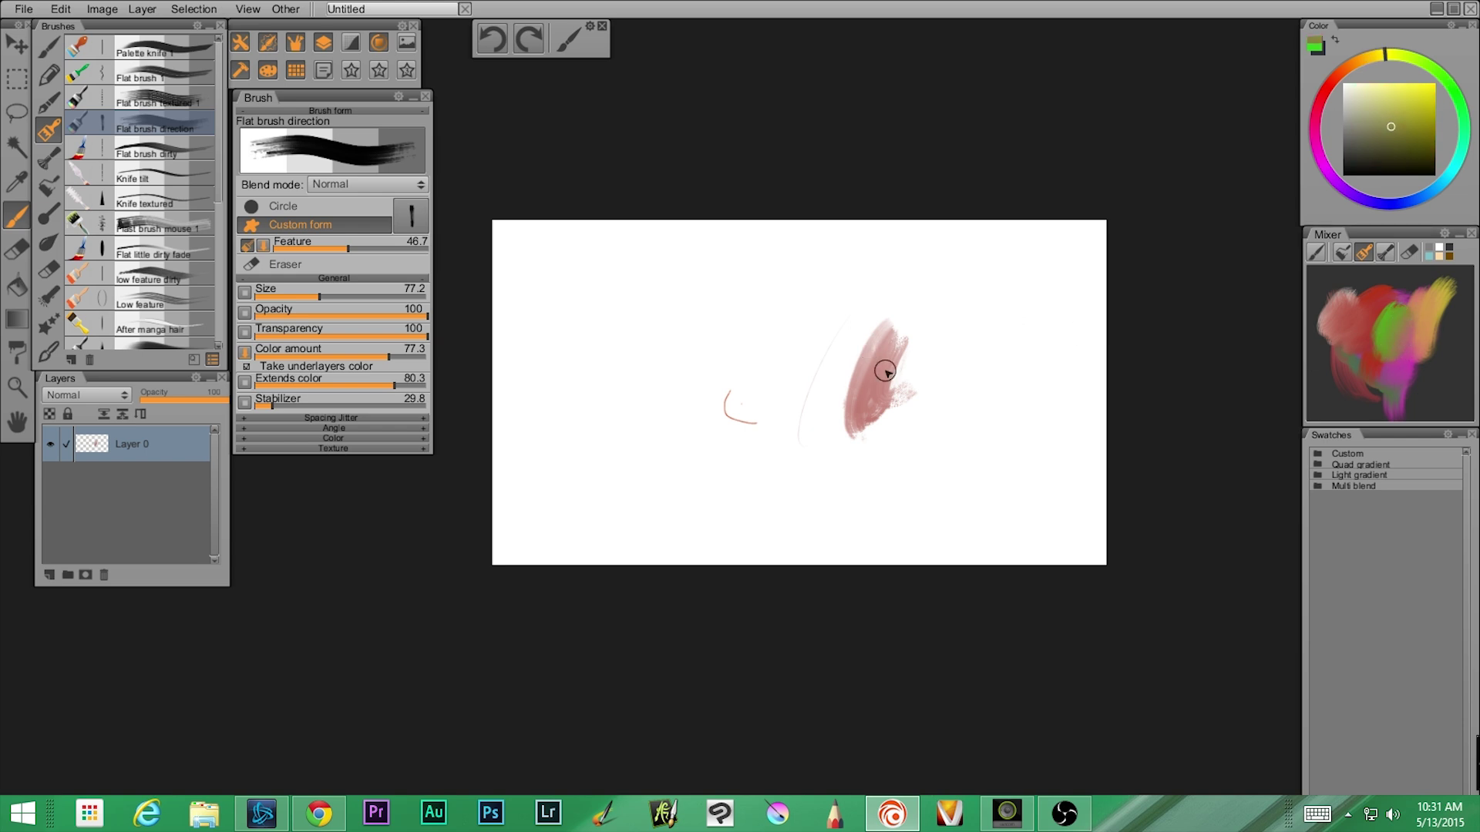
pyautogui.moveTo(918, 337)
pyautogui.mouseDown()
pyautogui.moveTo(886, 432)
pyautogui.moveTo(881, 367)
pyautogui.moveTo(859, 375)
pyautogui.moveTo(856, 358)
pyautogui.moveTo(877, 333)
pyautogui.moveTo(896, 406)
pyautogui.moveTo(935, 342)
pyautogui.mouseUp()
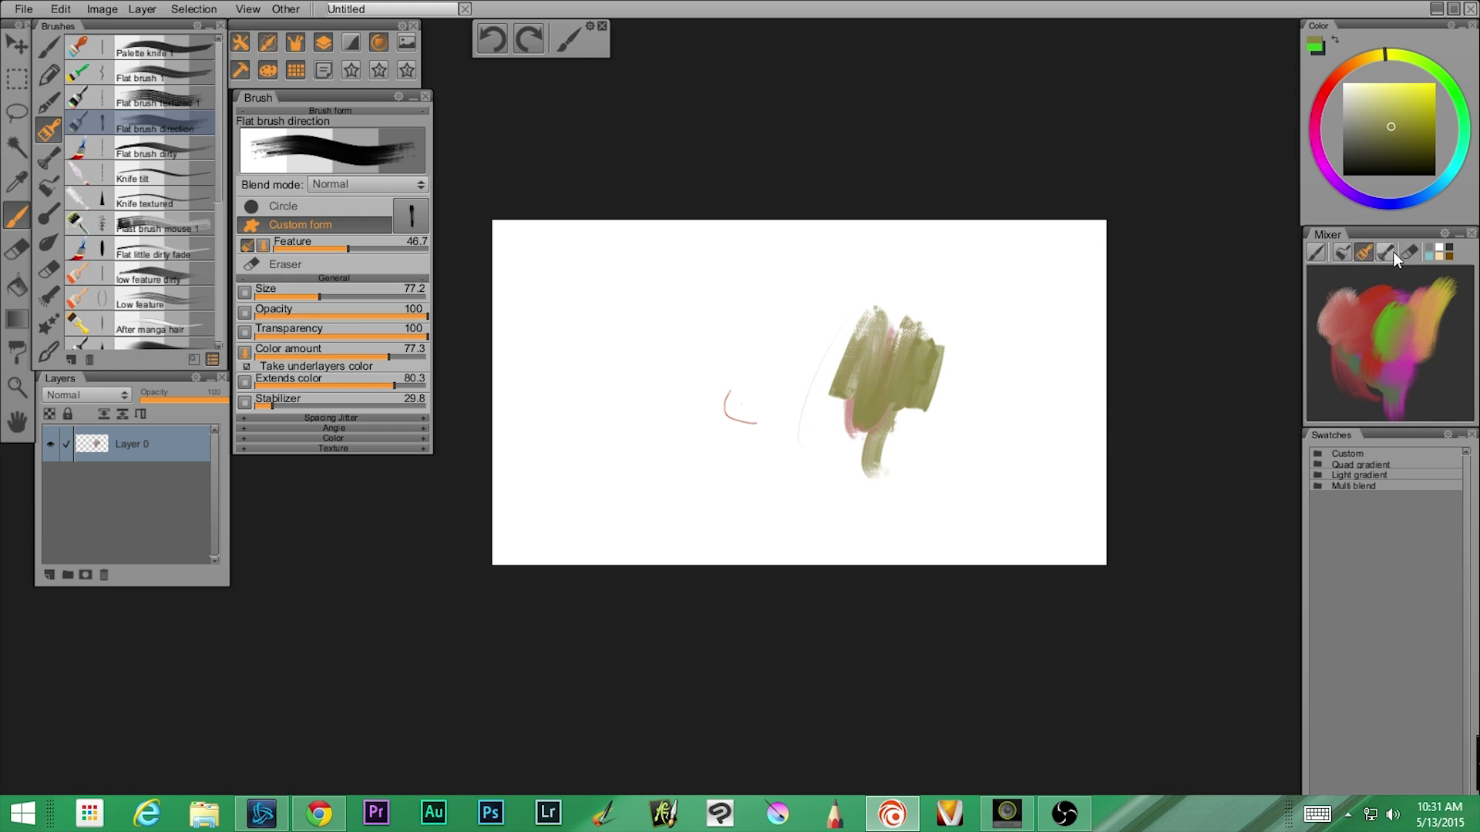
# Switch the Mixer to its first mixing tool and look through its options.
pyautogui.click(1317, 257)
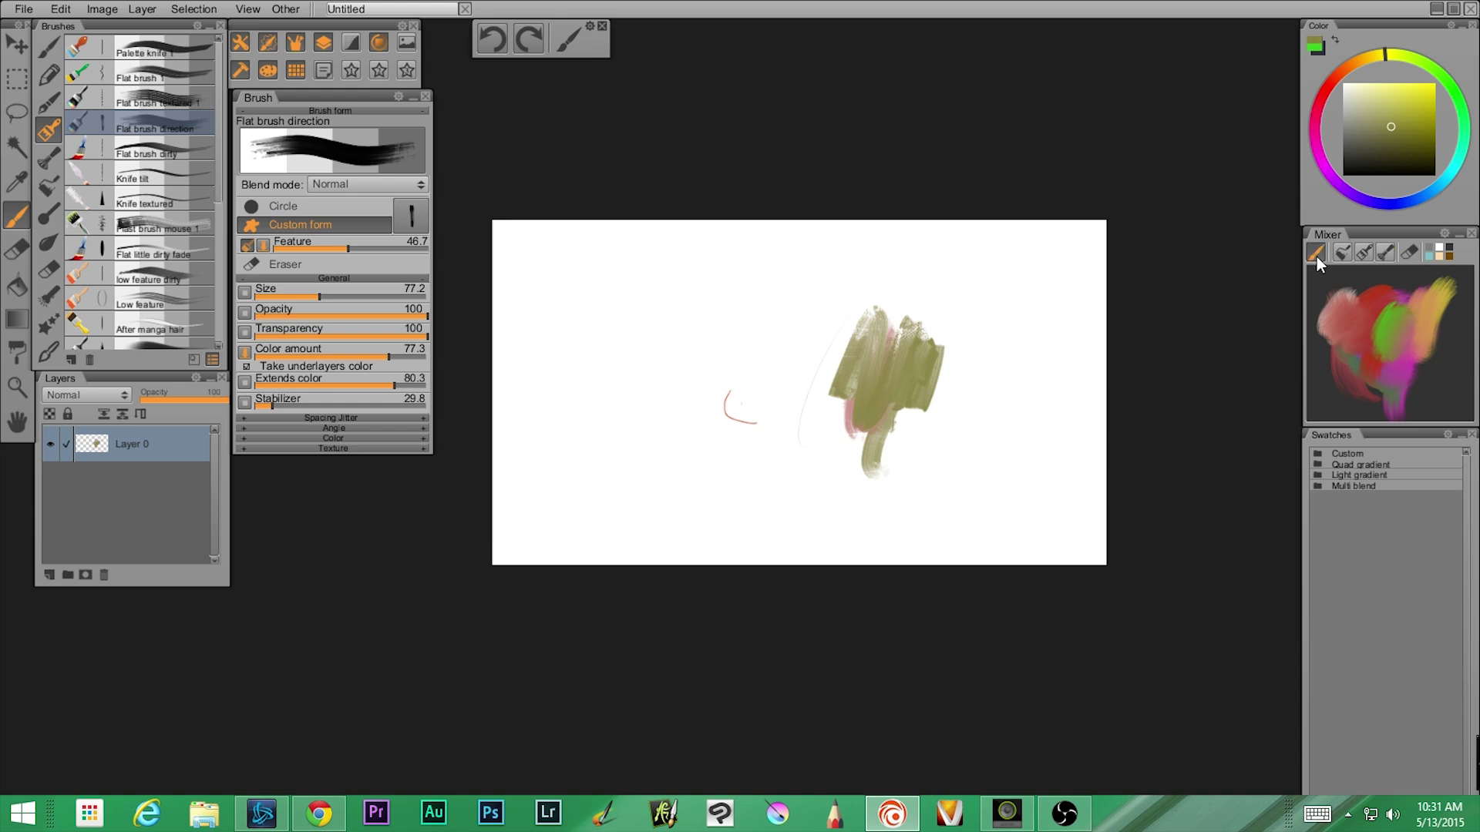
pyautogui.click(1446, 234)
pyautogui.click(1330, 391)
# Expand and collapse the Custom, Quad gradient, Light gradient and Multi blend swatch groups, then view swatch settings.
pyautogui.click(1341, 455)
pyautogui.click(1341, 453)
pyautogui.click(1347, 464)
pyautogui.click(1347, 464)
pyautogui.click(1352, 475)
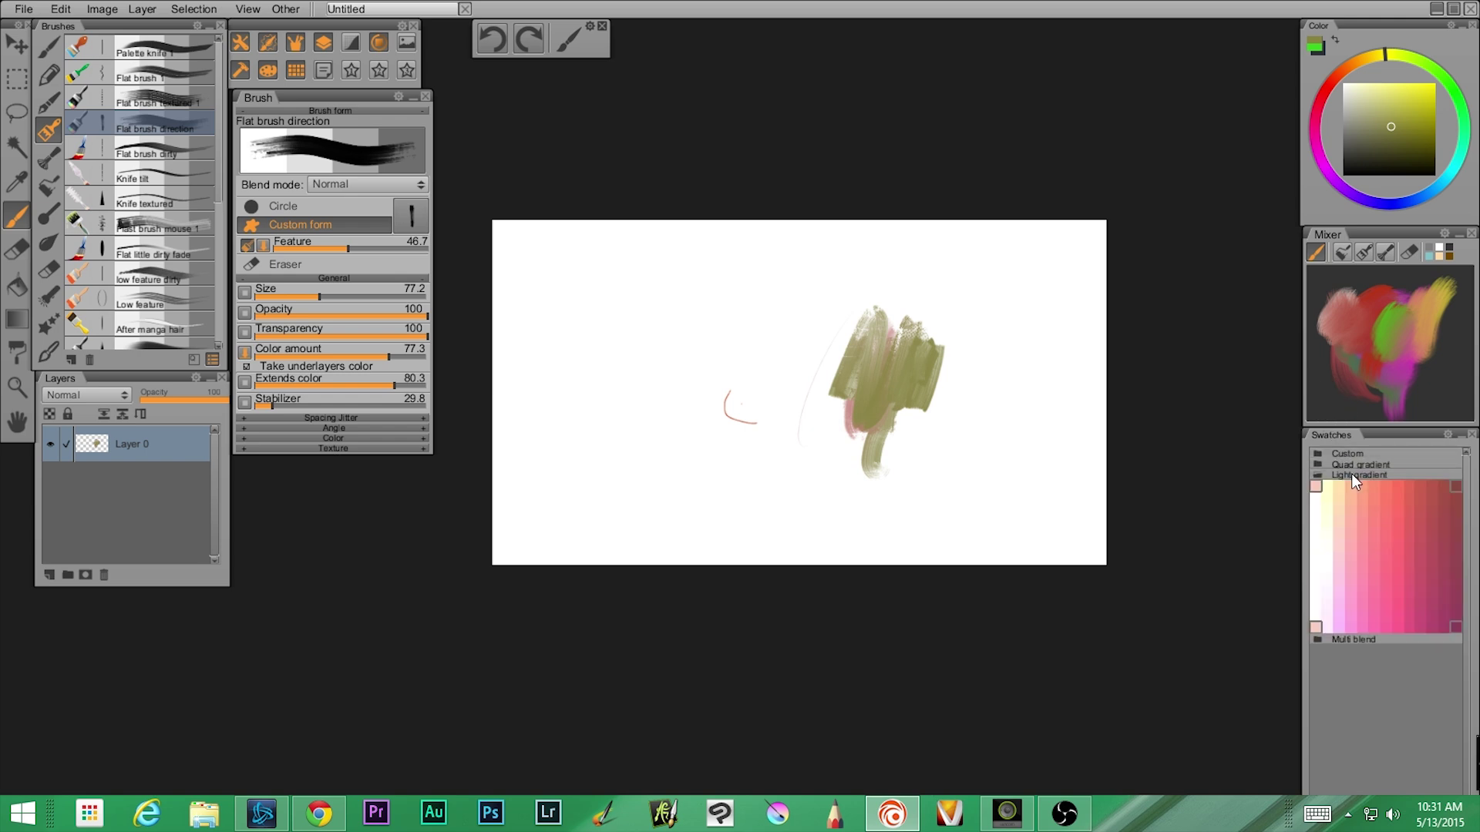
pyautogui.click(1352, 473)
pyautogui.click(1353, 486)
pyautogui.click(1352, 485)
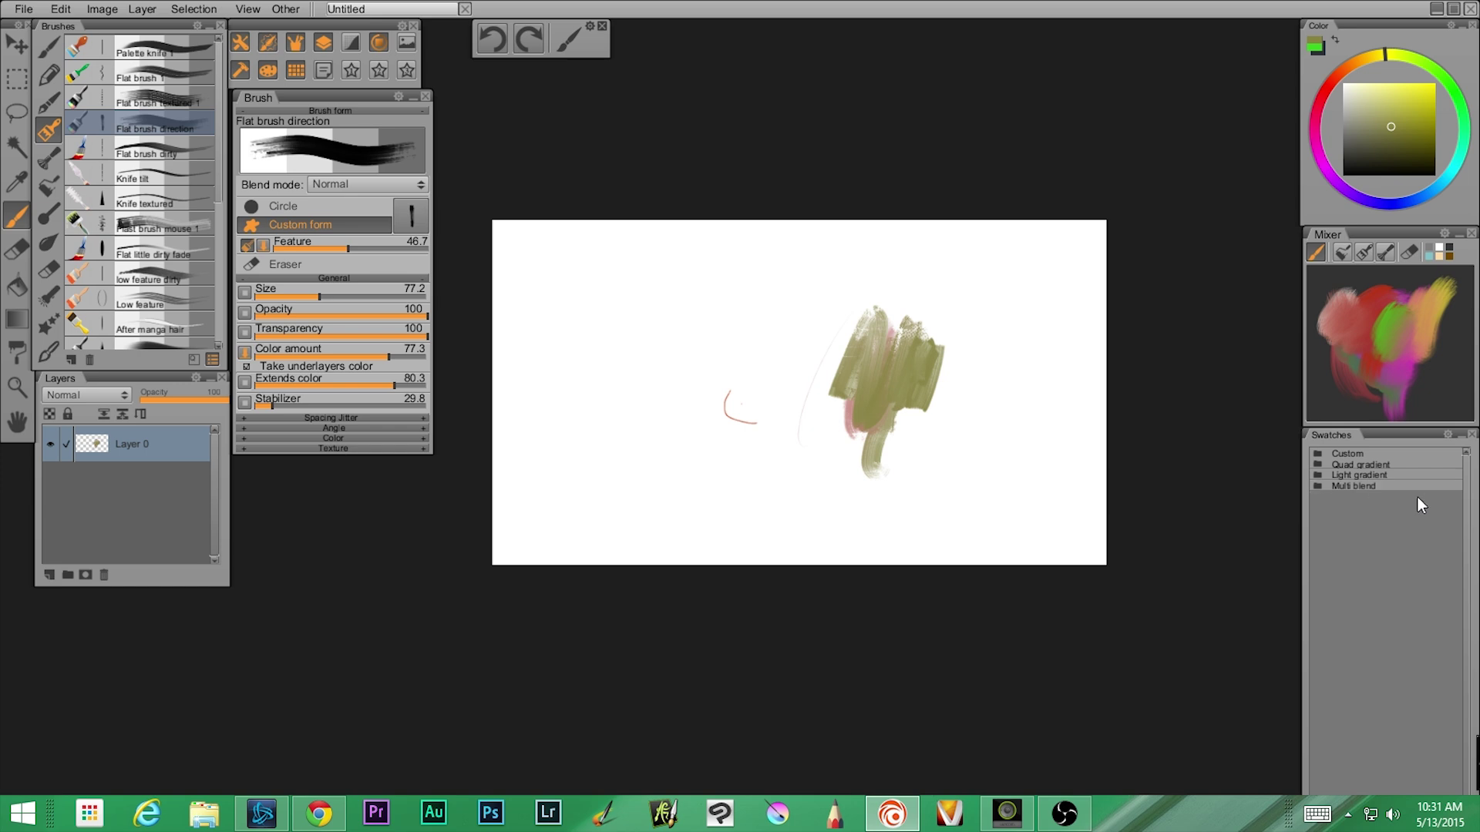
pyautogui.click(1446, 437)
pyautogui.click(1391, 643)
# Undock the Swatches palette over the canvas and shrink it from its corners.
pyautogui.moveTo(1399, 433); pyautogui.dragTo(1153, 247)
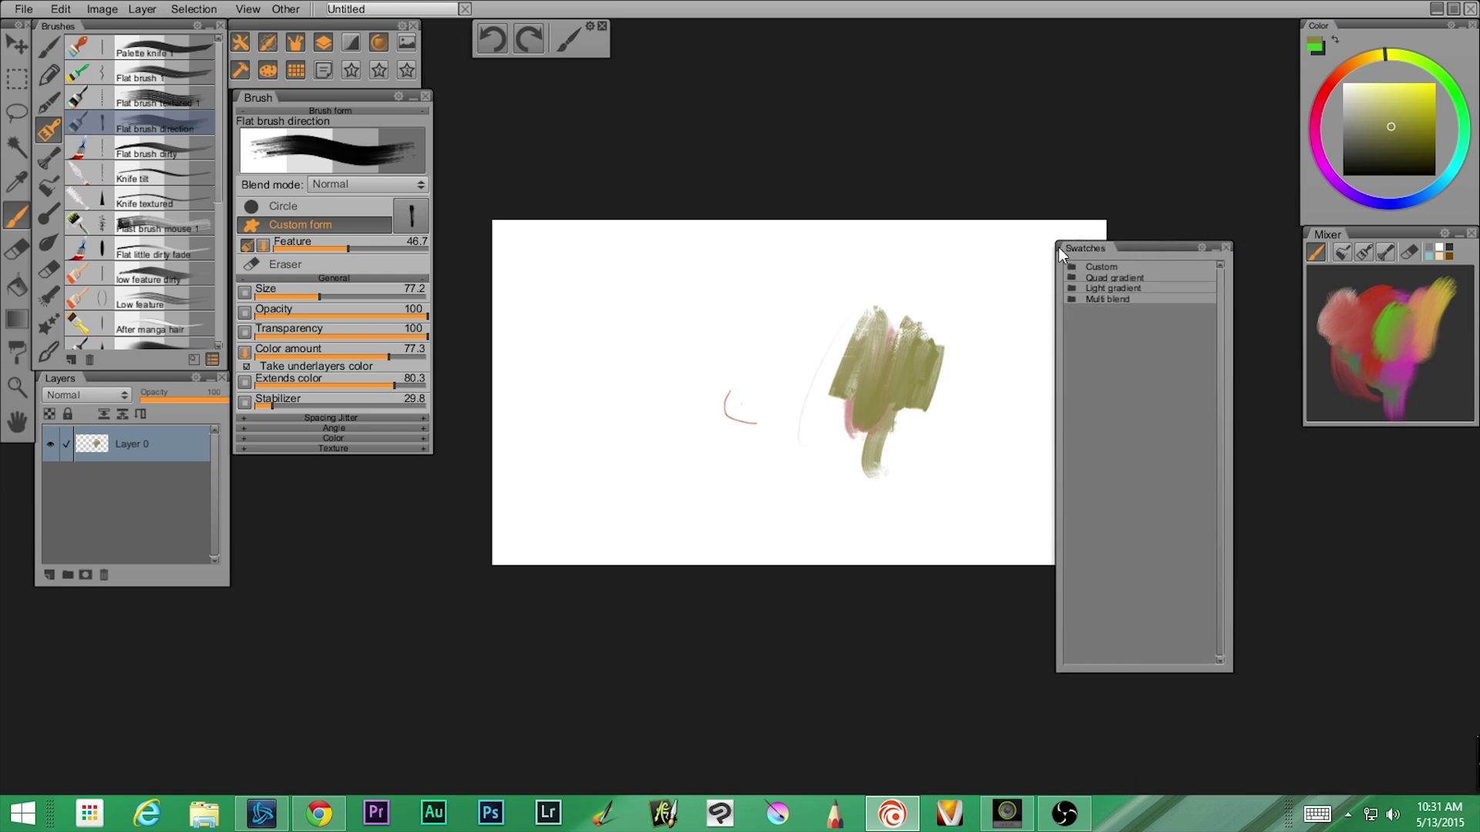
pyautogui.moveTo(1054, 245); pyautogui.dragTo(1042, 228)
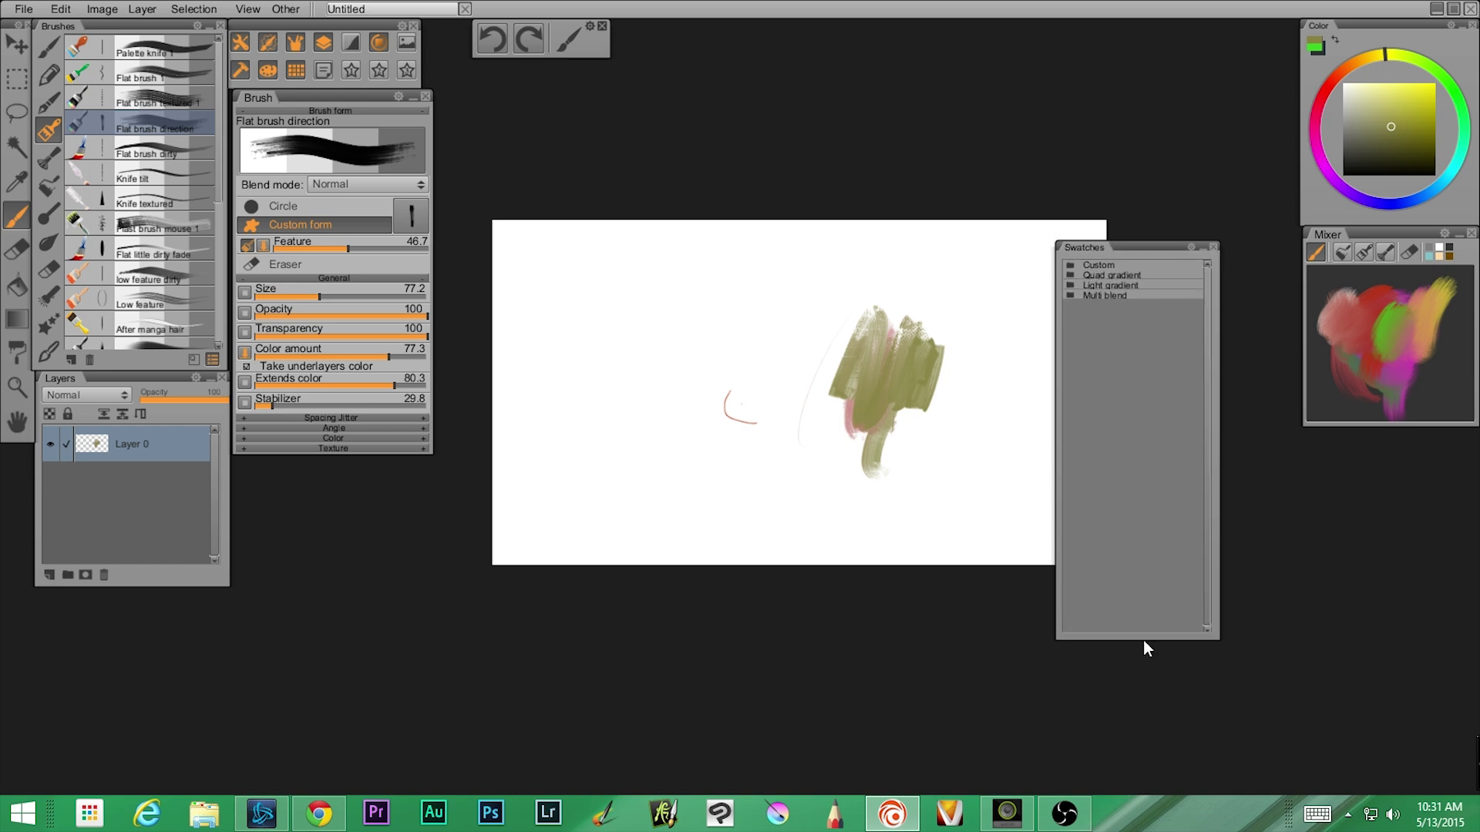
pyautogui.moveTo(1217, 638); pyautogui.dragTo(1255, 453)
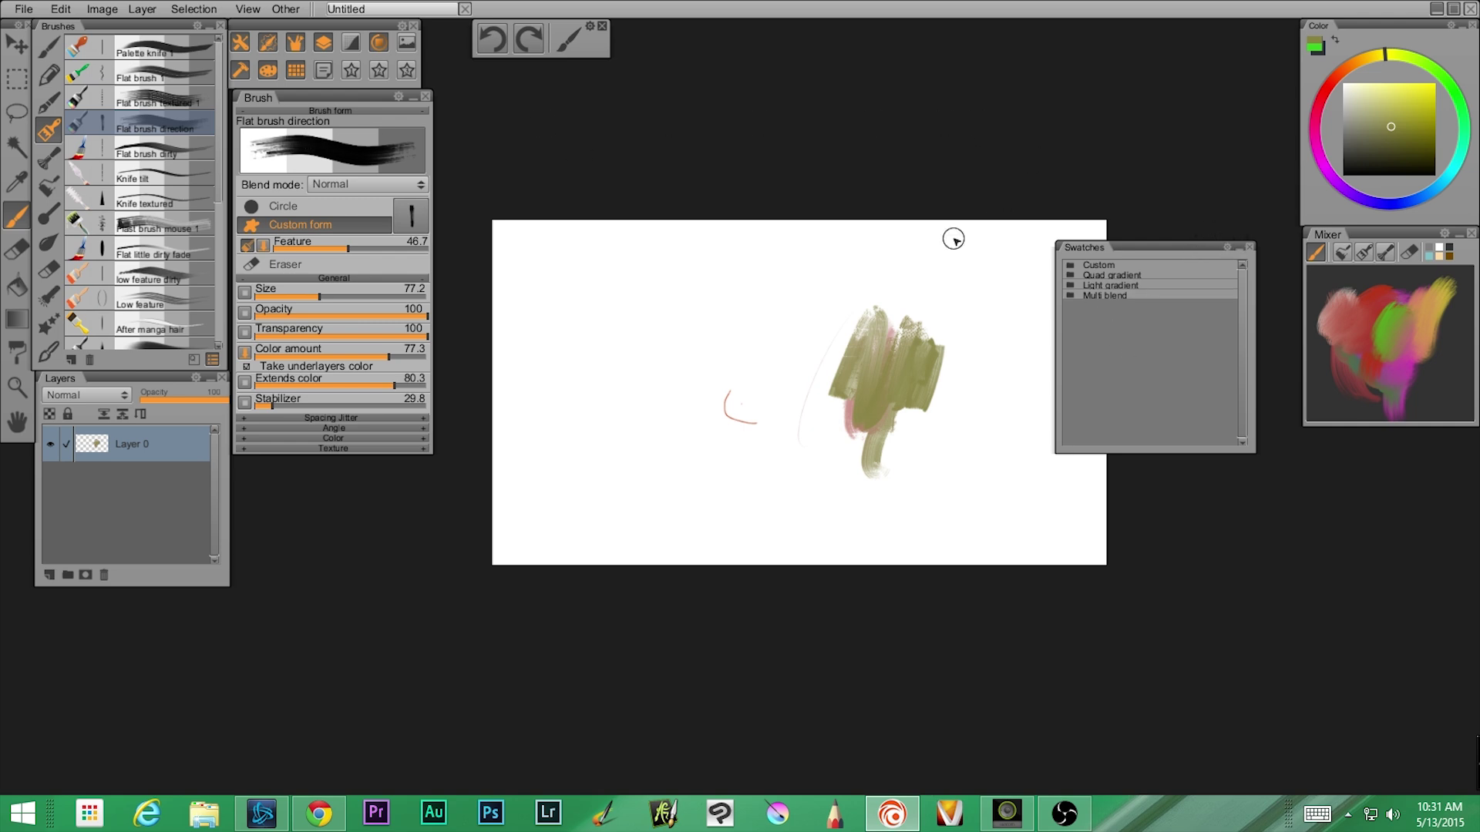
# Expand the Custom swatch colours and dock the Swatches palette back with the Color and Mixer panels.
pyautogui.click(1226, 247)
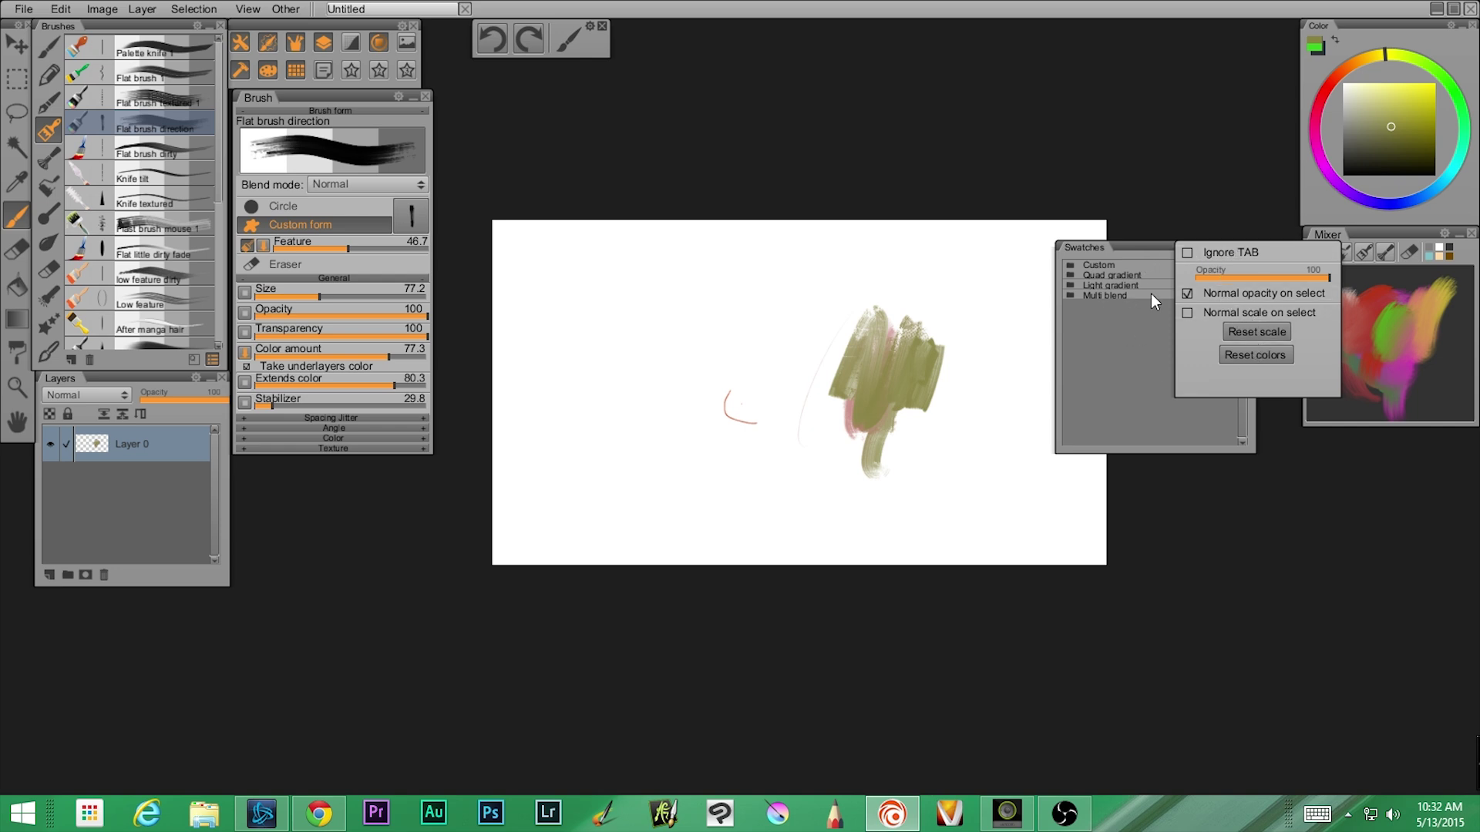
pyautogui.click(1103, 266)
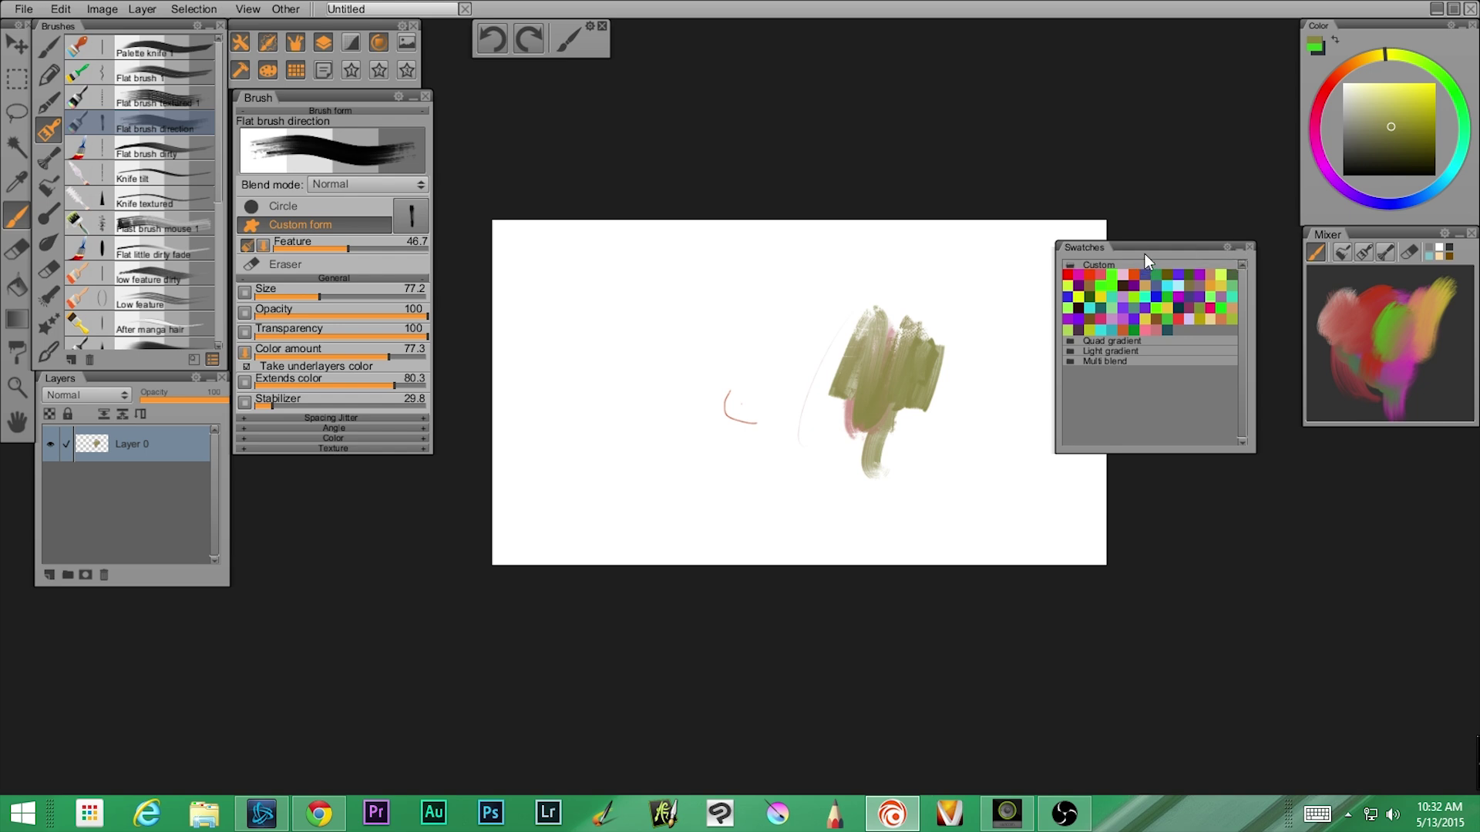
pyautogui.moveTo(1144, 252); pyautogui.dragTo(1372, 429)
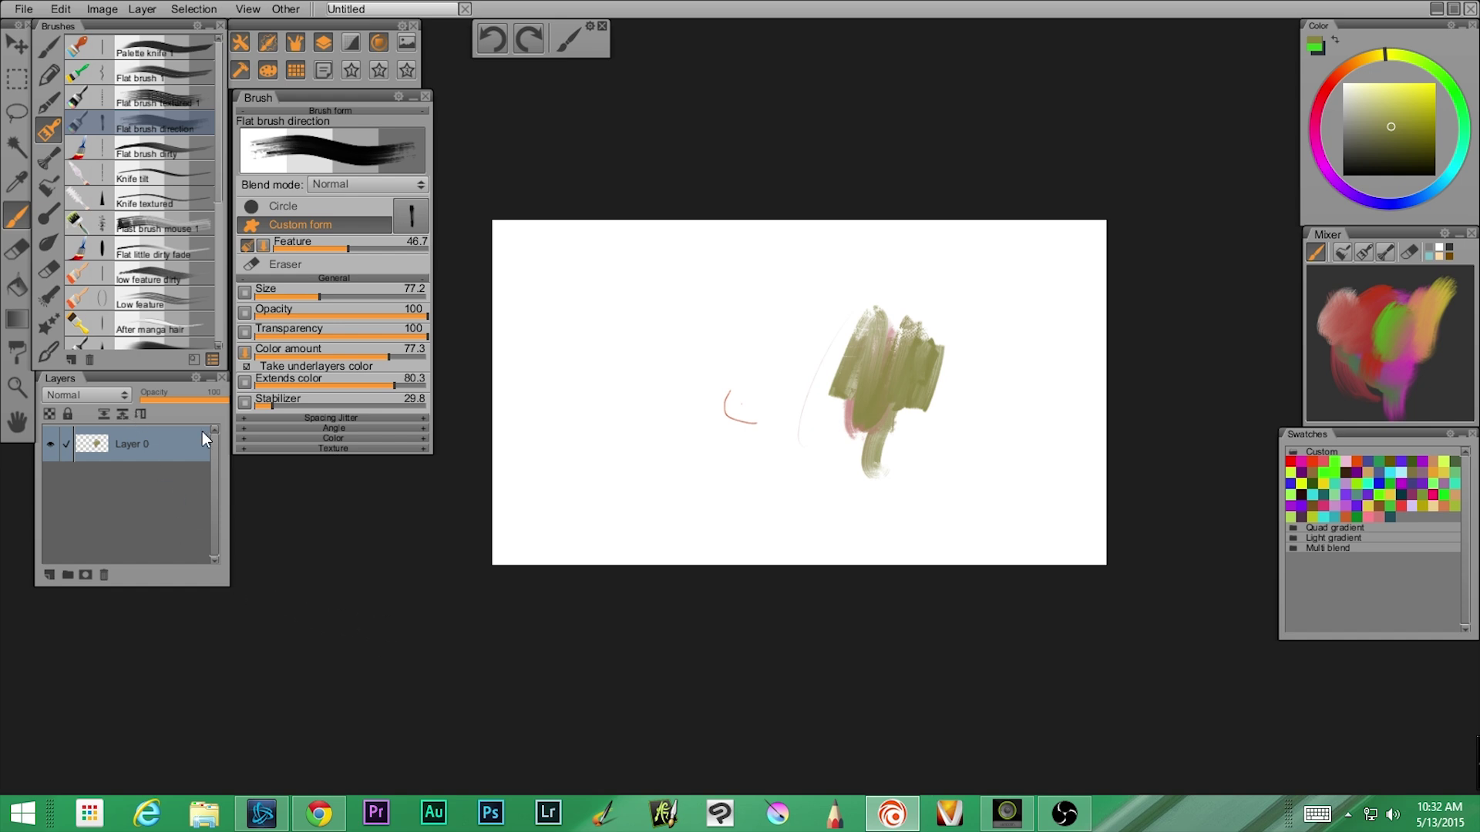
pyautogui.click(247, 9)
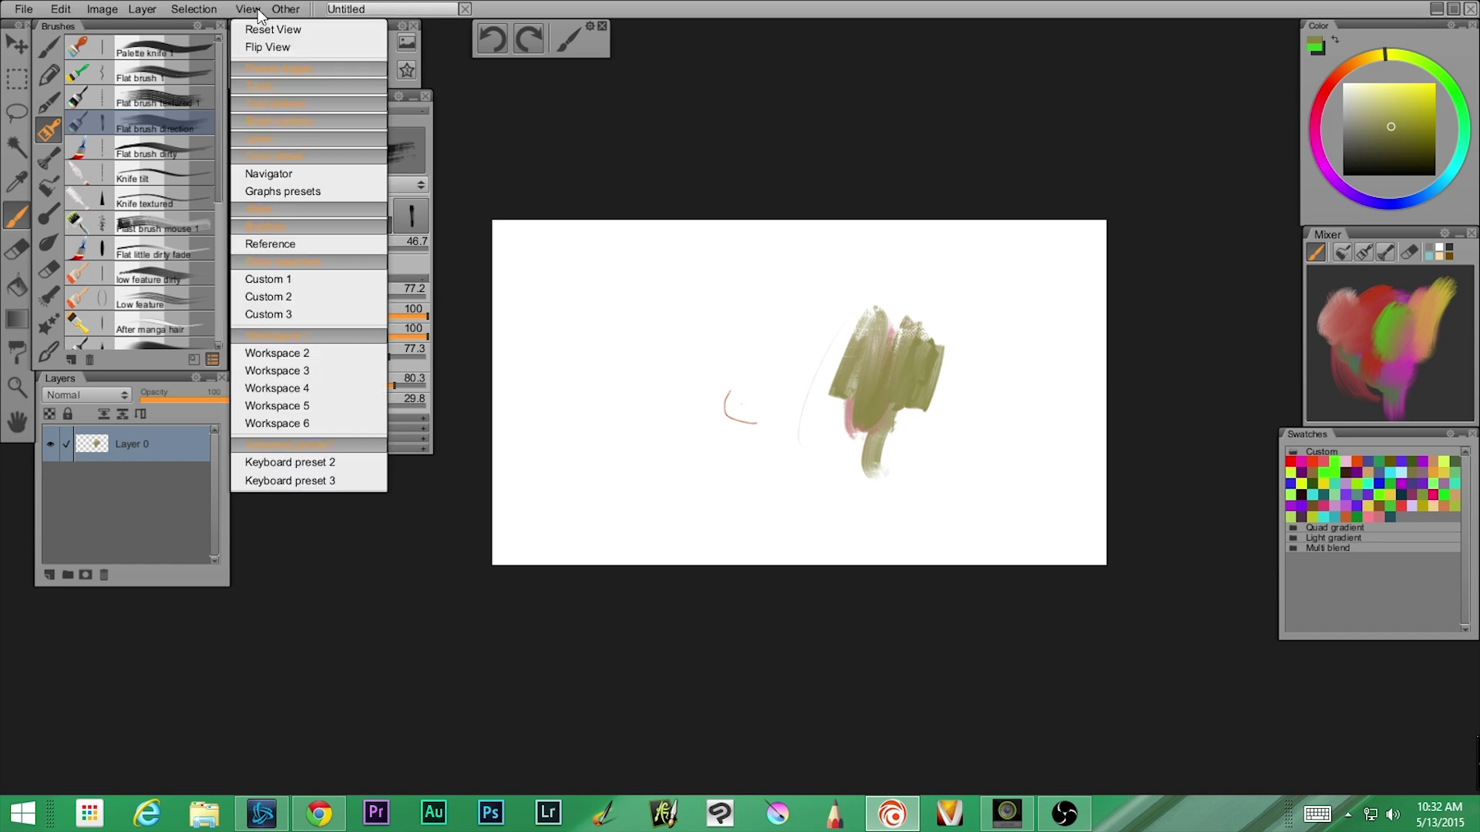
# Open the pressure curve Graph panel and move it to the top right, off the canvas.
pyautogui.click(186, 8)
pyautogui.click(517, 79)
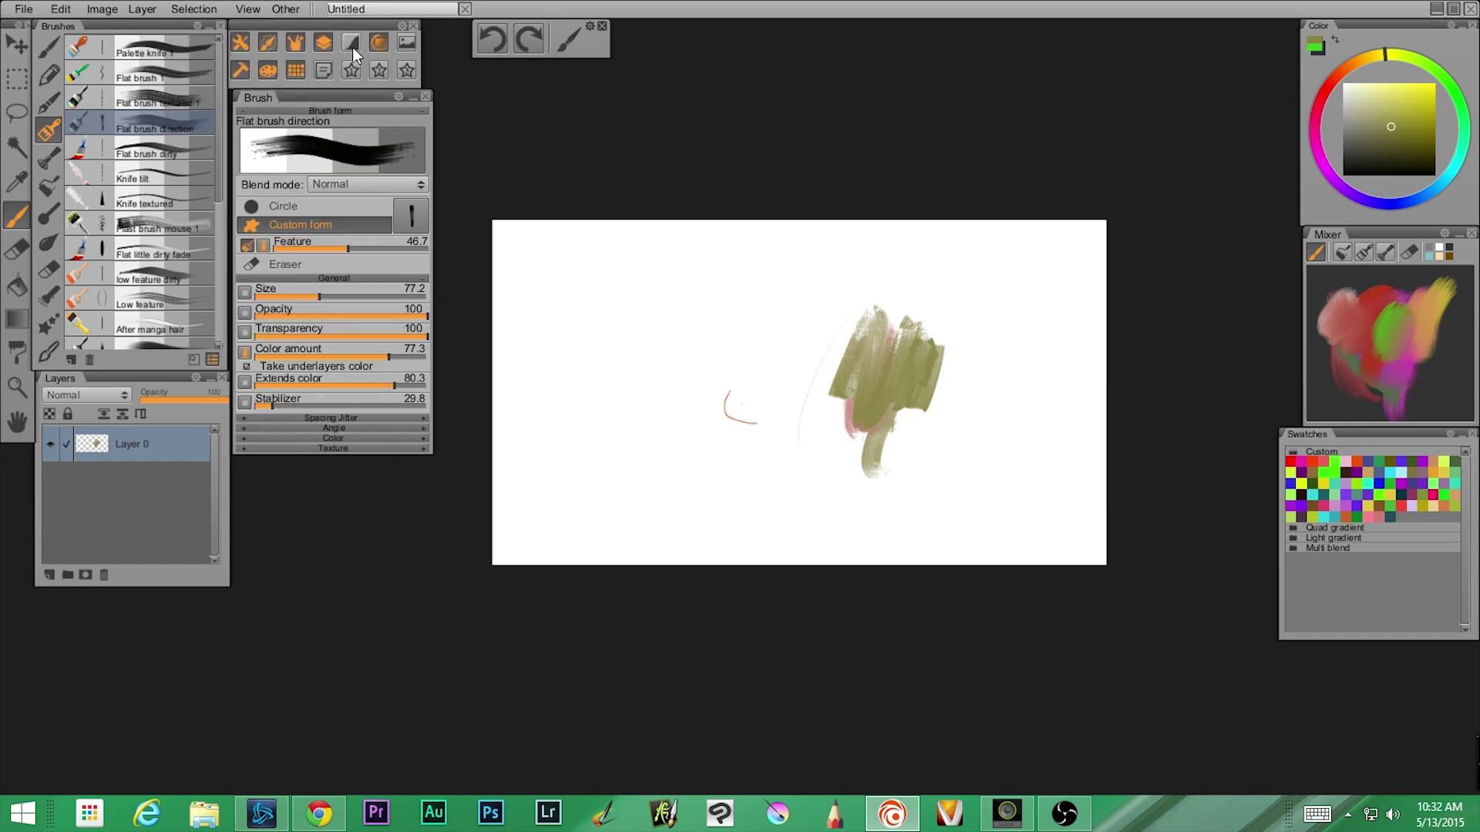
pyautogui.click(351, 44)
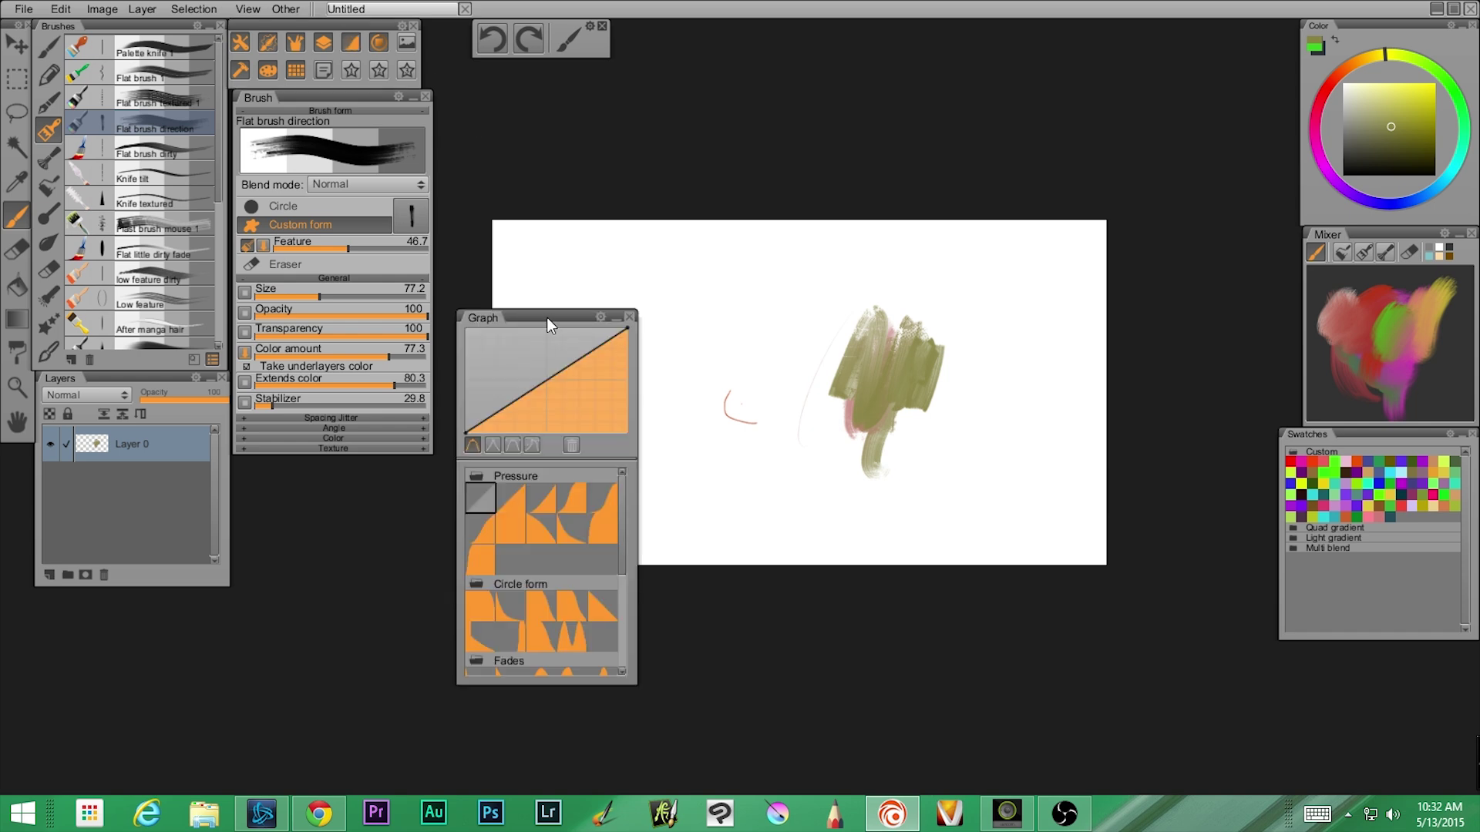
pyautogui.moveTo(547, 317); pyautogui.dragTo(1196, 18)
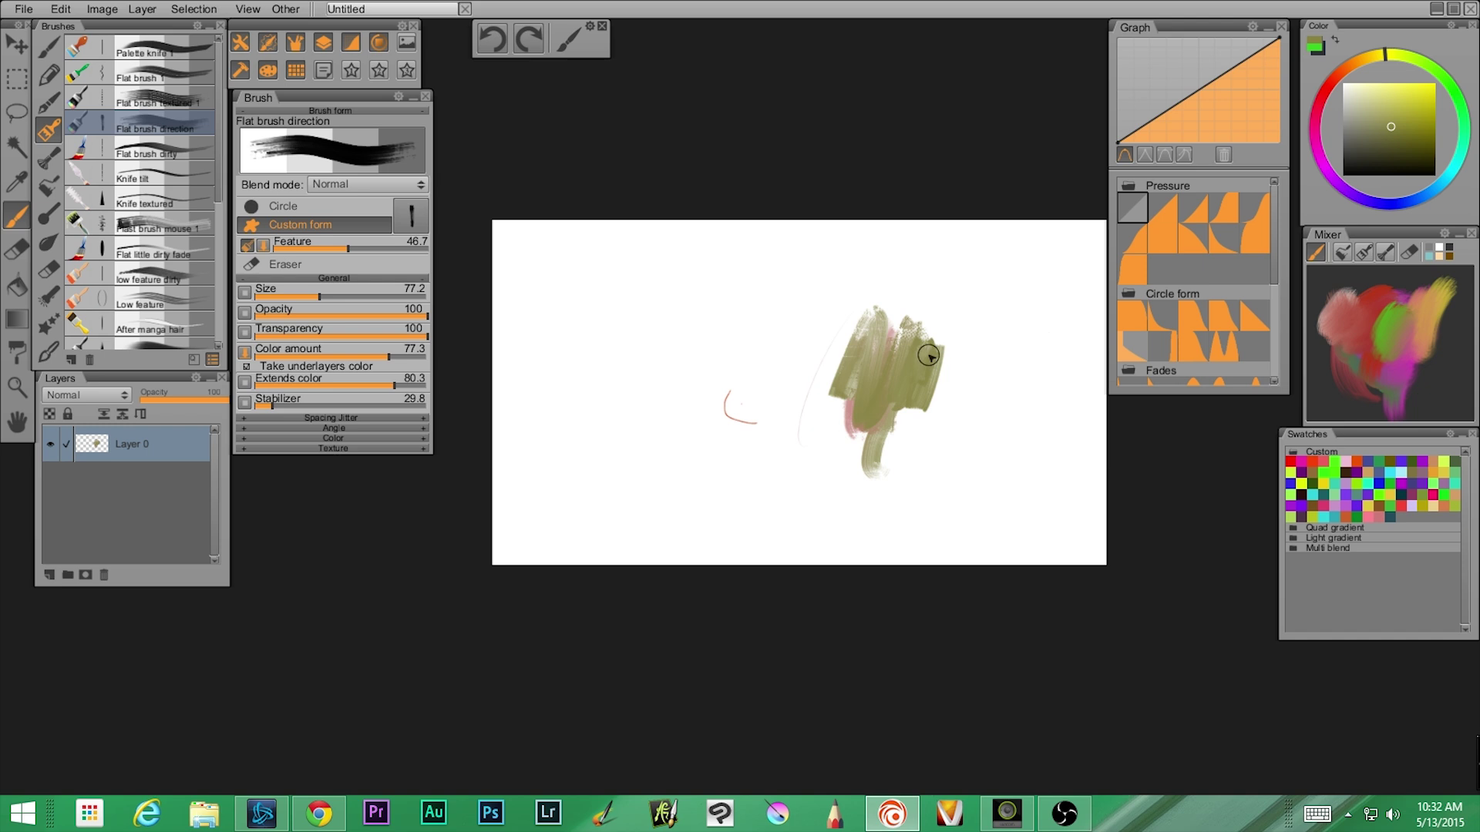
pyautogui.scroll(-8, 1198, 307)
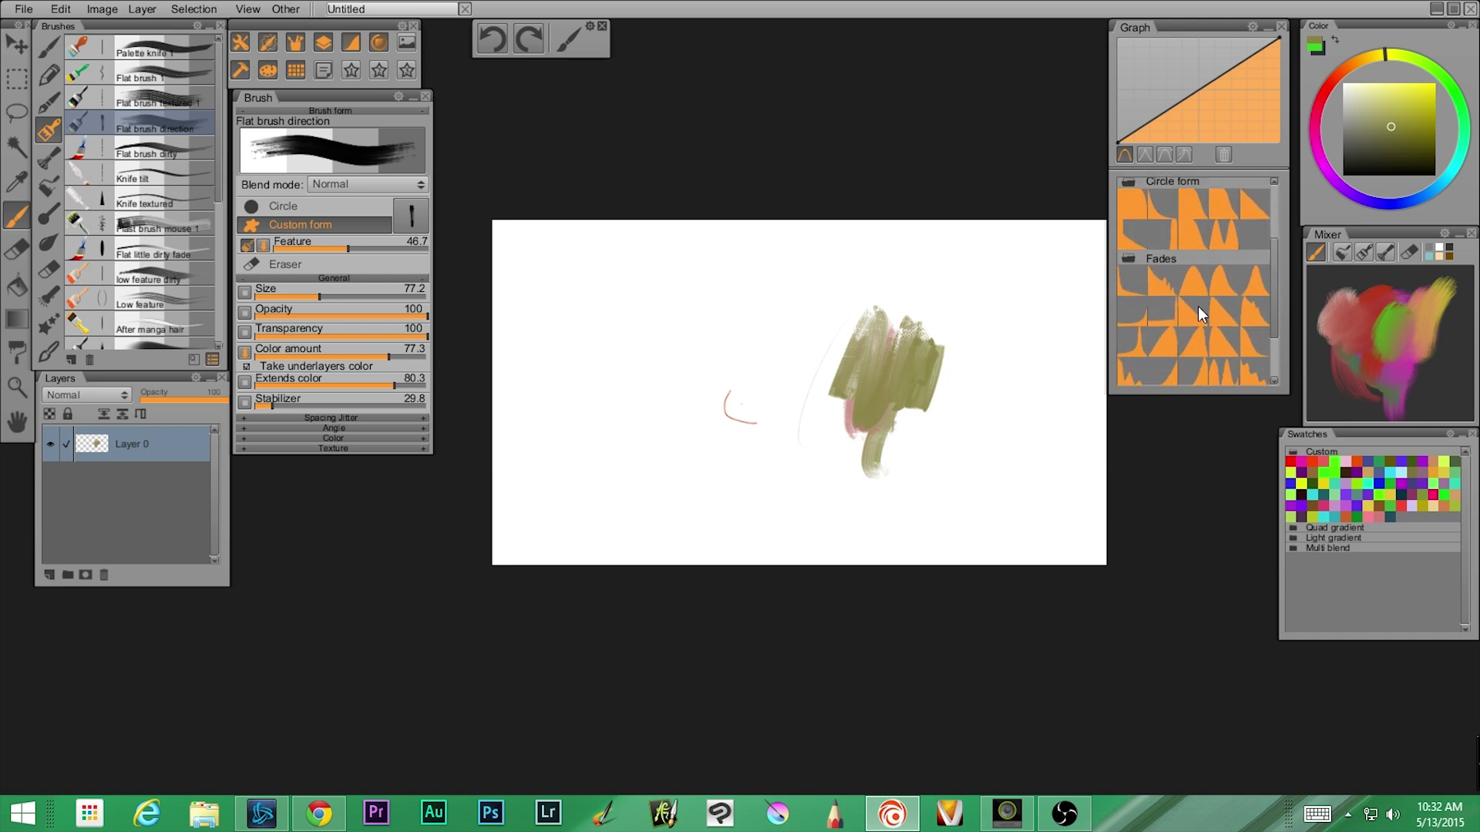
pyautogui.scroll(8, 1197, 306)
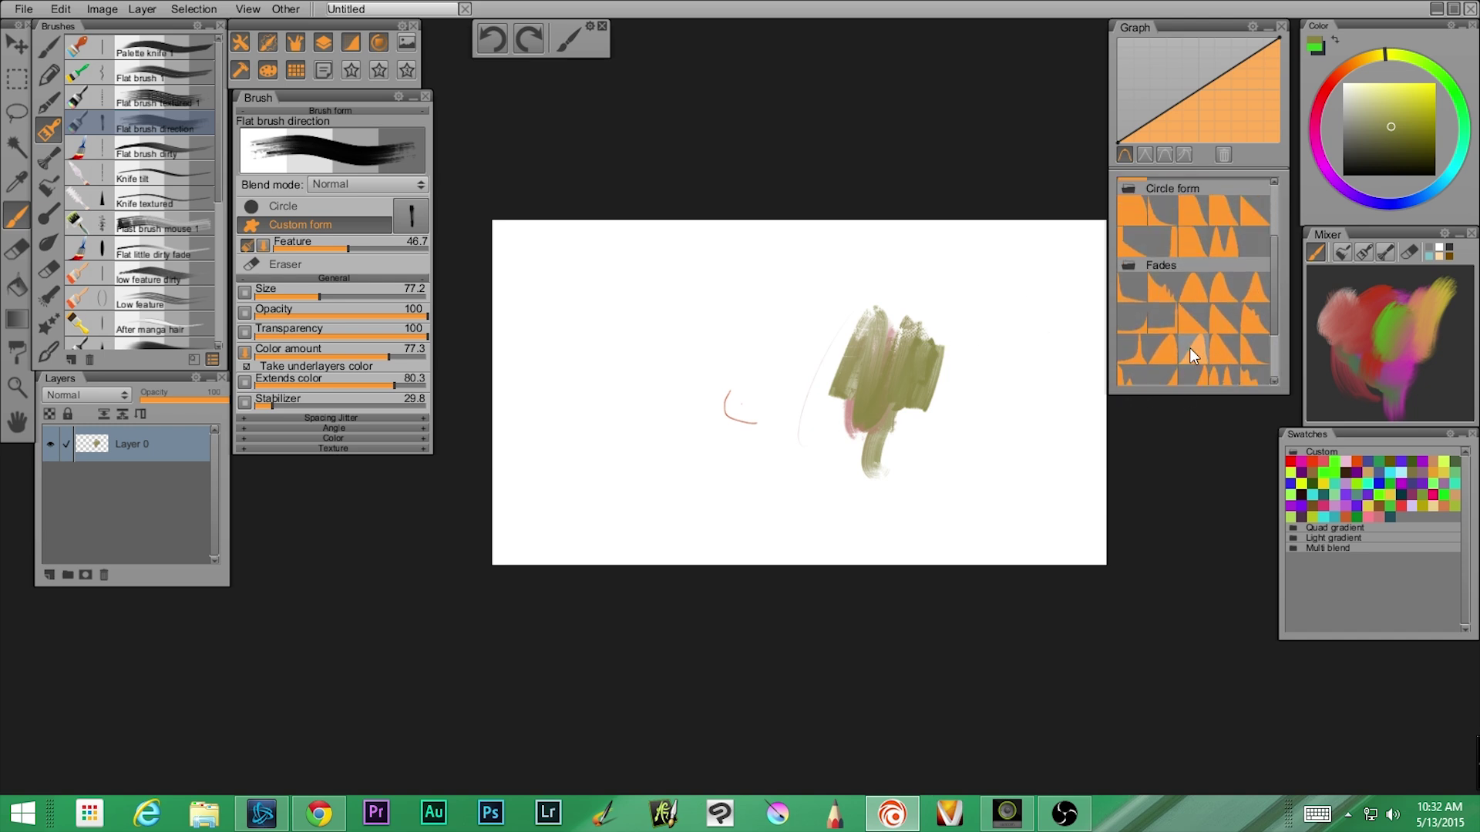
# Try the Simple ink, Calligraphy textured, After 1 and Simple after 2 brushes, then add a new brush.
pyautogui.click(50, 100)
pyautogui.click(168, 96)
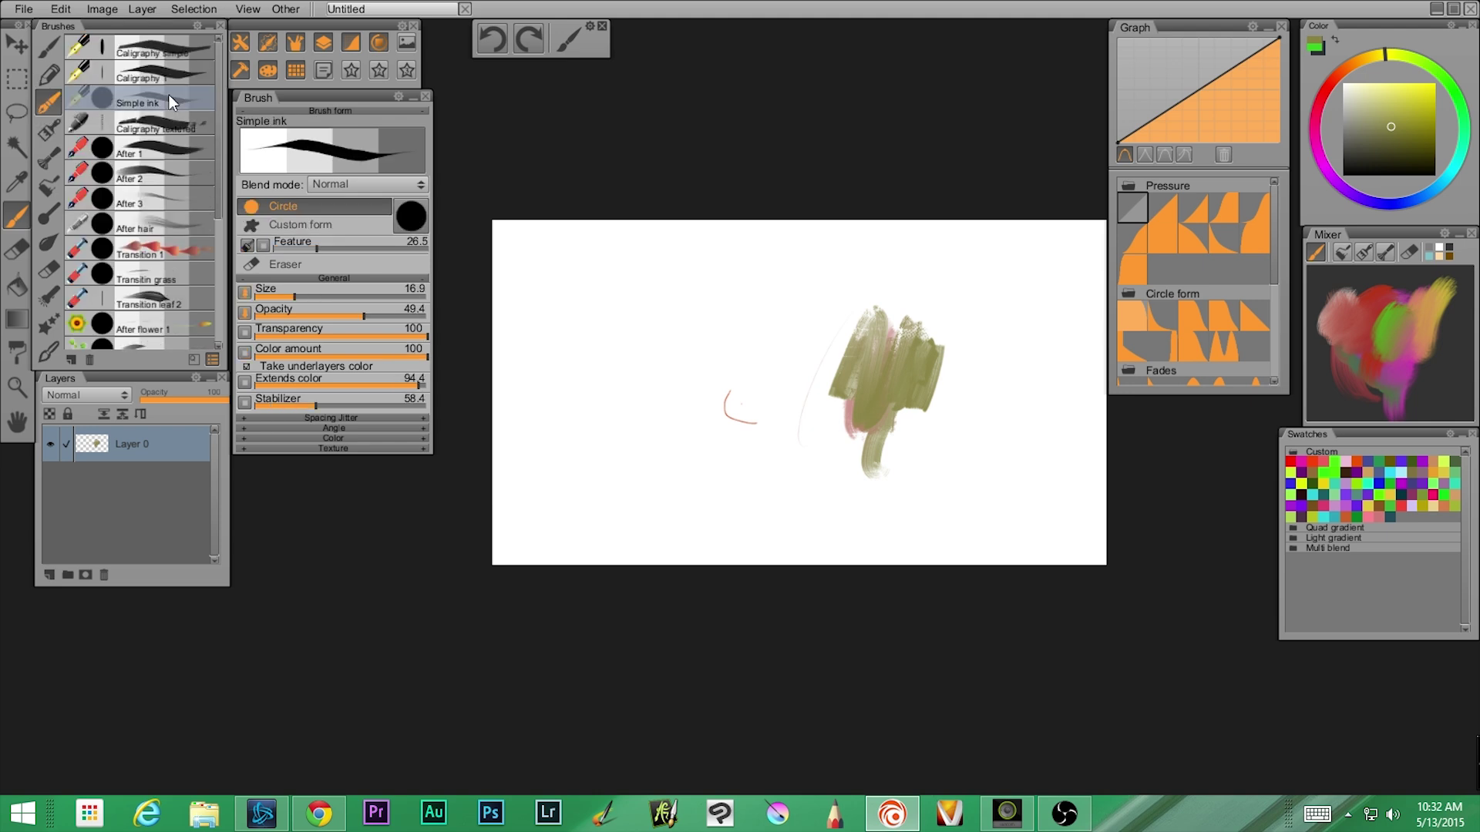
pyautogui.click(156, 123)
pyautogui.click(157, 154)
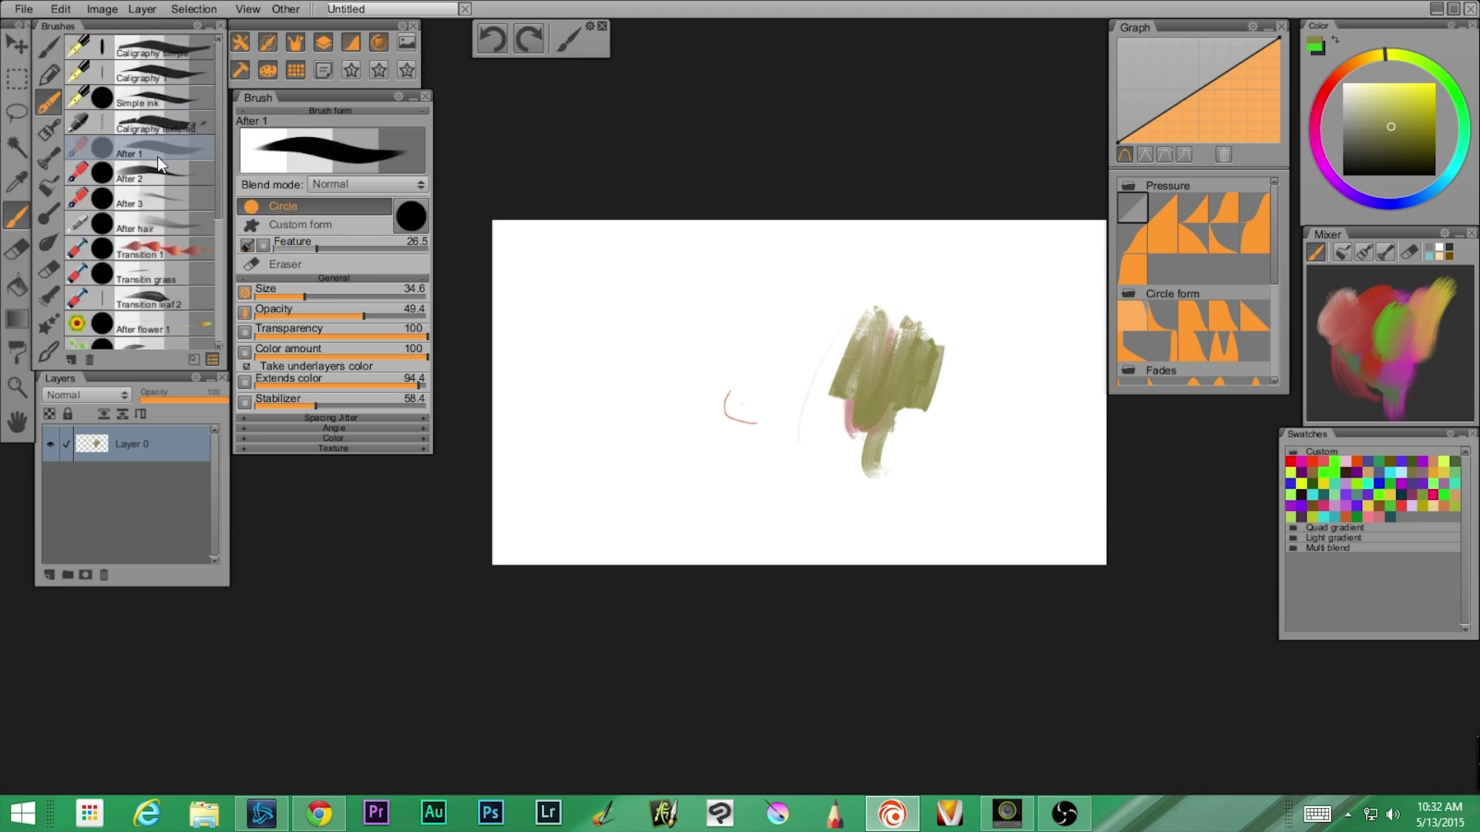
pyautogui.scroll(-7, 168, 256)
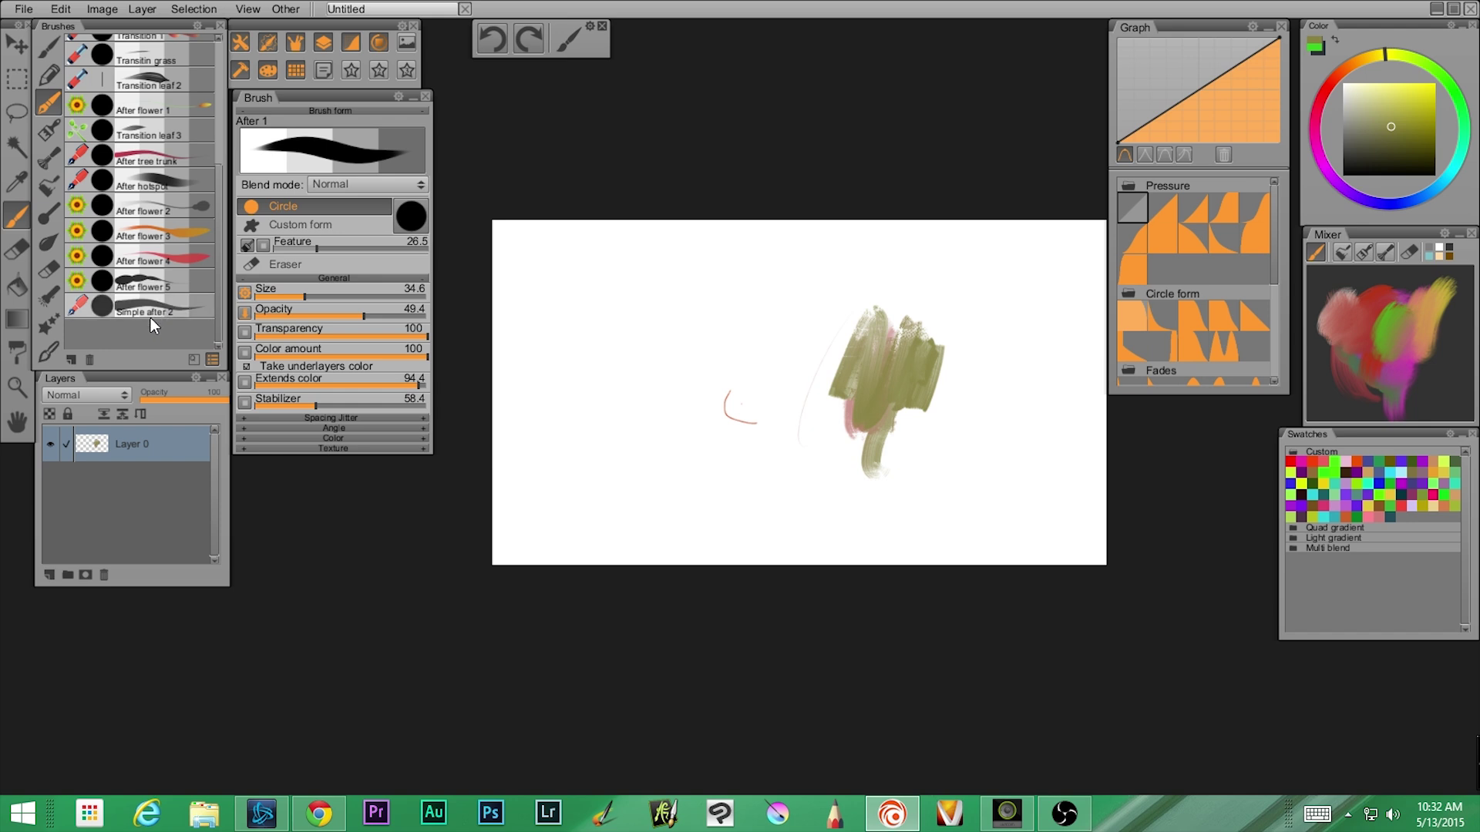
pyautogui.click(146, 312)
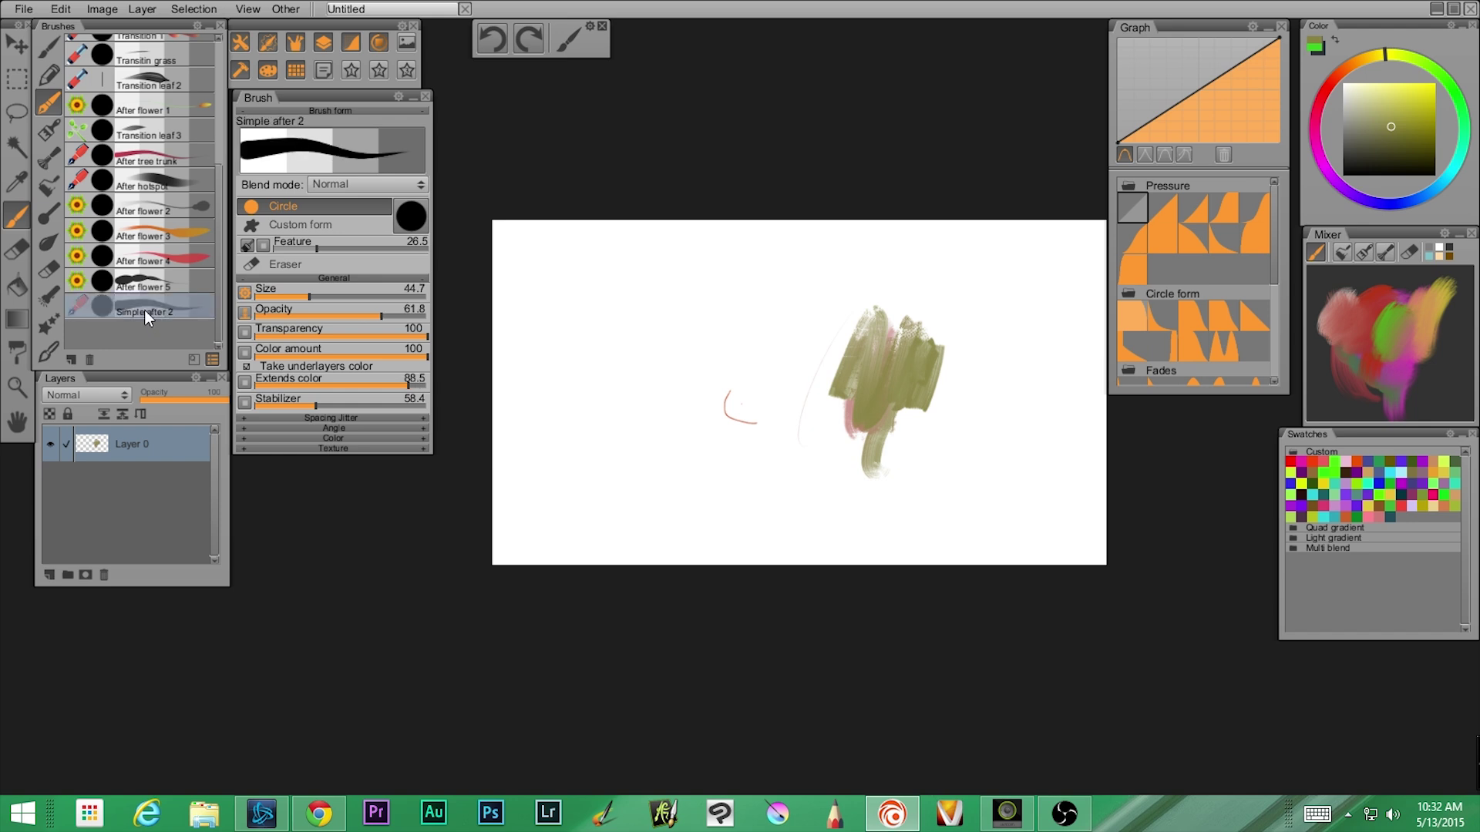
pyautogui.click(71, 359)
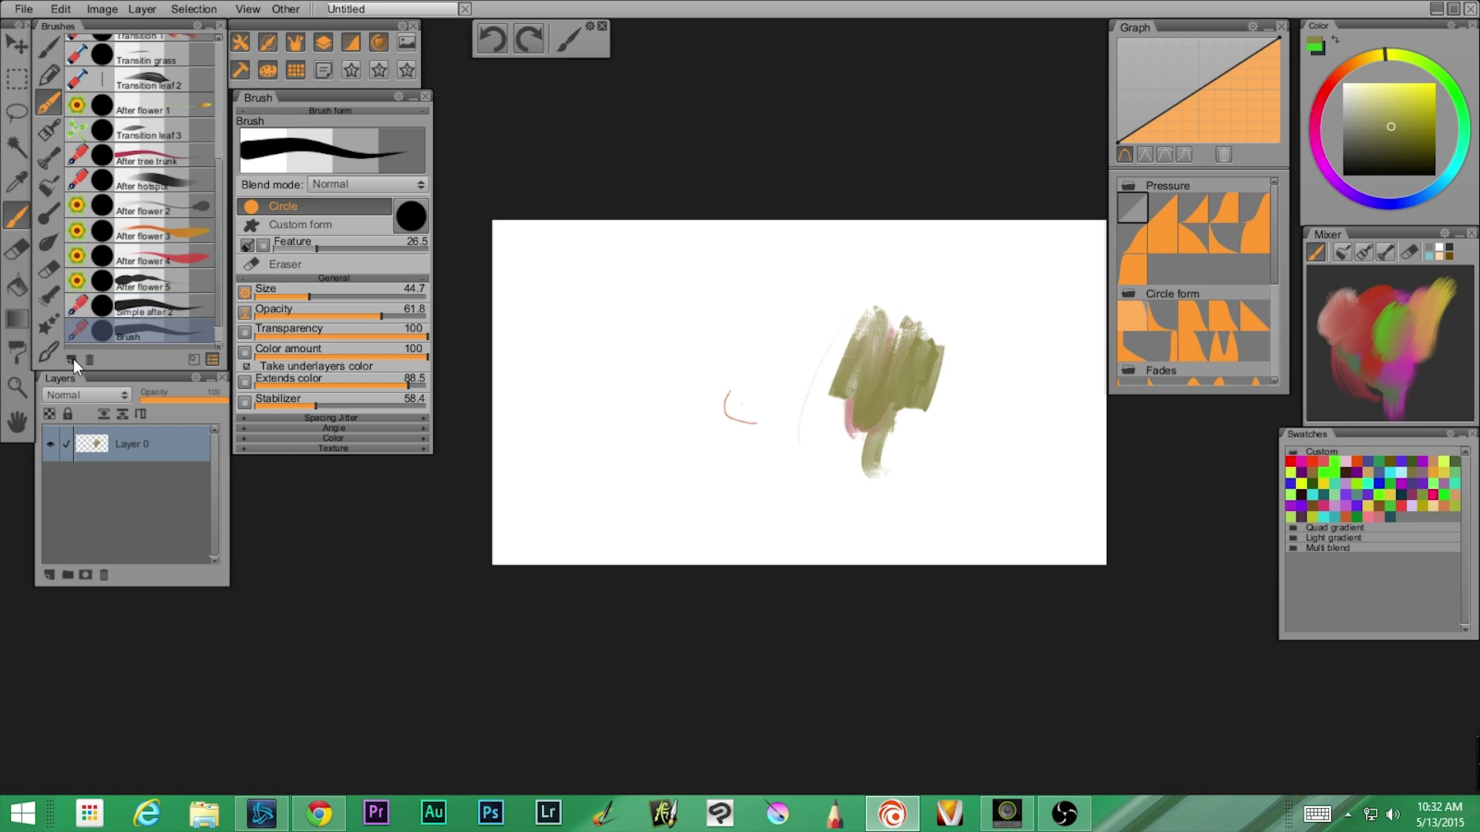
pyautogui.scroll(-1, 136, 331)
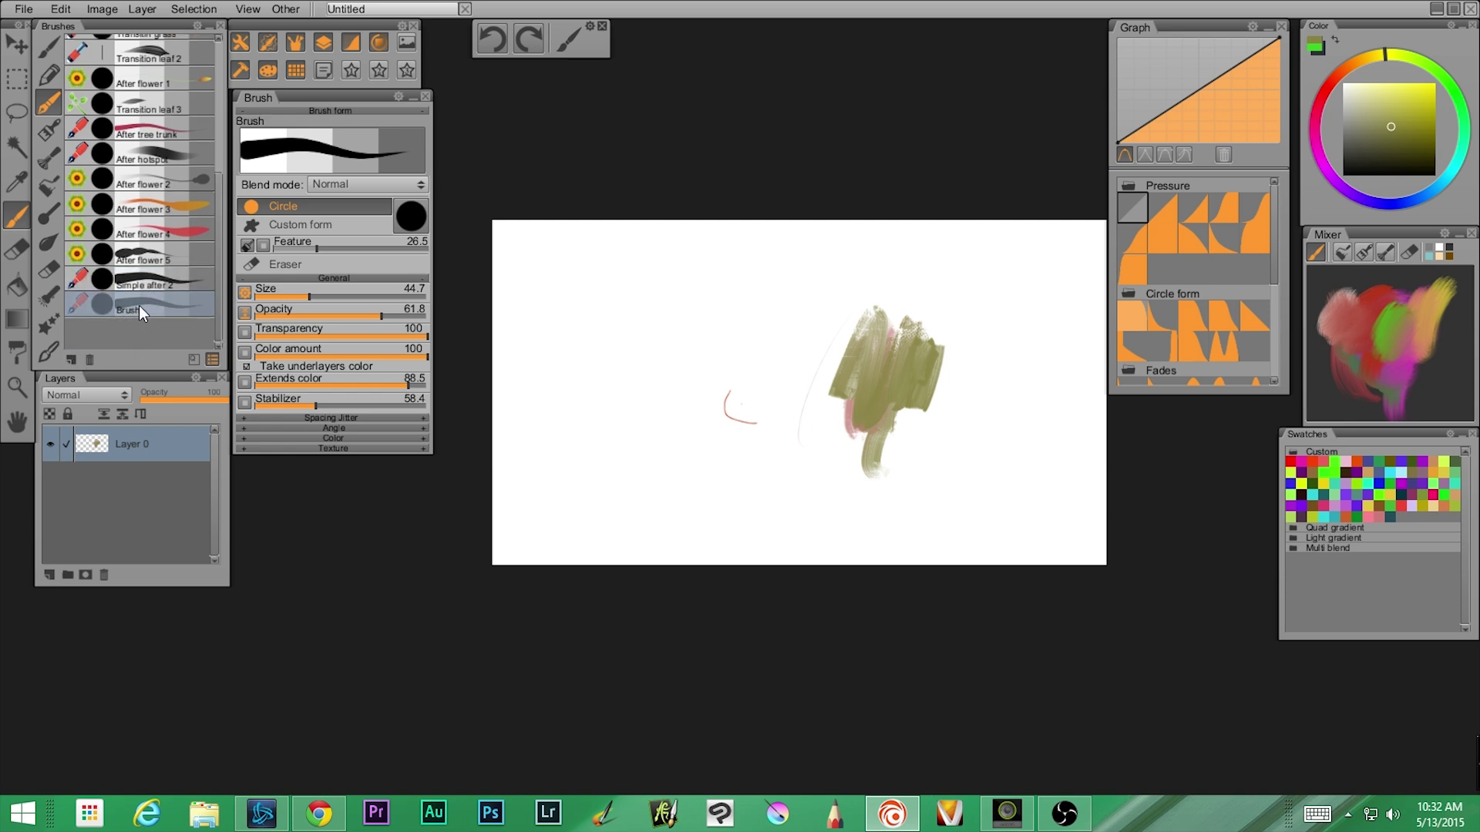
# Bend the pressure curve into a downward dip and paint two olive test strokes.
pyautogui.moveTo(1233, 62); pyautogui.dragTo(1228, 64)
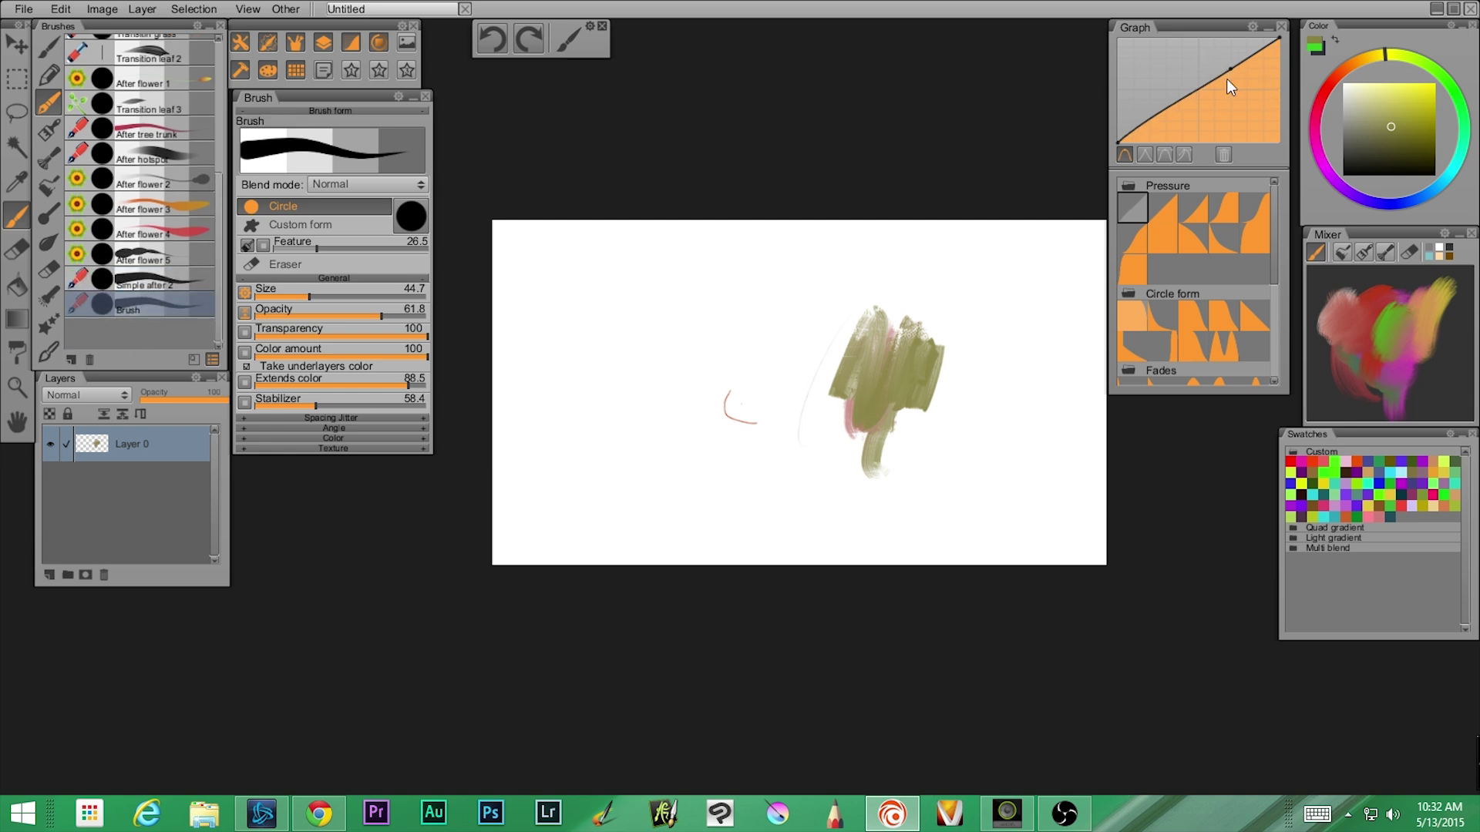
pyautogui.moveTo(1171, 113); pyautogui.dragTo(1143, 77)
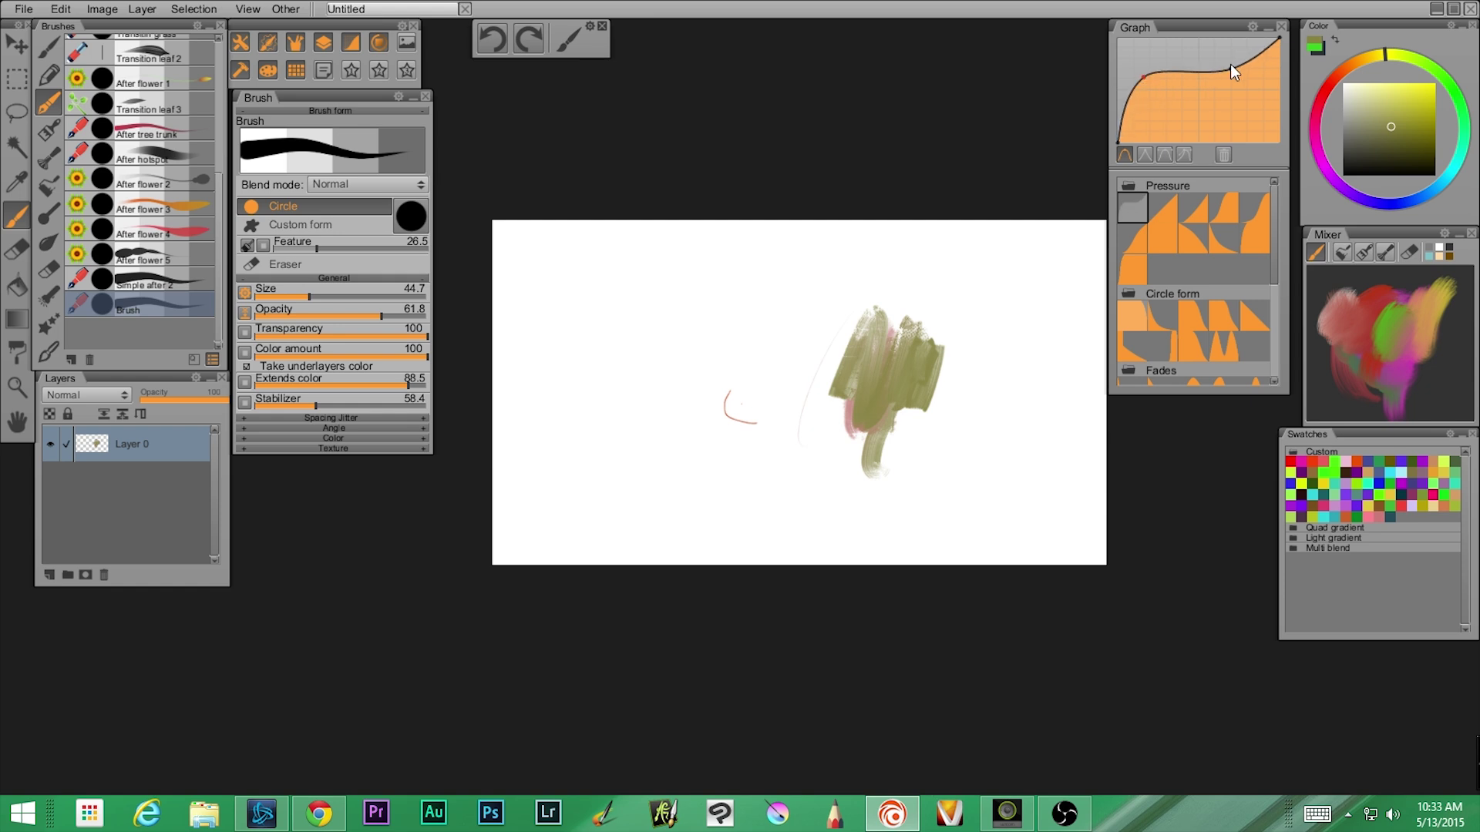
pyautogui.moveTo(1231, 68); pyautogui.dragTo(1236, 116)
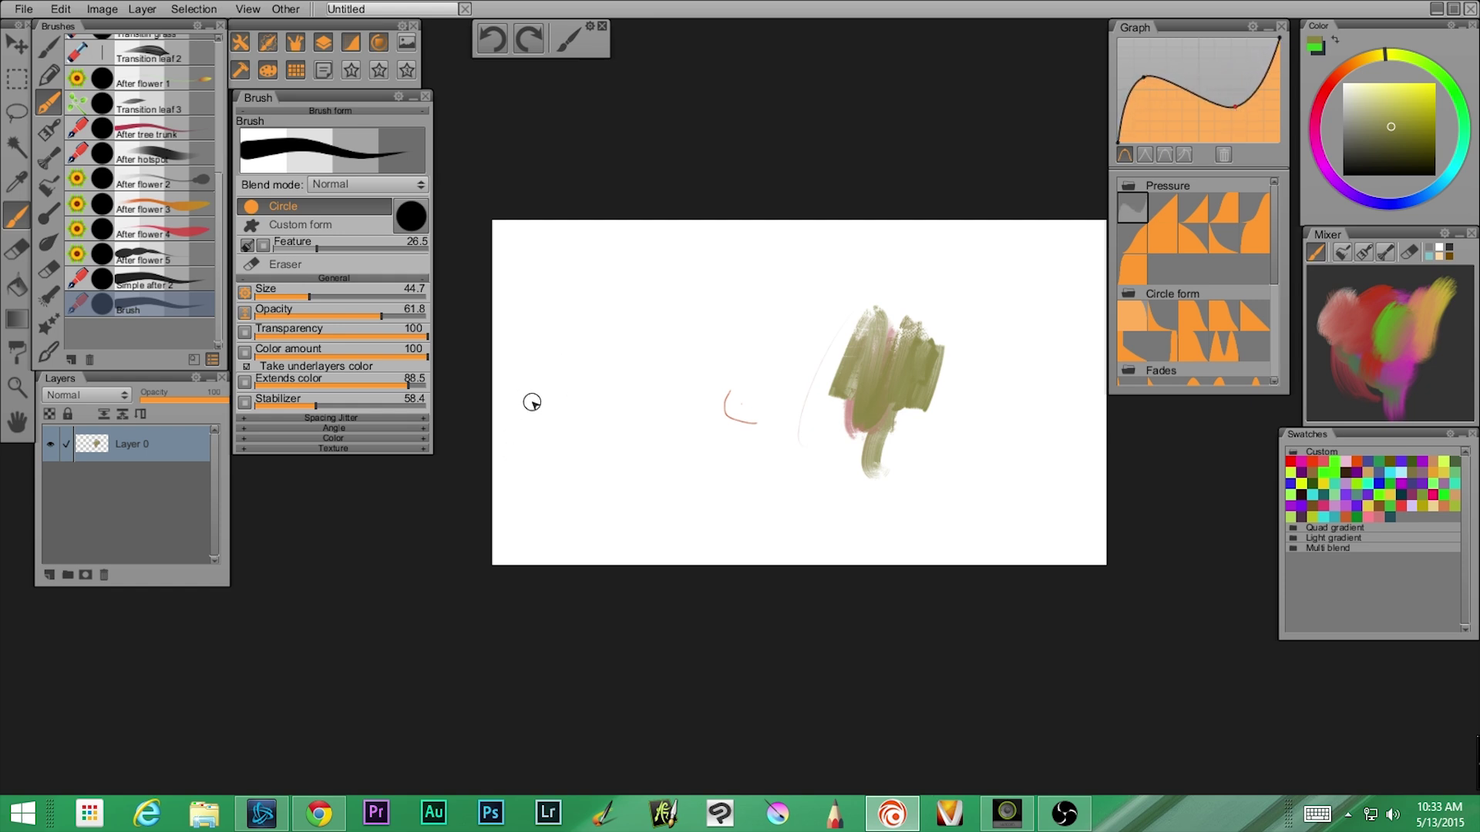
pyautogui.moveTo(530, 400); pyautogui.dragTo(738, 309)
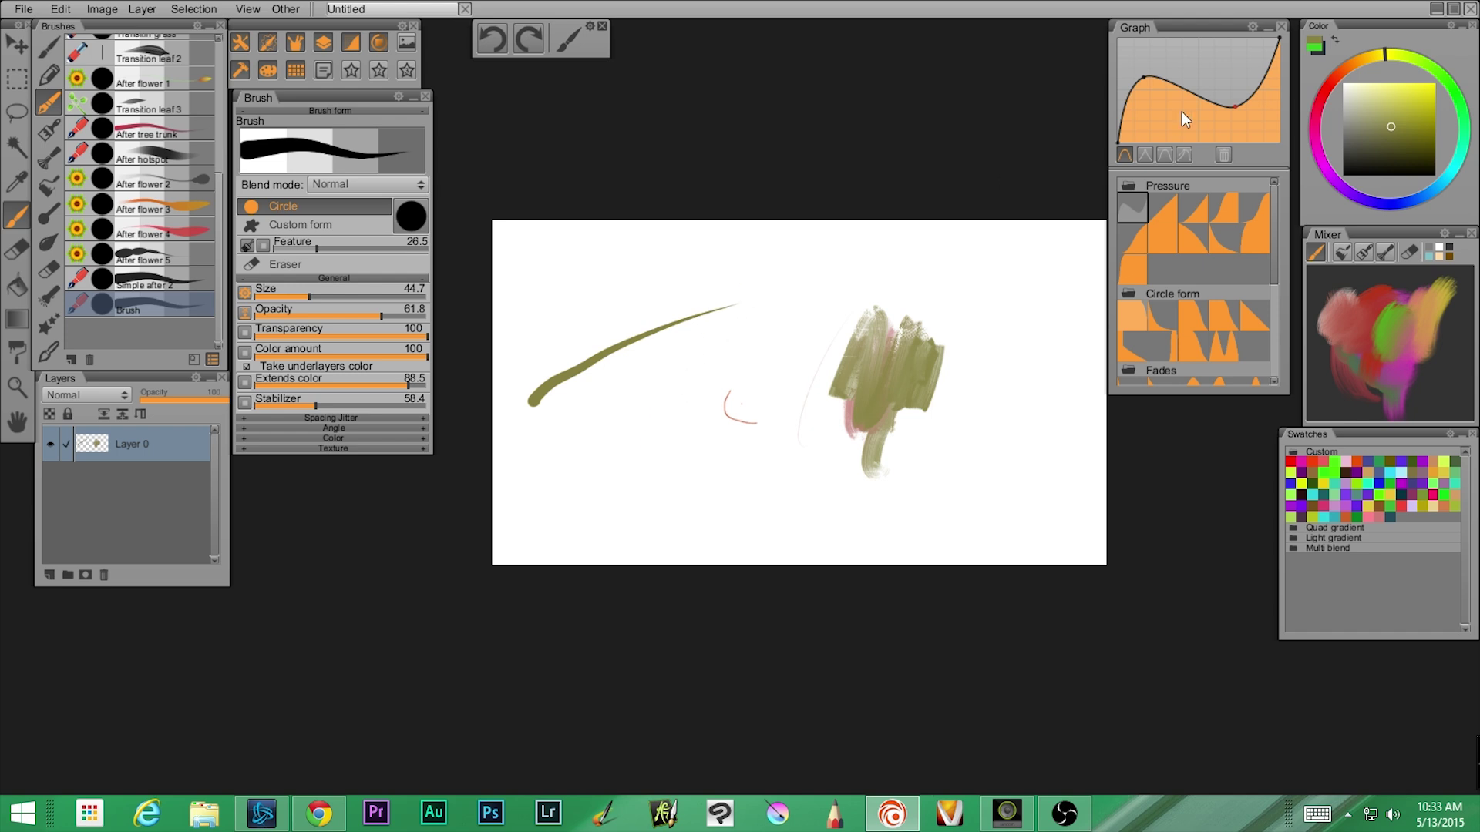
pyautogui.moveTo(1181, 90); pyautogui.dragTo(1172, 115)
pyautogui.moveTo(537, 504)
pyautogui.mouseDown()
pyautogui.moveTo(638, 461)
pyautogui.moveTo(831, 517)
pyautogui.moveTo(956, 531)
pyautogui.mouseUp()
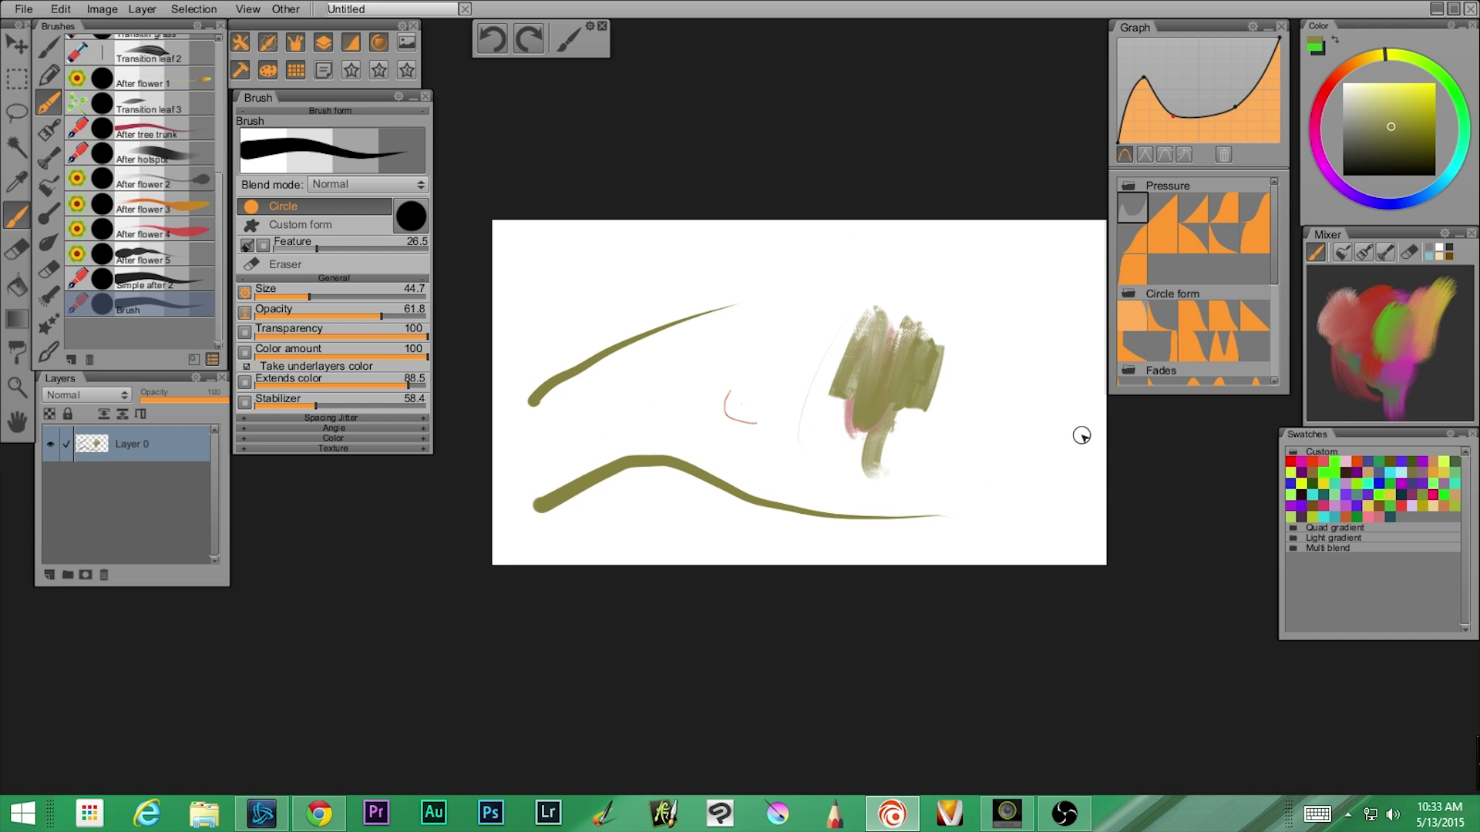
# Apply the falling and Circle form pressure presets with test strokes, and check the Size dynamics popup.
pyautogui.click(1200, 242)
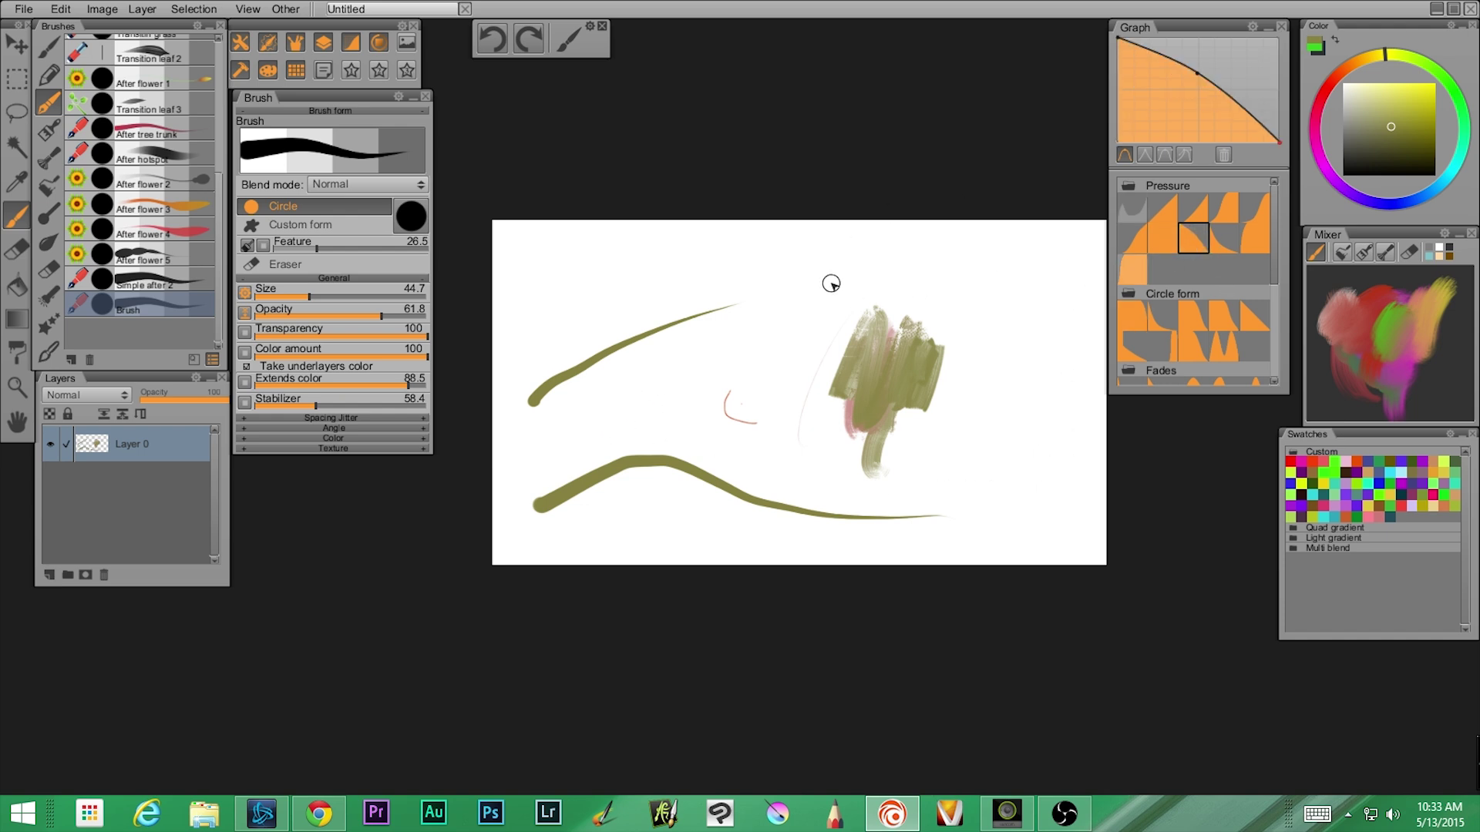
pyautogui.moveTo(854, 262)
pyautogui.mouseDown()
pyautogui.moveTo(701, 390)
pyautogui.moveTo(648, 397)
pyautogui.mouseUp()
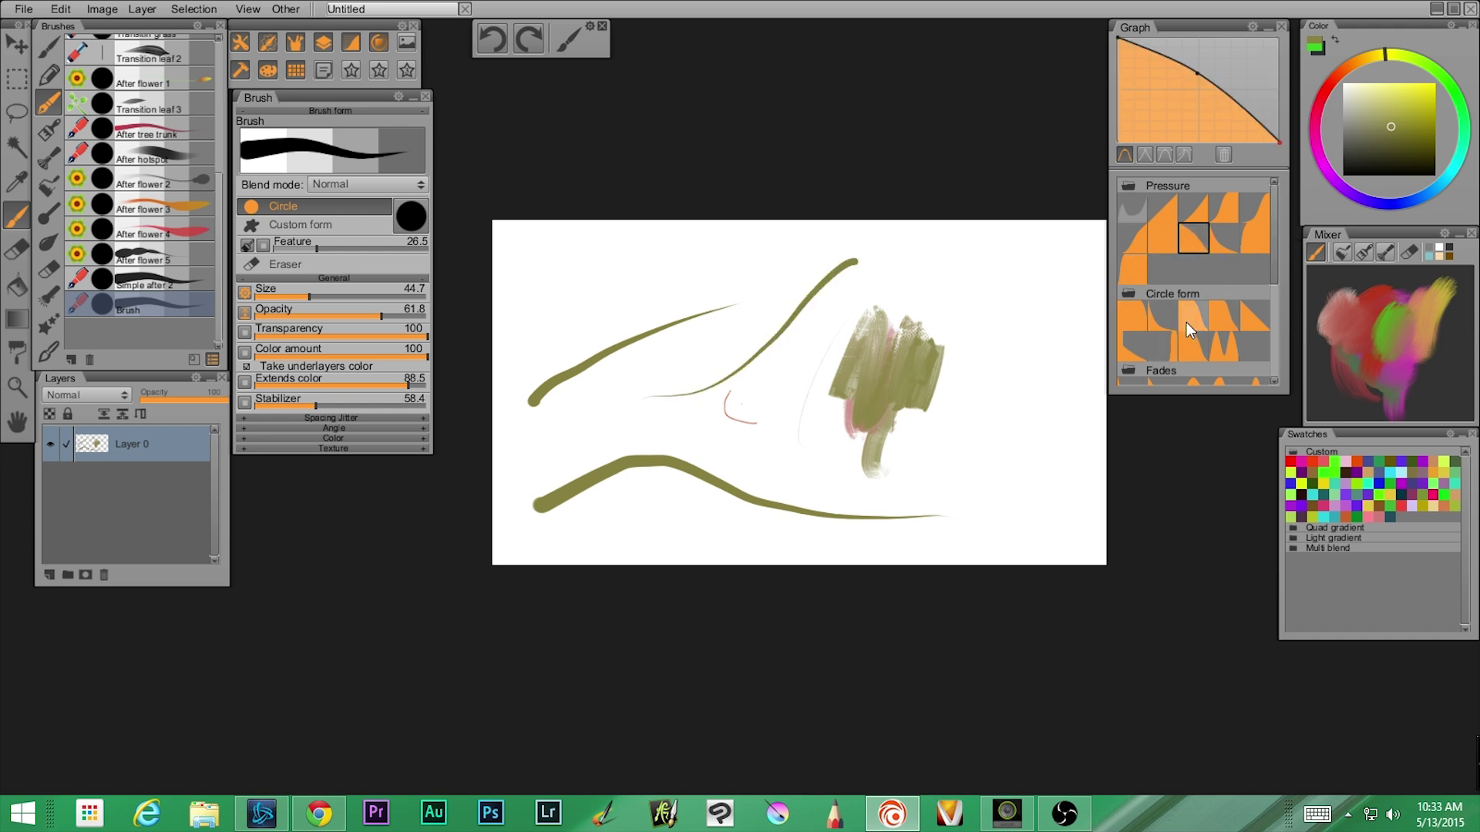
pyautogui.click(1151, 311)
pyautogui.moveTo(1017, 270)
pyautogui.mouseDown()
pyautogui.moveTo(1038, 456)
pyautogui.moveTo(1010, 492)
pyautogui.mouseUp()
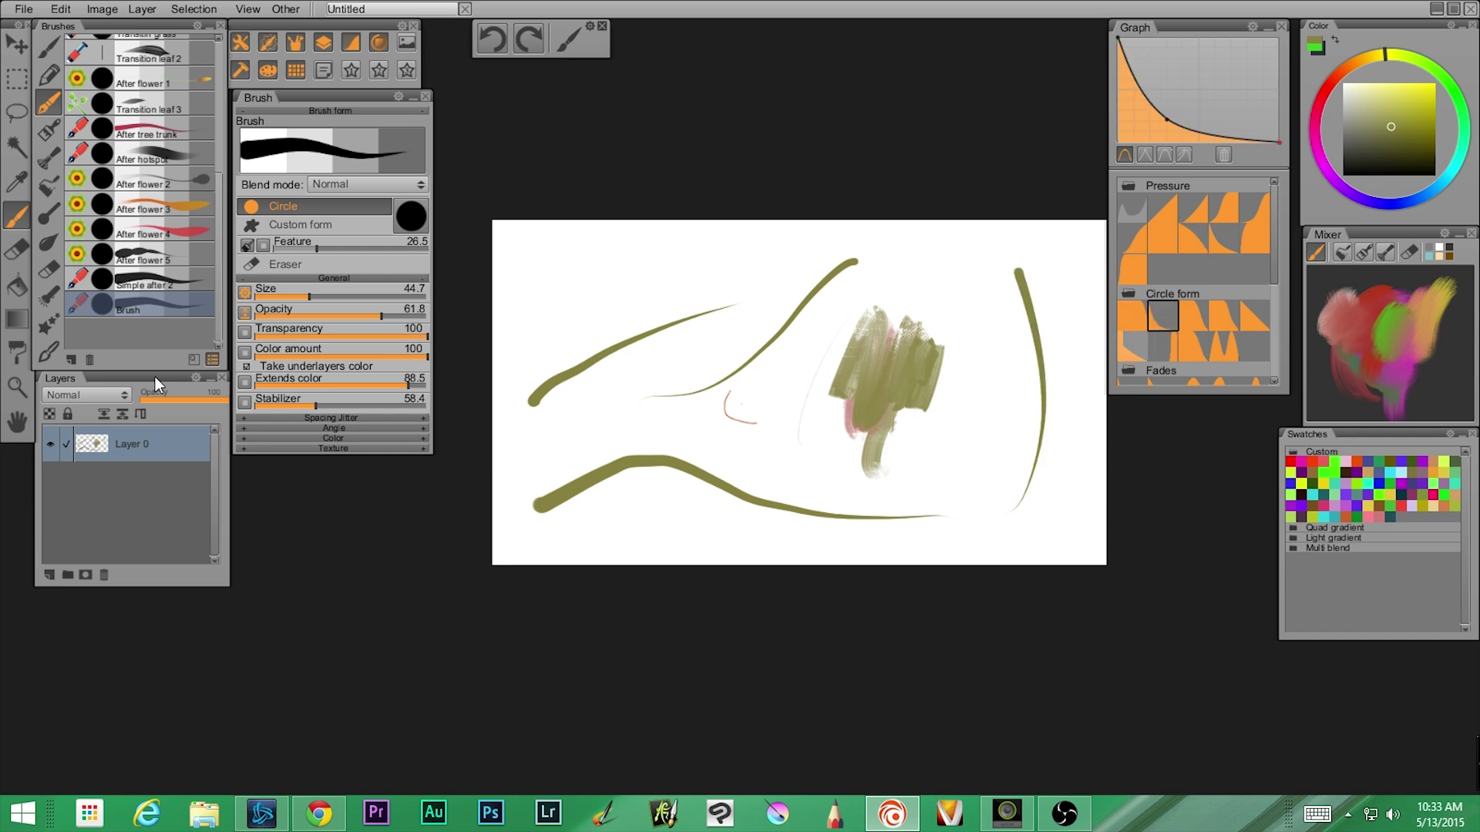
pyautogui.click(244, 291)
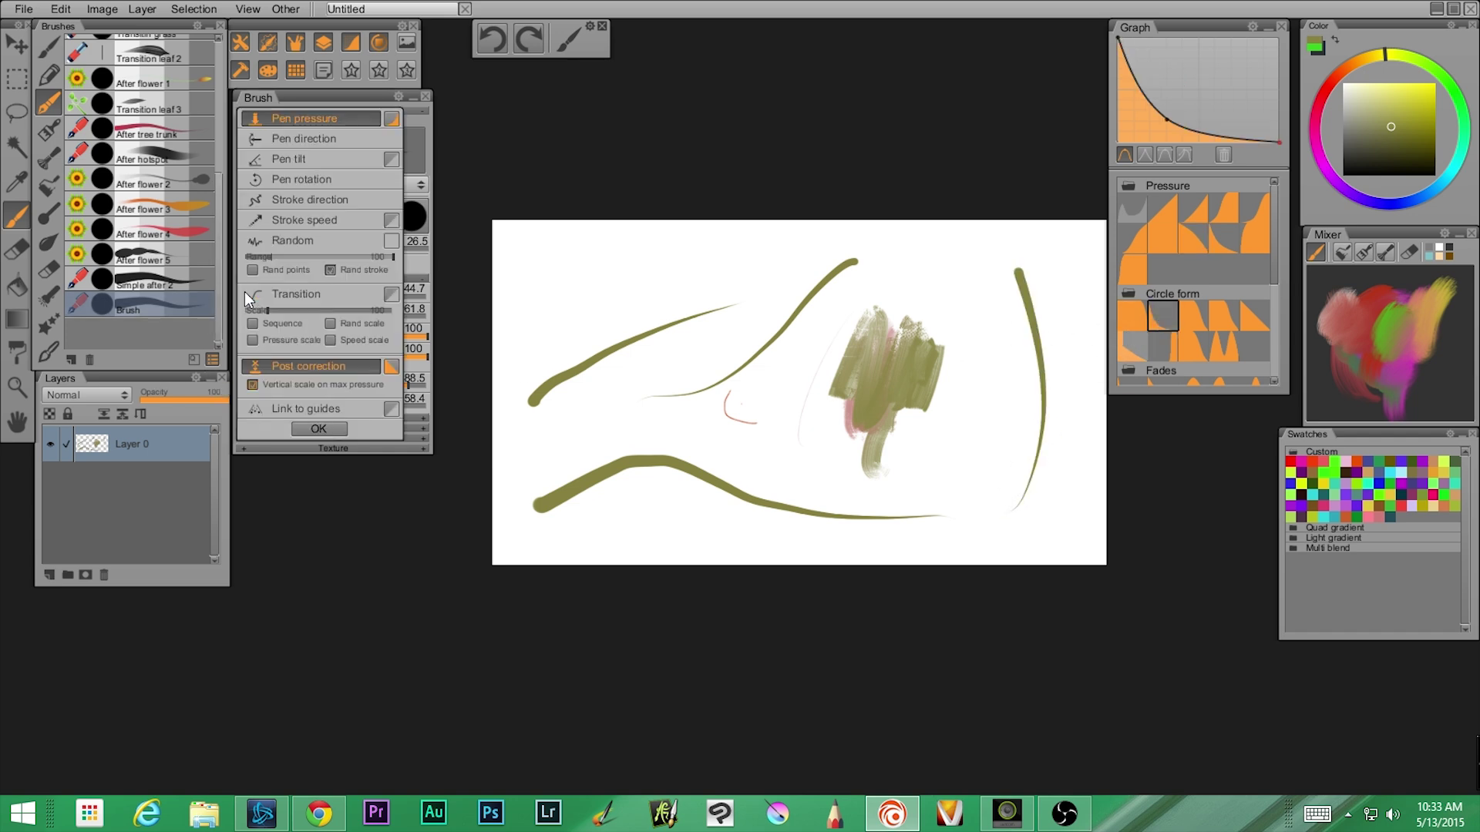
pyautogui.click(652, 159)
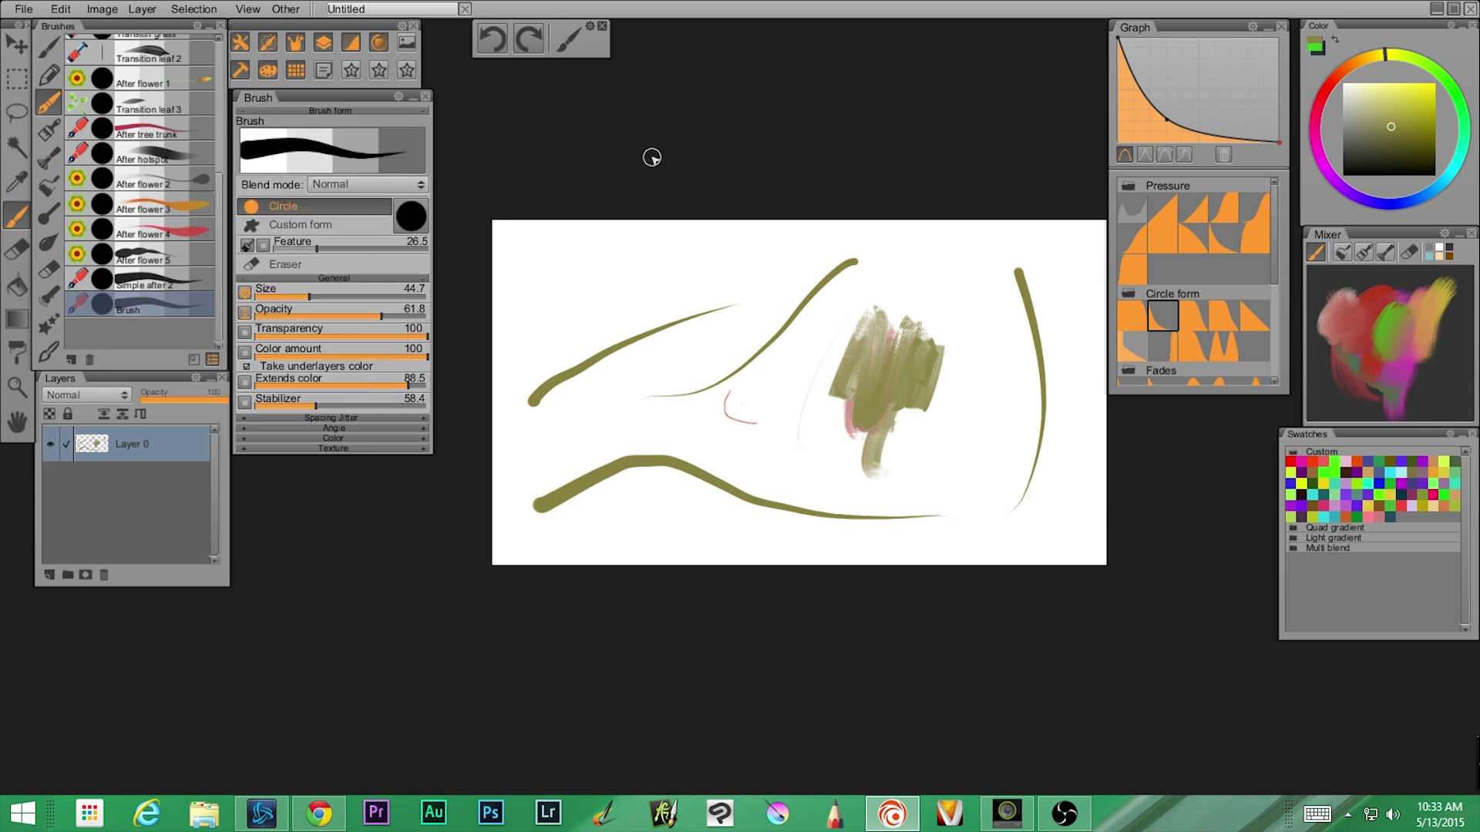
pyautogui.click(321, 67)
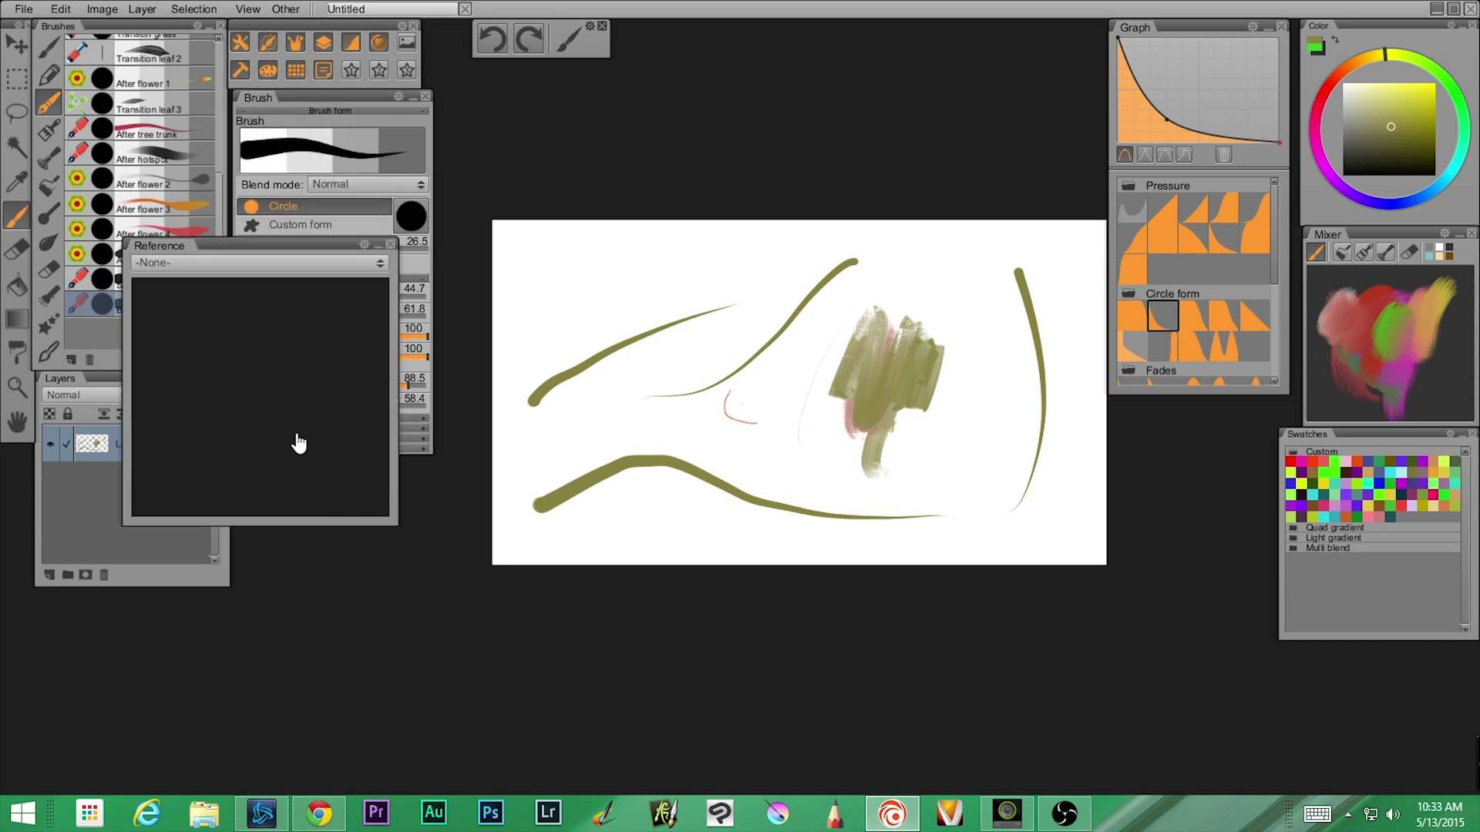
# Move the reference viewer aside and open Easter-Eggs1.jpg from Downloads as a new document.
pyautogui.moveTo(230, 244)
pyautogui.mouseDown()
pyautogui.moveTo(793, 33)
pyautogui.moveTo(789, 57)
pyautogui.mouseUp()
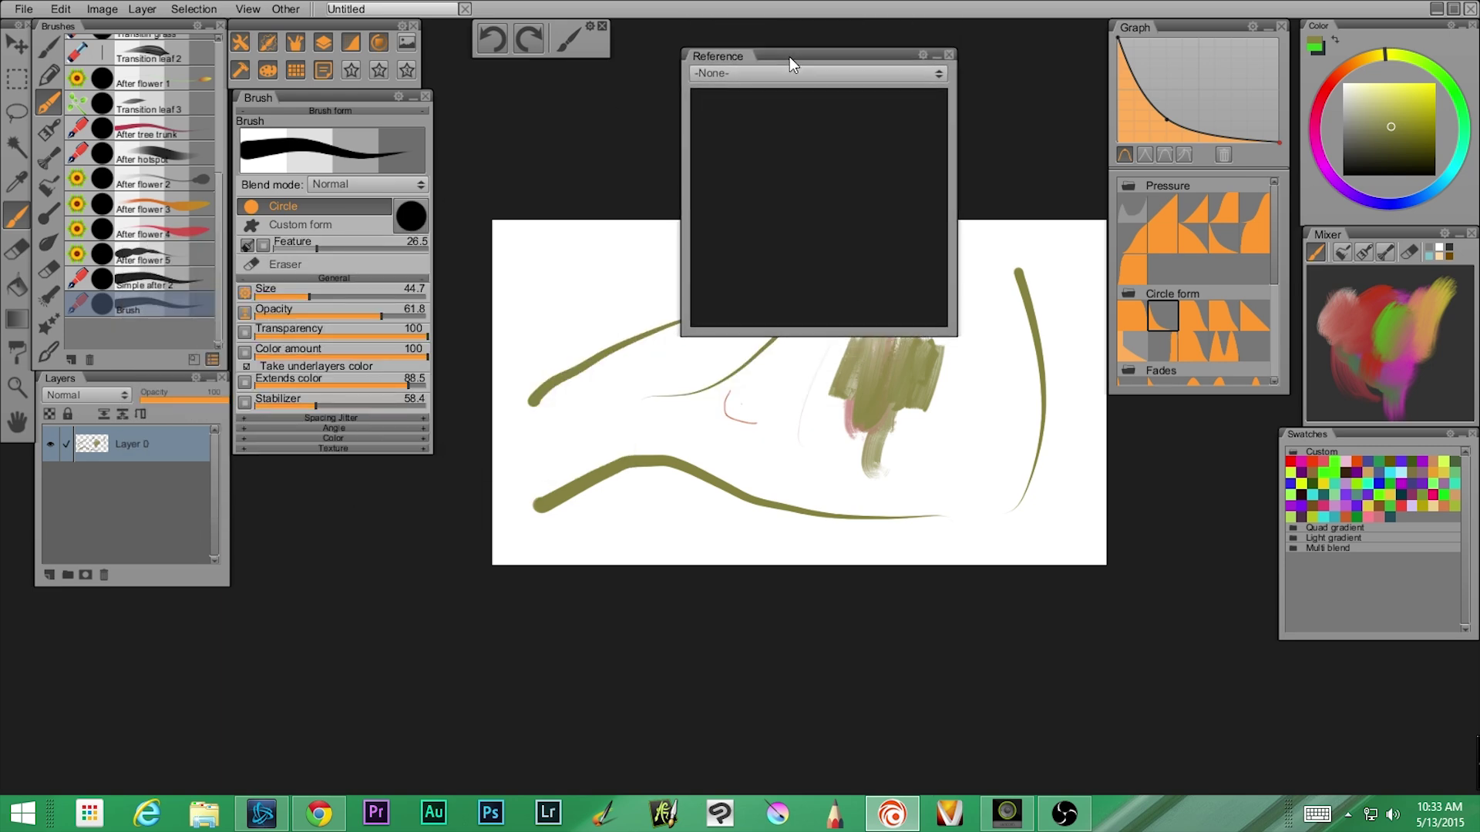
pyautogui.click(23, 10)
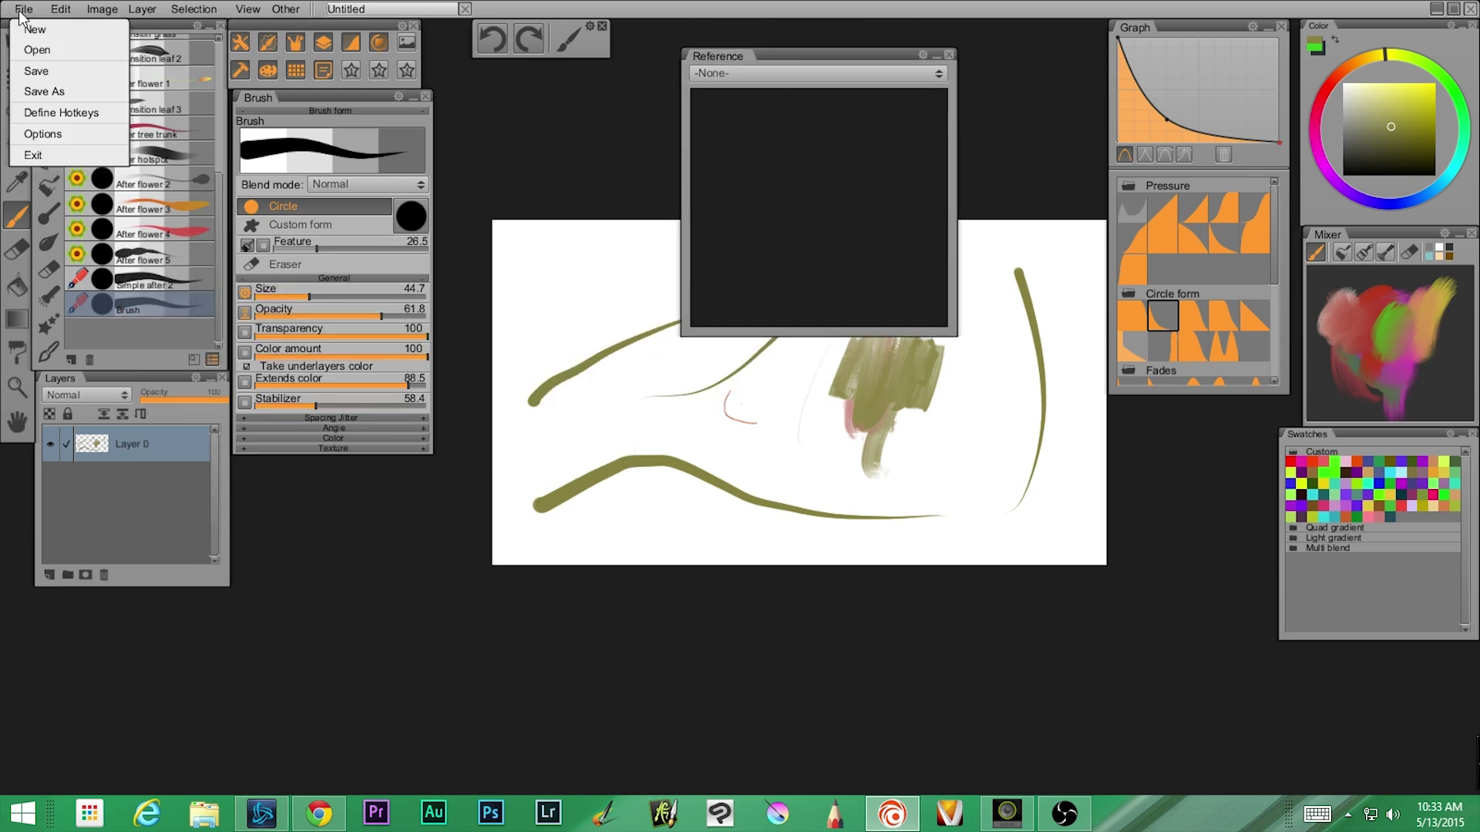
pyautogui.click(42, 53)
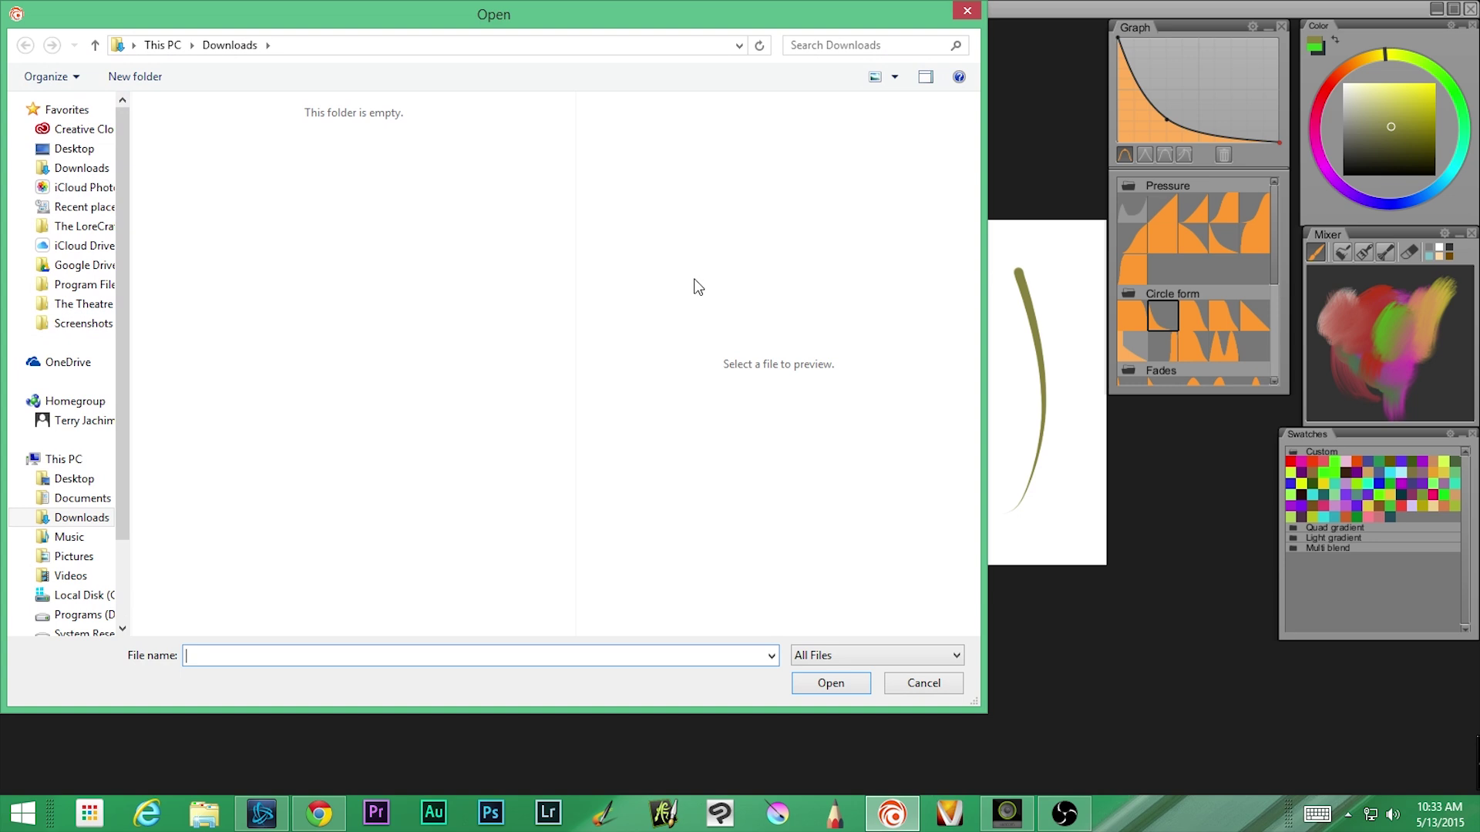
pyautogui.click(81, 170)
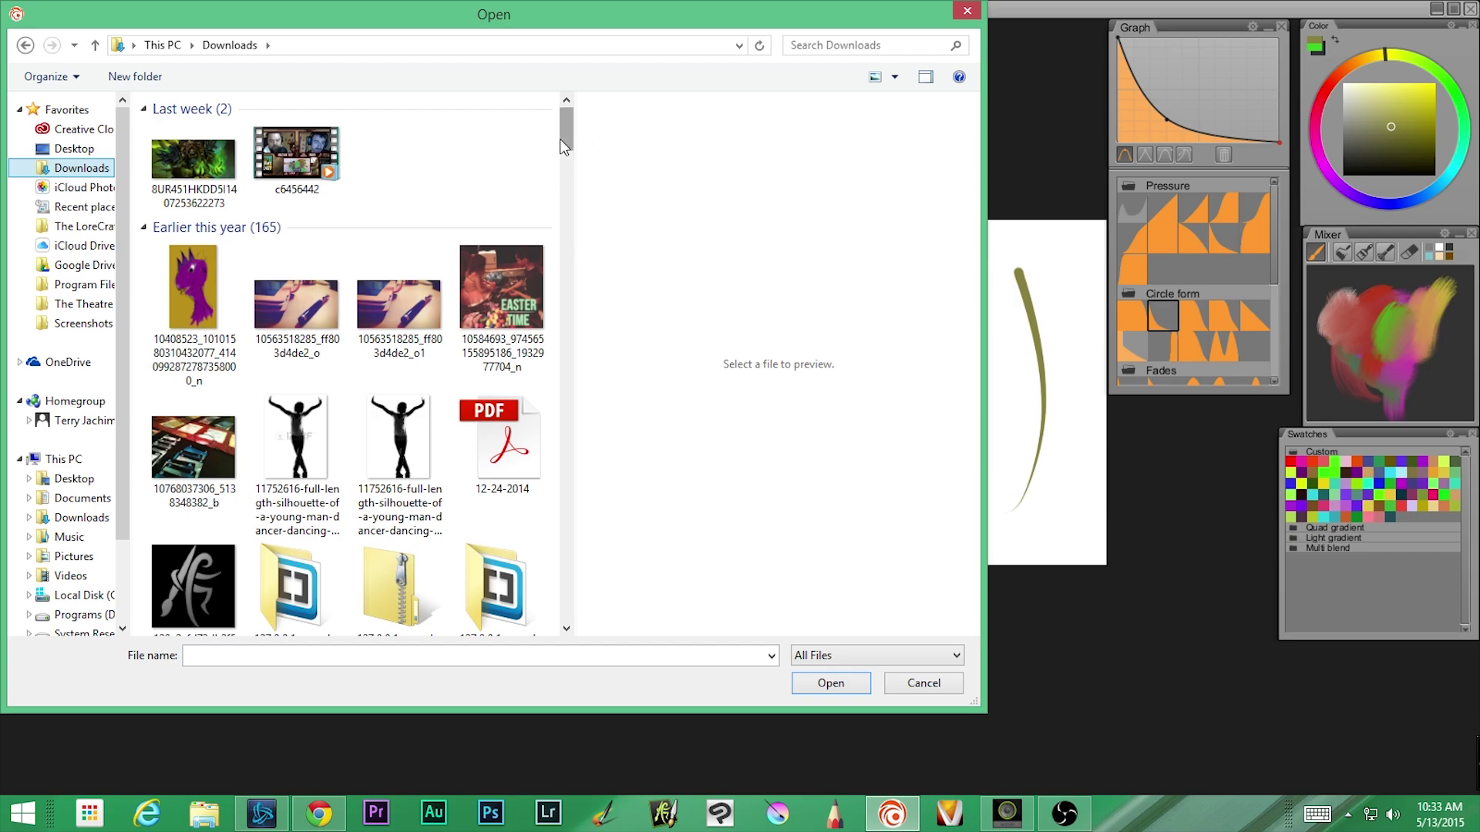
pyautogui.moveTo(562, 137); pyautogui.dragTo(643, 607)
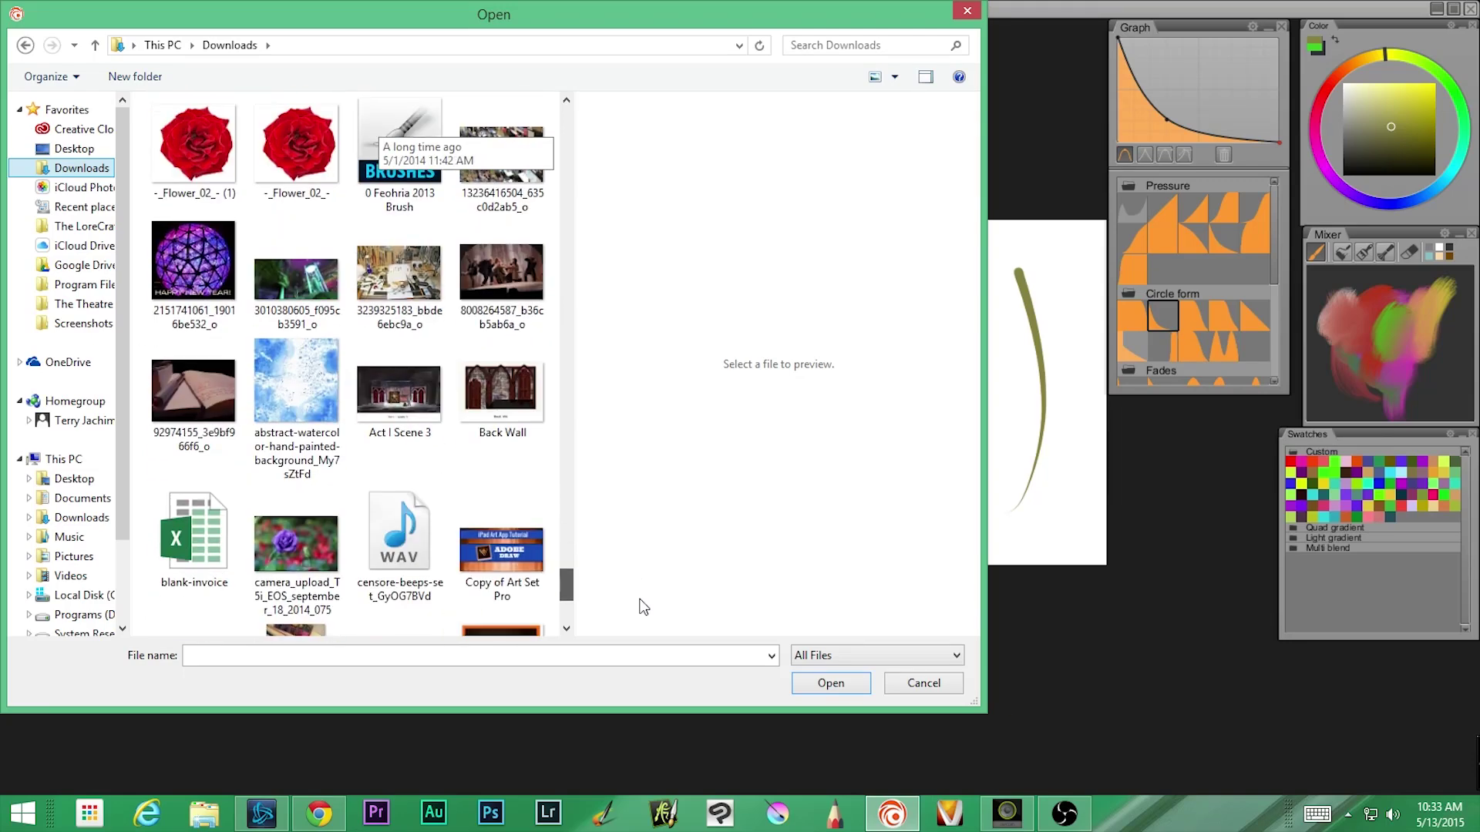
pyautogui.scroll(5, 293, 157)
pyautogui.click(297, 158)
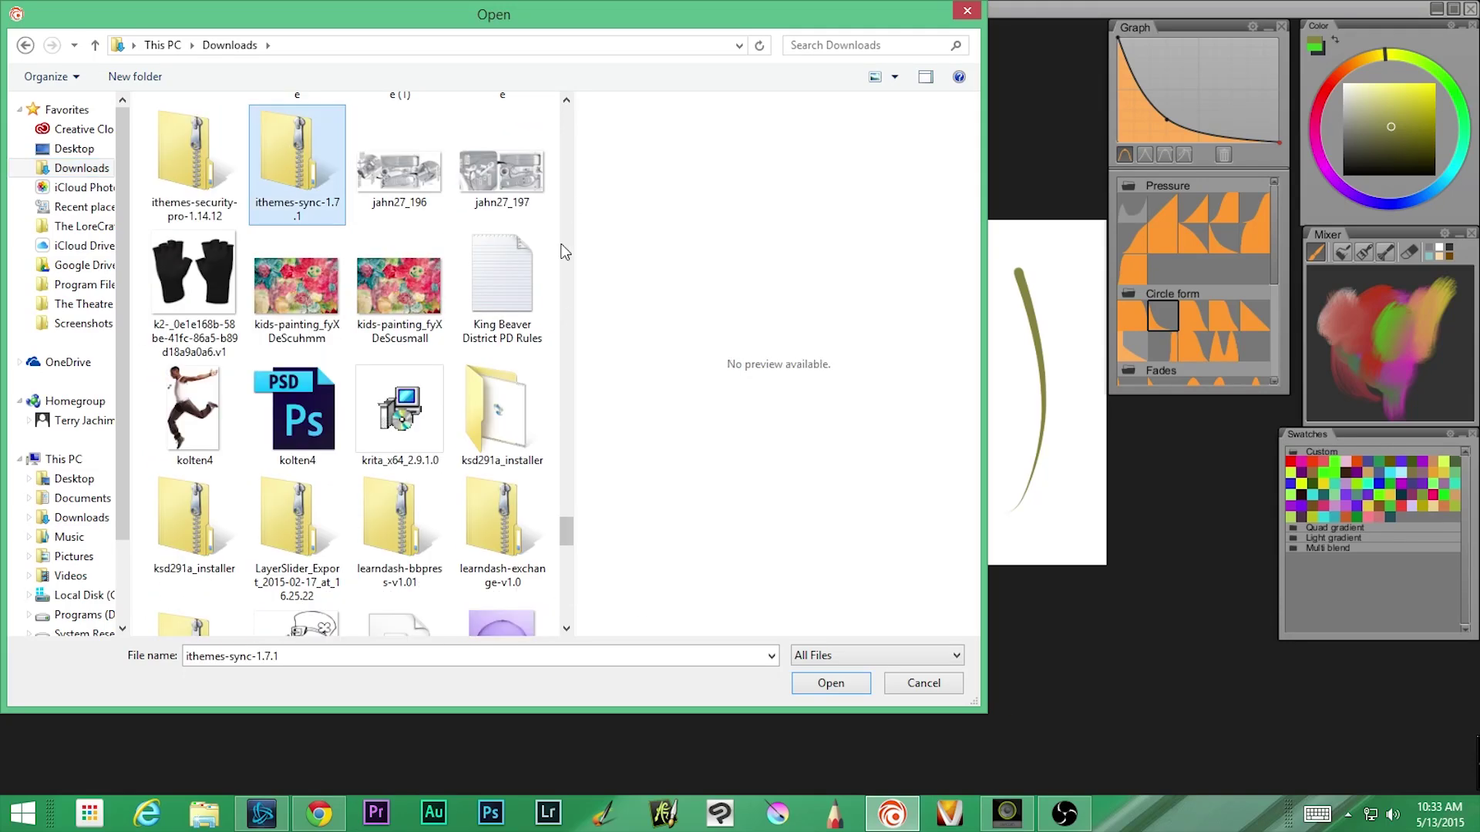
pyautogui.moveTo(566, 530); pyautogui.dragTo(568, 609)
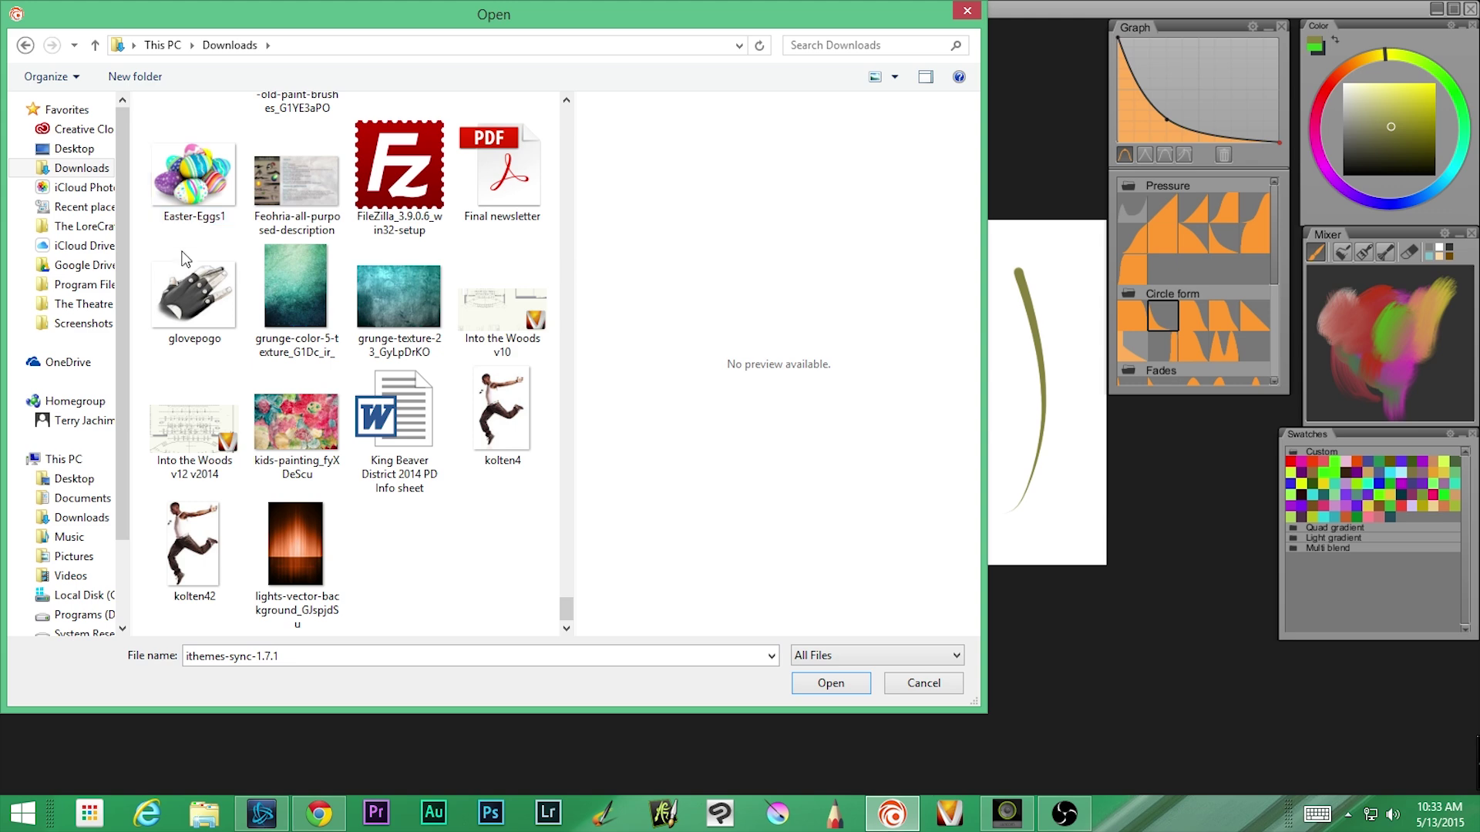
pyautogui.doubleClick(196, 171)
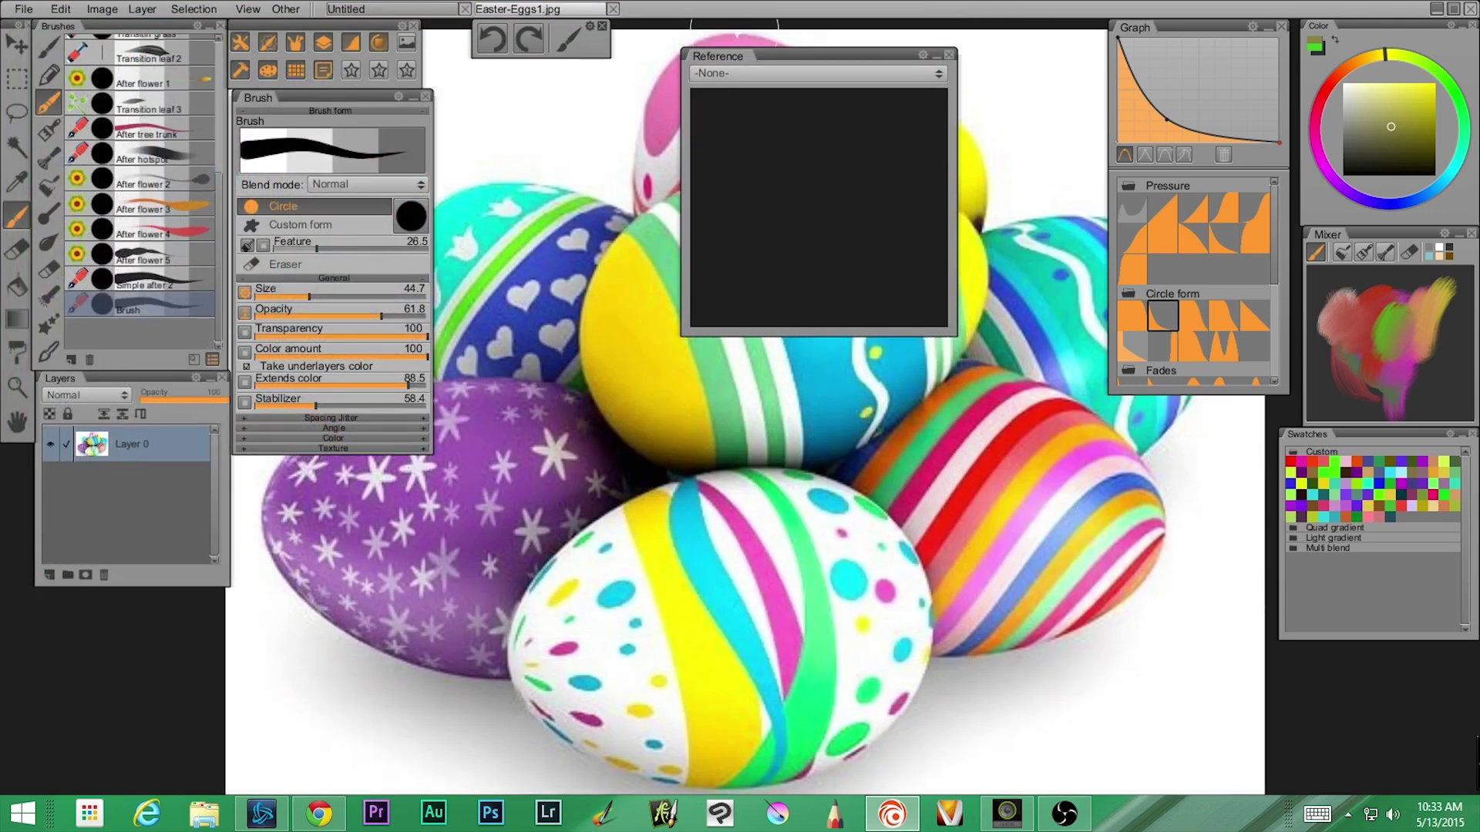
# Set the reference image to Easter-Eggs1.jpg and recentre the eggs in the viewer.
pyautogui.click(770, 71)
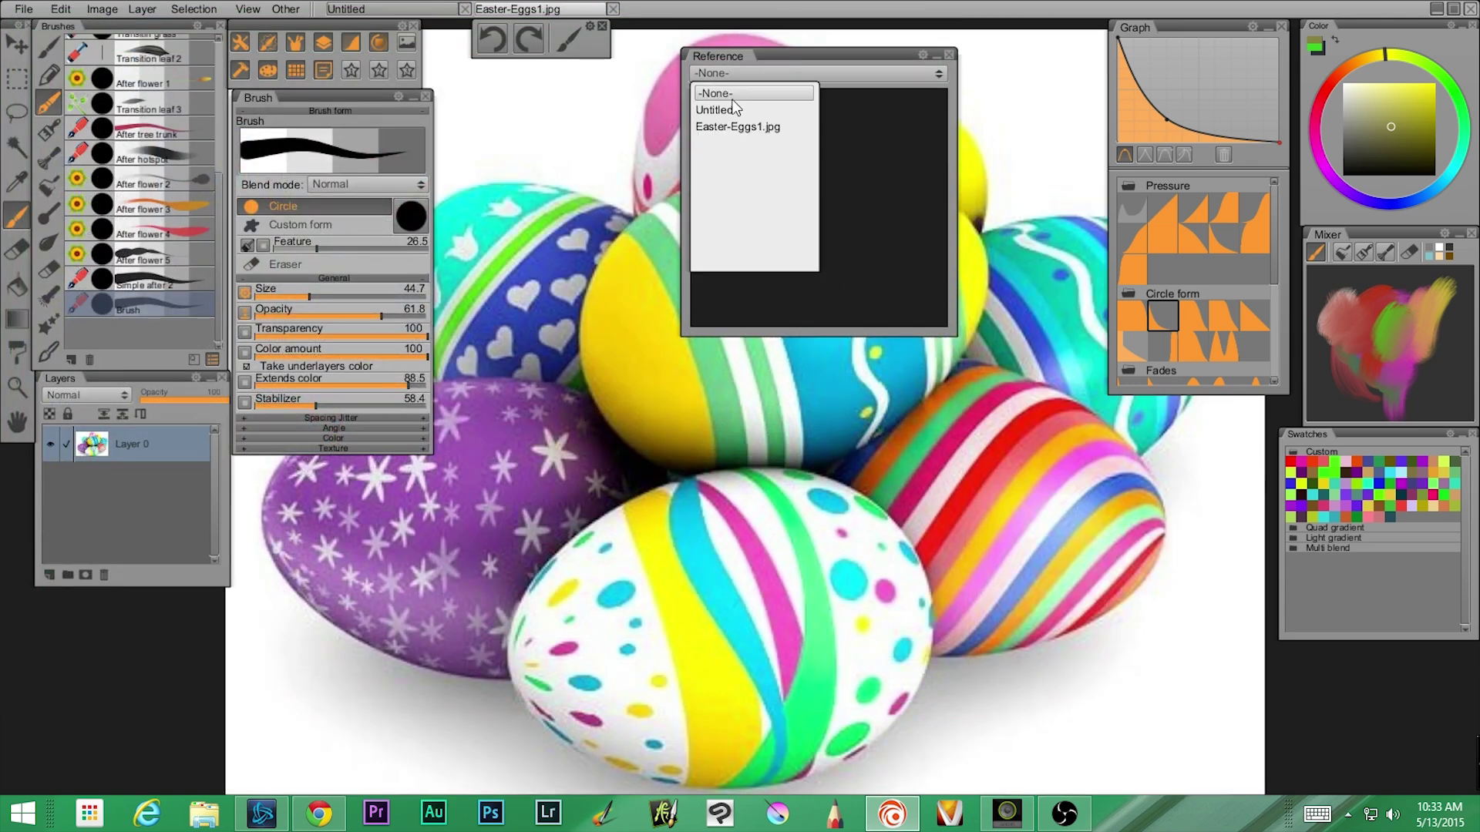
pyautogui.click(724, 124)
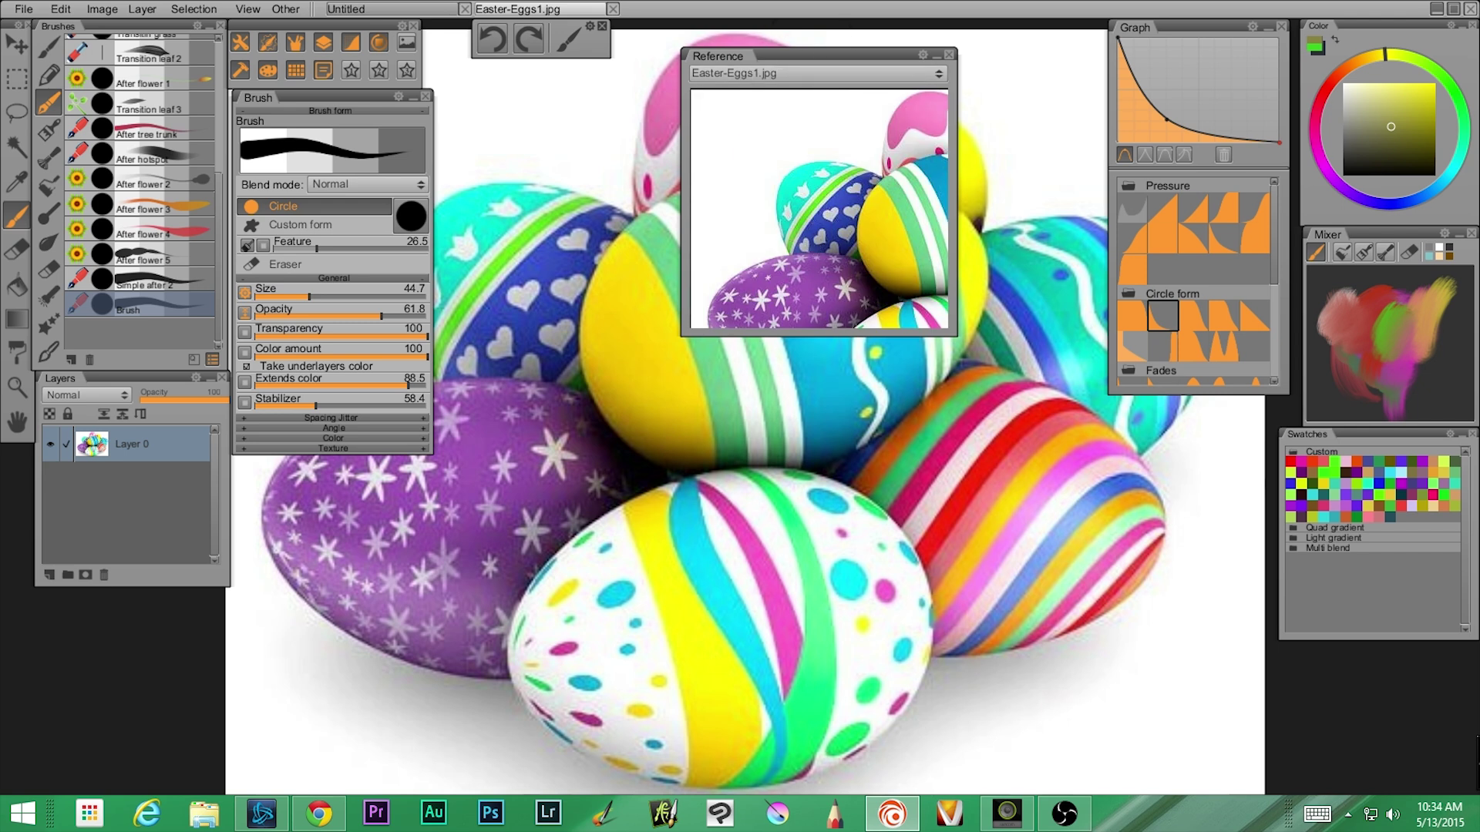
pyautogui.scroll(-5, 805, 203)
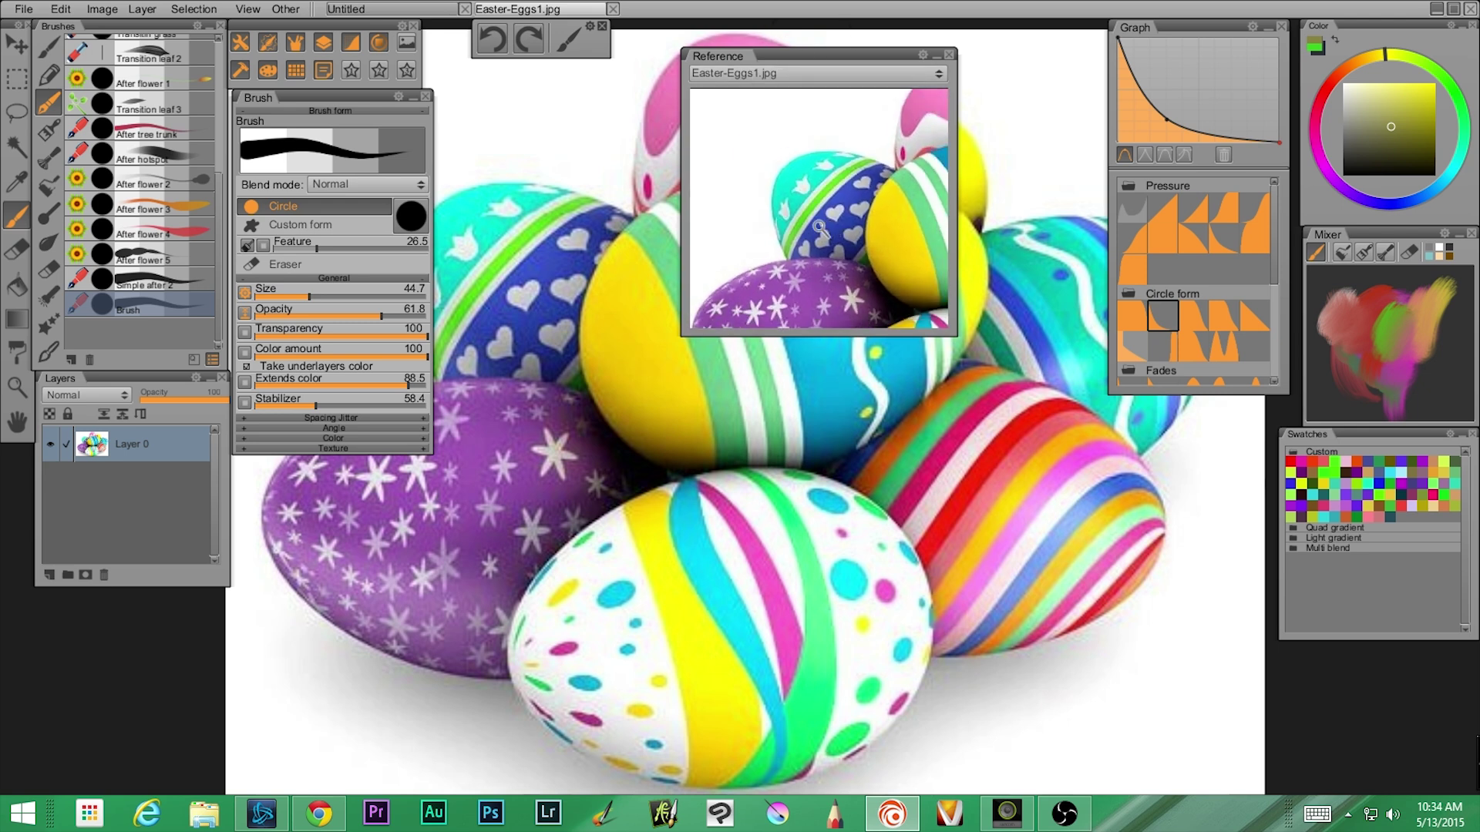
pyautogui.moveTo(783, 206); pyautogui.dragTo(789, 219)
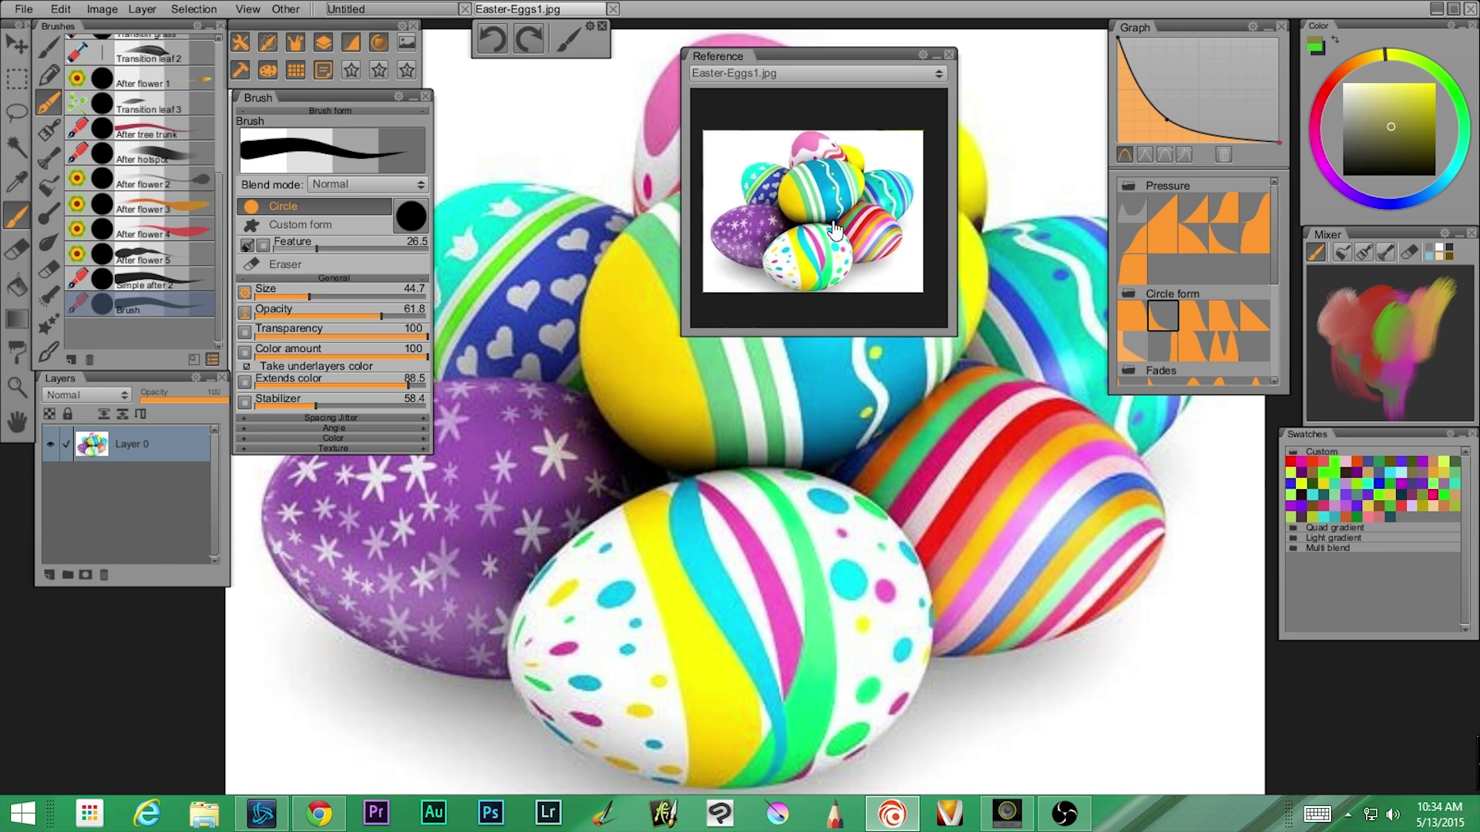
# On the Untitled sketch, sample cyan-blue from the eggs and paint two strokes toward the olive curve.
pyautogui.click(390, 4)
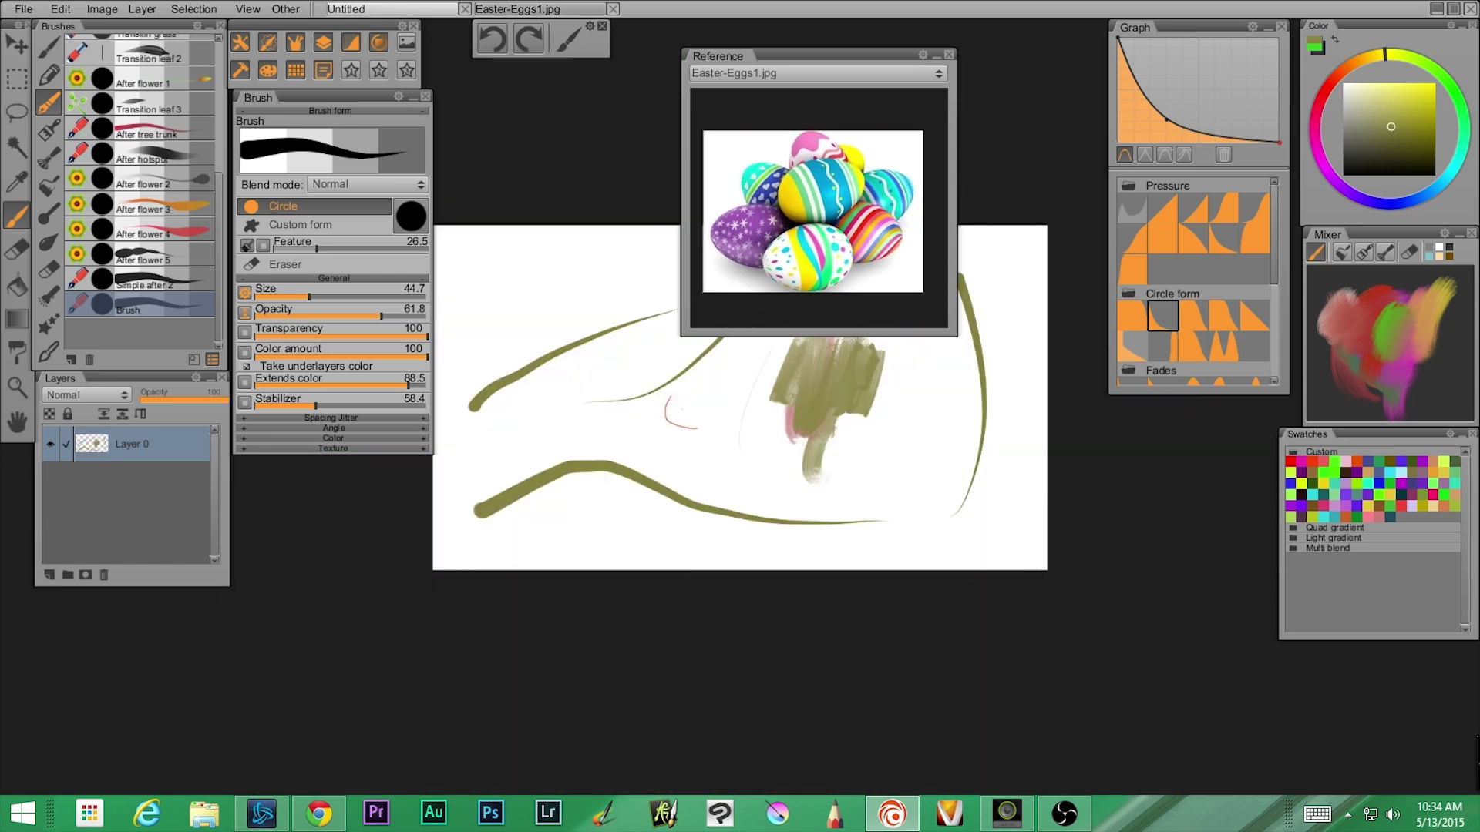
pyautogui.scroll(2, 679, 481)
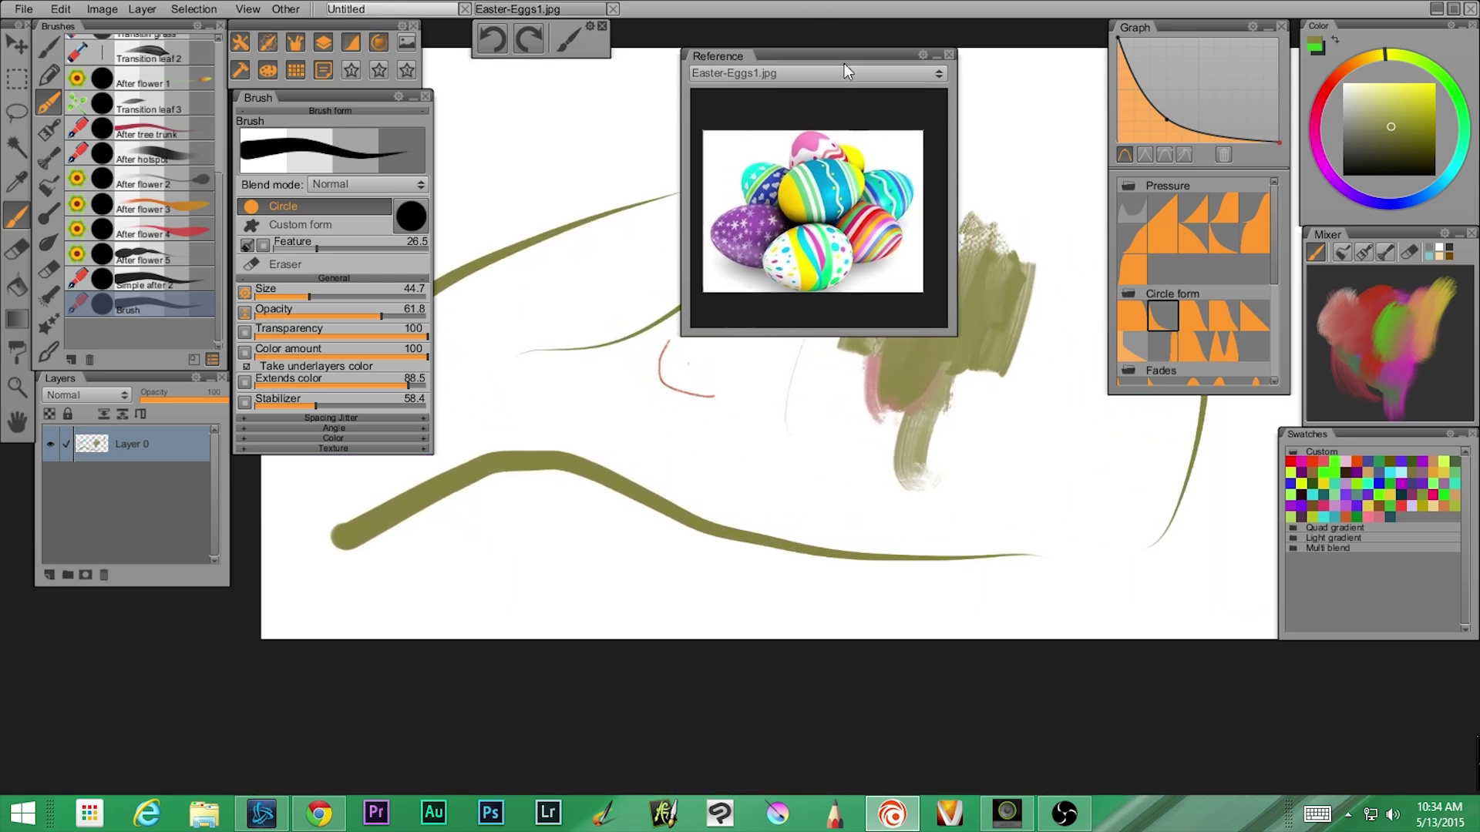
pyautogui.moveTo(844, 62)
pyautogui.mouseDown()
pyautogui.moveTo(233, 252)
pyautogui.moveTo(316, 384)
pyautogui.mouseUp()
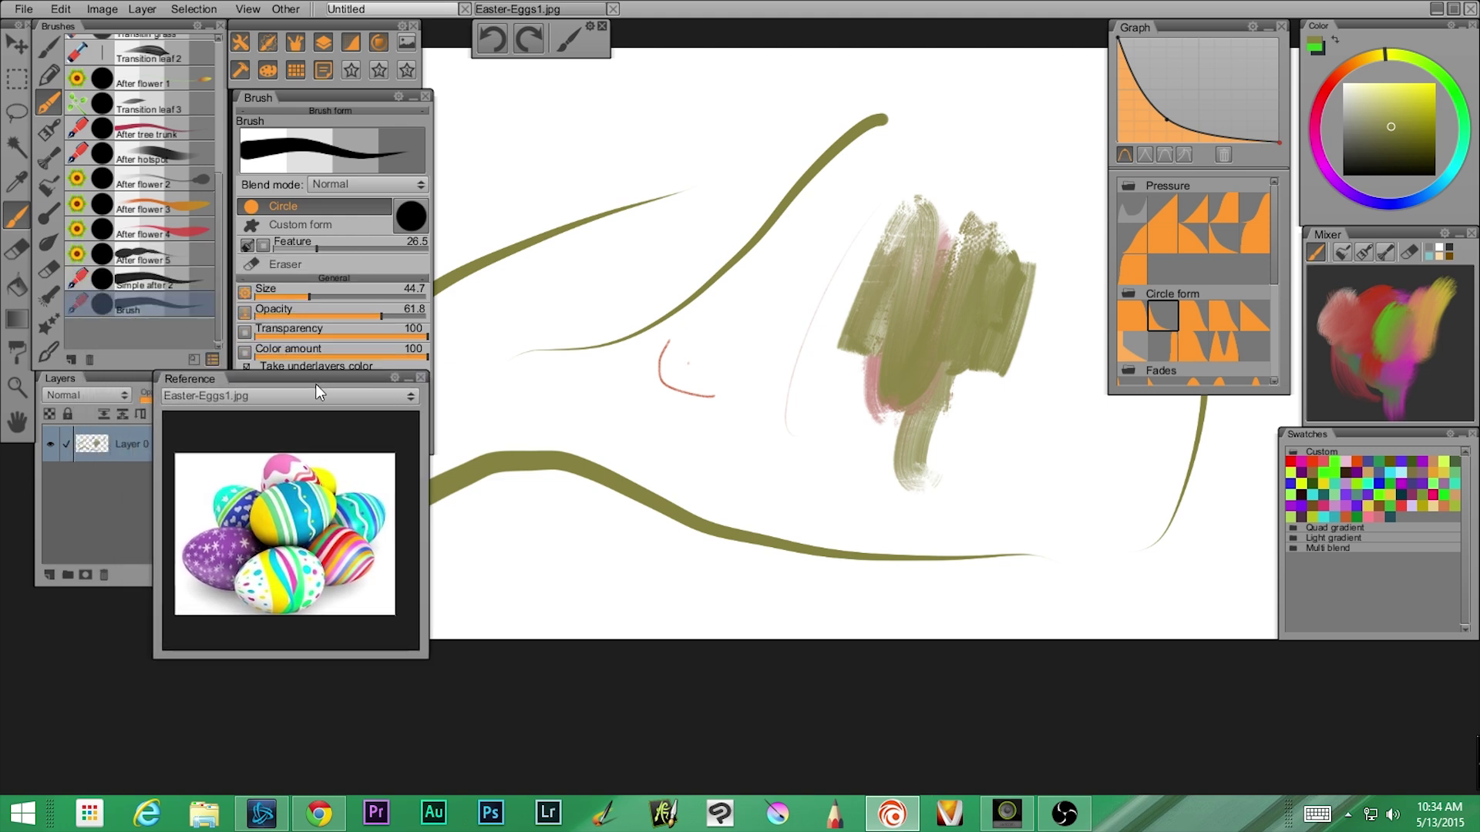
pyautogui.click(296, 502)
pyautogui.moveTo(293, 505); pyautogui.dragTo(297, 497)
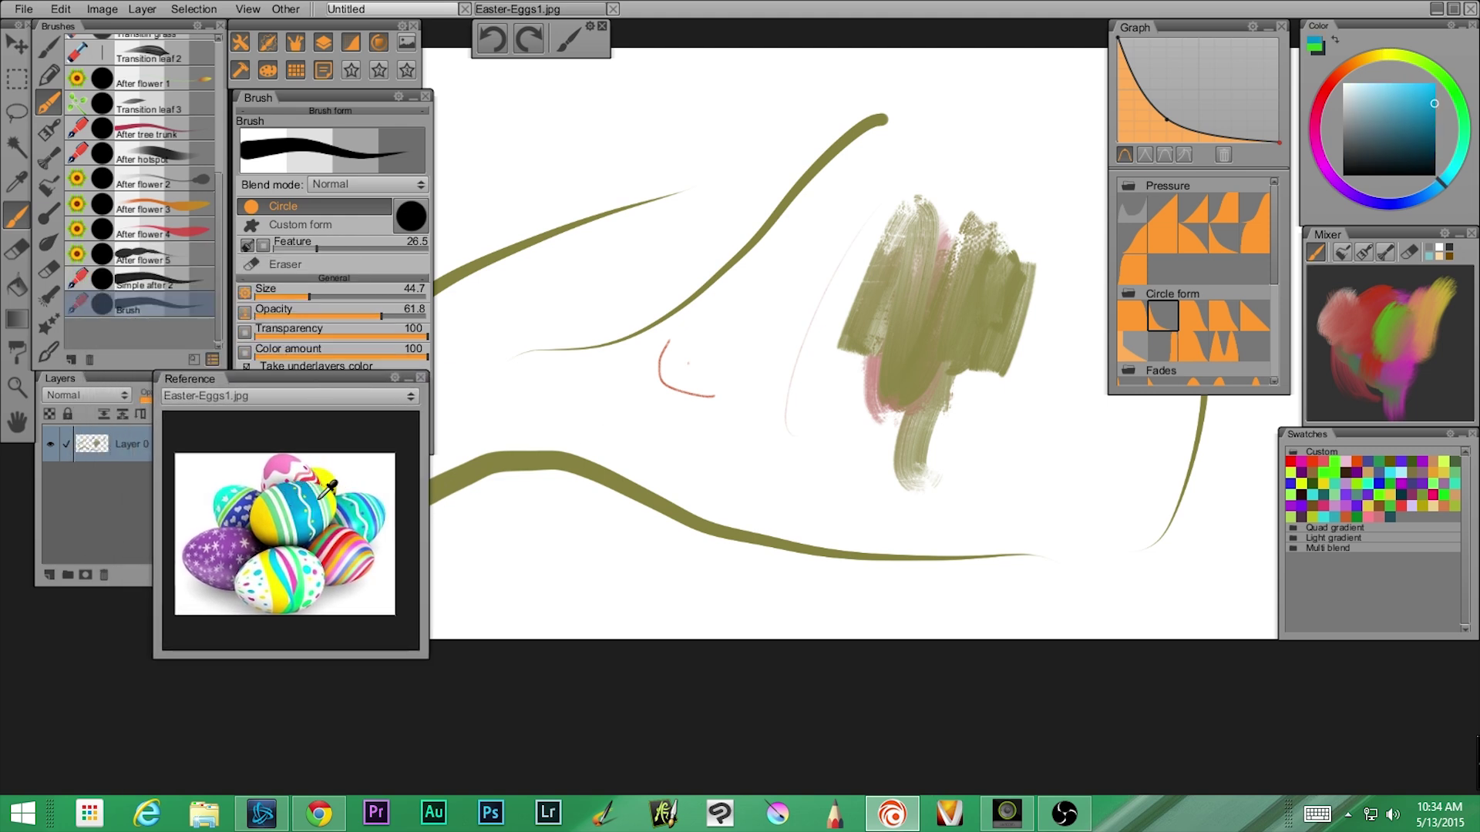
pyautogui.moveTo(654, 373)
pyautogui.mouseDown()
pyautogui.moveTo(578, 436)
pyautogui.moveTo(567, 481)
pyautogui.mouseUp()
pyautogui.moveTo(653, 374); pyautogui.dragTo(586, 484)
# Paint light-blue strokes with Flat brush direction, then sample red and paint it over the blue.
pyautogui.click(47, 46)
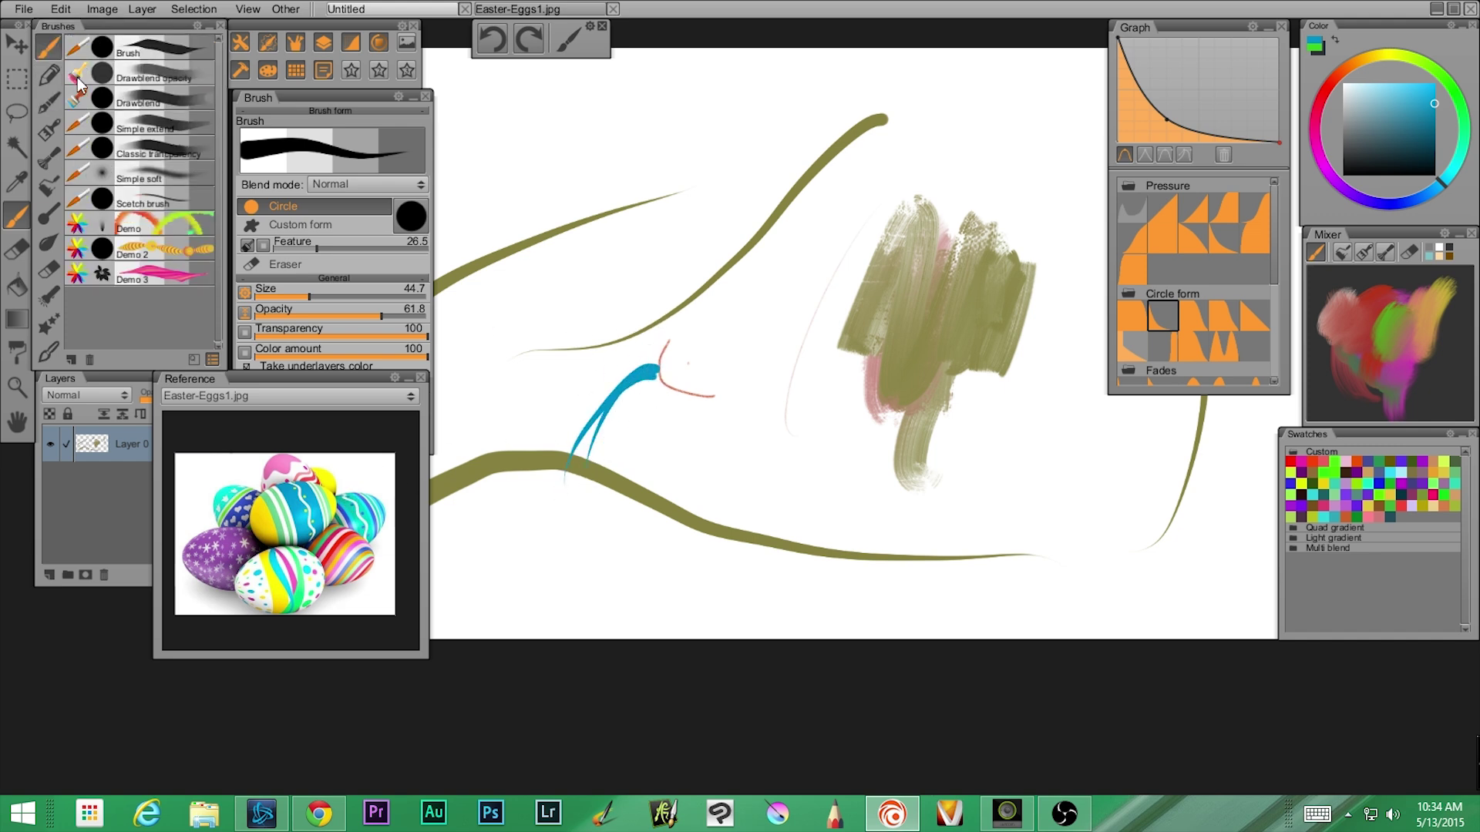
pyautogui.click(49, 100)
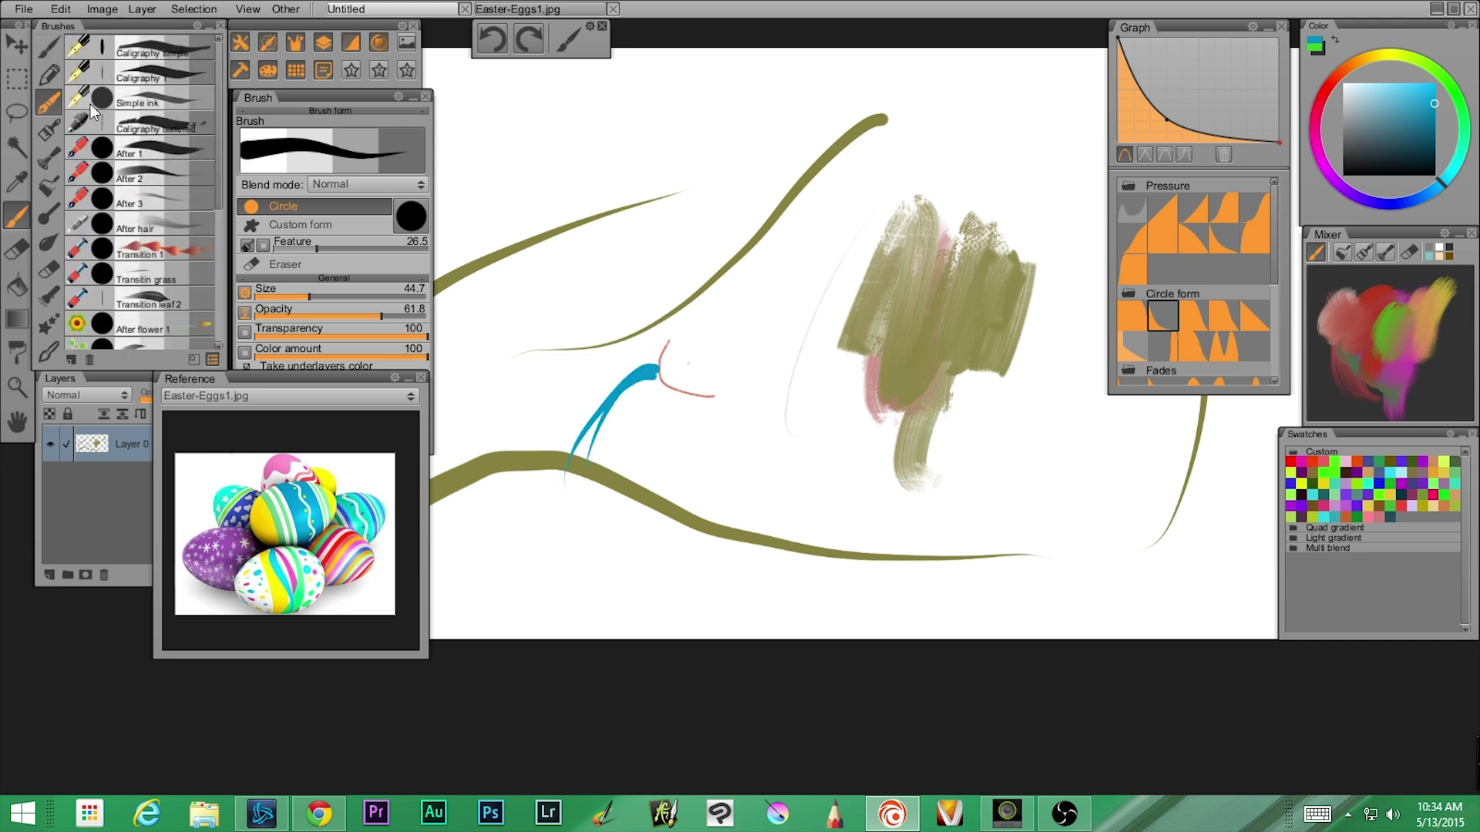
pyautogui.click(49, 133)
pyautogui.click(154, 129)
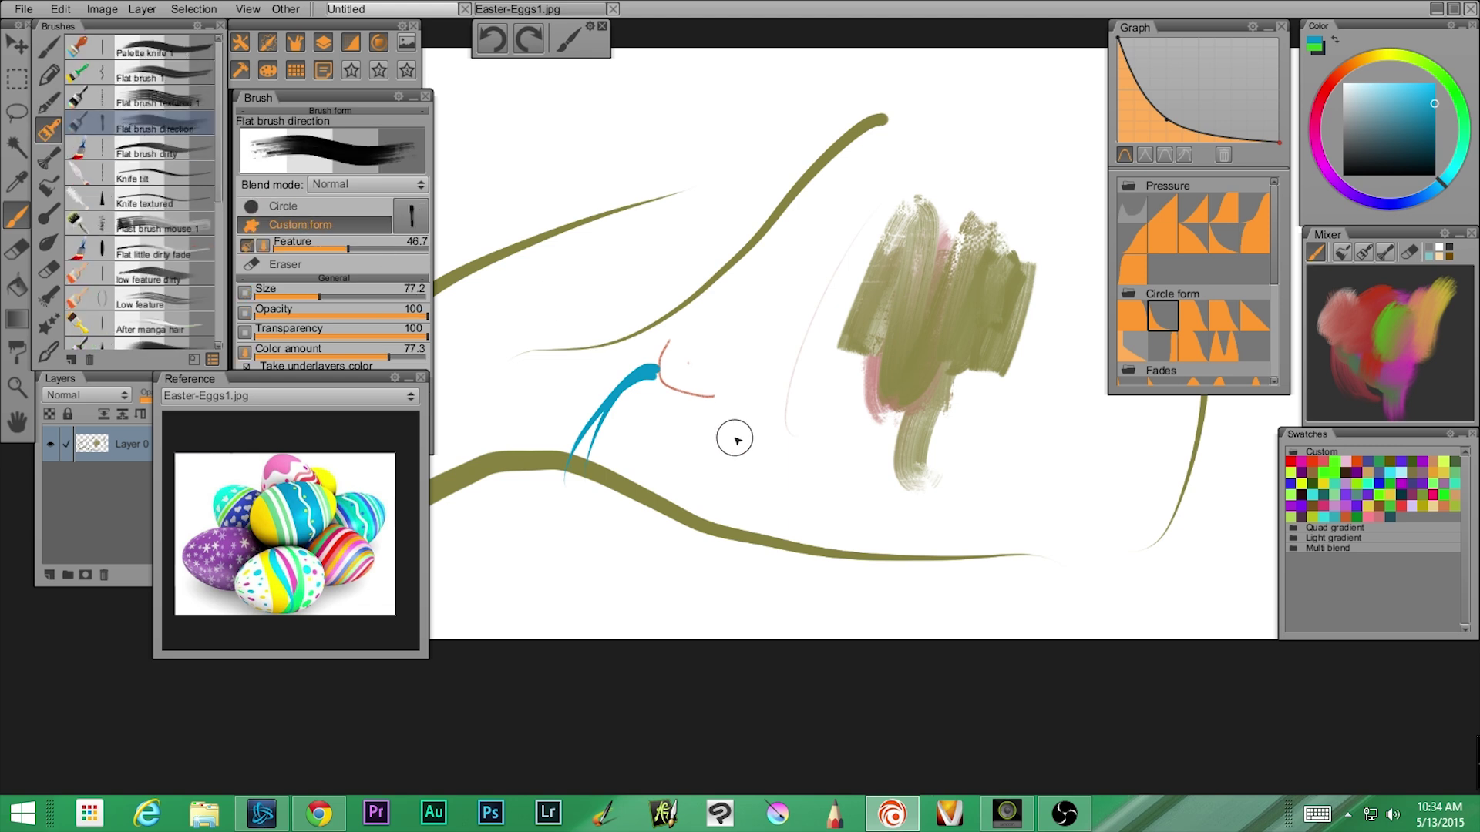
pyautogui.moveTo(631, 487)
pyautogui.mouseDown()
pyautogui.moveTo(739, 337)
pyautogui.moveTo(632, 478)
pyautogui.mouseUp()
pyautogui.moveTo(678, 378); pyautogui.dragTo(616, 470)
pyautogui.click(345, 531)
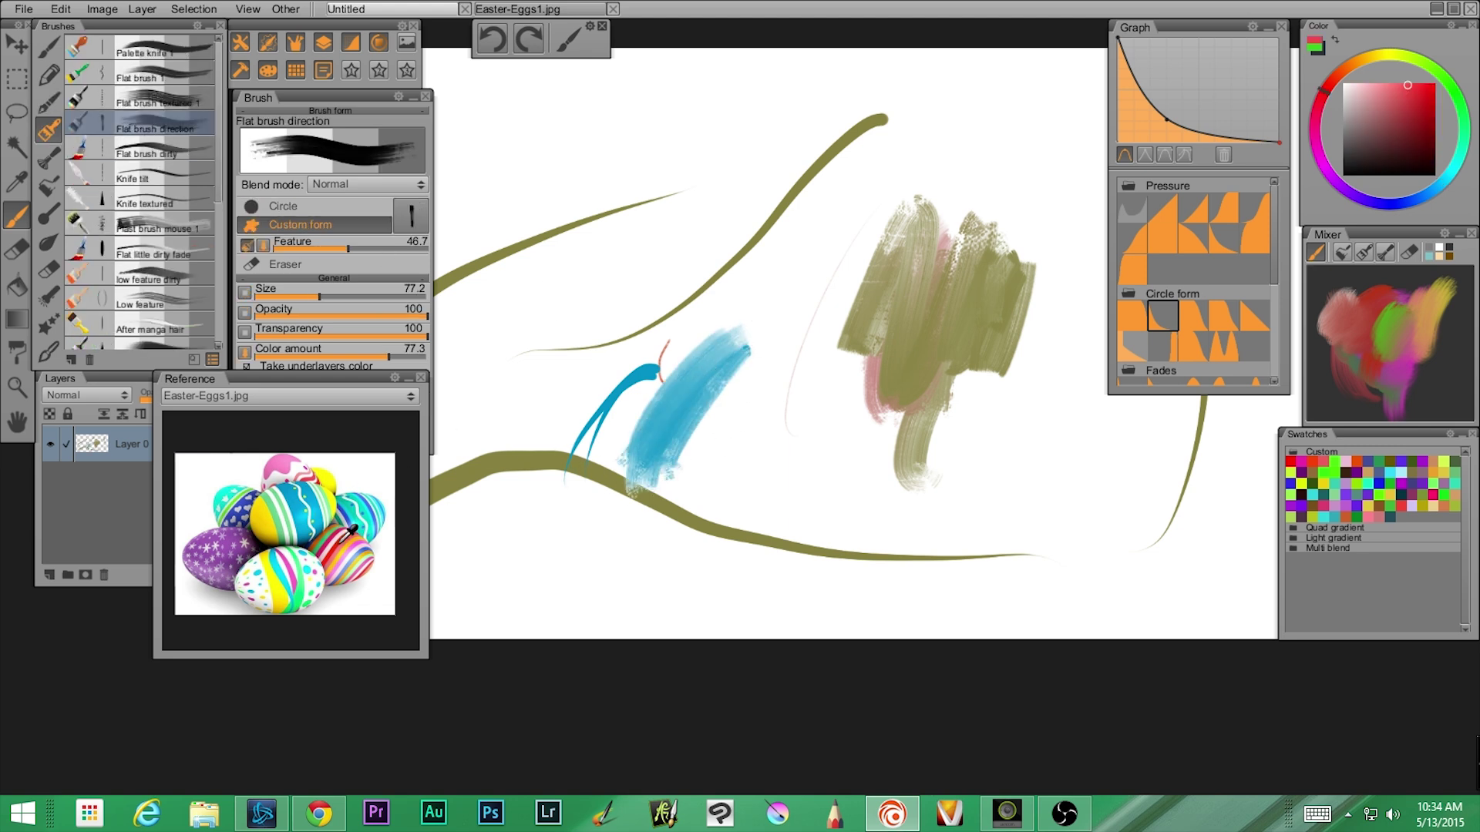
pyautogui.moveTo(751, 337)
pyautogui.mouseDown()
pyautogui.moveTo(693, 432)
pyautogui.moveTo(715, 418)
pyautogui.moveTo(655, 466)
pyautogui.moveTo(705, 359)
pyautogui.moveTo(721, 362)
pyautogui.moveTo(622, 403)
pyautogui.mouseUp()
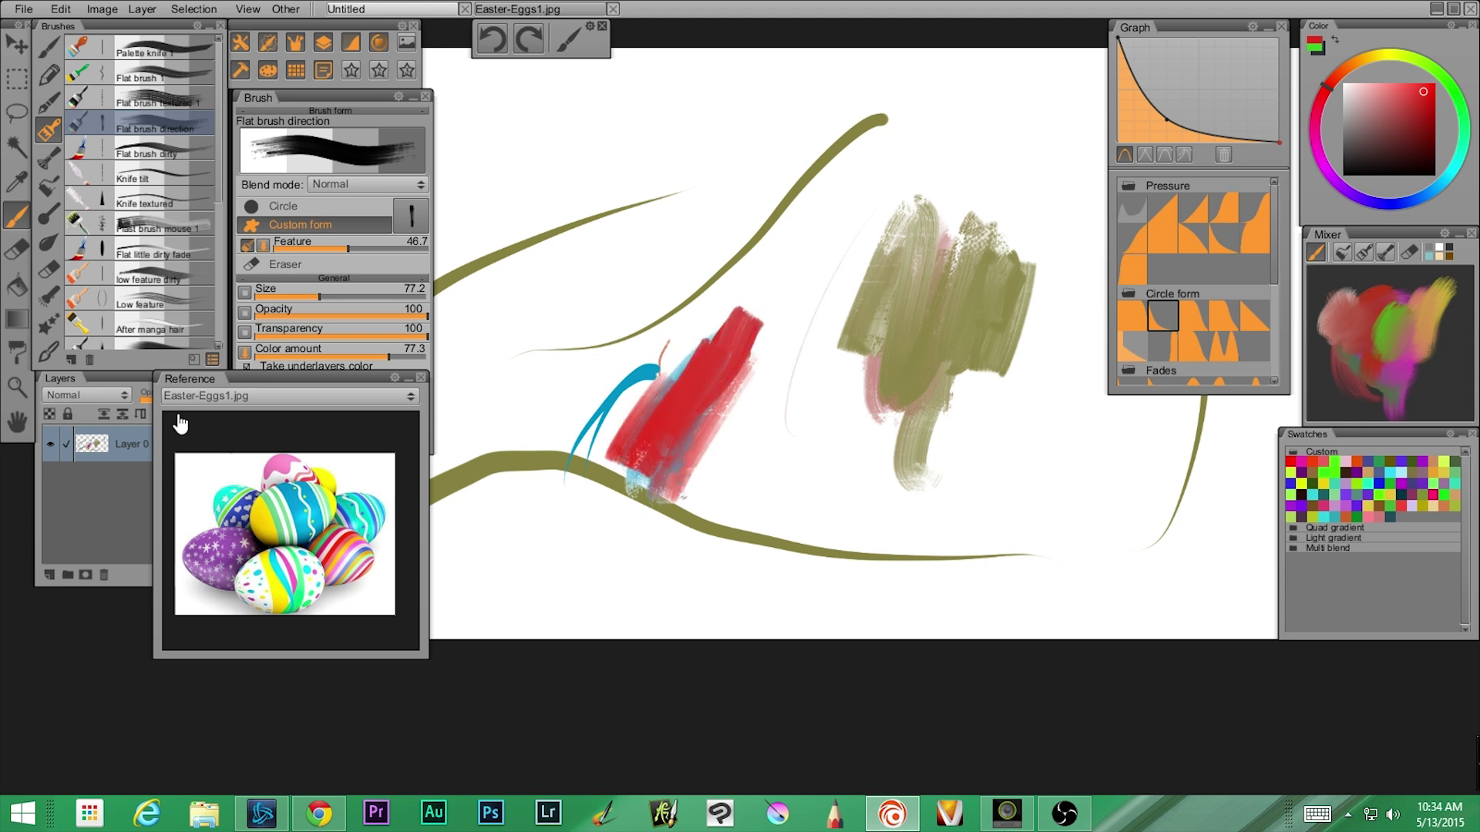
# Close the reference viewer, place Custom 1 at the canvas top, and add Flat brush direction to it.
pyautogui.click(322, 68)
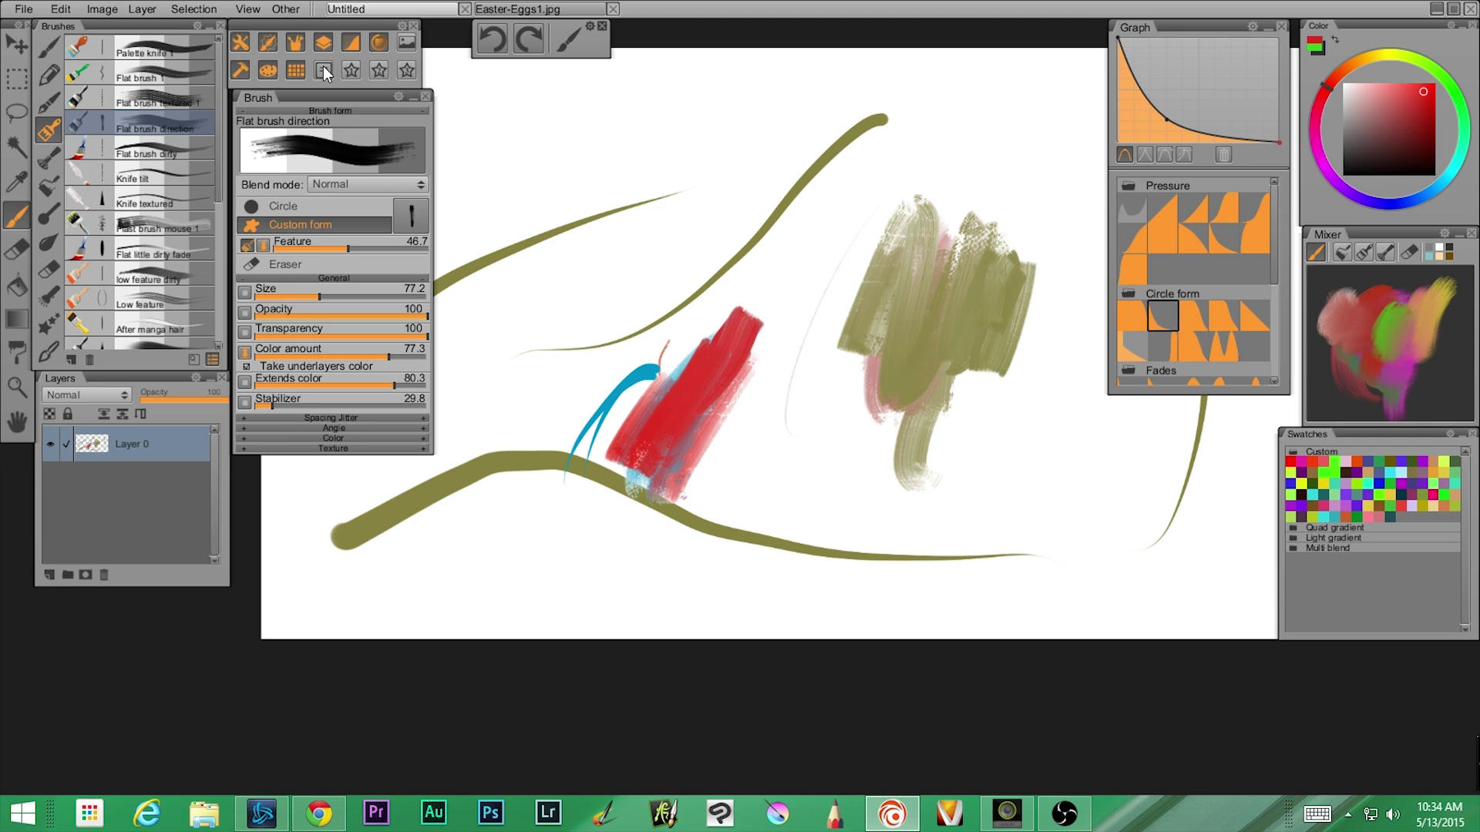
pyautogui.click(352, 70)
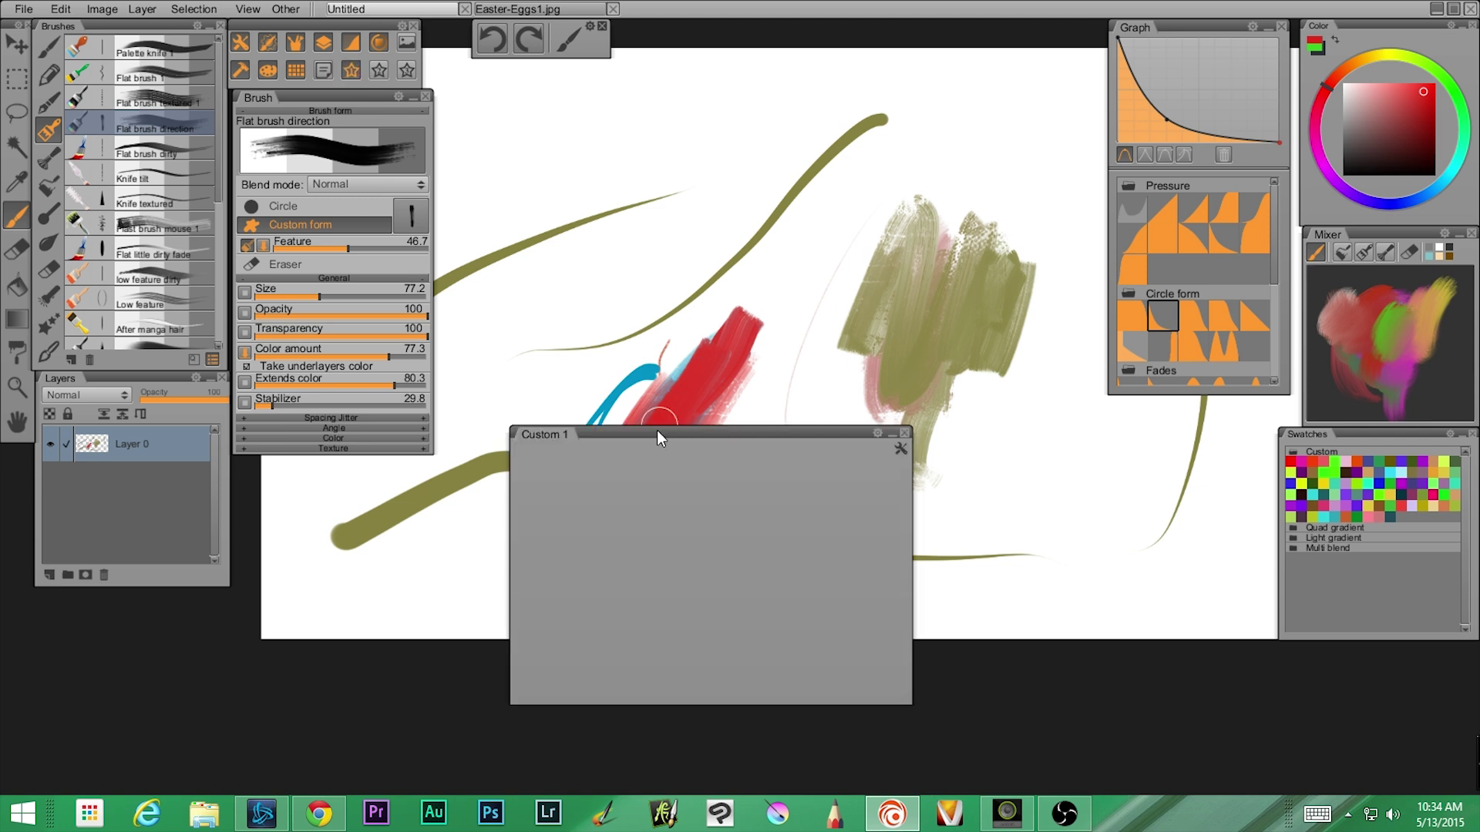
pyautogui.moveTo(625, 430); pyautogui.dragTo(719, 59)
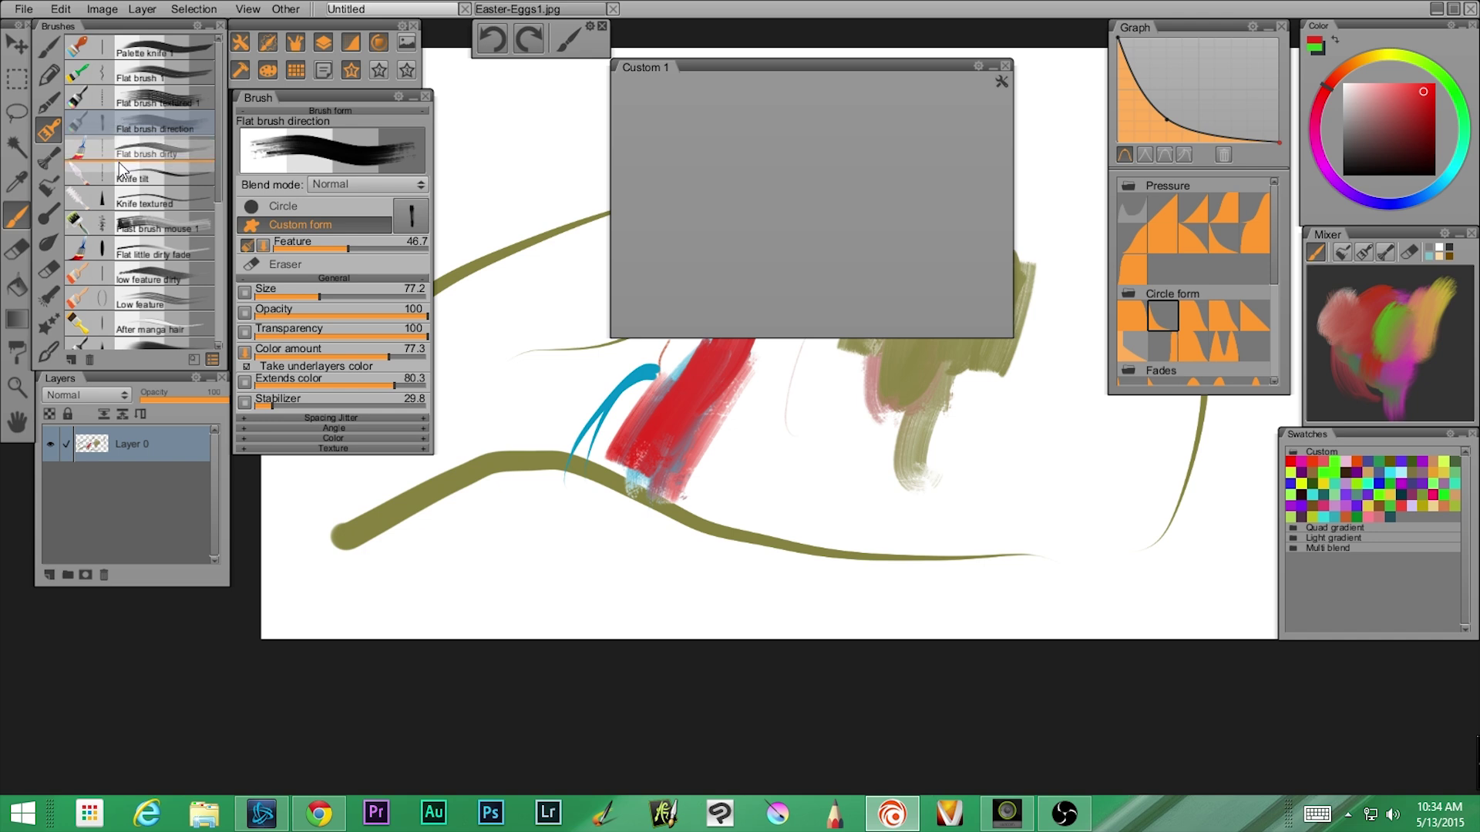
pyautogui.moveTo(120, 164); pyautogui.dragTo(118, 162)
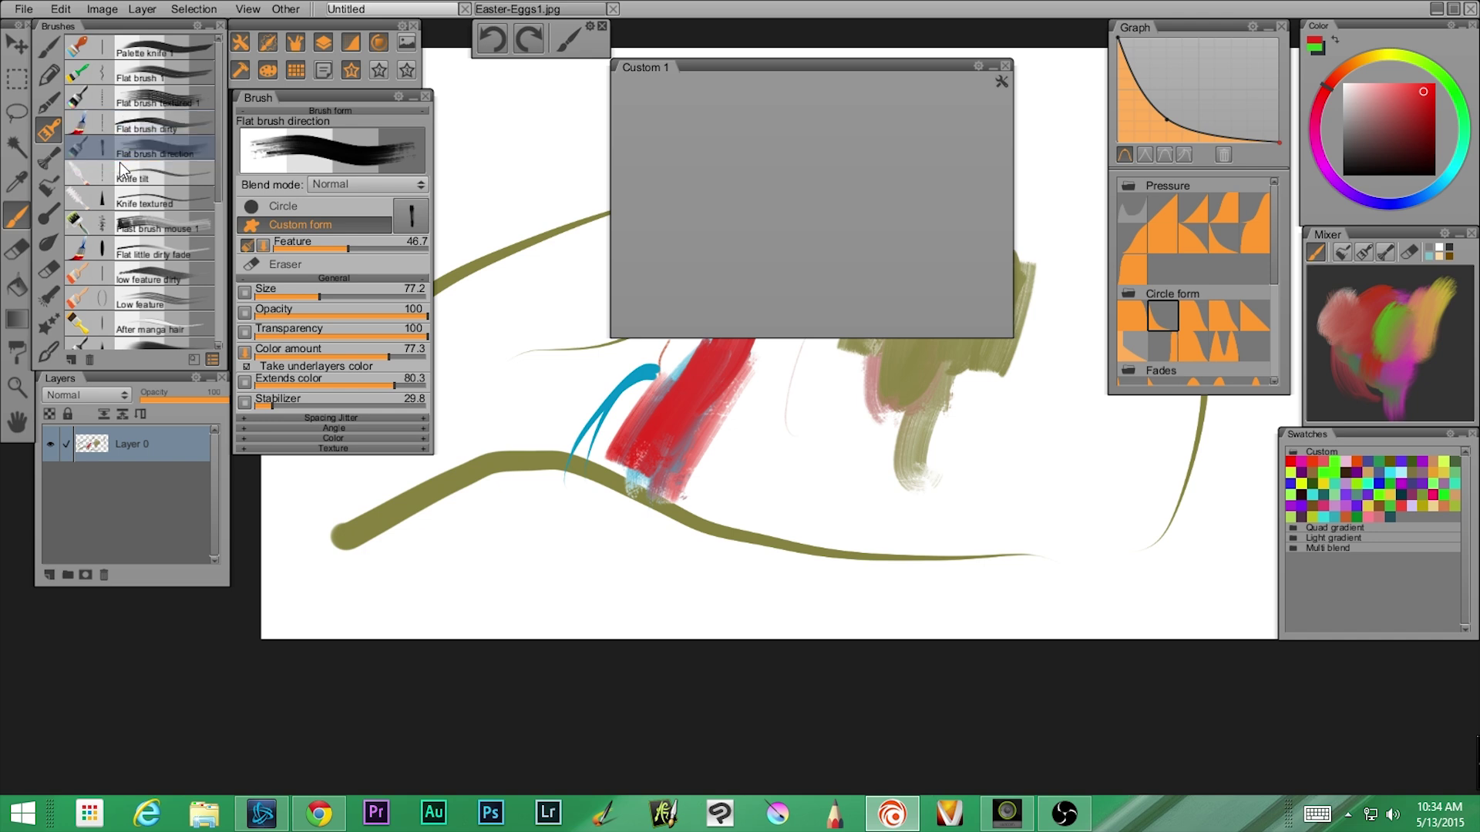
pyautogui.click(1001, 81)
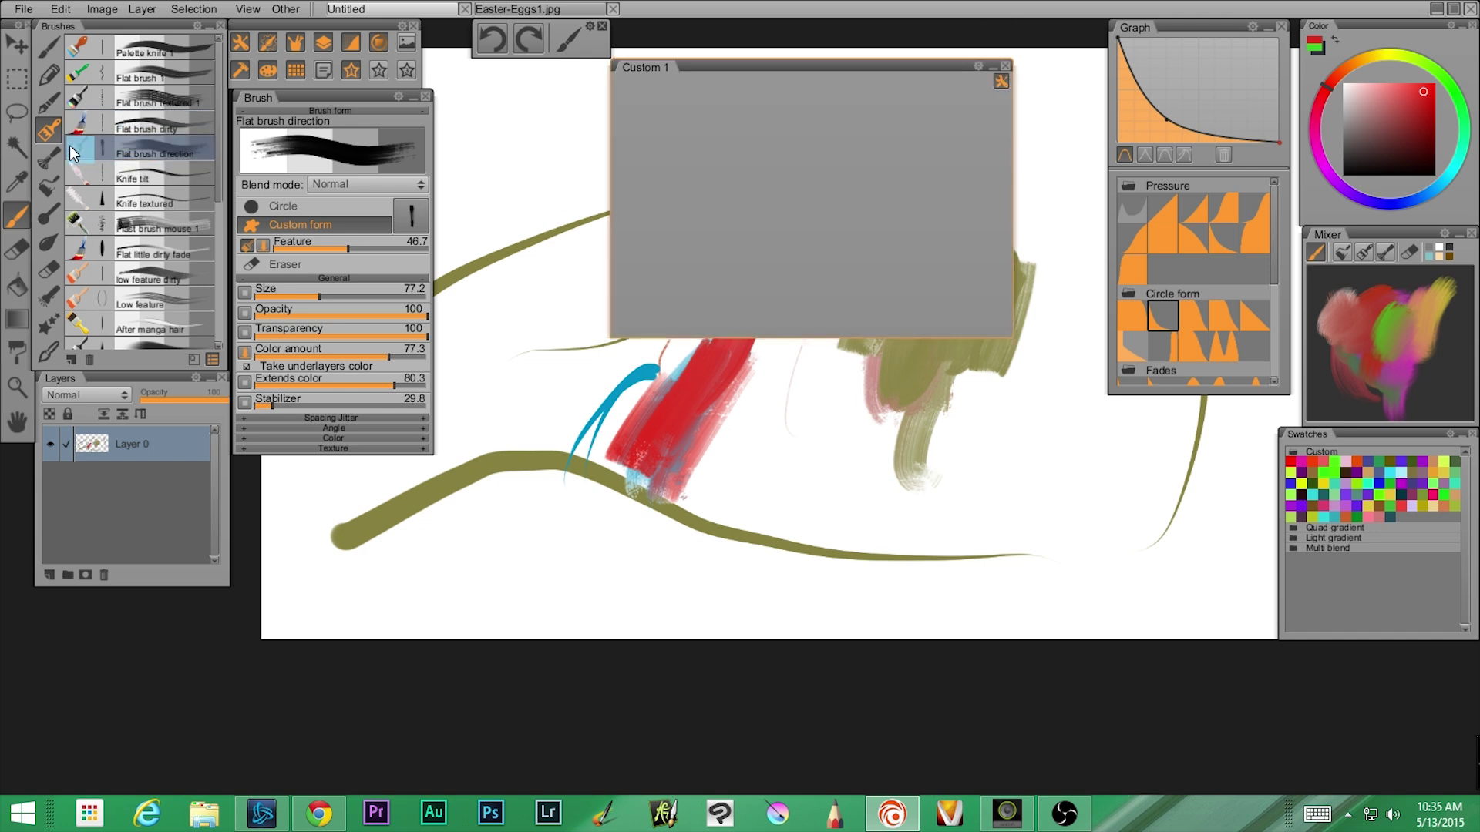
pyautogui.moveTo(74, 152)
pyautogui.mouseDown()
pyautogui.moveTo(687, 120)
pyautogui.moveTo(637, 102)
pyautogui.mouseUp()
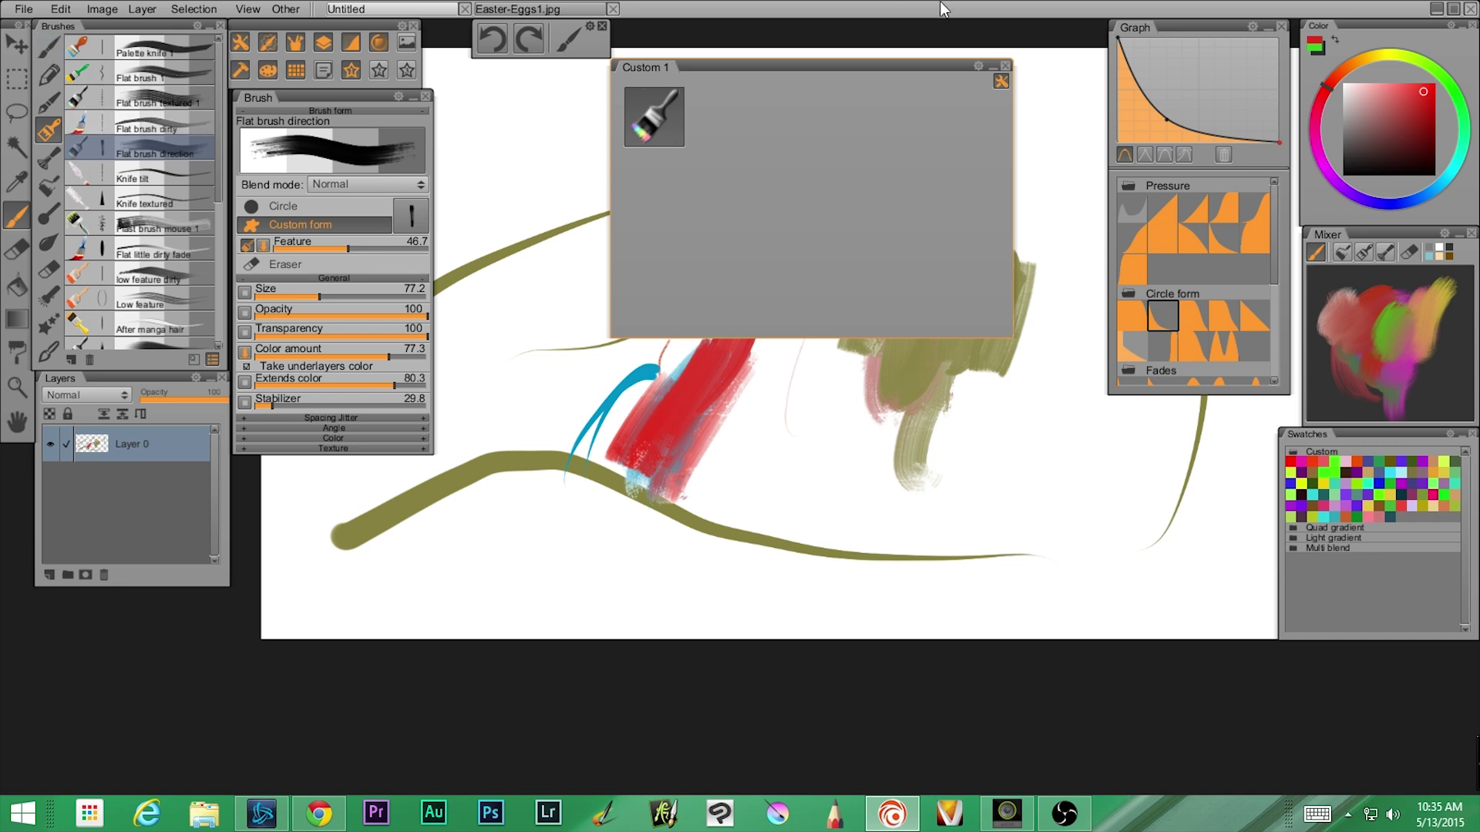
# Add the Pencil H hard brush to Custom 1 as a full-size shortcut and finish editing.
pyautogui.click(57, 72)
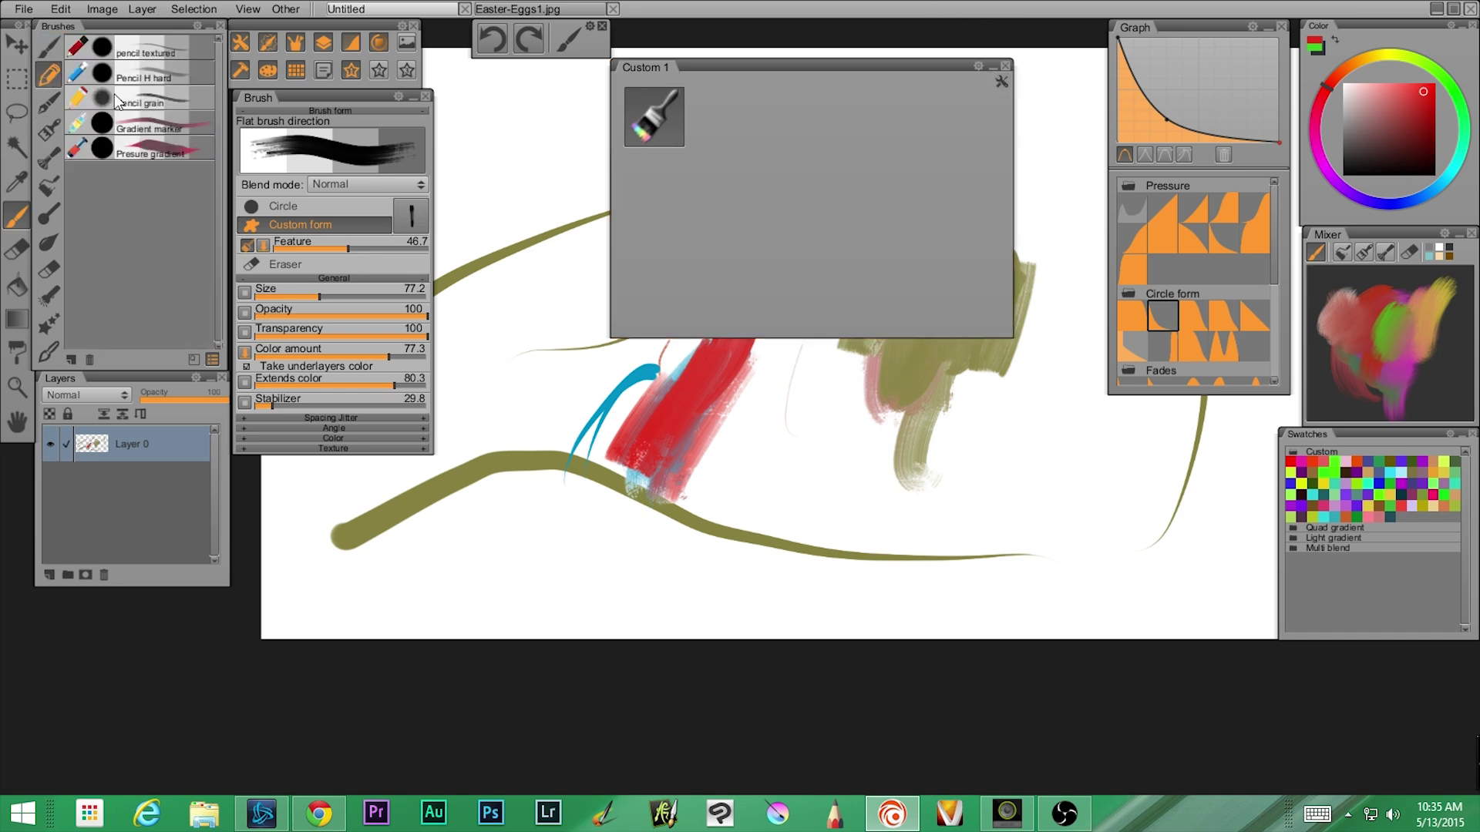
pyautogui.click(147, 54)
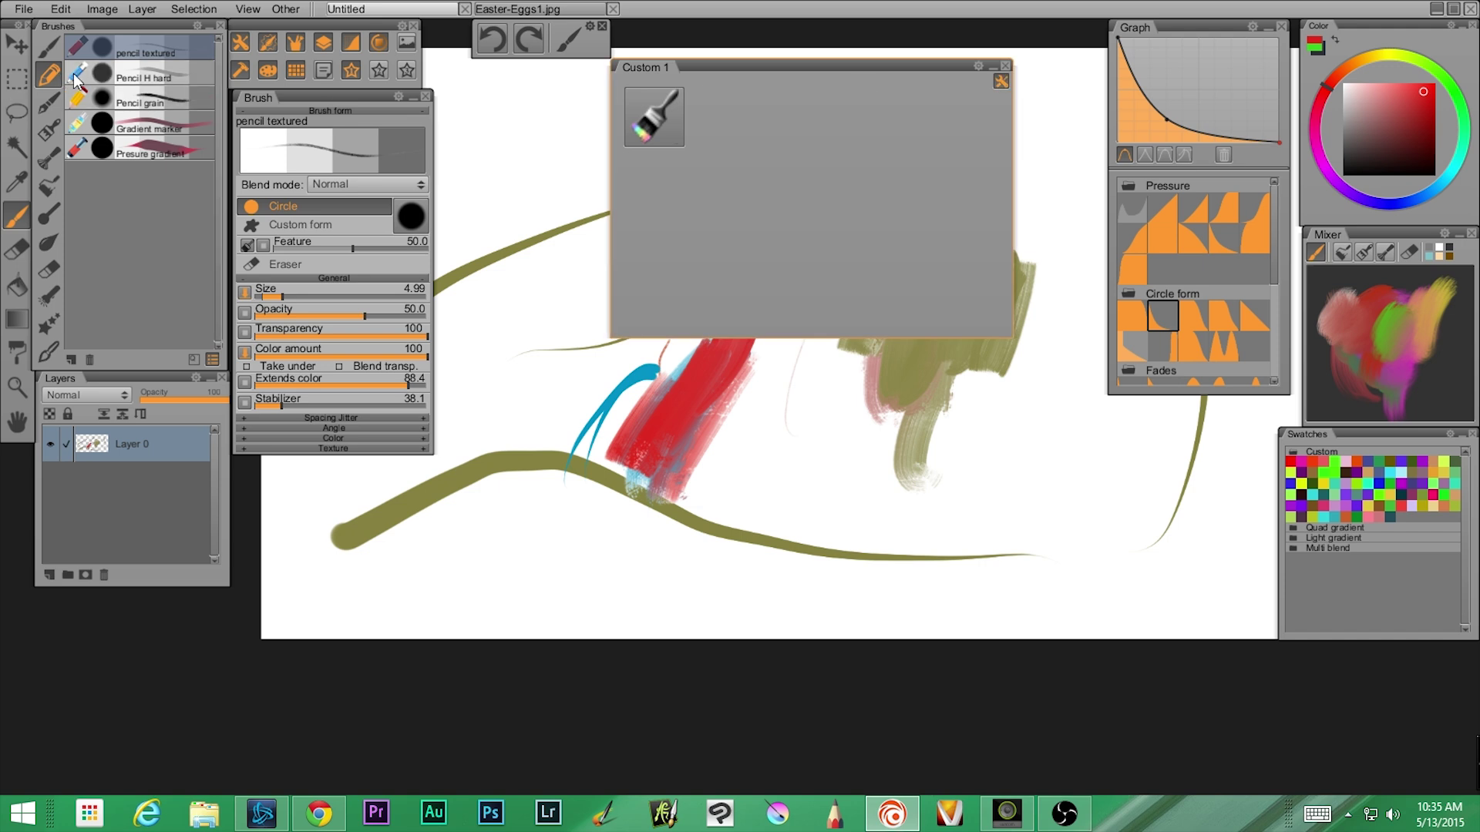
pyautogui.moveTo(77, 80); pyautogui.dragTo(798, 100)
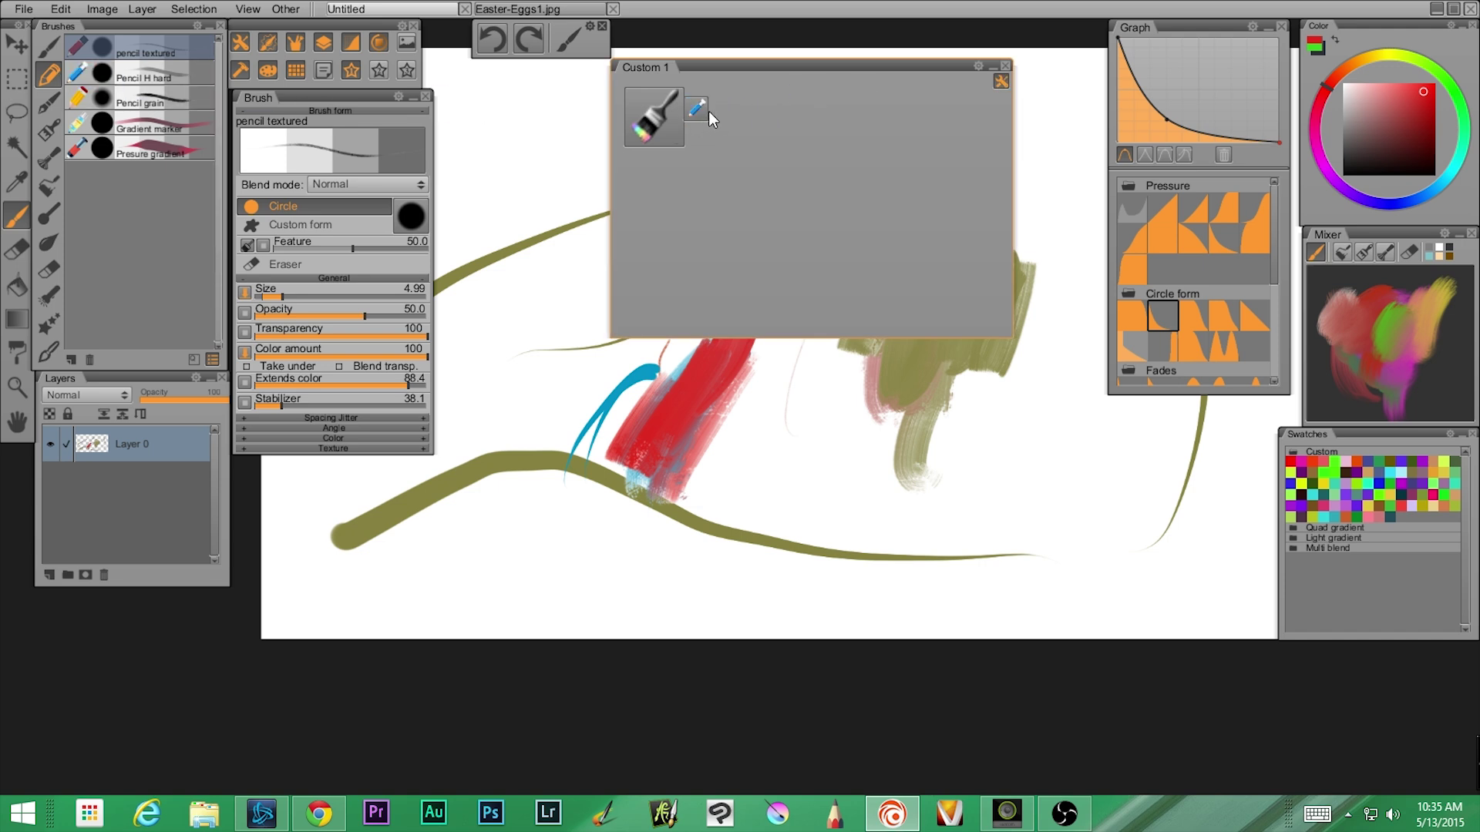
pyautogui.moveTo(706, 117)
pyautogui.mouseDown()
pyautogui.moveTo(738, 138)
pyautogui.moveTo(697, 122)
pyautogui.mouseUp()
pyautogui.click(1001, 80)
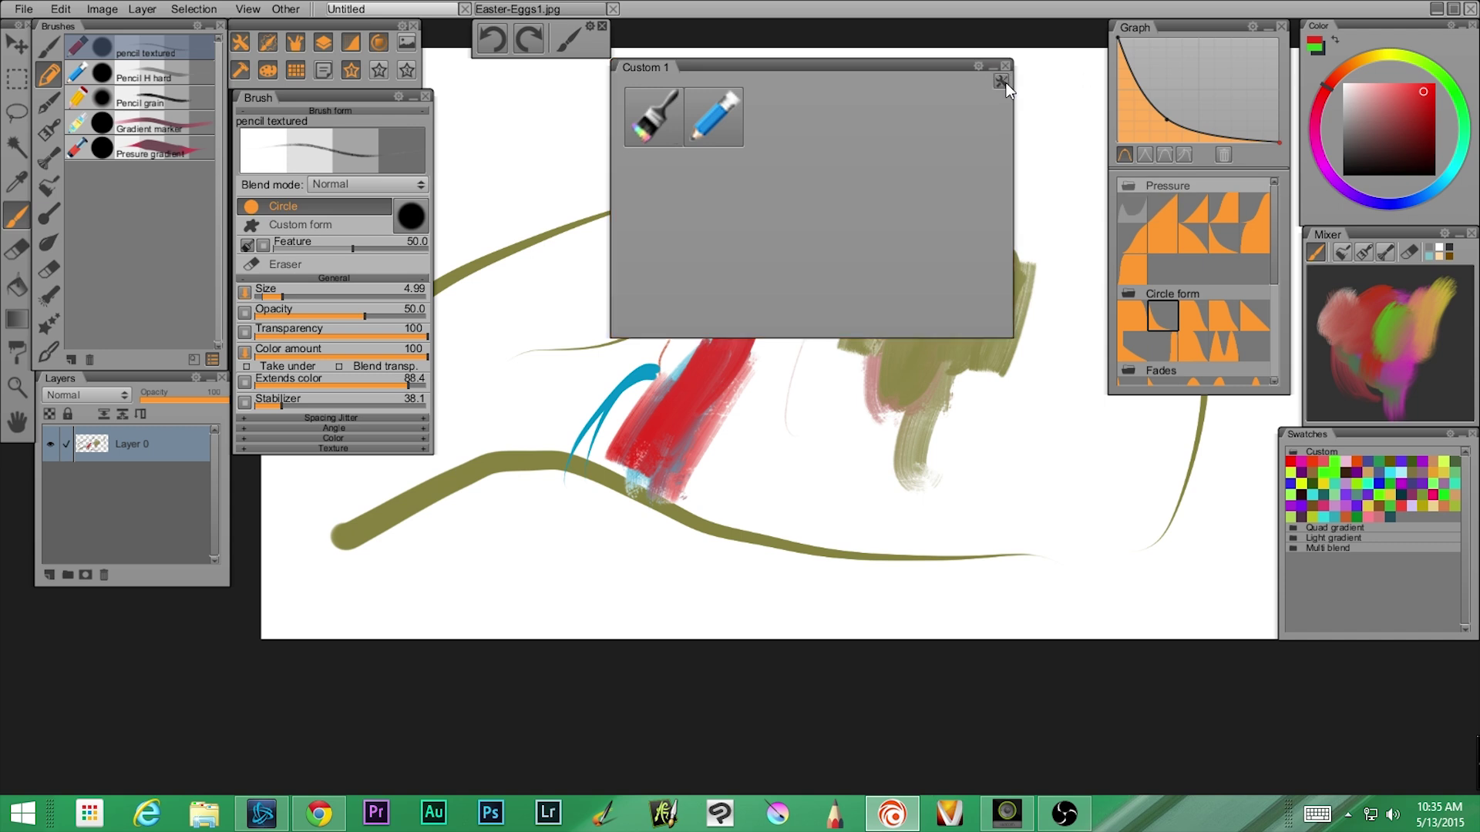
# Paint thin red pencil strokes and wide red flat-brush strokes on the upper left.
pyautogui.click(722, 121)
pyautogui.moveTo(527, 124); pyautogui.dragTo(469, 254)
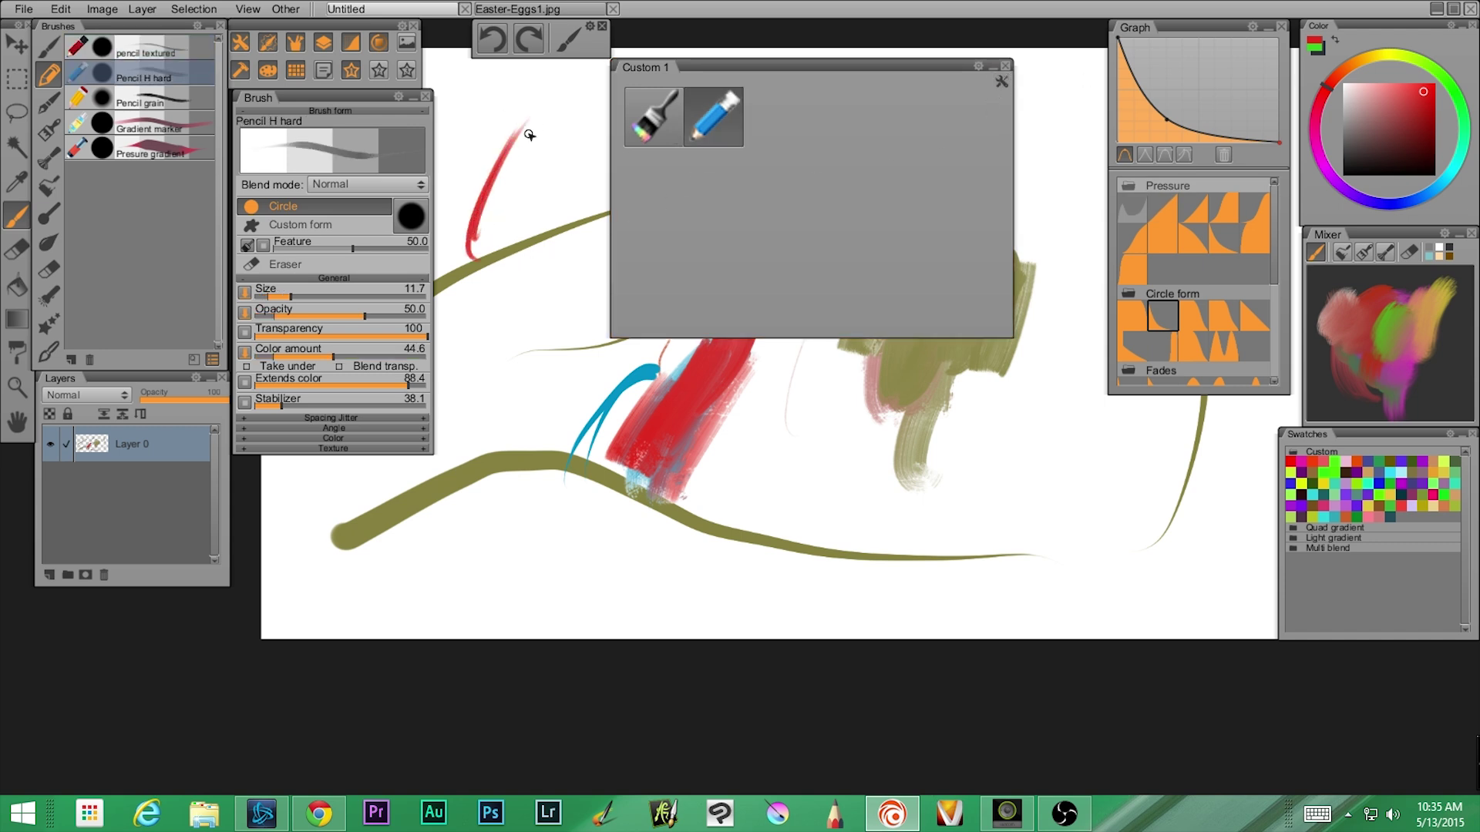
pyautogui.moveTo(530, 135)
pyautogui.mouseDown()
pyautogui.moveTo(510, 277)
pyautogui.moveTo(555, 343)
pyautogui.mouseUp()
pyautogui.click(654, 117)
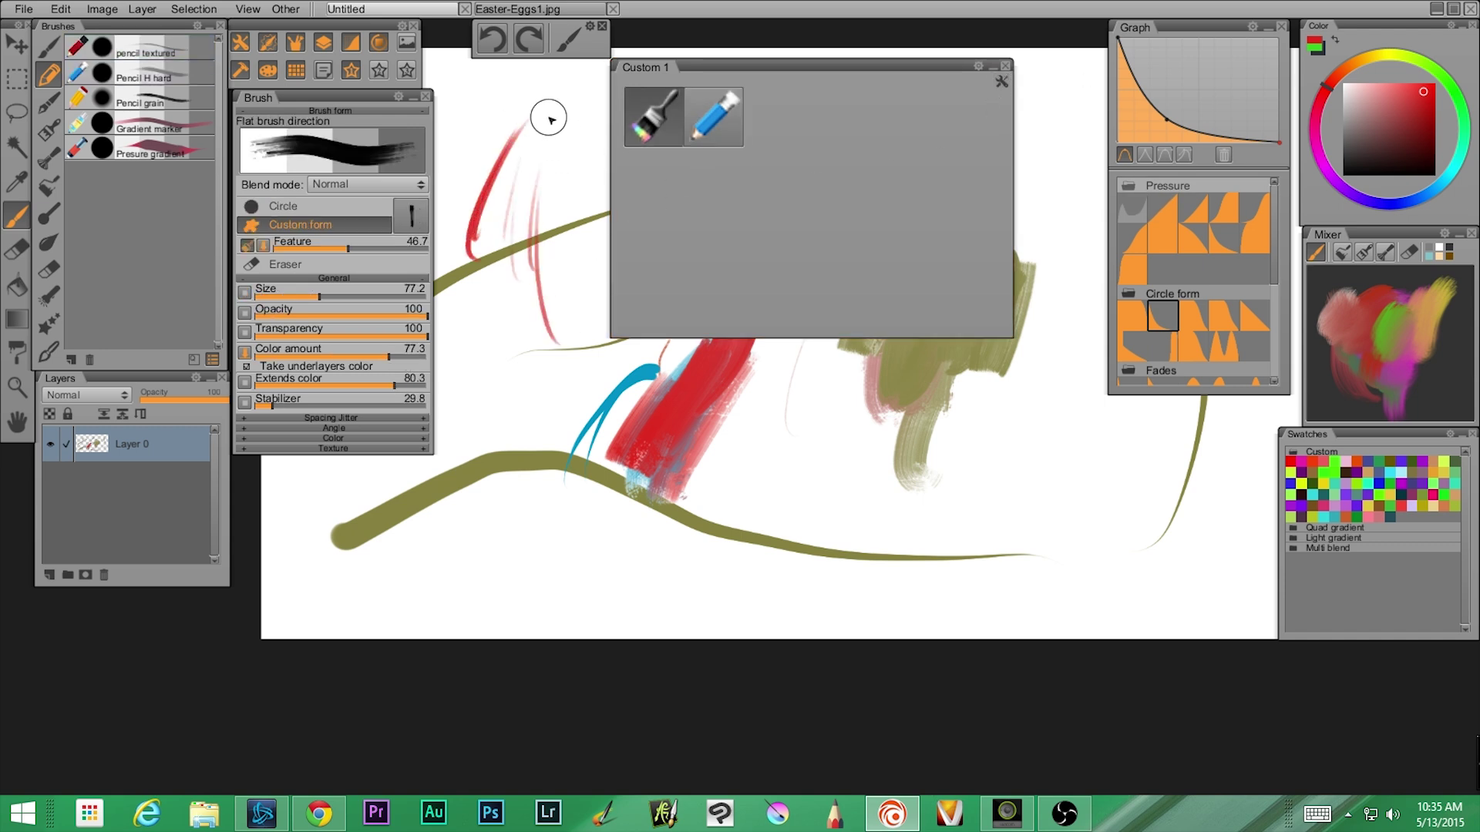
pyautogui.moveTo(551, 119)
pyautogui.mouseDown()
pyautogui.moveTo(532, 370)
pyautogui.moveTo(501, 339)
pyautogui.mouseUp()
pyautogui.moveTo(525, 152); pyautogui.dragTo(463, 358)
# Draw thin red Pencil H hard lines across the lower left near the blue stroke.
pyautogui.click(714, 117)
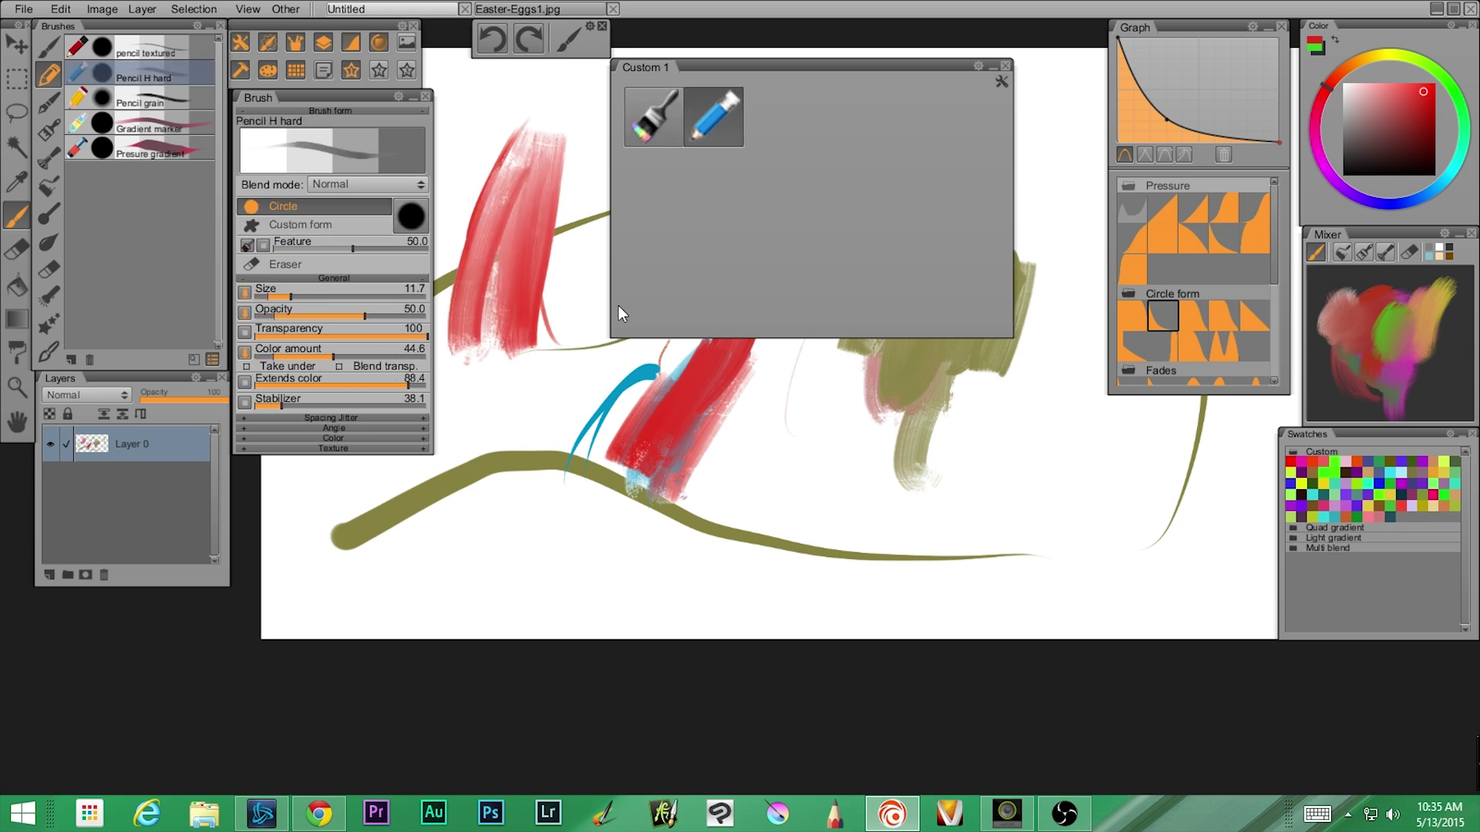
pyautogui.moveTo(549, 398); pyautogui.dragTo(537, 558)
pyautogui.moveTo(543, 461); pyautogui.dragTo(539, 569)
pyautogui.moveTo(561, 470)
pyautogui.mouseDown()
pyautogui.moveTo(565, 523)
pyautogui.moveTo(617, 584)
pyautogui.mouseUp()
pyautogui.moveTo(559, 470); pyautogui.dragTo(654, 593)
pyautogui.moveTo(566, 472); pyautogui.dragTo(640, 581)
pyautogui.moveTo(523, 393); pyautogui.dragTo(555, 595)
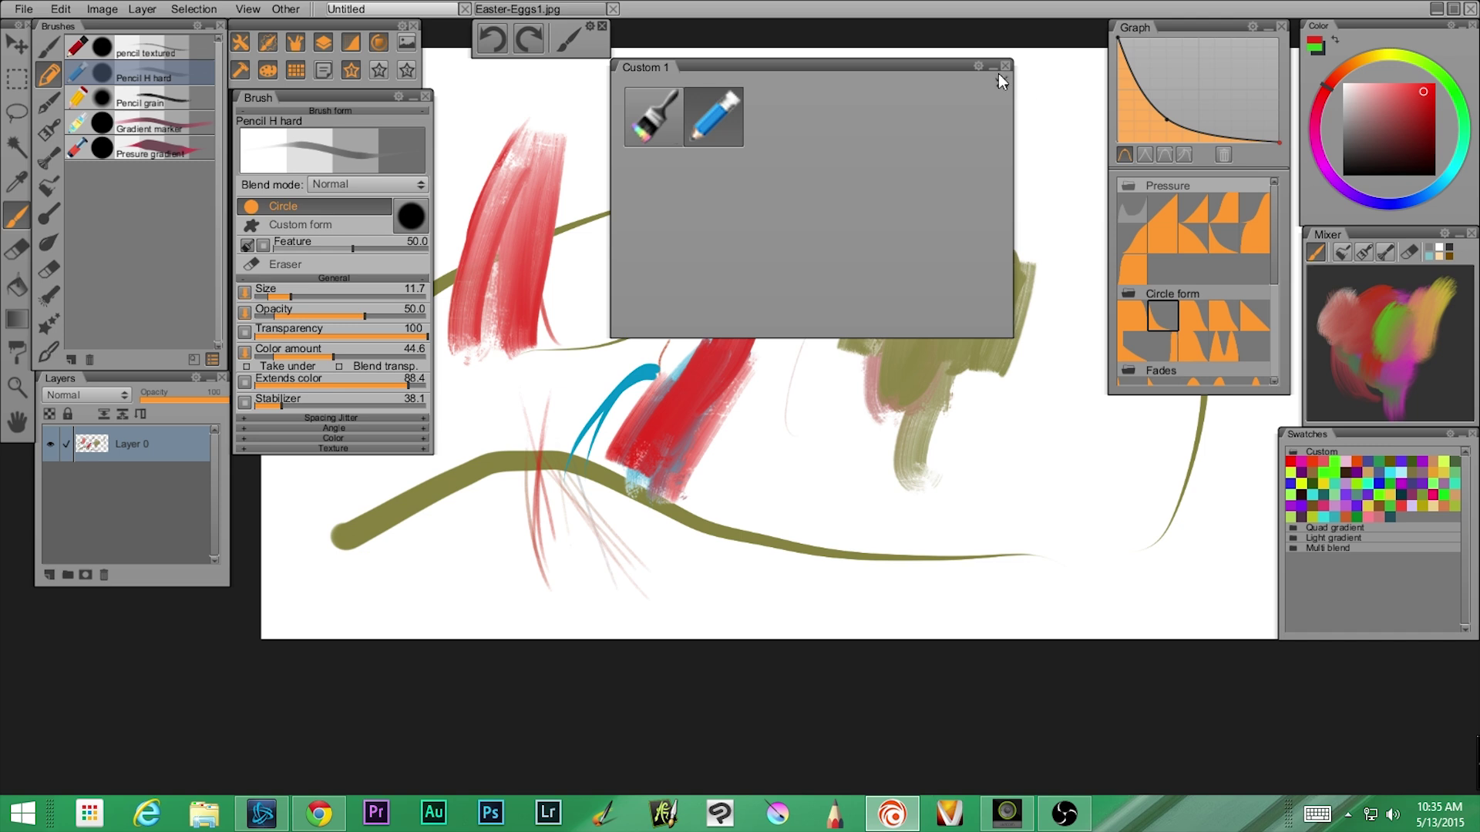
# Open the empty Custom 2 and Custom 3 panels, shifting Custom 3 aside.
pyautogui.click(376, 71)
pyautogui.click(406, 71)
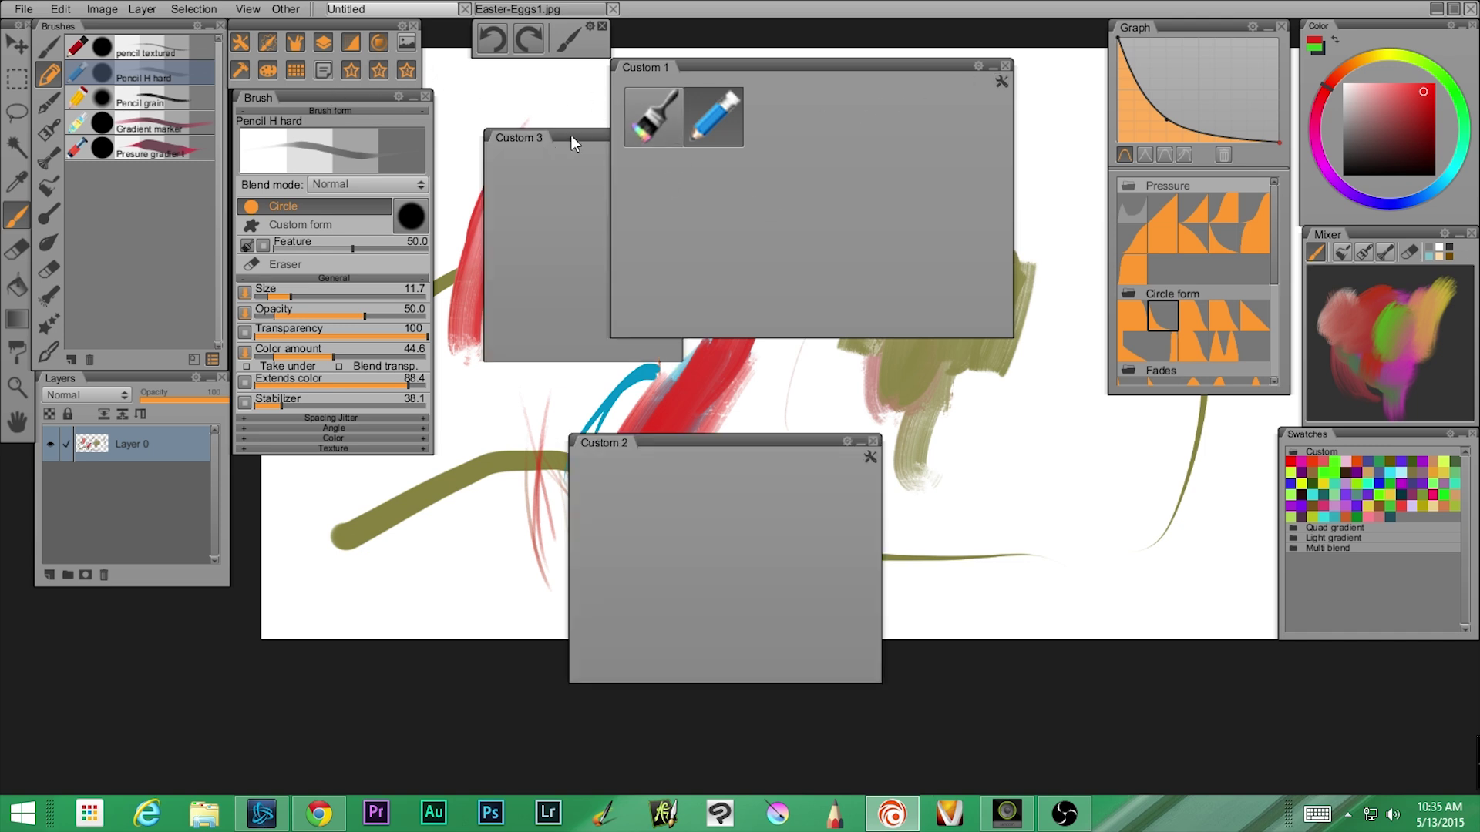
pyautogui.moveTo(585, 127)
pyautogui.mouseDown()
pyautogui.moveTo(557, 154)
pyautogui.moveTo(592, 174)
pyautogui.mouseUp()
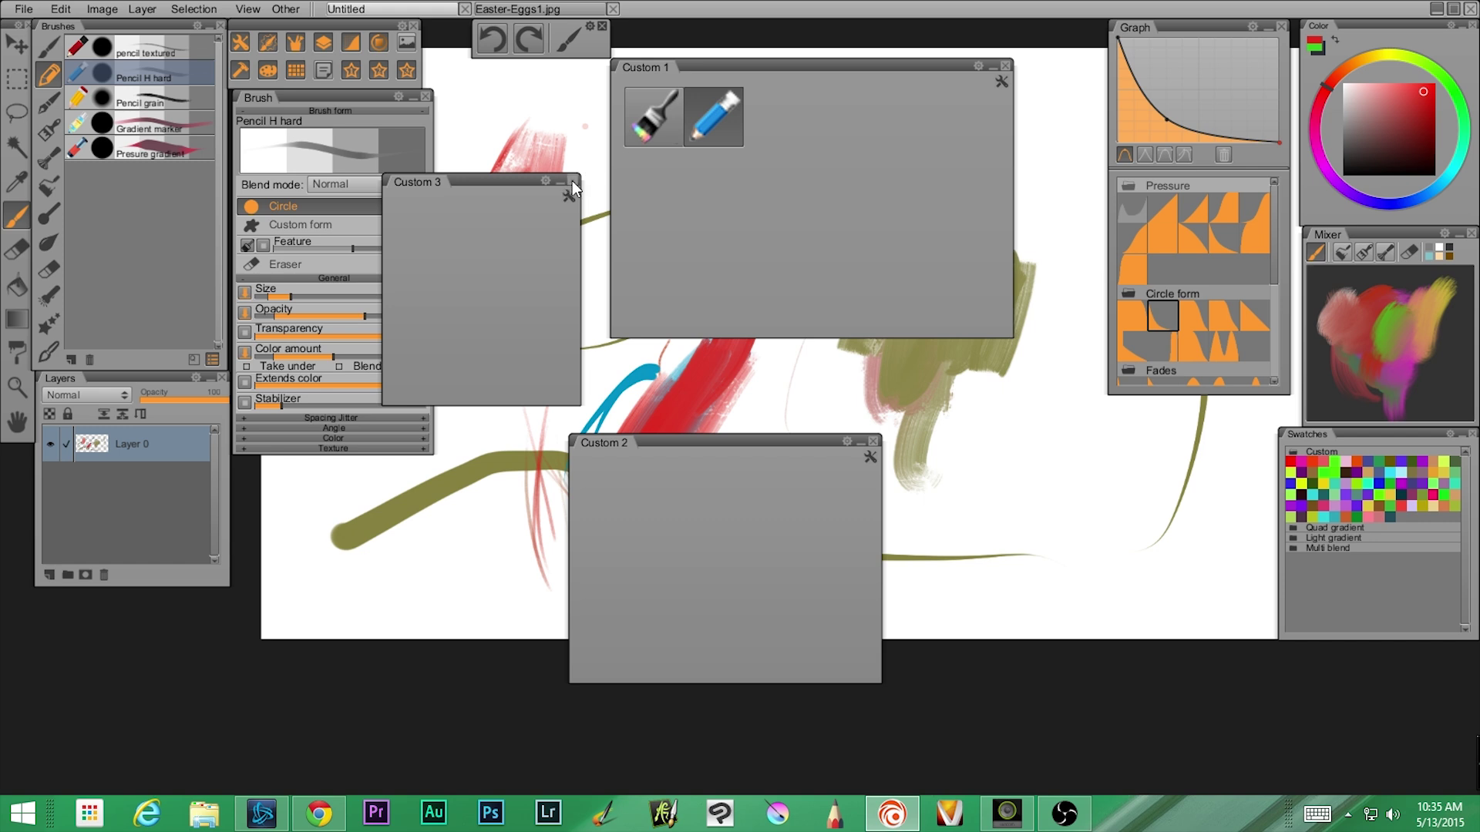
# Close the Custom 3, 2 and 1 panels, then briefly open and close the Navigator.
pyautogui.click(574, 182)
pyautogui.click(873, 442)
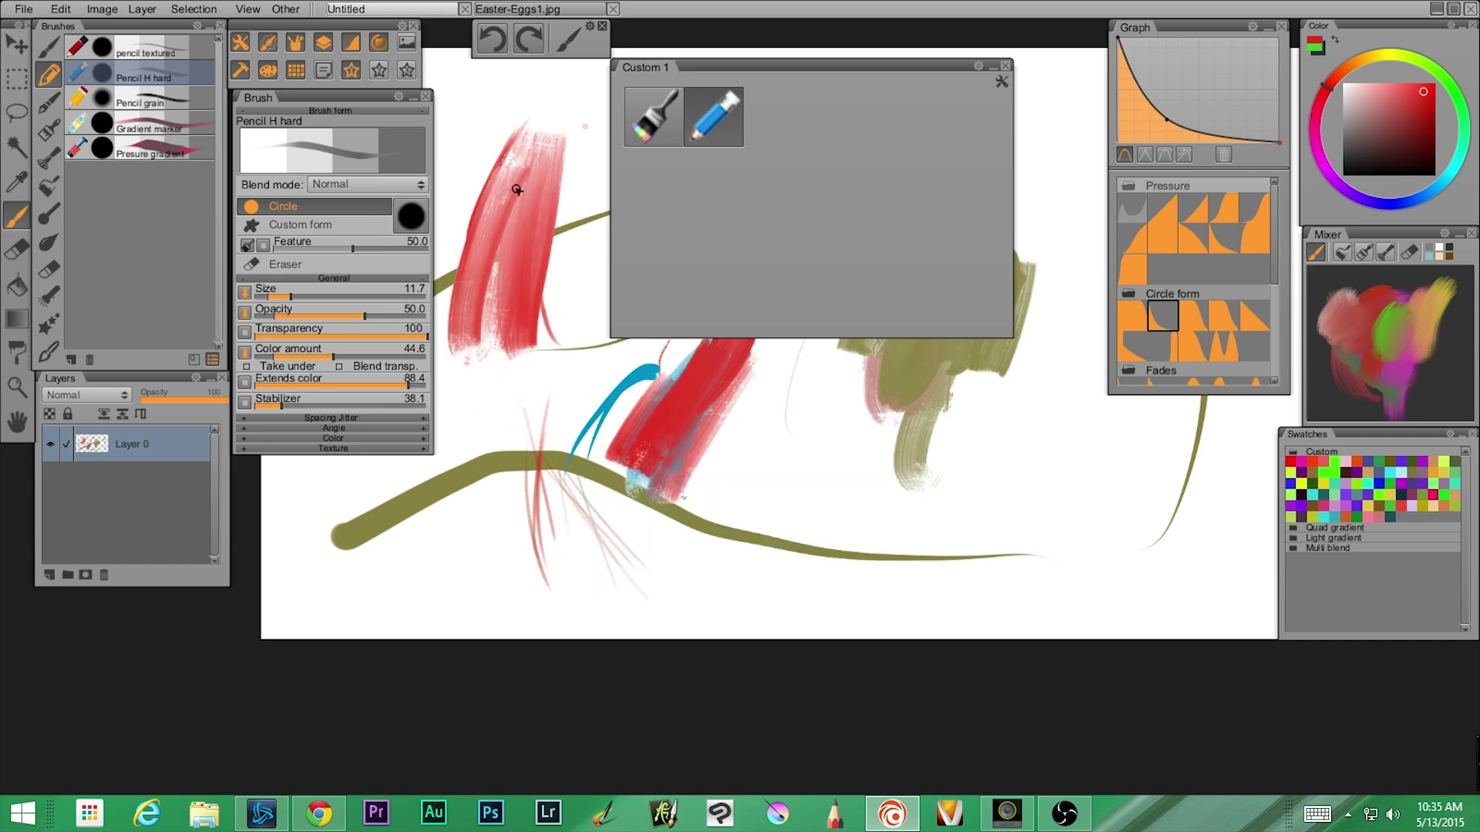
pyautogui.click(1010, 68)
pyautogui.click(407, 44)
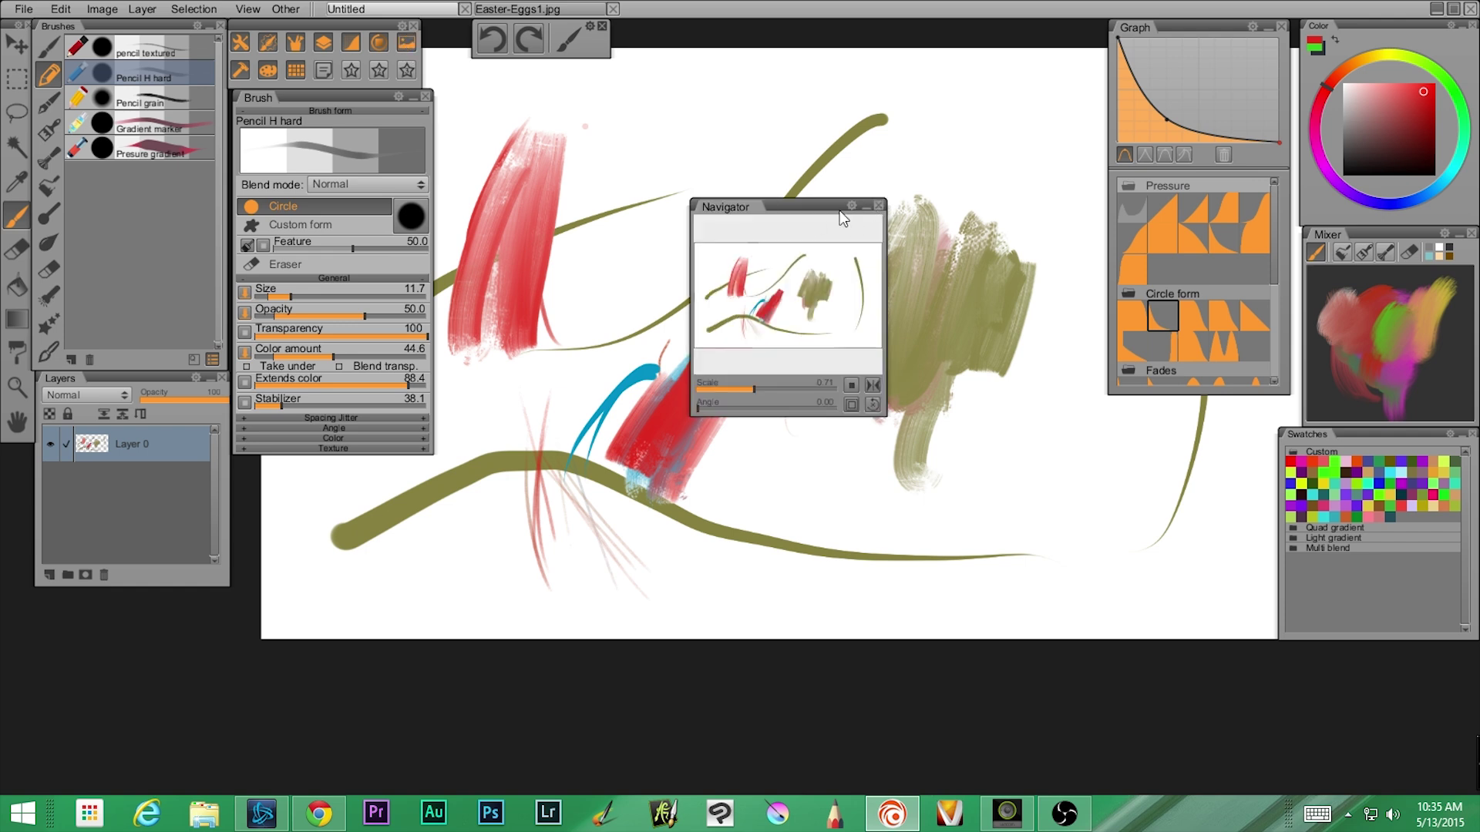
pyautogui.click(878, 205)
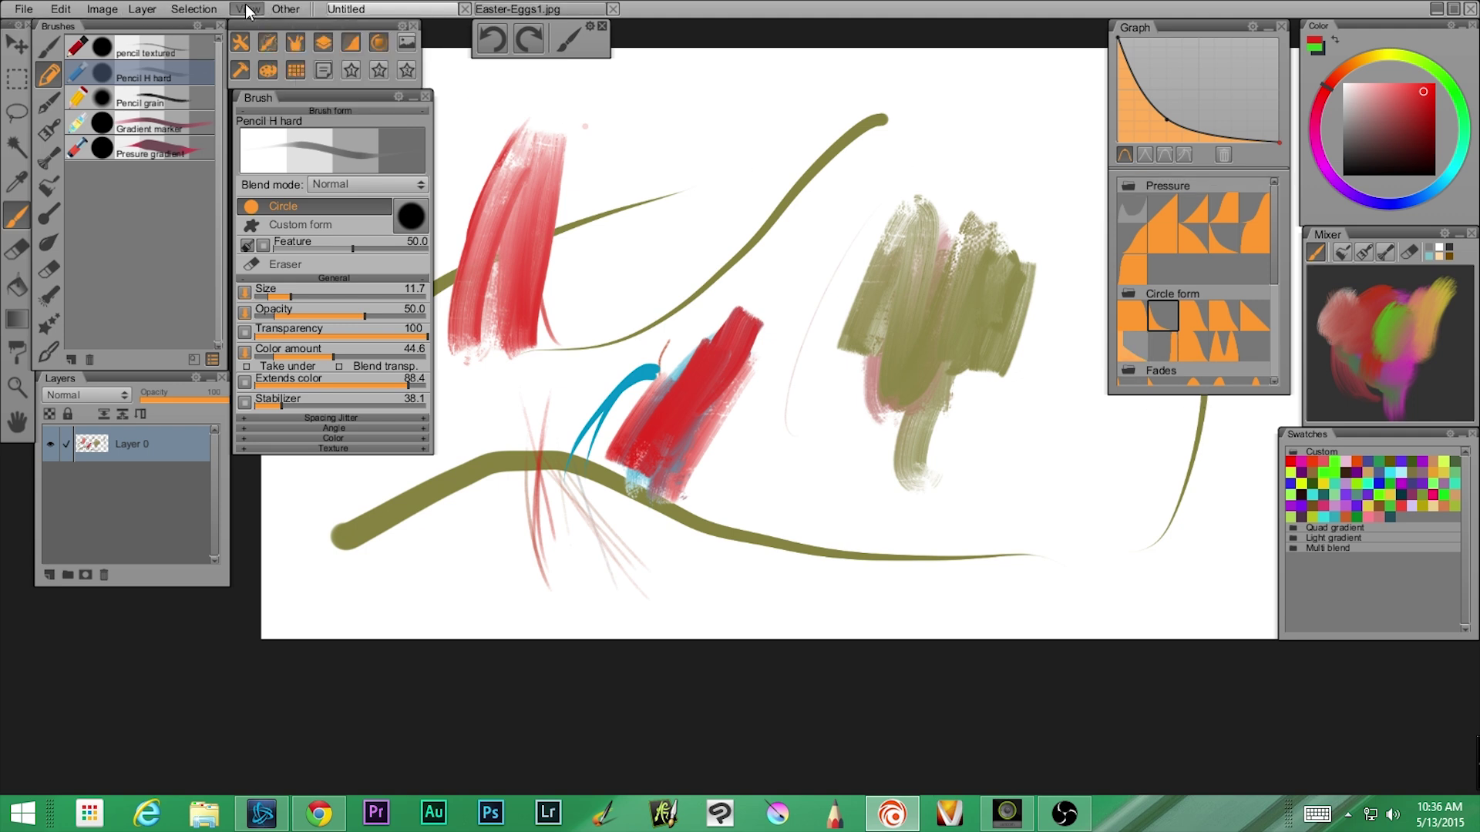
pyautogui.moveTo(194, 14)
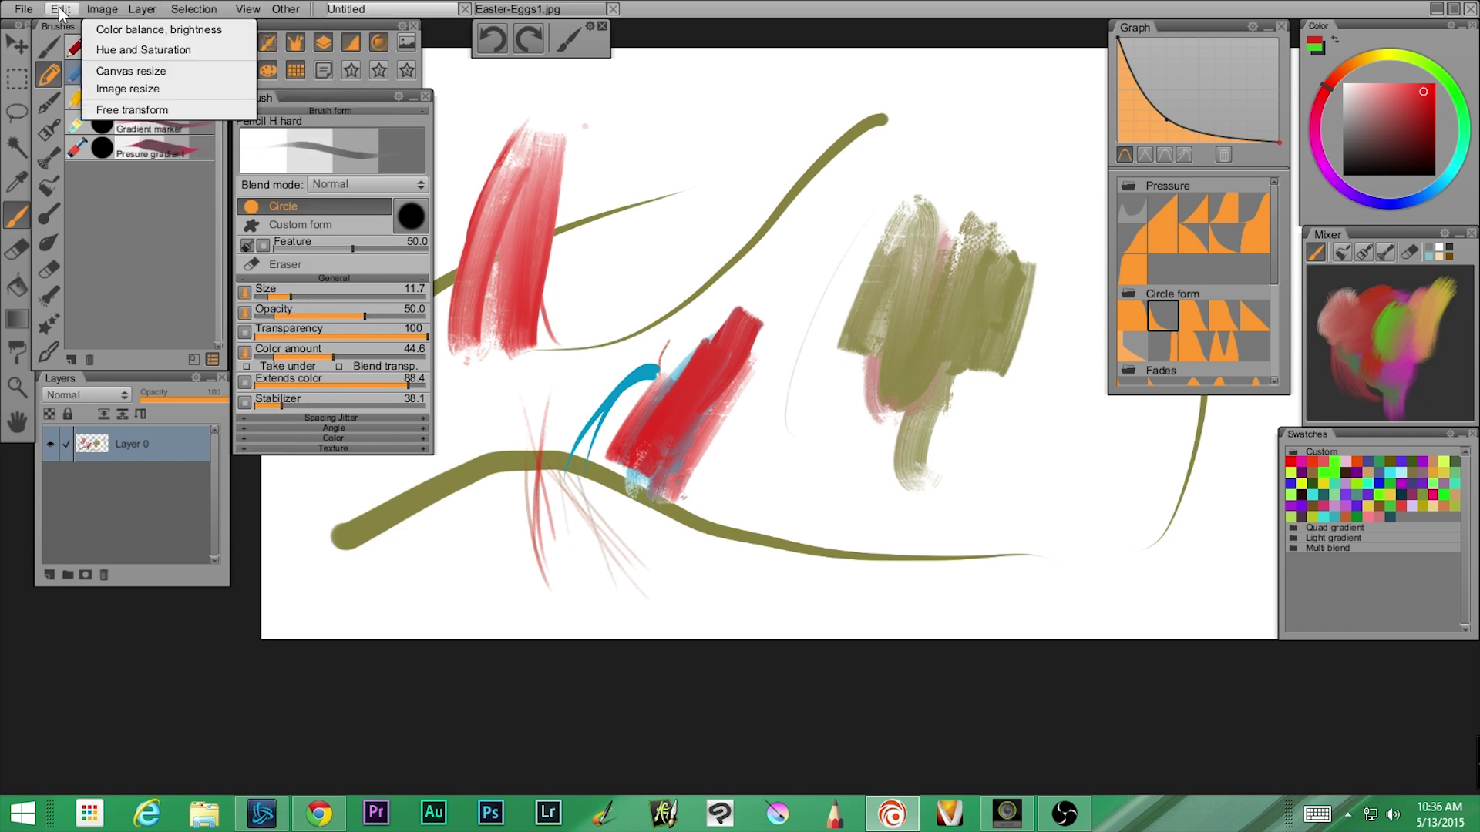
pyautogui.click(125, 35)
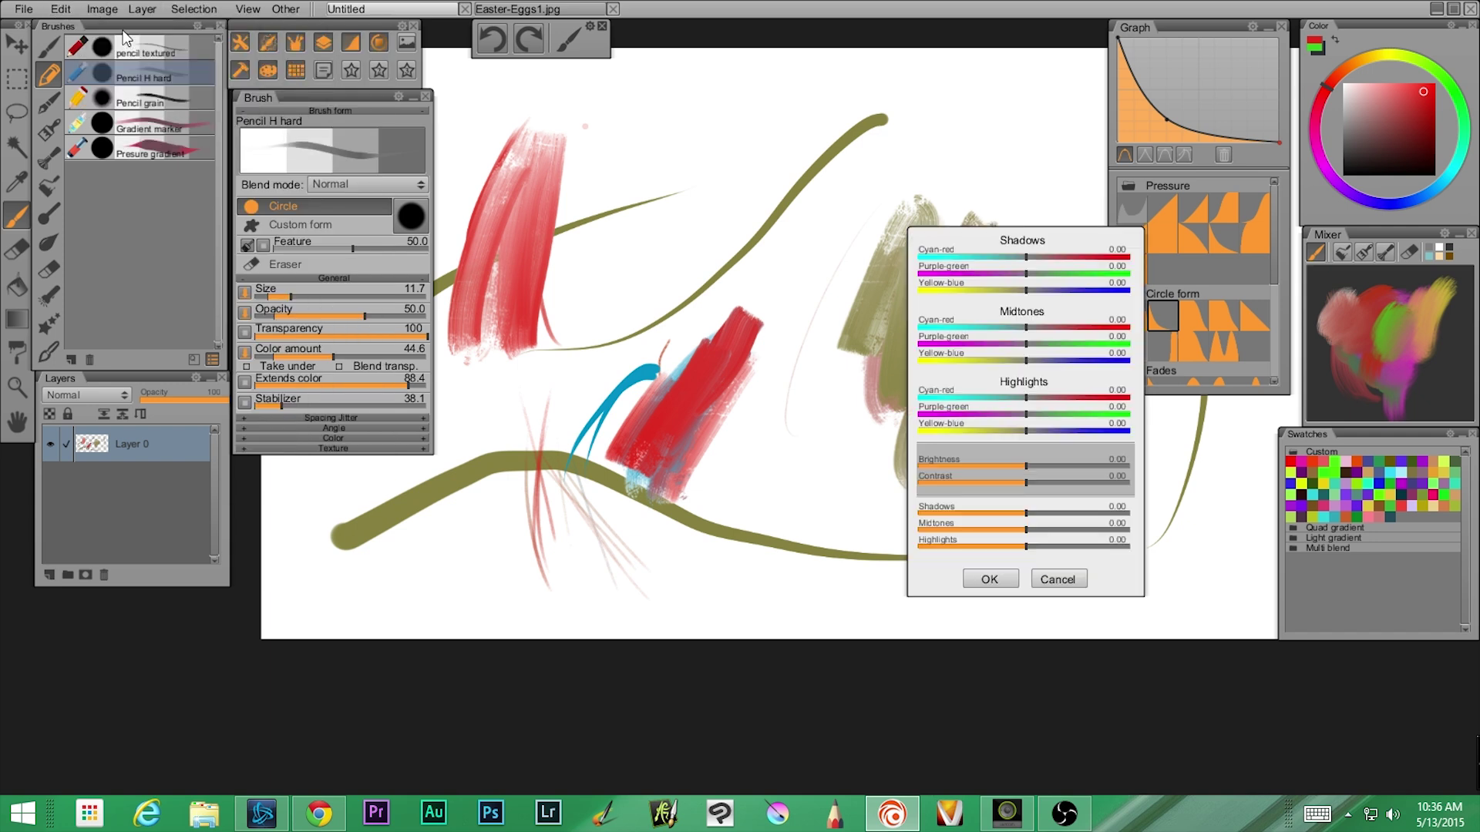
pyautogui.moveTo(1026, 326); pyautogui.dragTo(978, 341)
pyautogui.moveTo(1033, 363); pyautogui.dragTo(1005, 361)
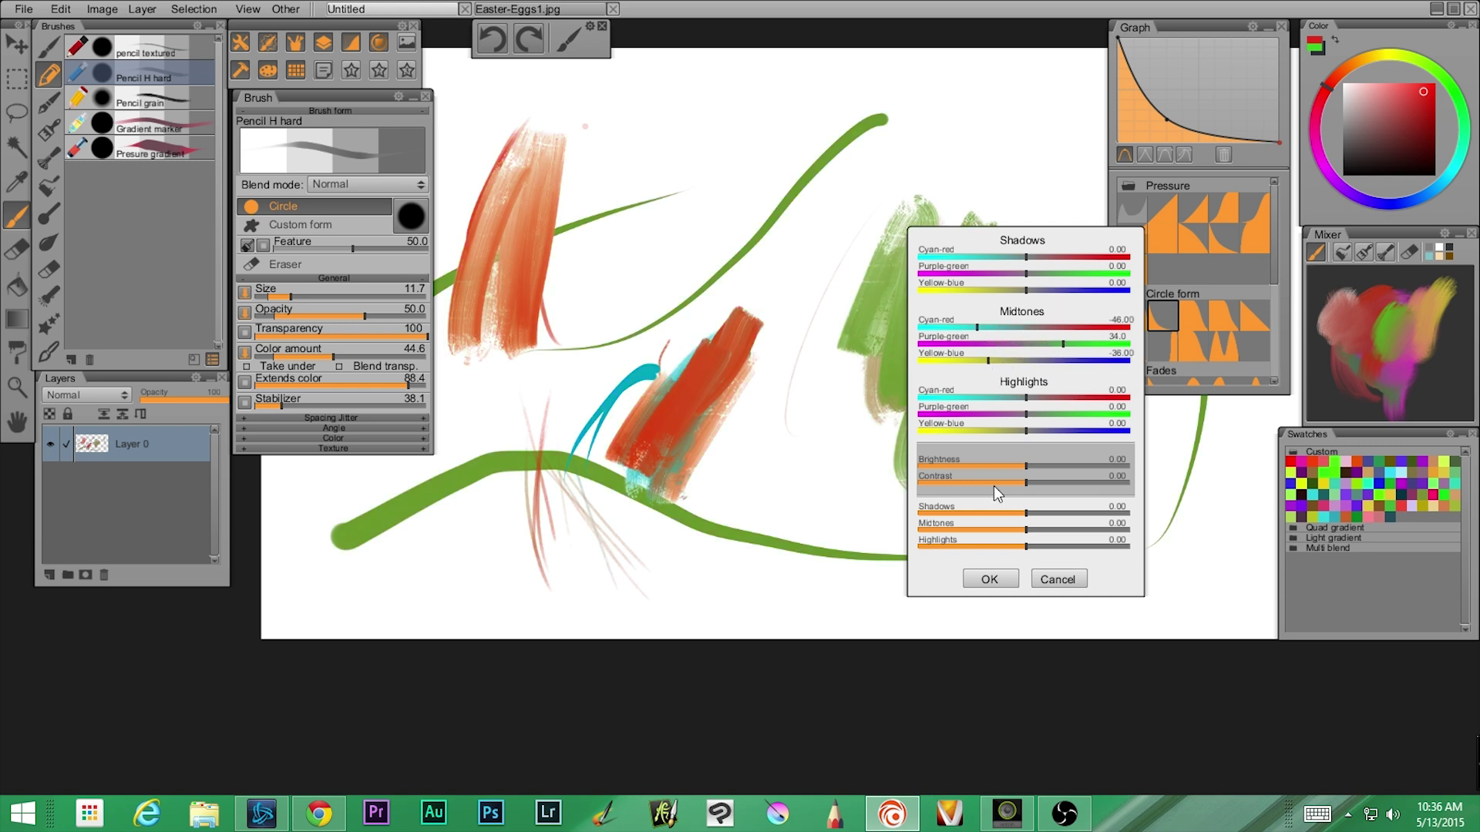
pyautogui.moveTo(1031, 465); pyautogui.dragTo(1110, 479)
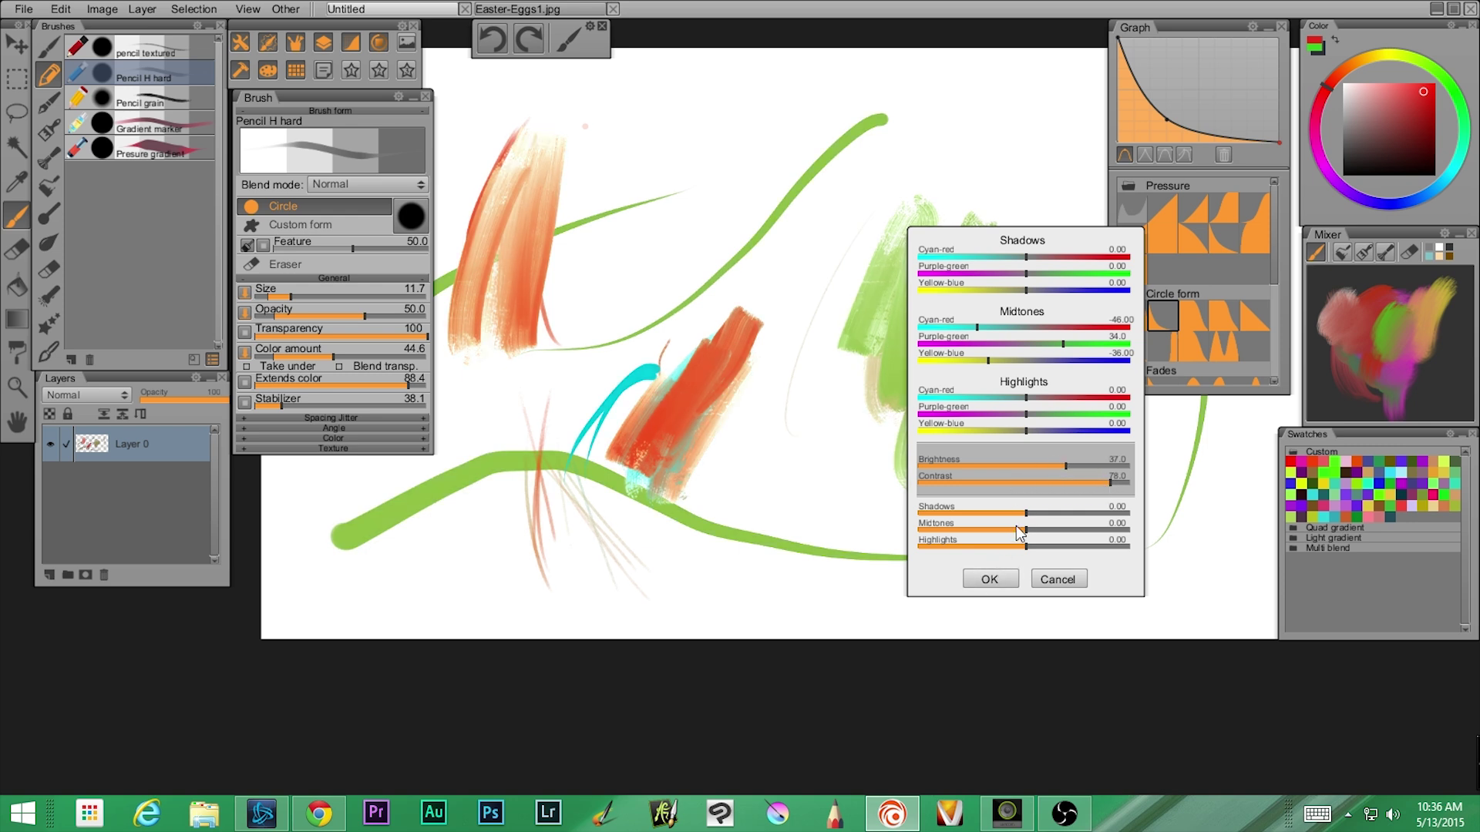
pyautogui.moveTo(1025, 529); pyautogui.dragTo(988, 532)
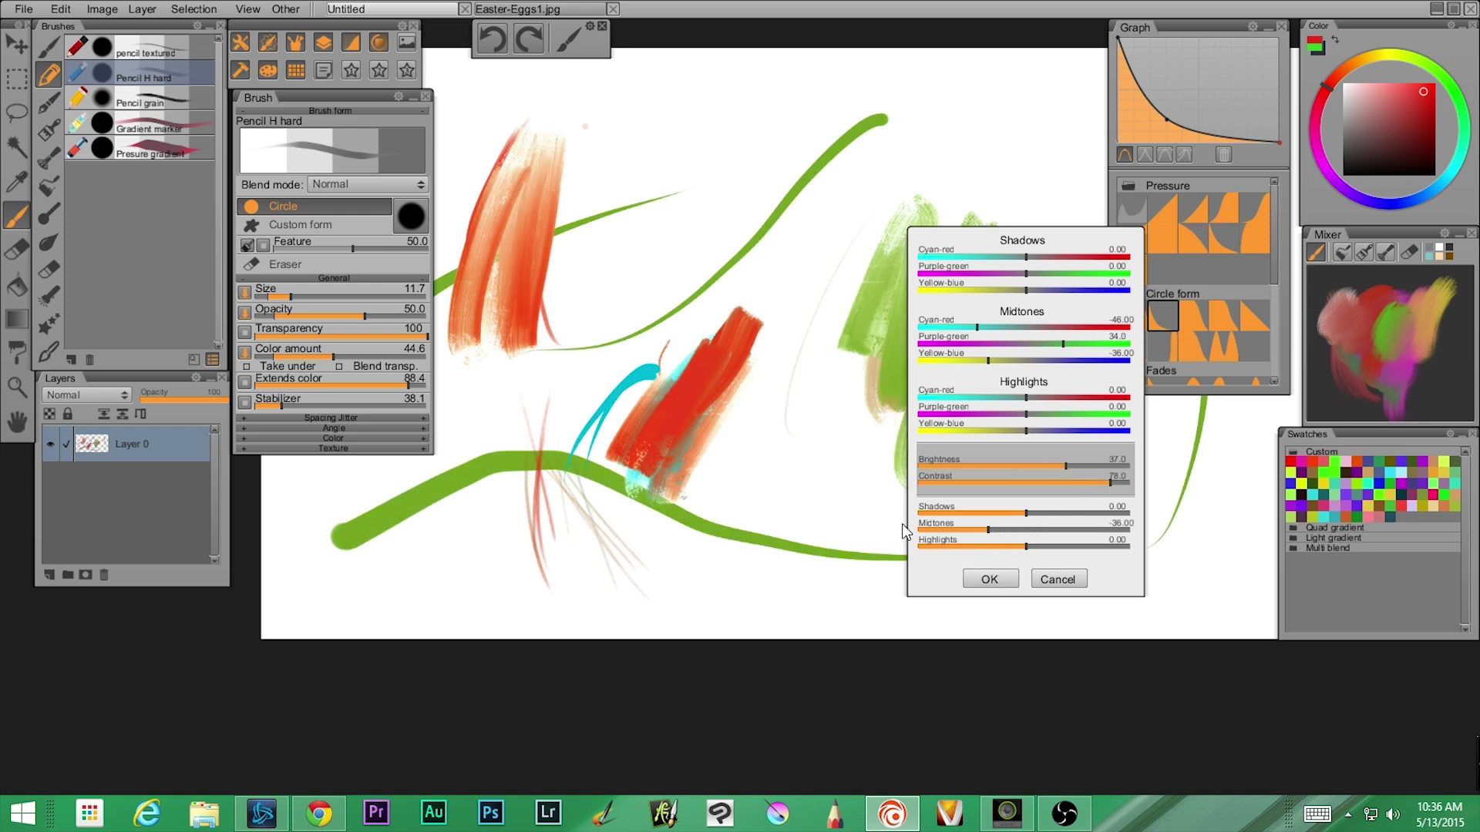
pyautogui.click(1038, 574)
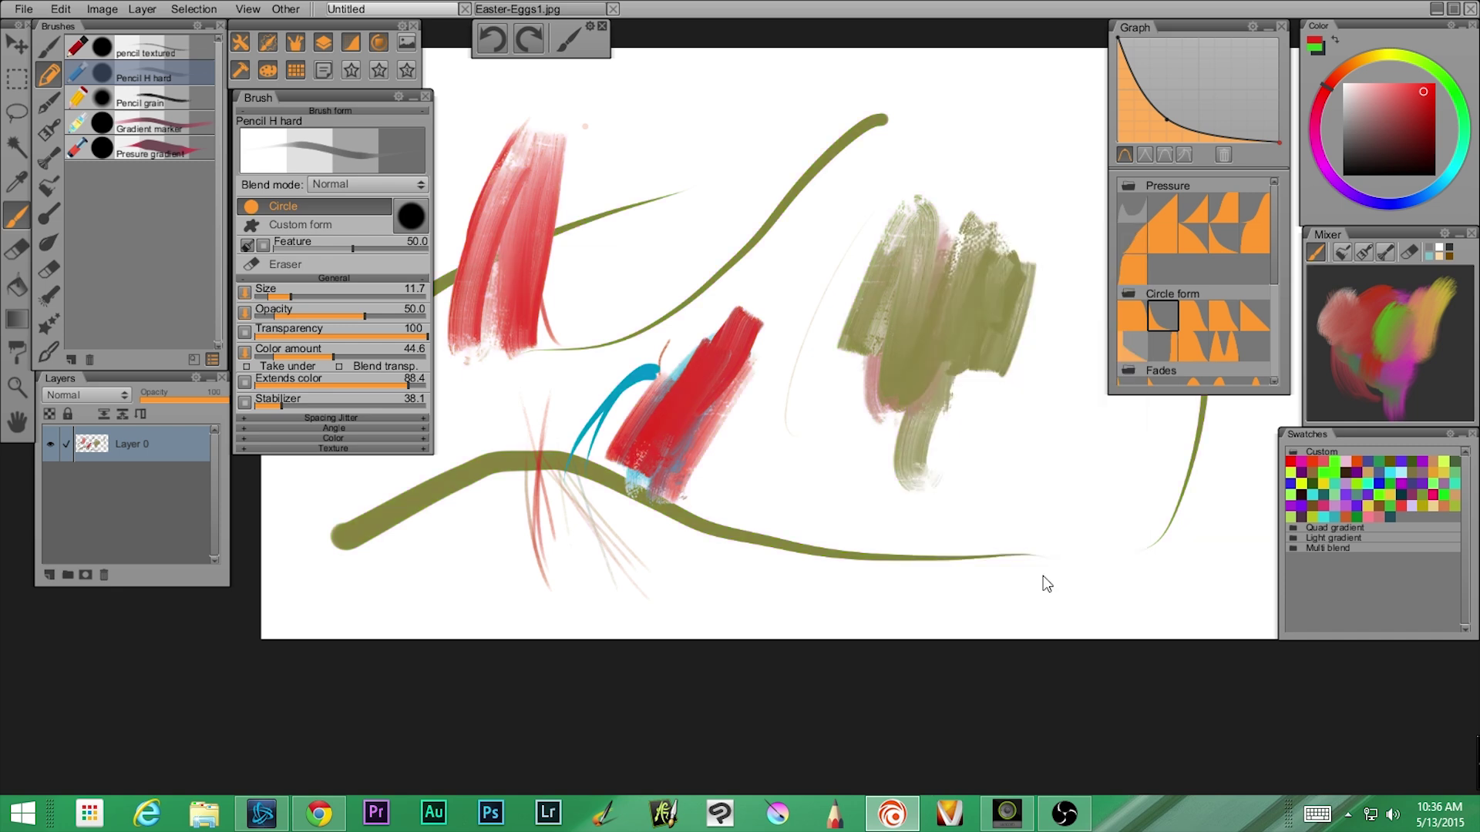
pyautogui.click(114, 12)
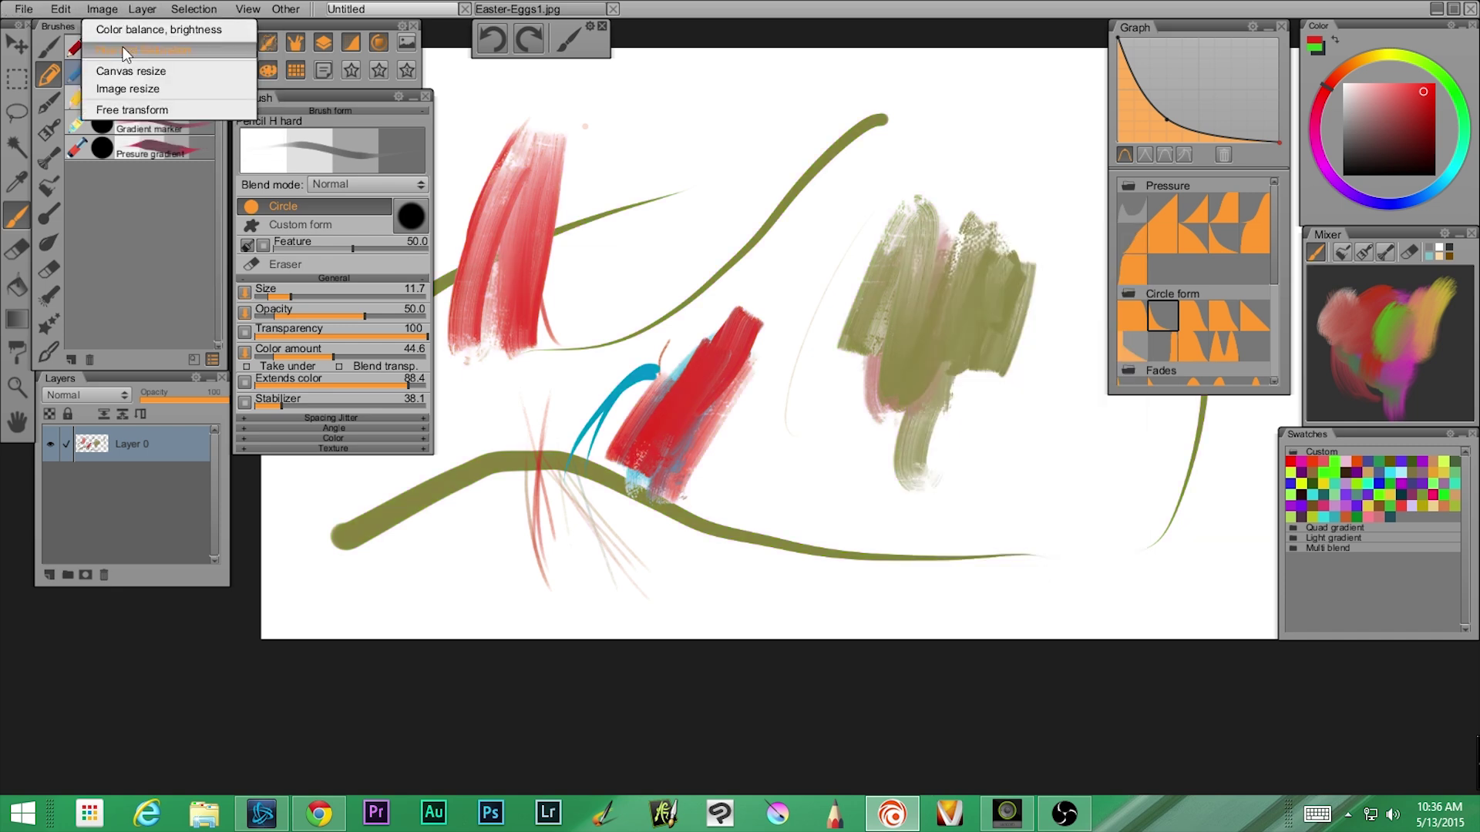
pyautogui.click(124, 48)
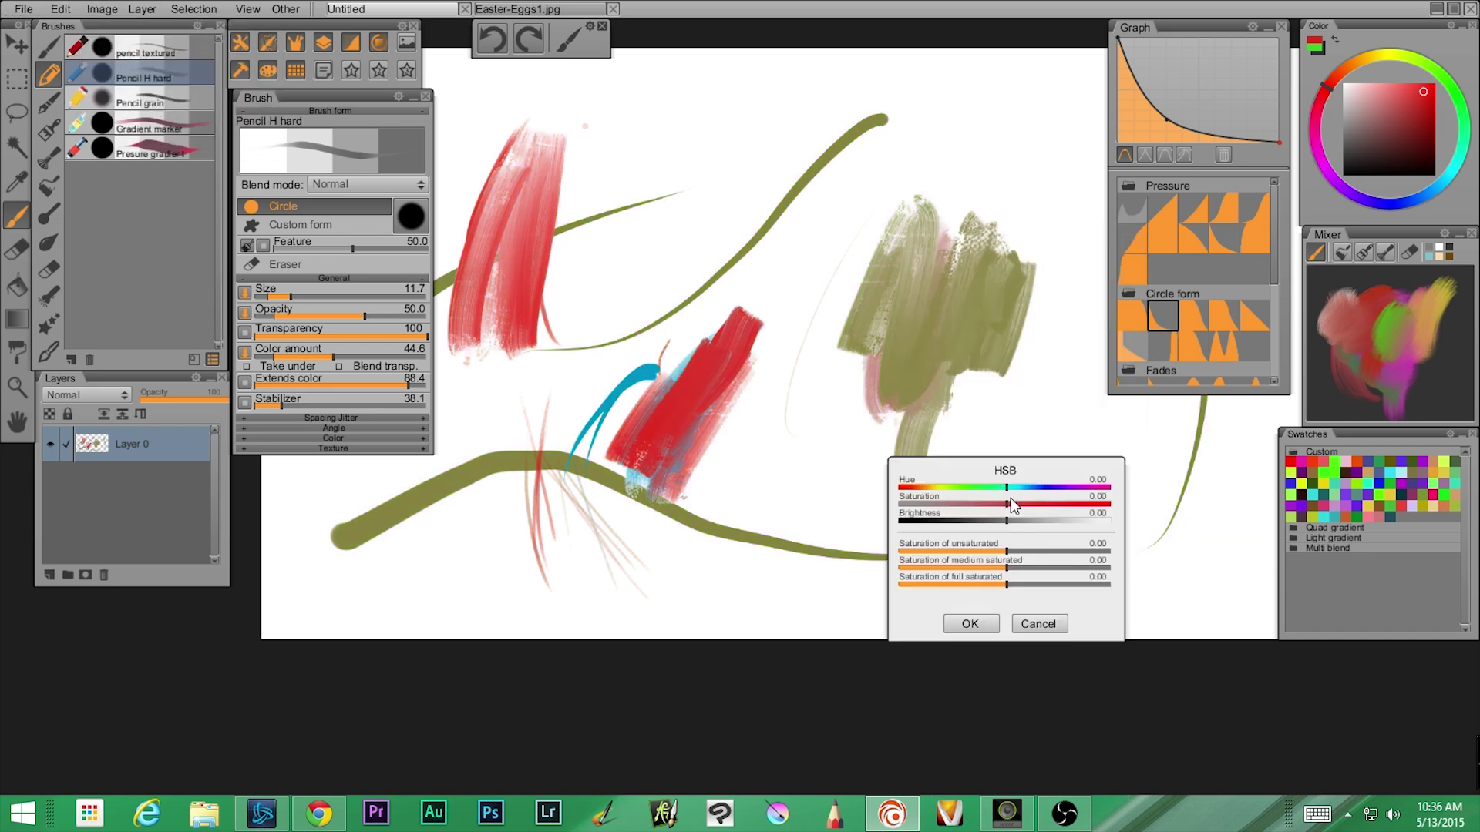
pyautogui.moveTo(1007, 504)
pyautogui.mouseDown()
pyautogui.moveTo(1079, 507)
pyautogui.moveTo(962, 518)
pyautogui.moveTo(1025, 521)
pyautogui.mouseUp()
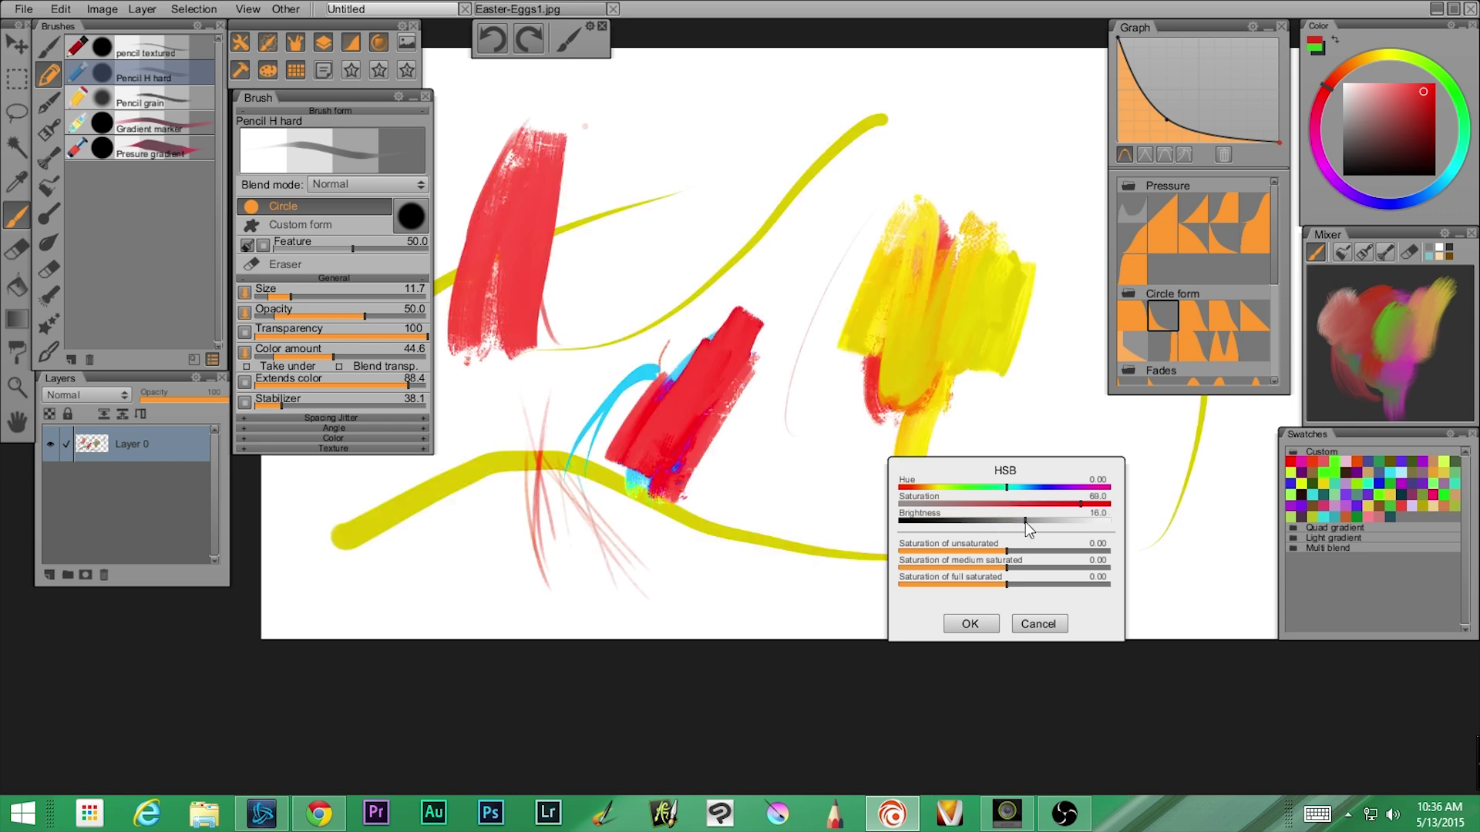
pyautogui.click(1036, 625)
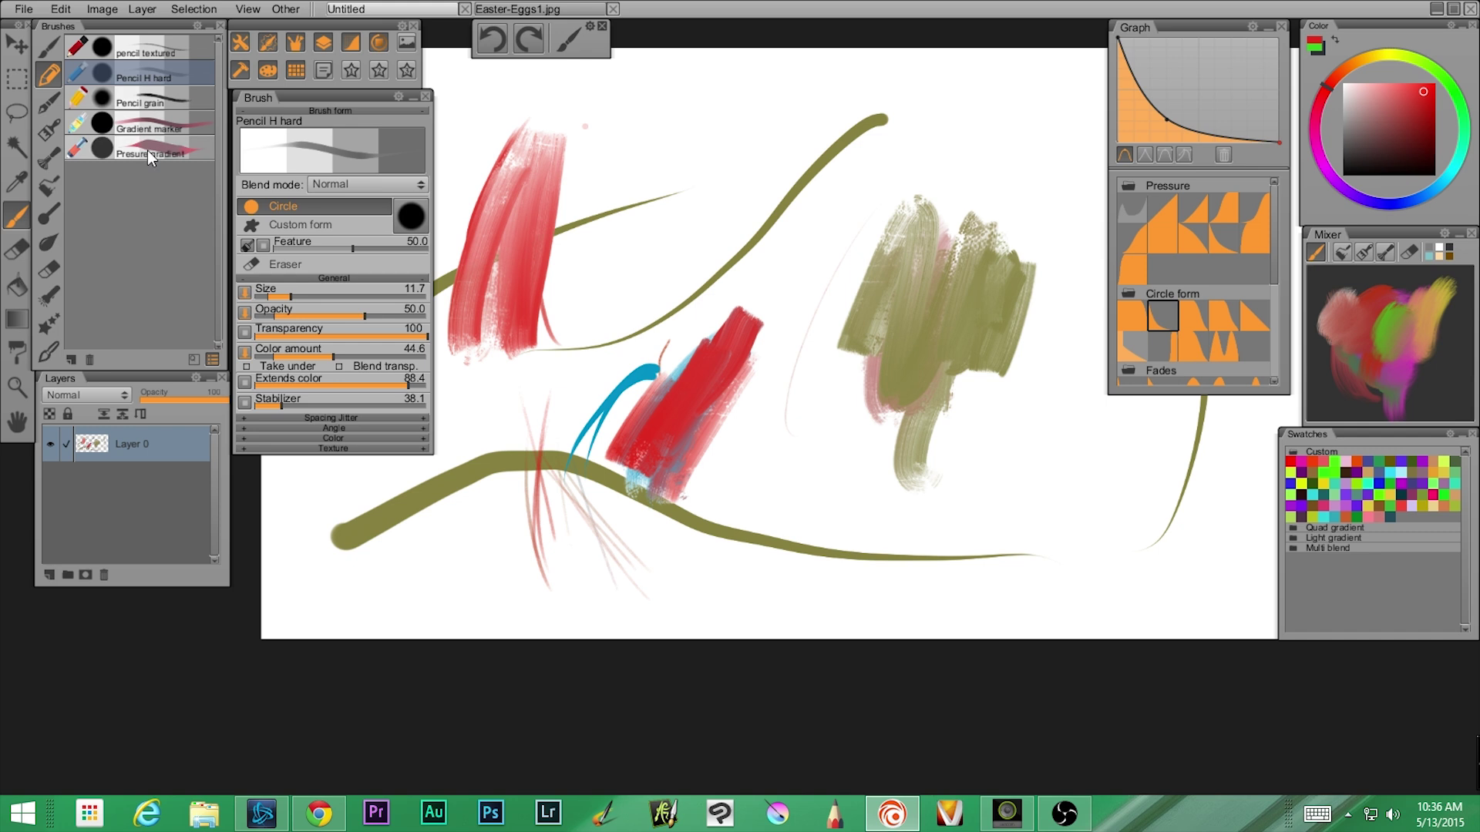
pyautogui.click(61, 9)
pyautogui.moveTo(101, 9)
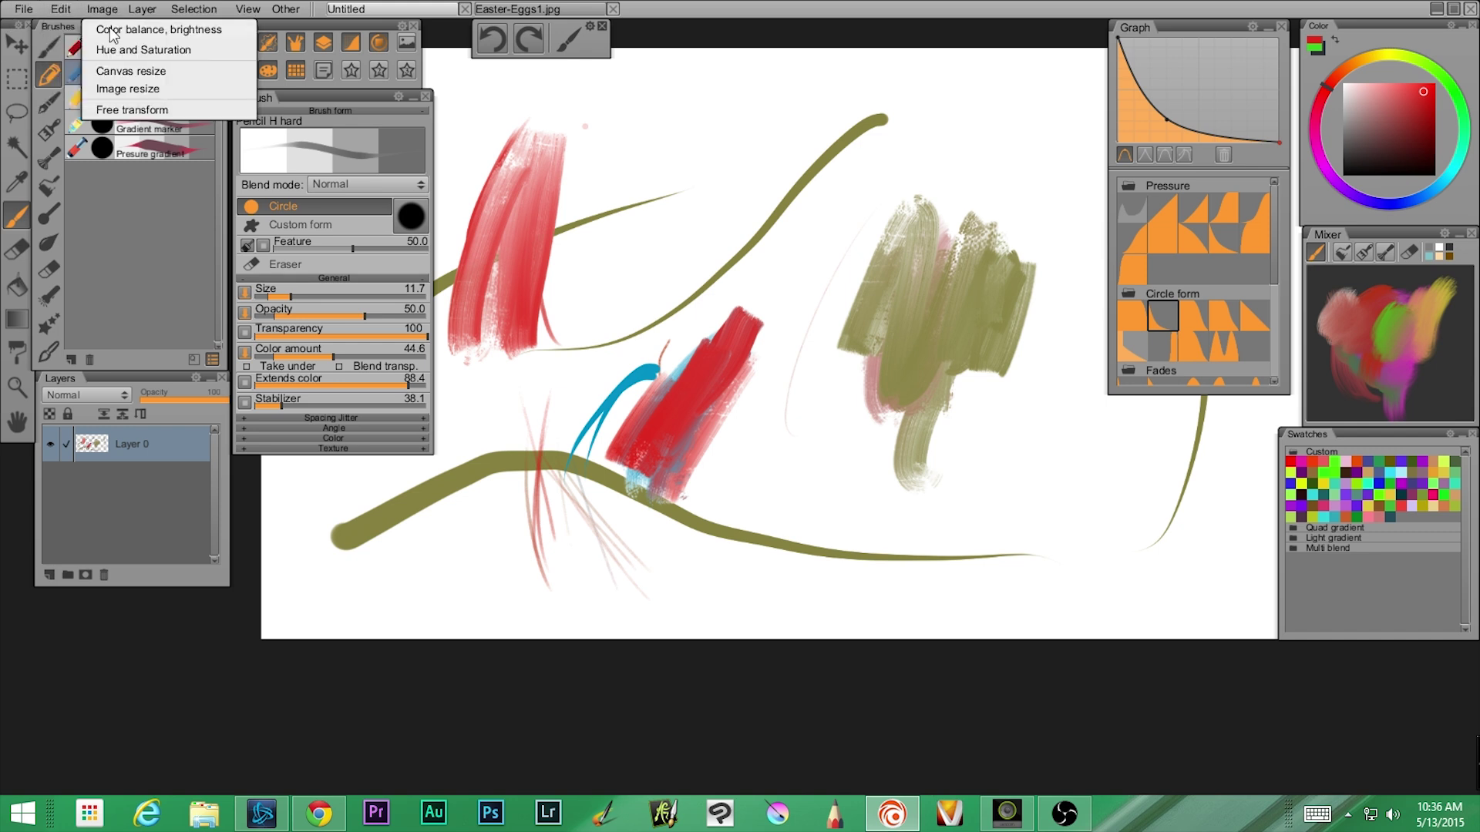
# Free-transform the whole painting, squashing it down from the top and in from the right, then apply.
pyautogui.click(127, 111)
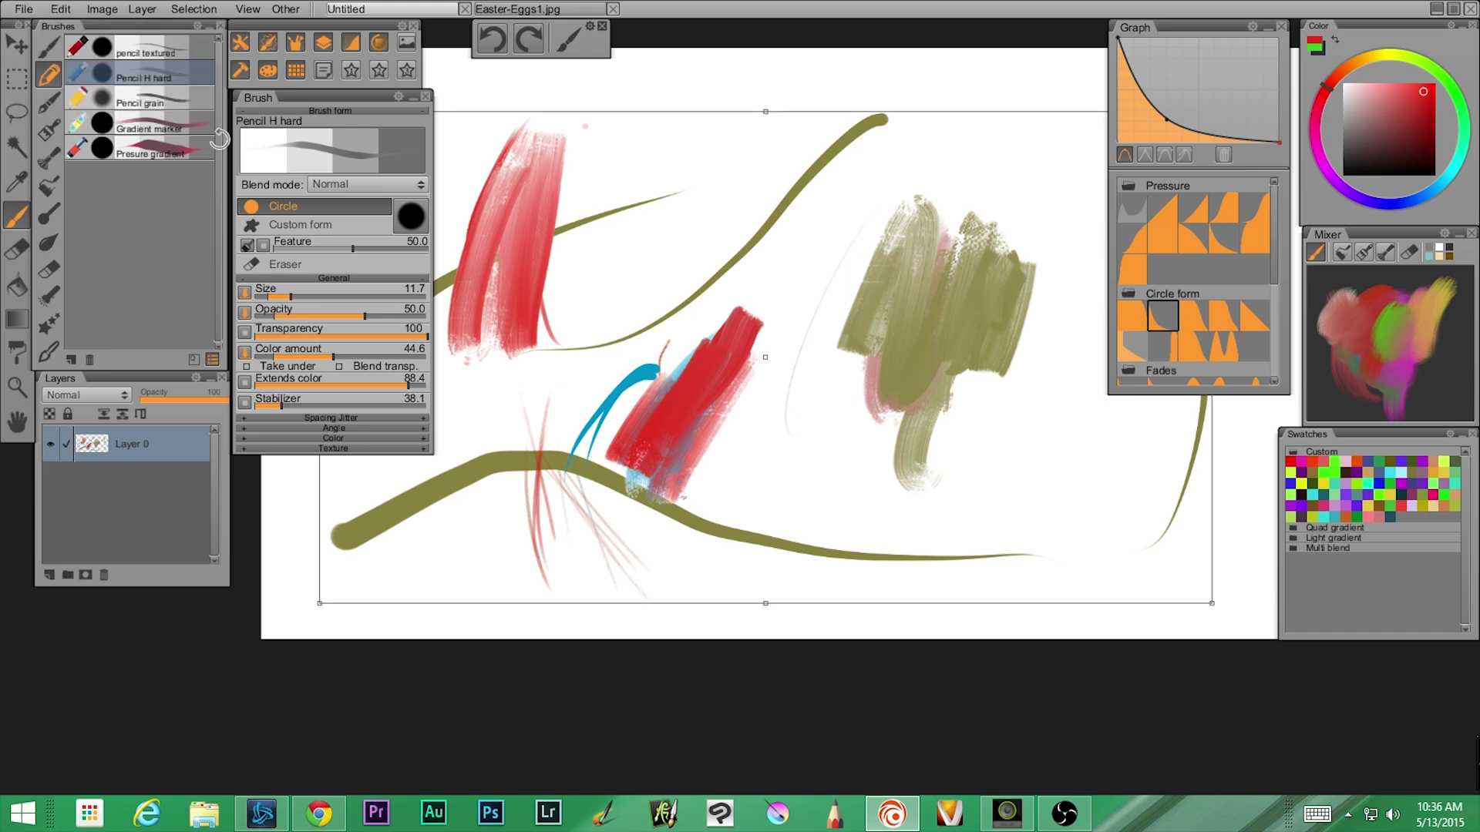
pyautogui.moveTo(765, 111); pyautogui.dragTo(766, 288)
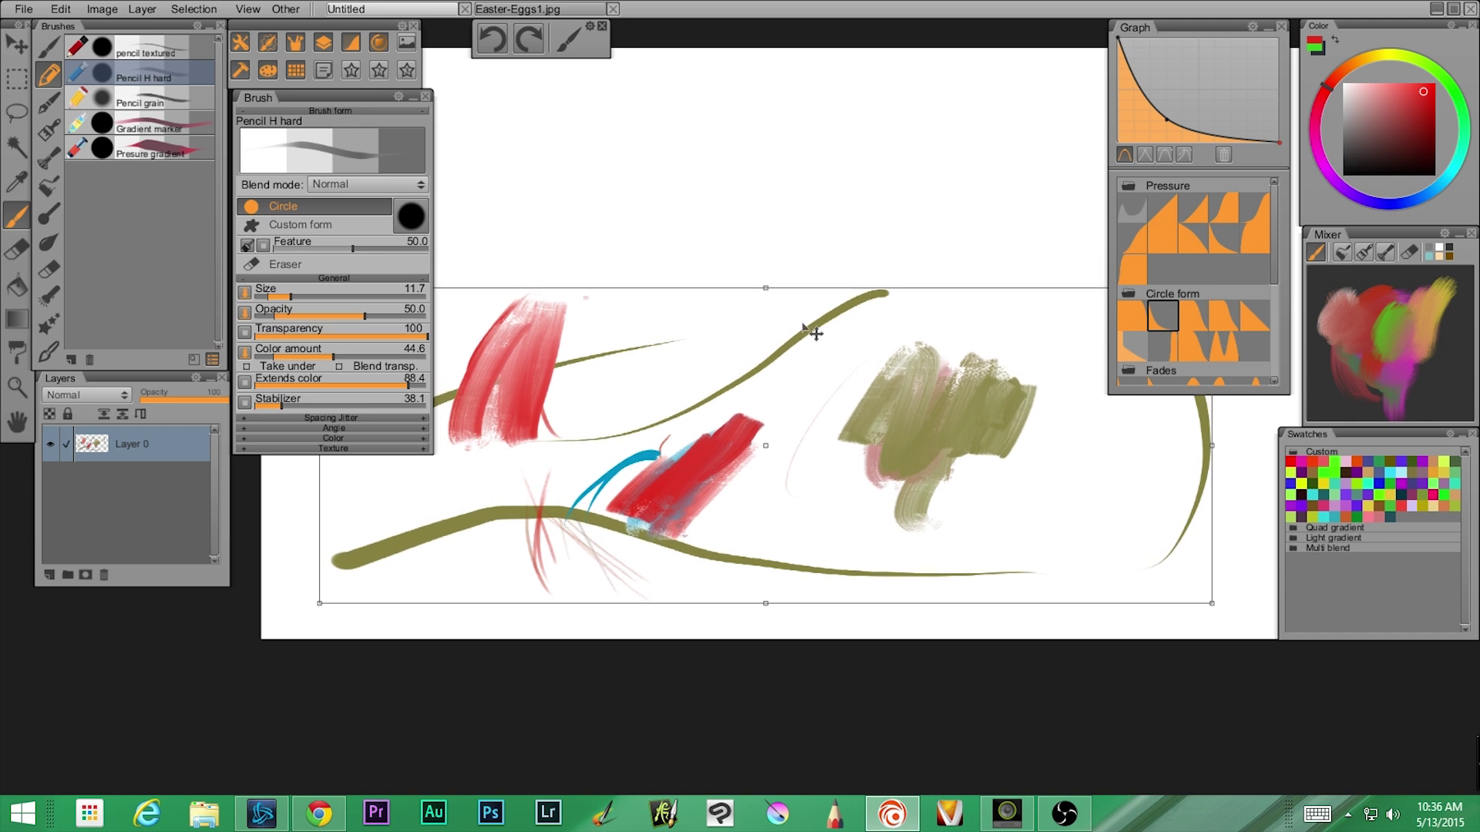
pyautogui.moveTo(1212, 603)
pyautogui.mouseDown()
pyautogui.moveTo(1050, 562)
pyautogui.moveTo(853, 560)
pyautogui.moveTo(835, 576)
pyautogui.mouseUp()
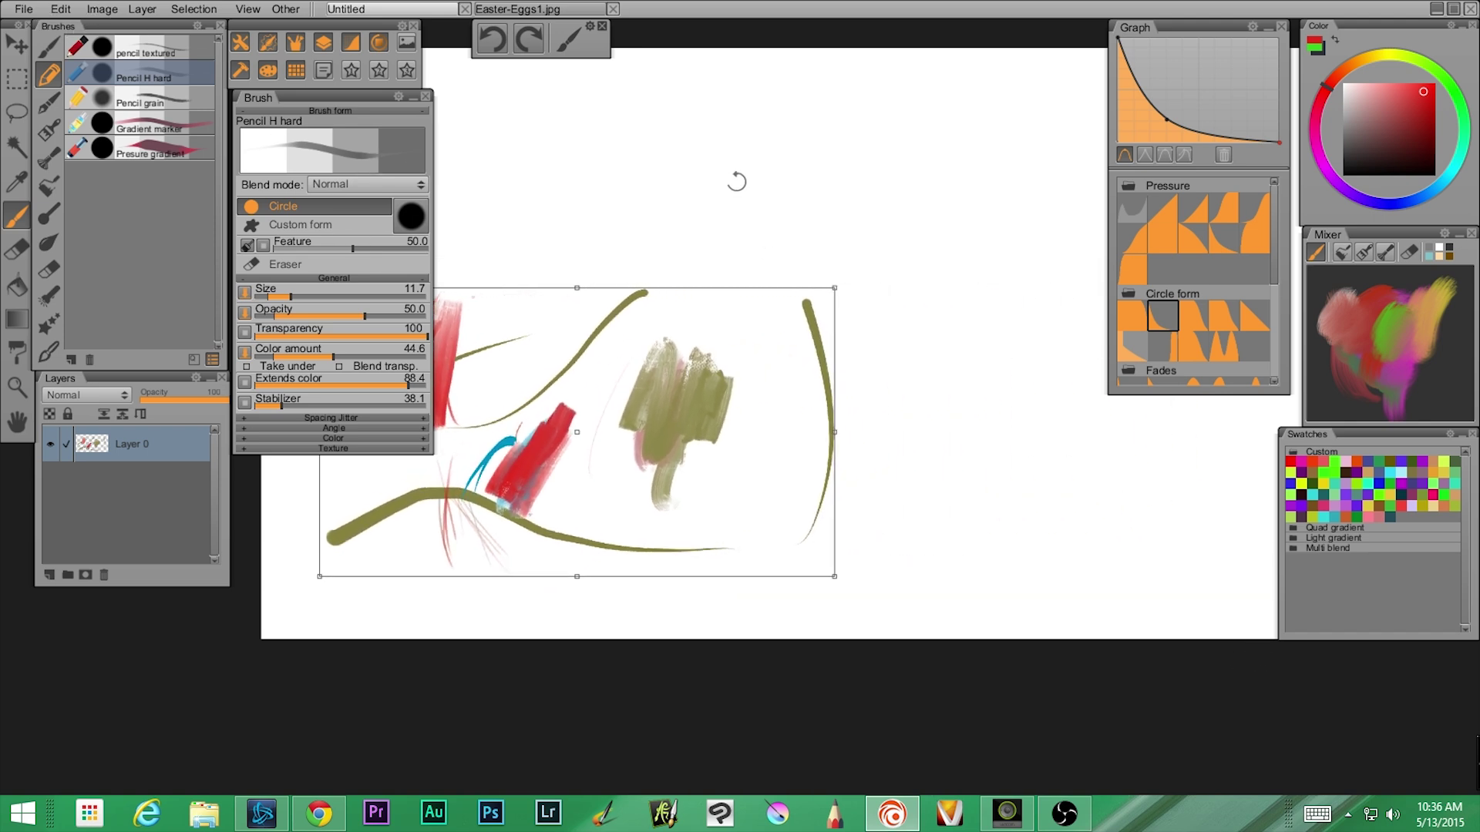
pyautogui.click(733, 176)
pyautogui.click(96, 11)
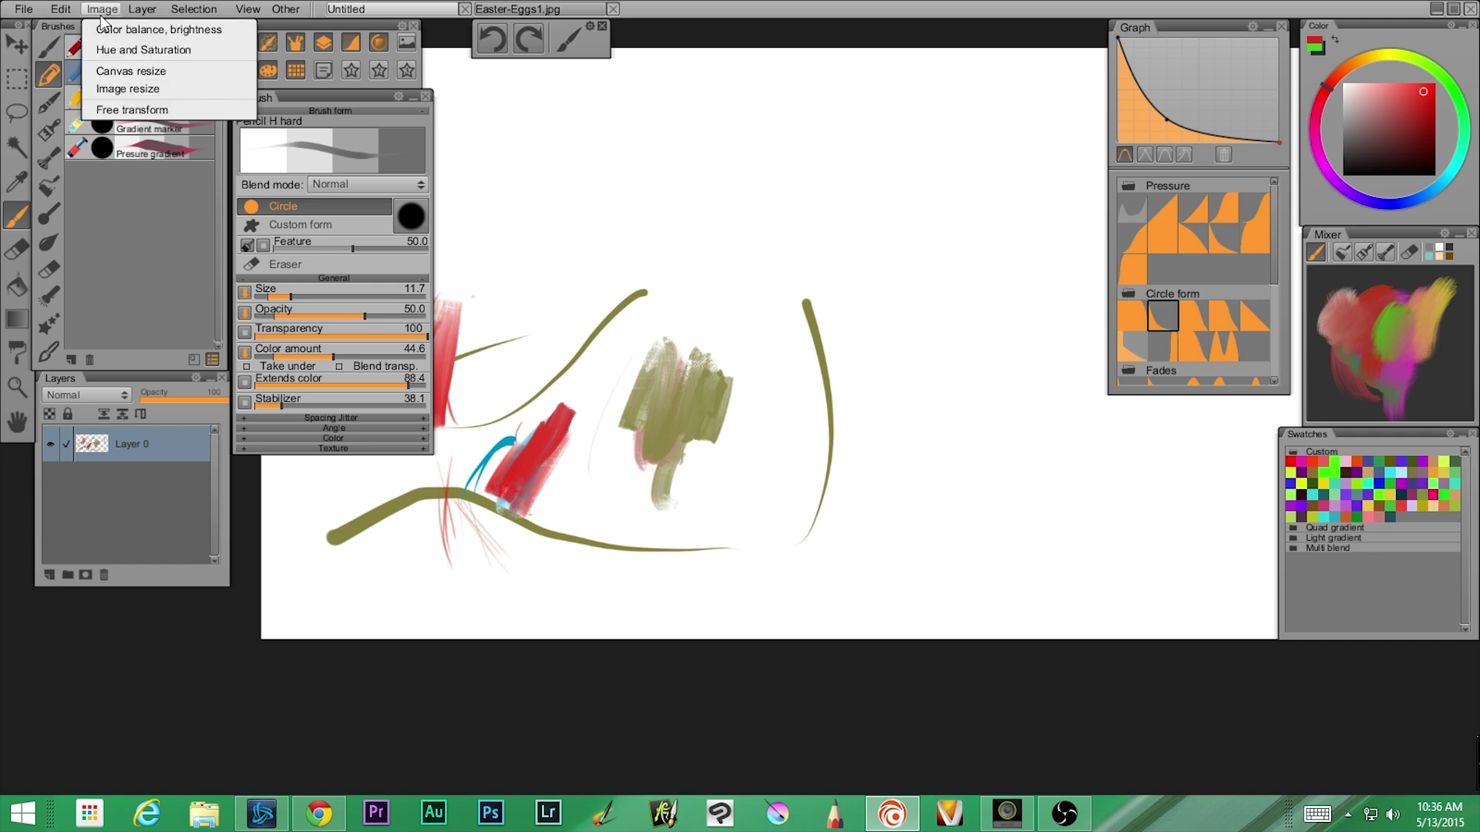
pyautogui.click(59, 11)
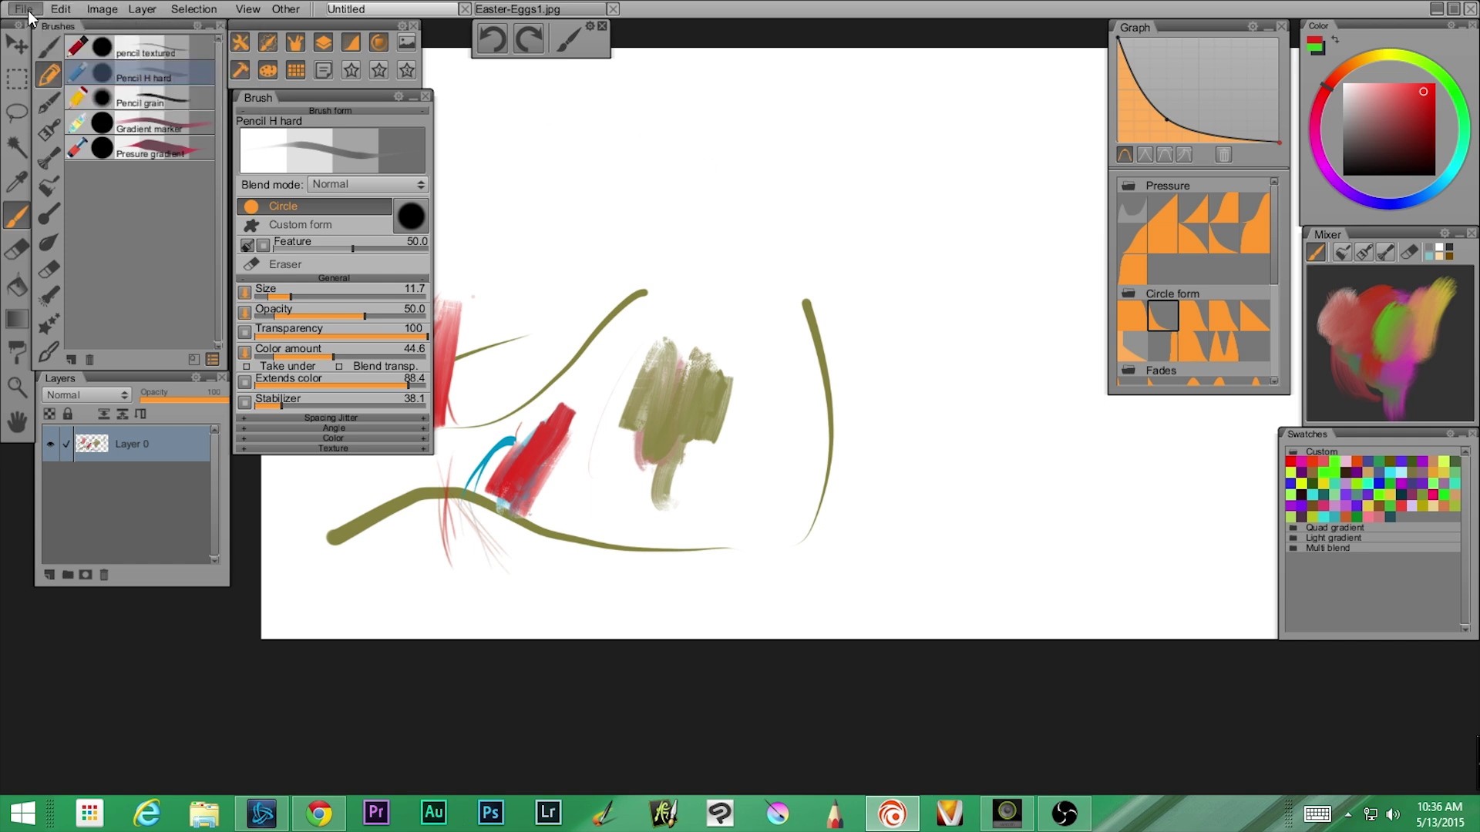
pyautogui.click(24, 10)
pyautogui.click(60, 114)
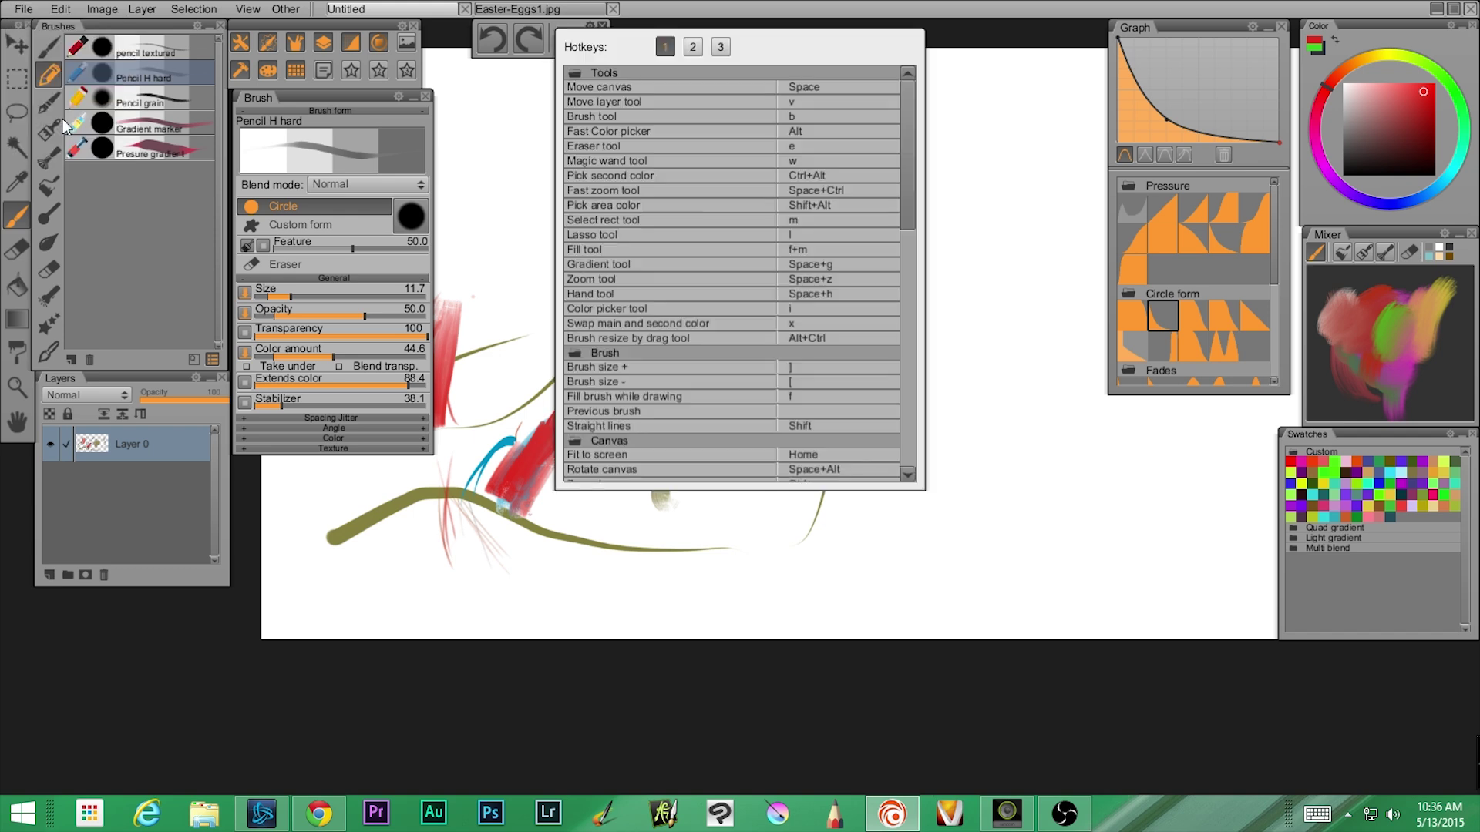
pyautogui.scroll(-3, 765, 190)
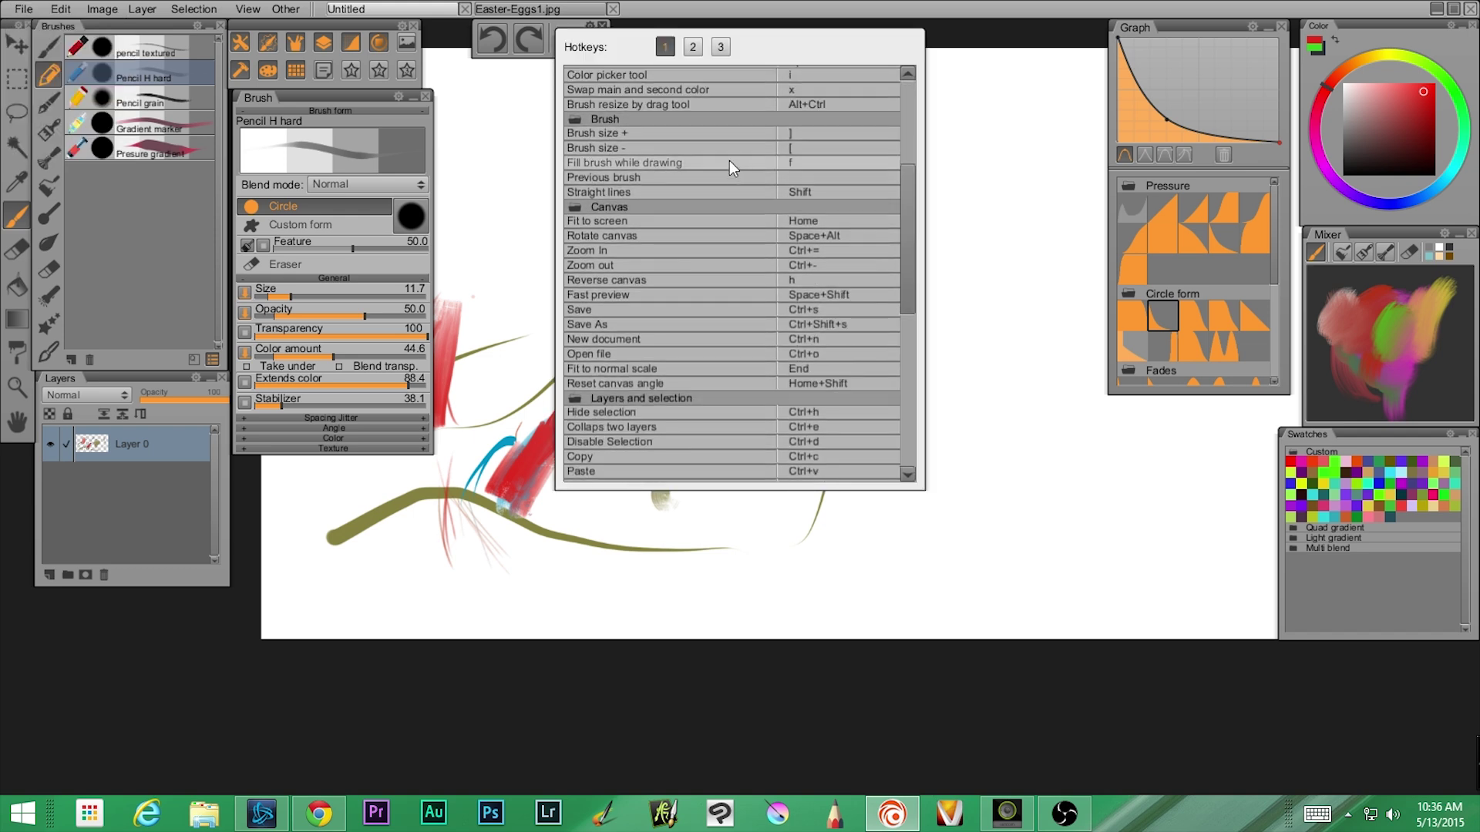
pyautogui.click(694, 47)
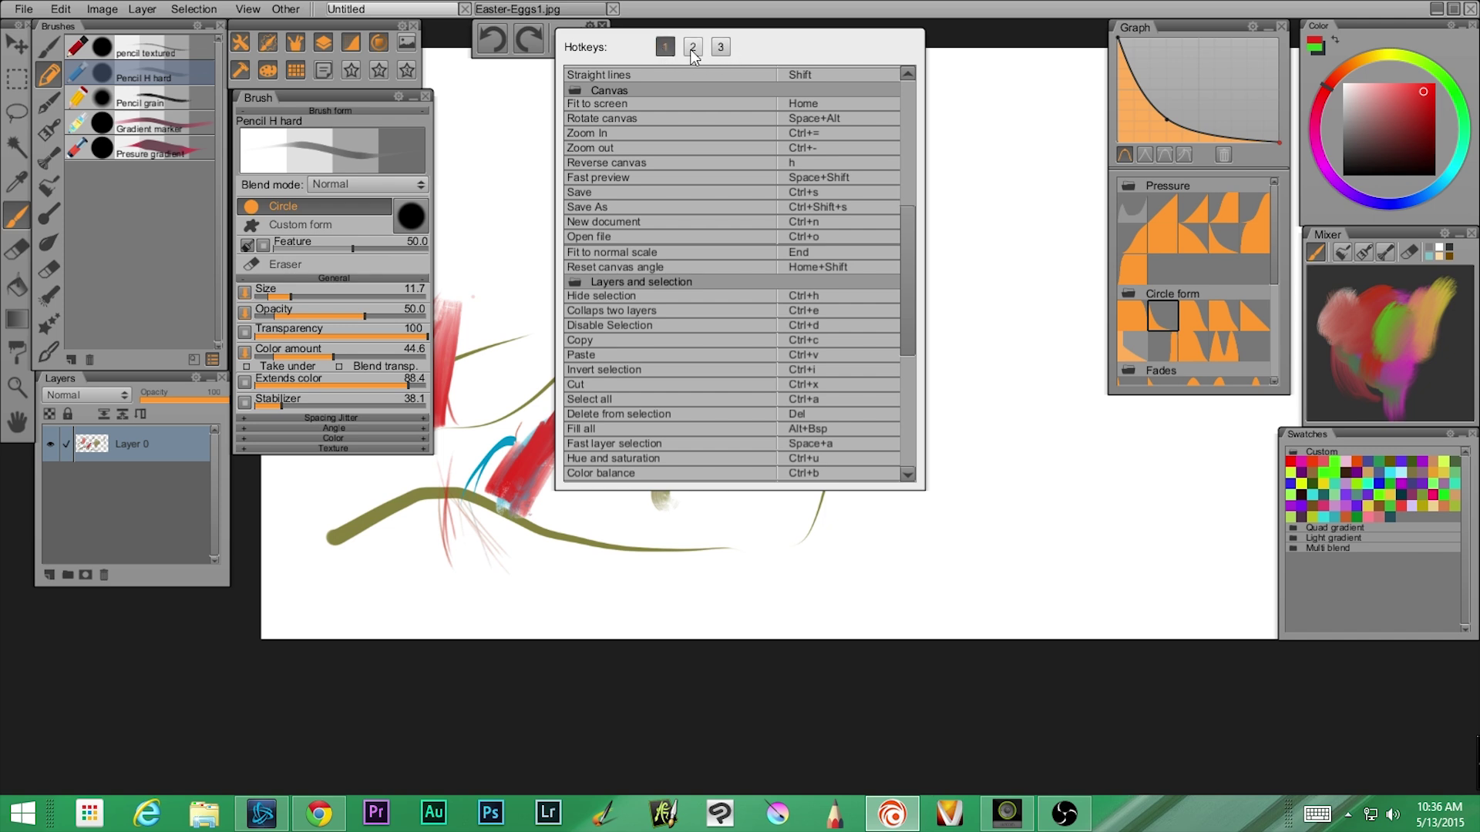
pyautogui.click(664, 48)
pyautogui.click(507, 158)
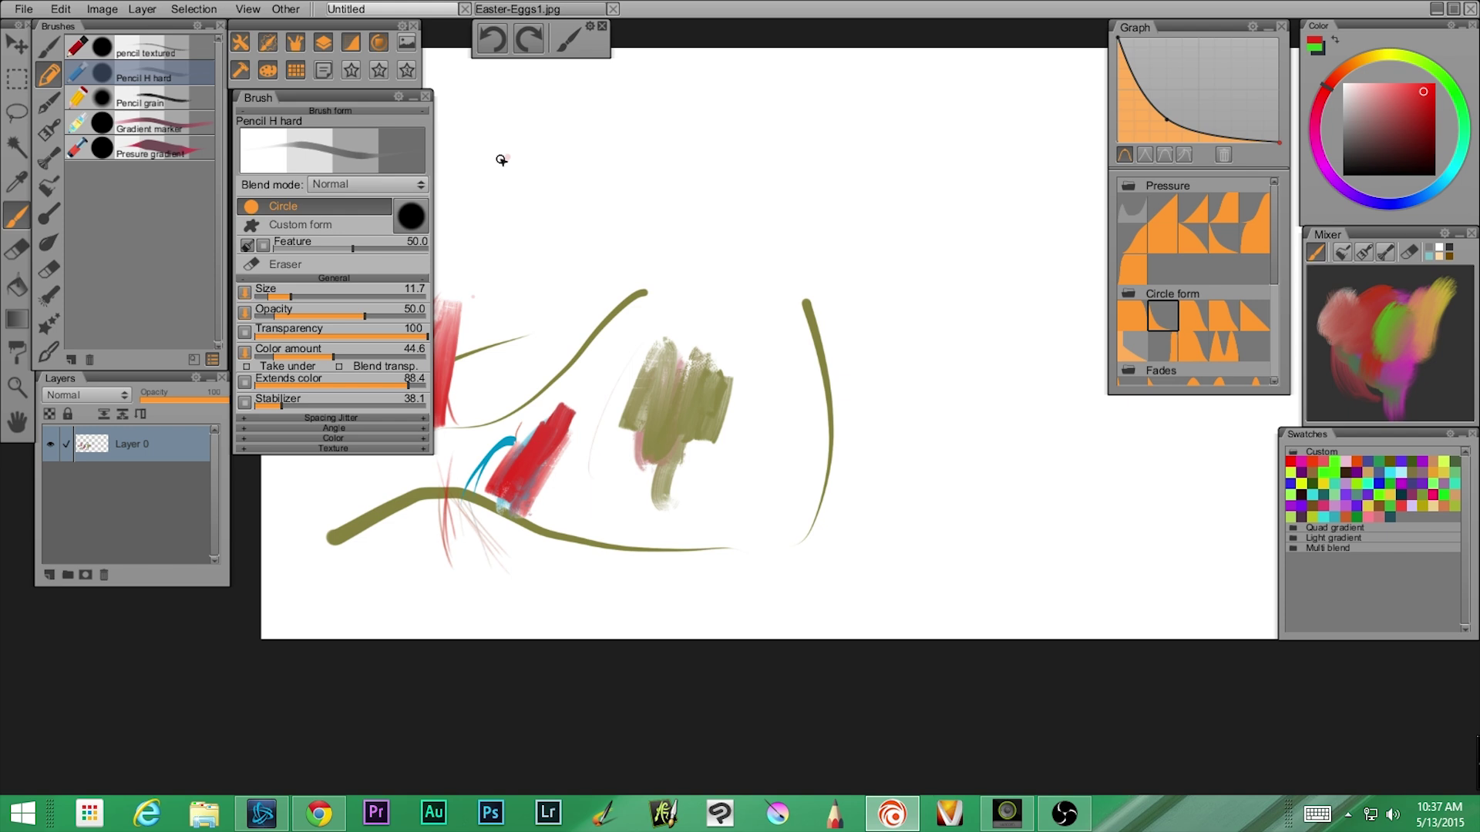
pyautogui.click(101, 10)
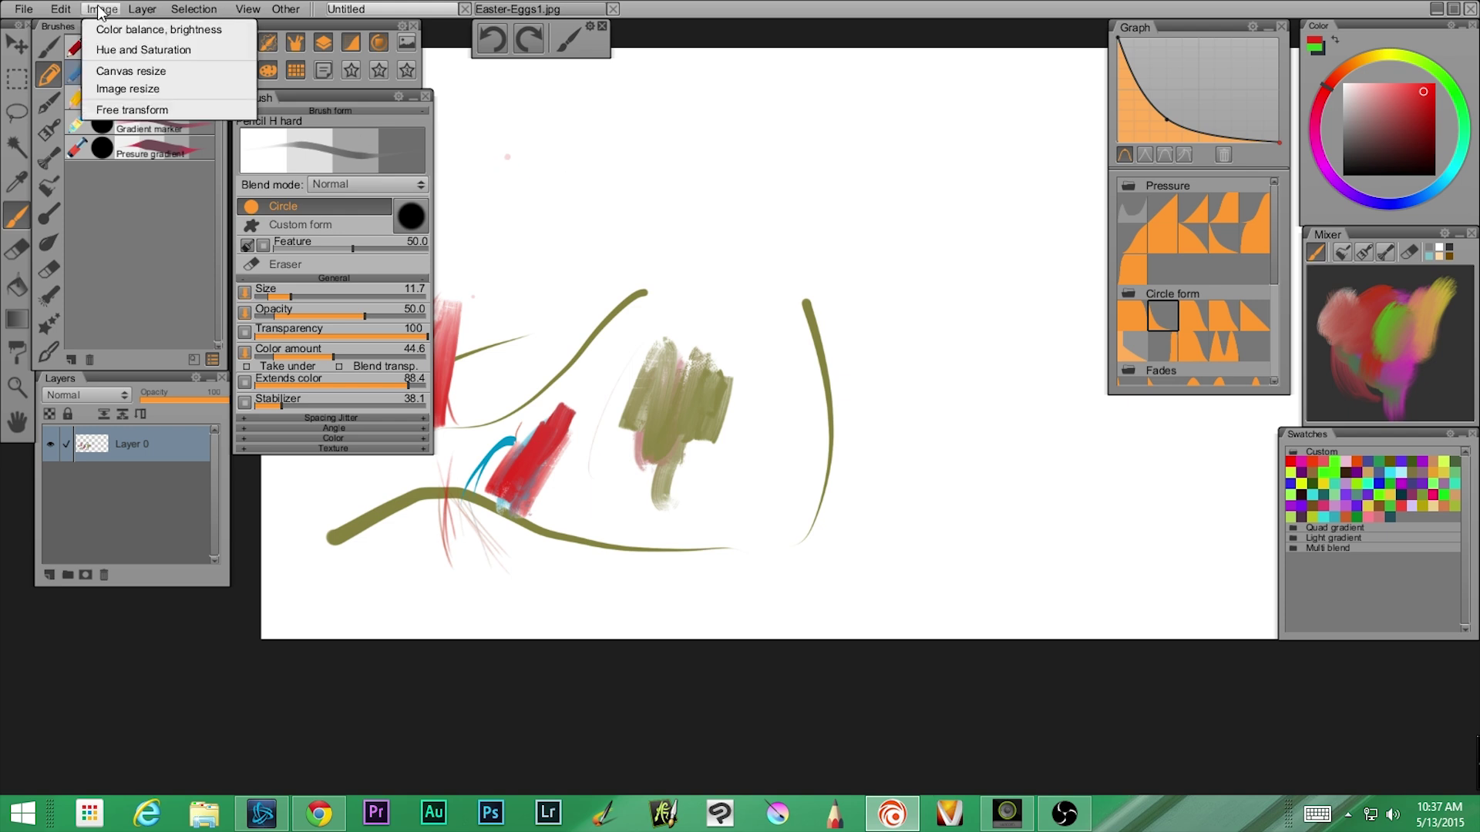
# Open the Canvas resize and Image resize dialogs and cancel both without changes.
pyautogui.moveTo(90, 15)
pyautogui.click(131, 71)
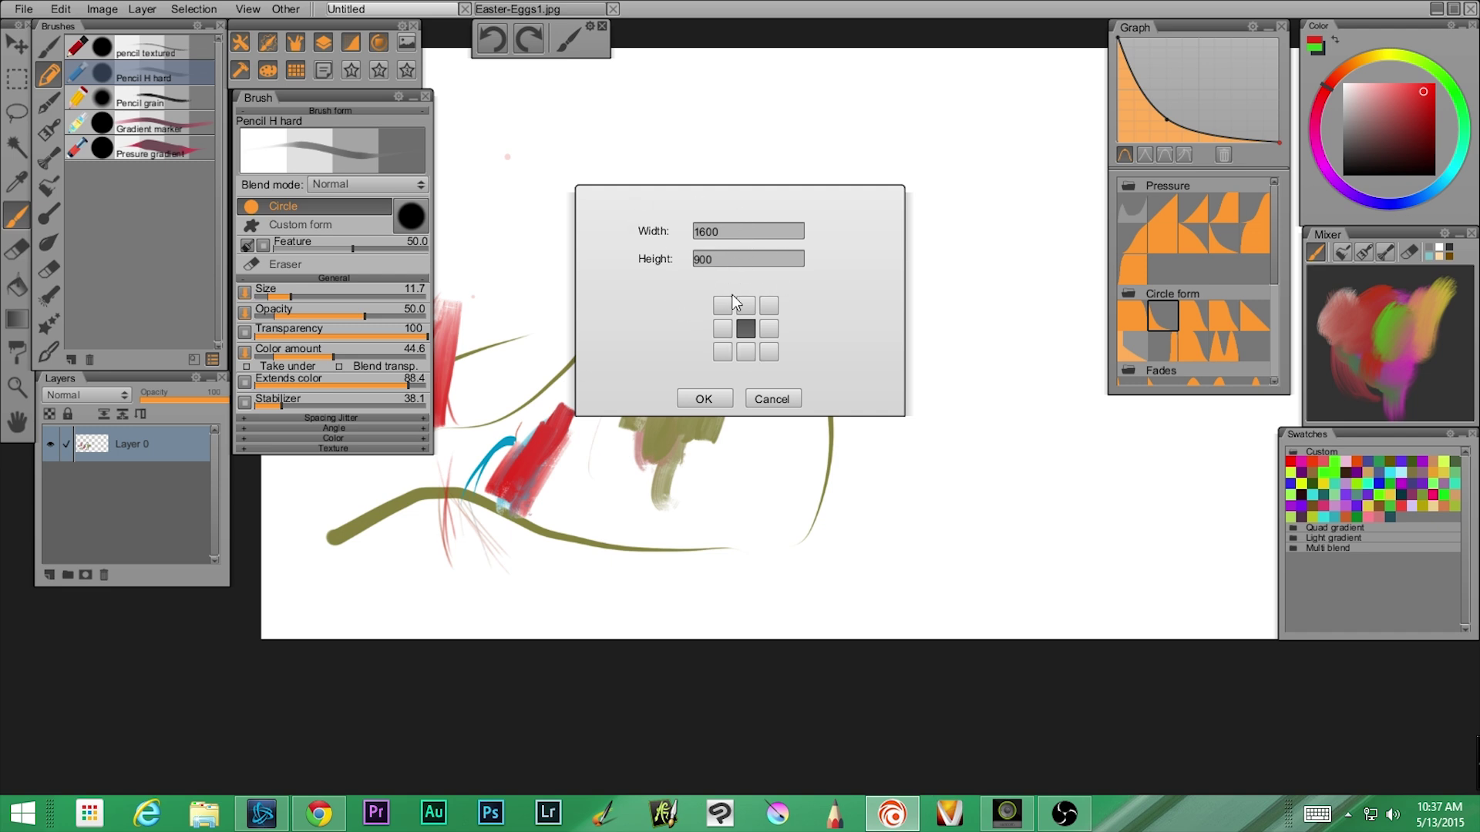
pyautogui.click(774, 399)
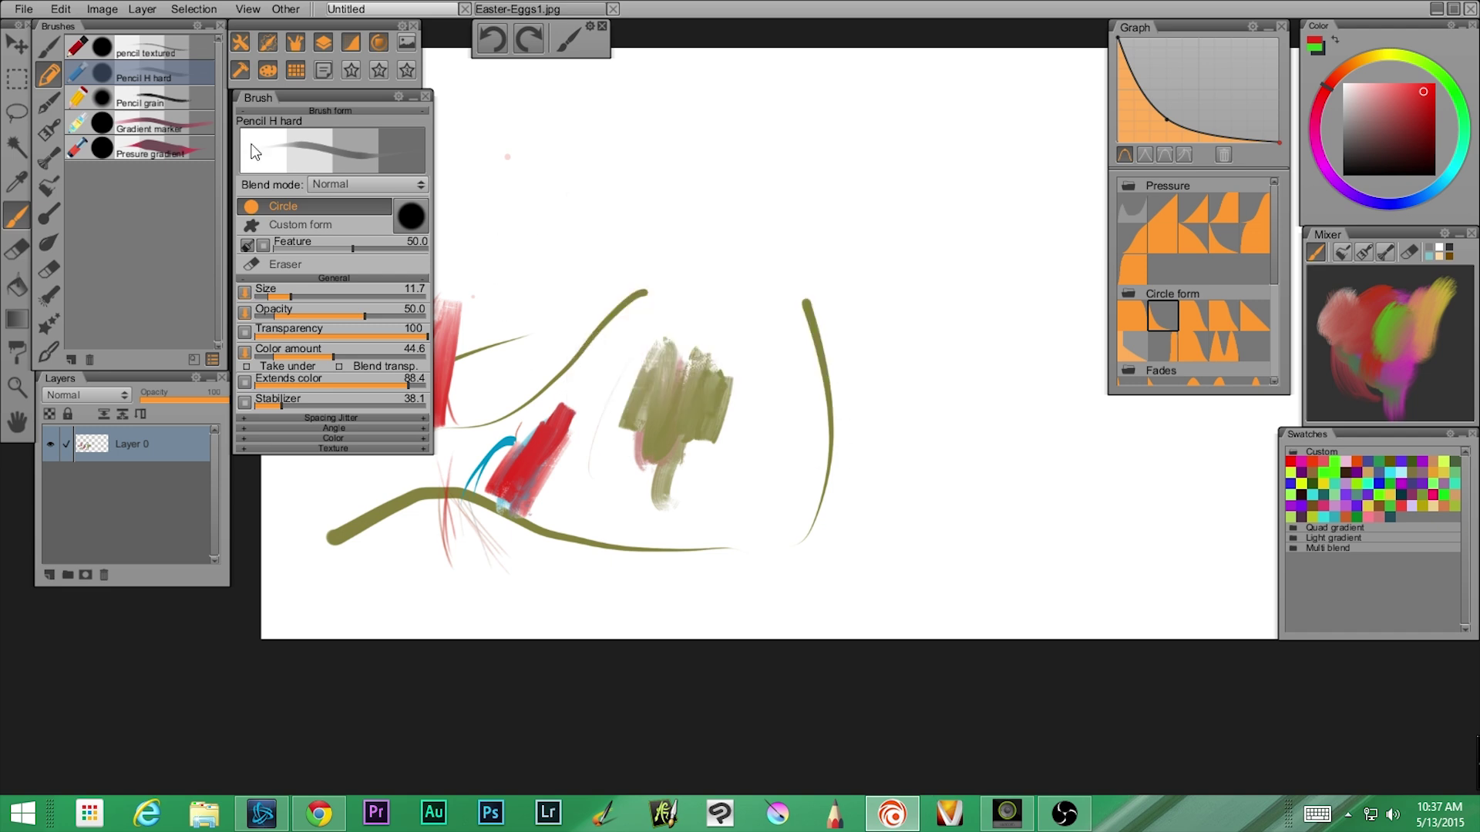
pyautogui.click(108, 8)
pyautogui.click(123, 89)
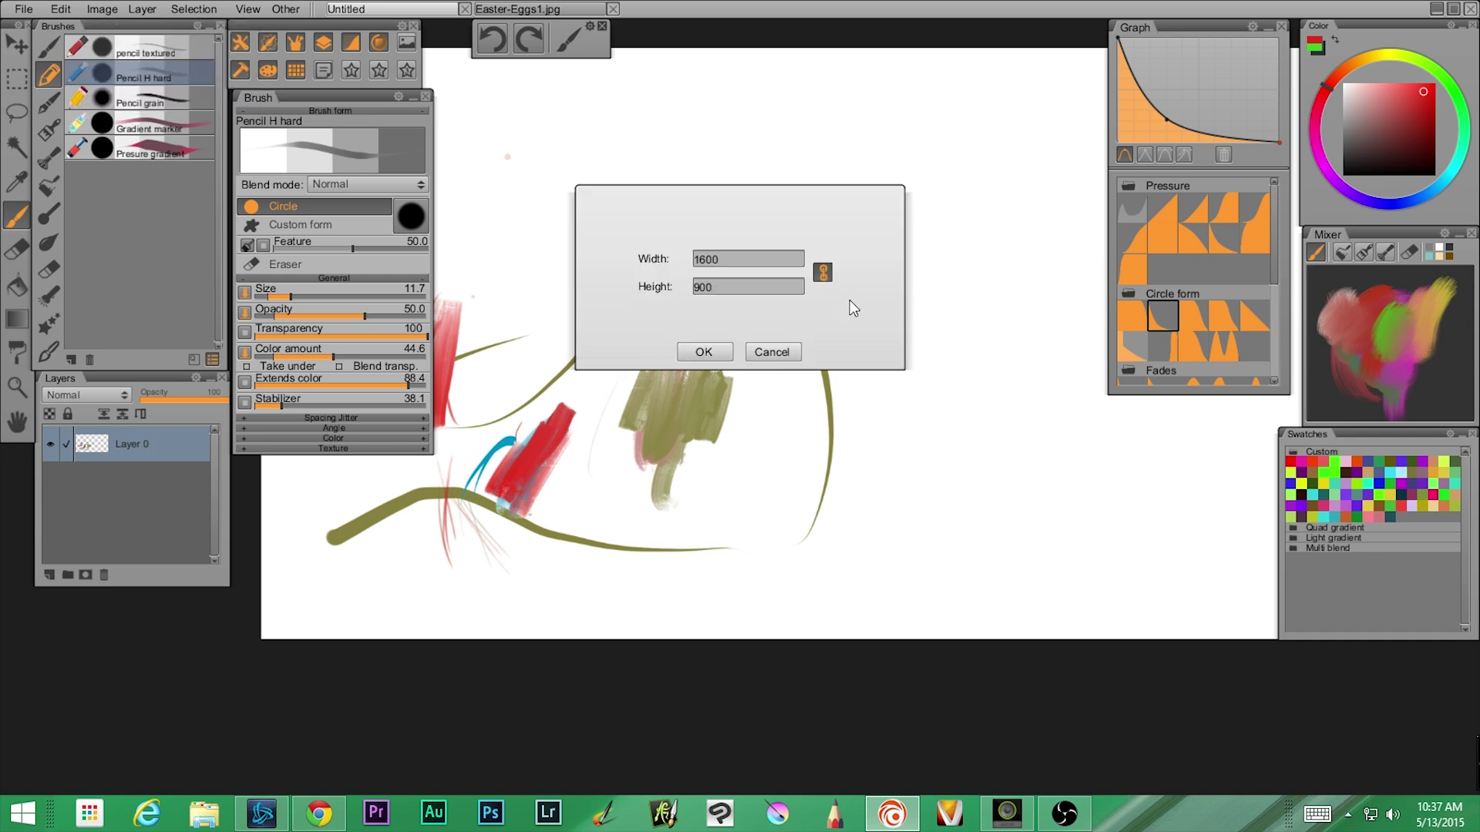
pyautogui.click(770, 353)
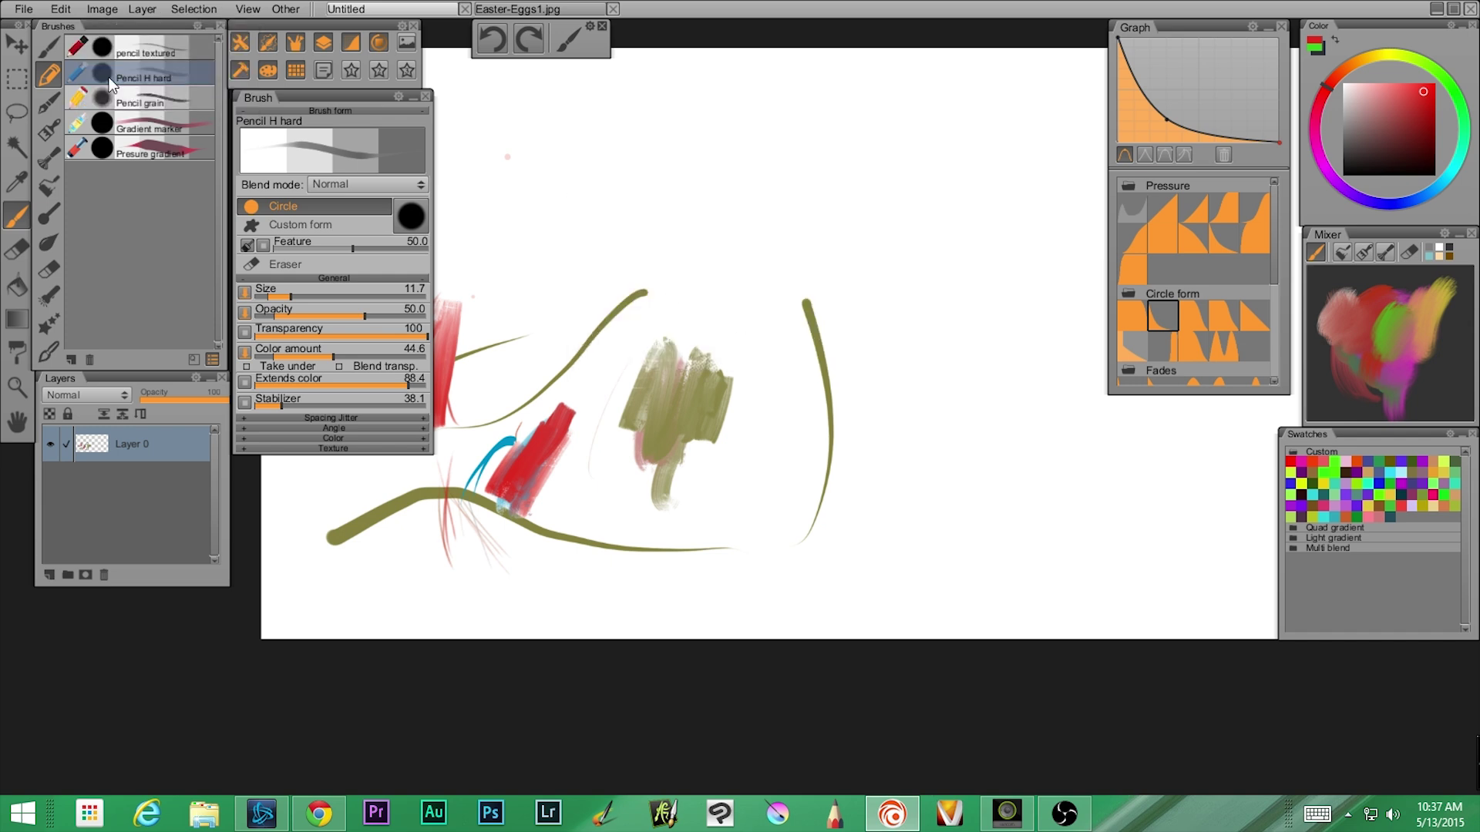
# Open and cancel the New image and Options dialogs, then show the brush set brushes.
pyautogui.click(21, 10)
pyautogui.click(35, 27)
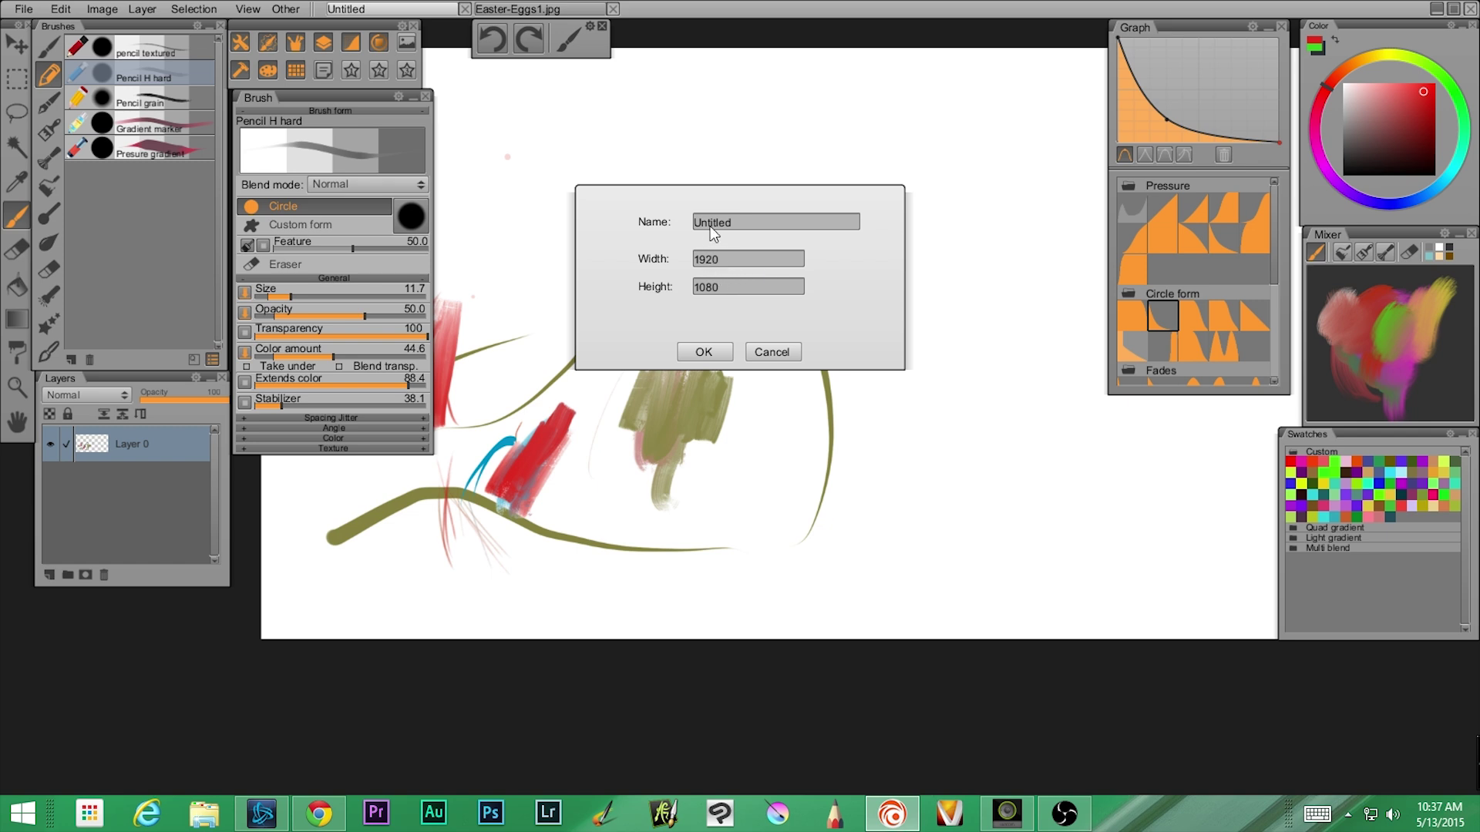
pyautogui.click(773, 352)
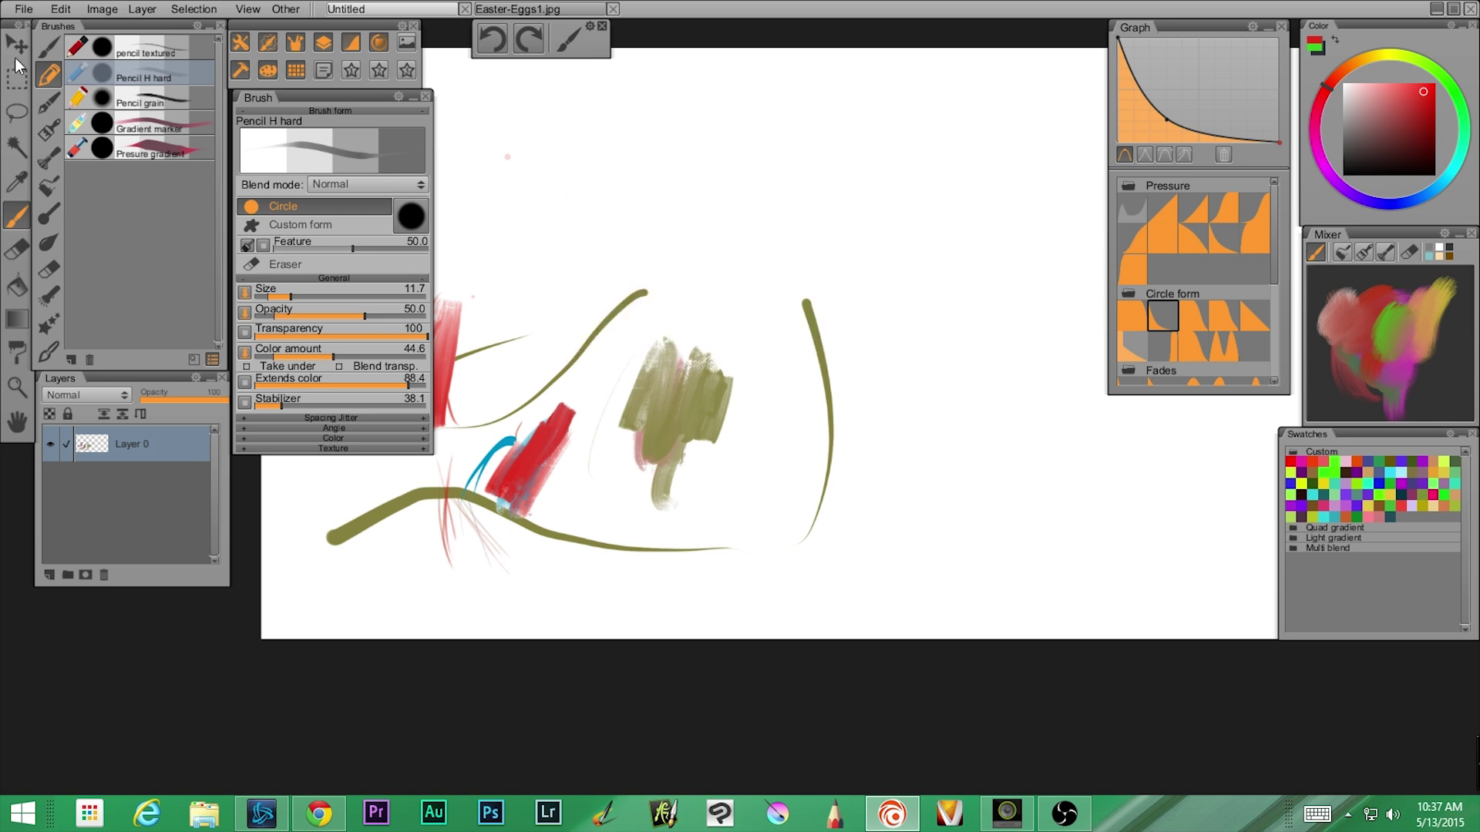
pyautogui.click(29, 10)
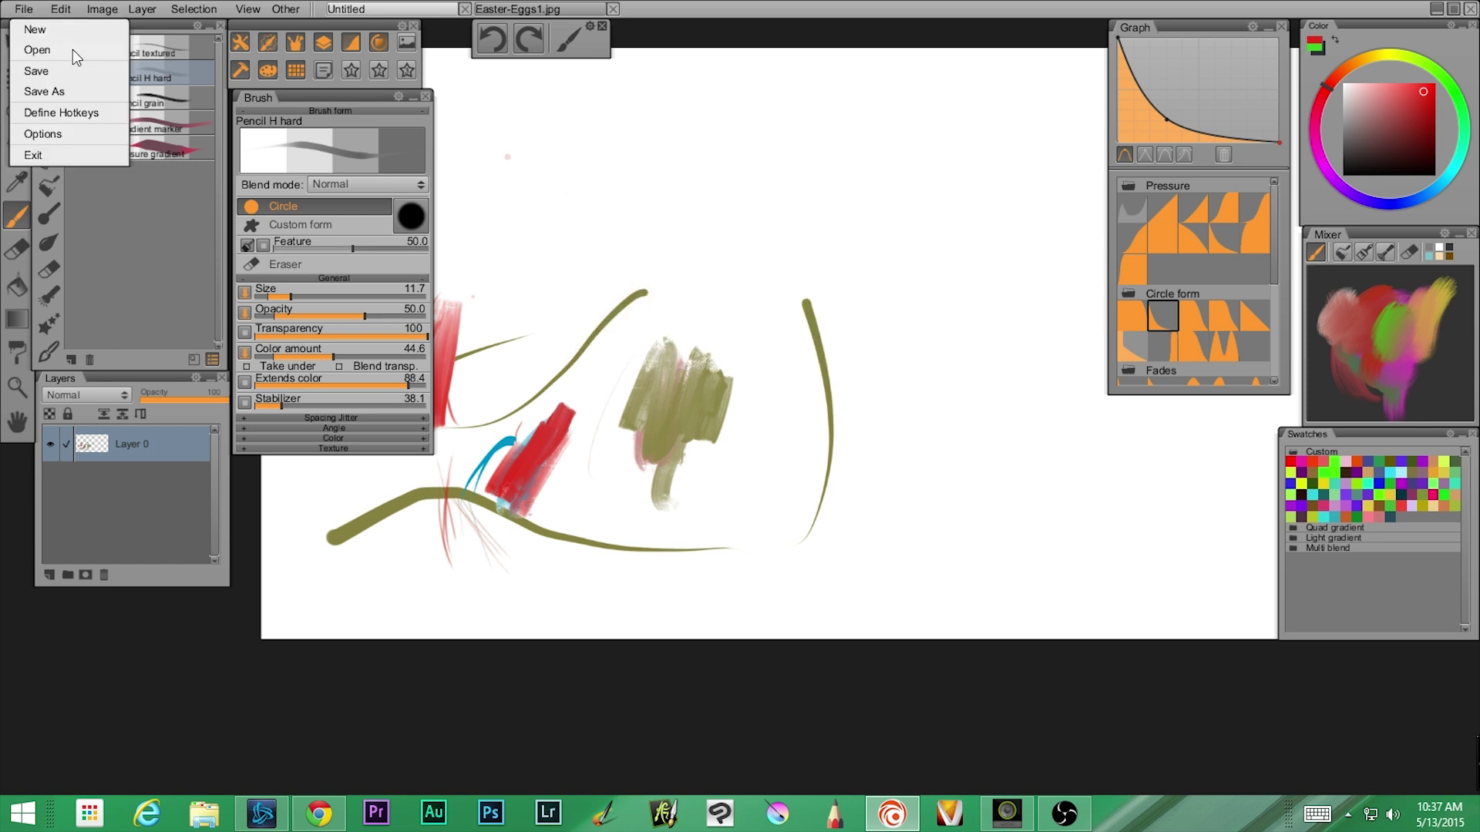
pyautogui.click(77, 133)
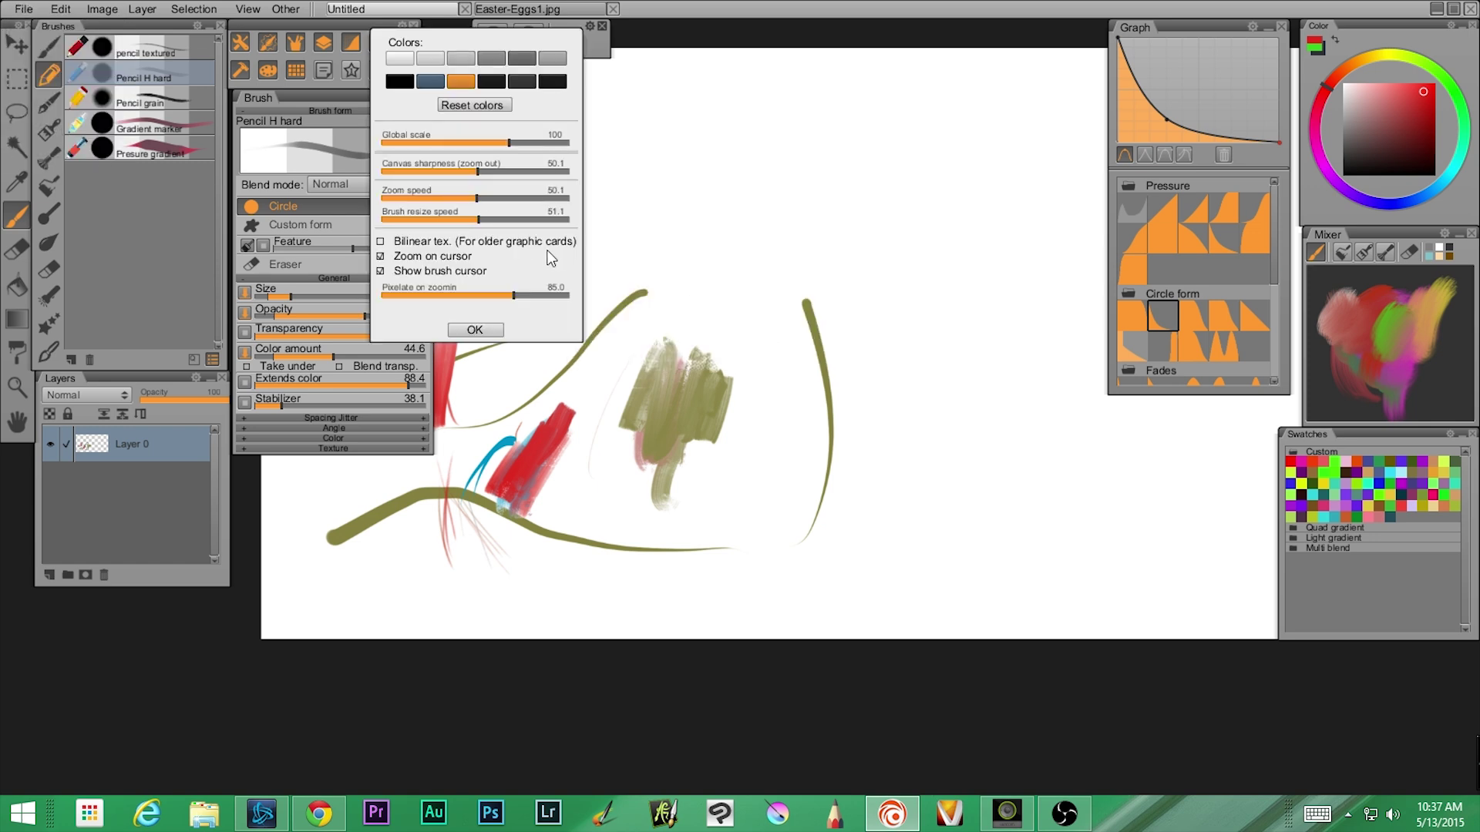
pyautogui.click(648, 205)
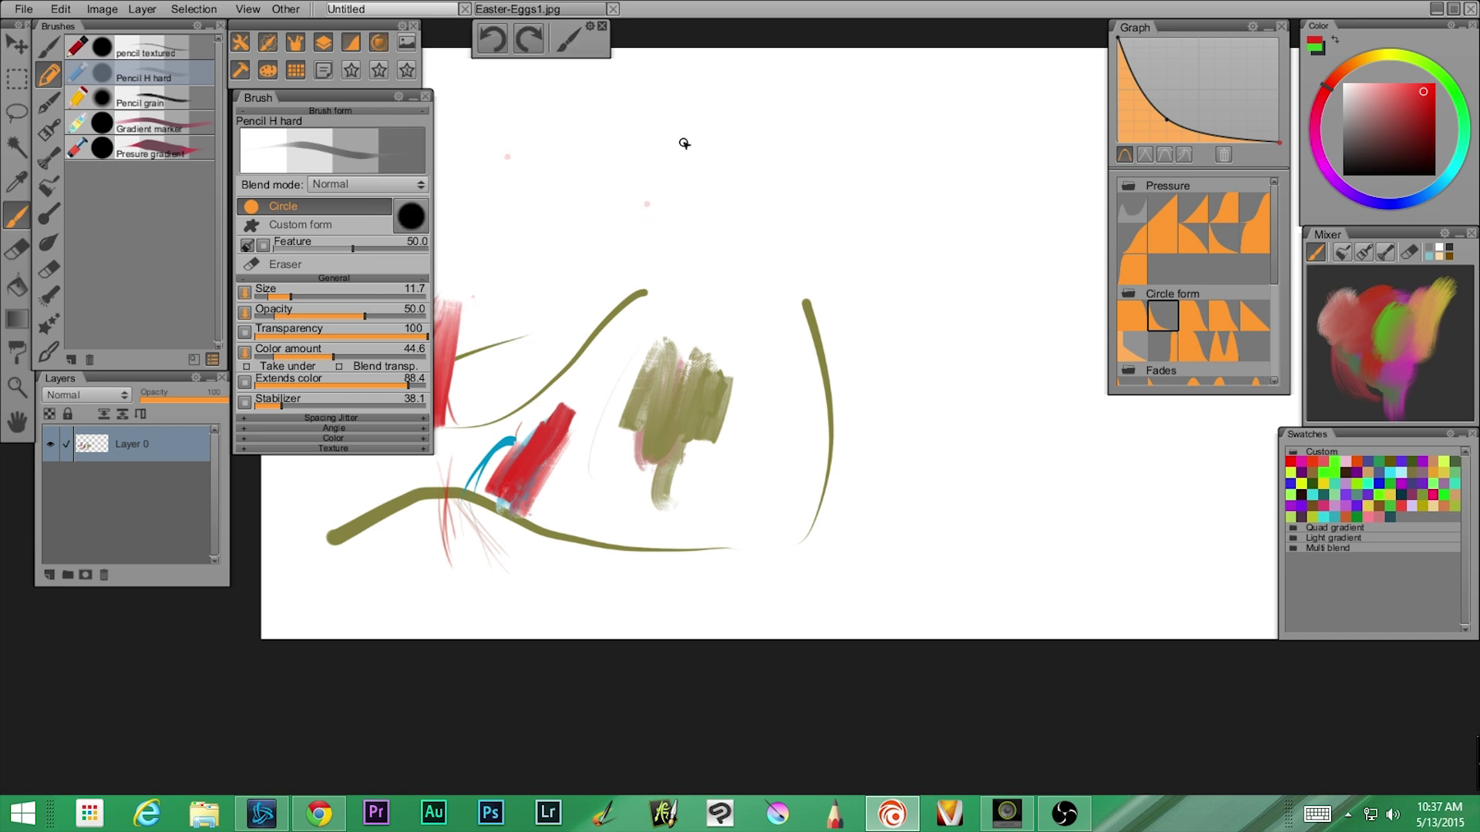
pyautogui.click(55, 48)
# With Drawblend opacity at size 119, paint a soft pink patch on the upper right.
pyautogui.click(148, 71)
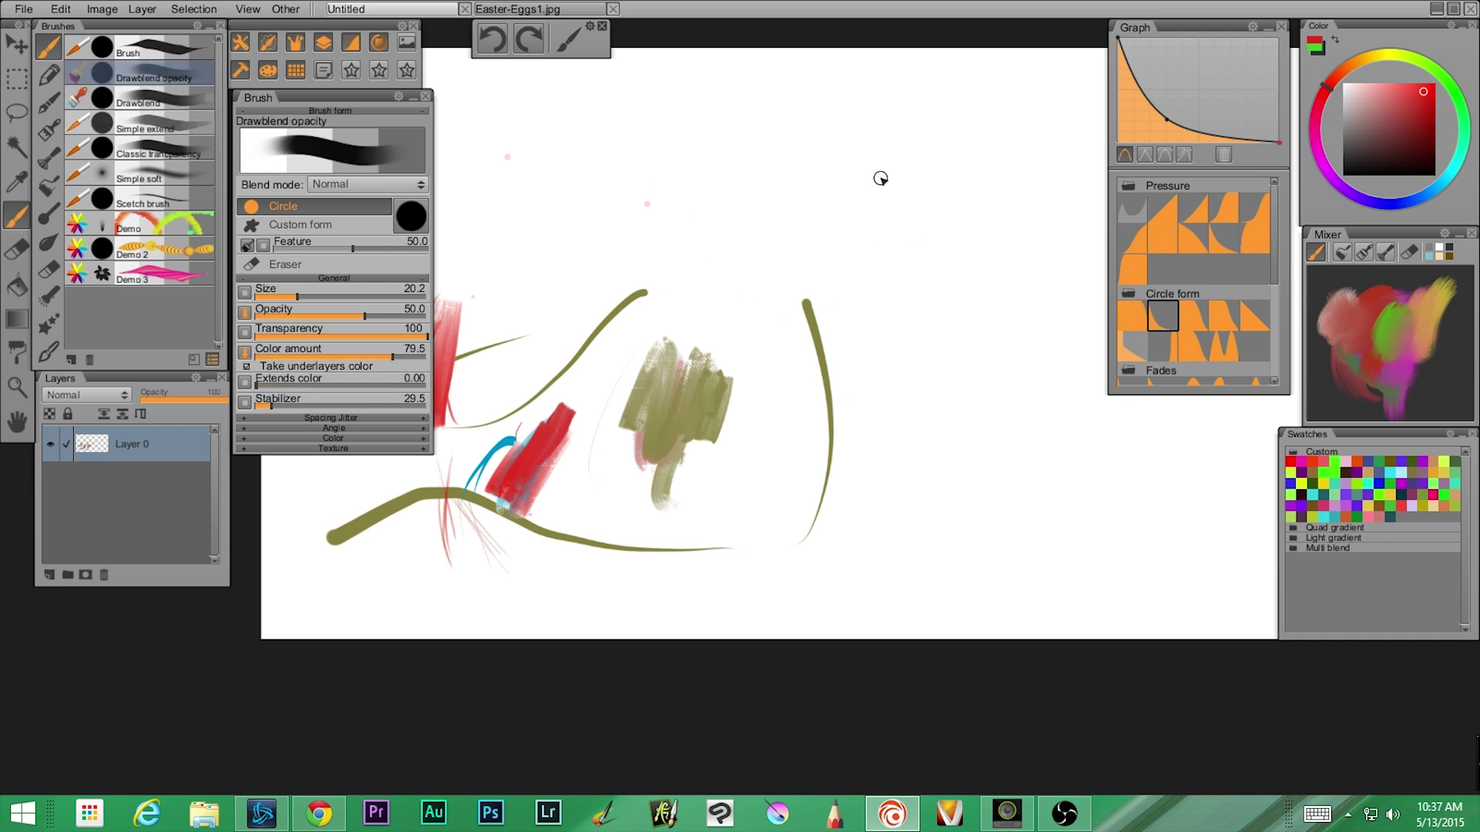
pyautogui.press(']')
pyautogui.press(']')
pyautogui.press(']')
pyautogui.press(']')
pyautogui.press(']')
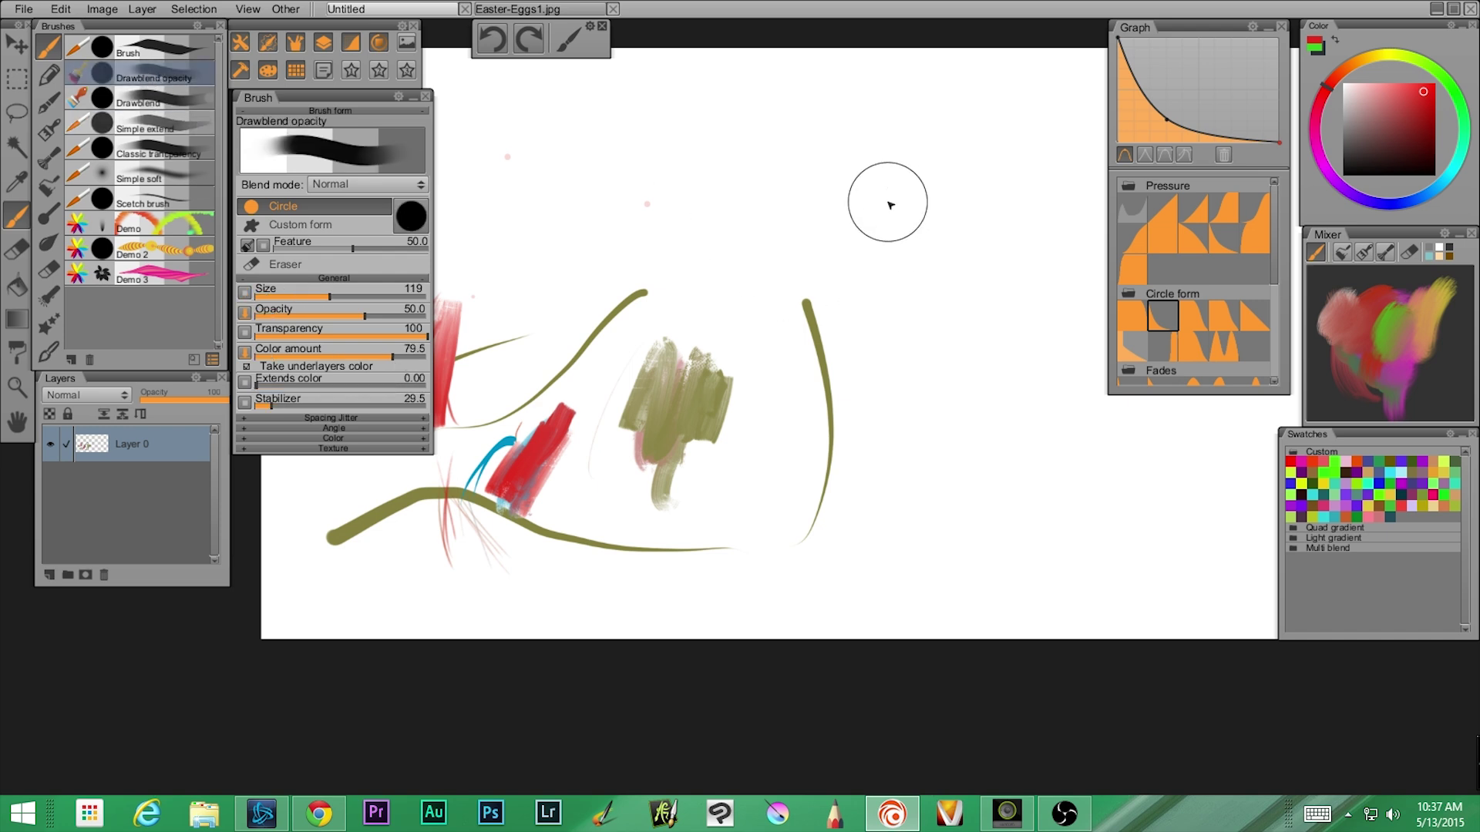
pyautogui.moveTo(890, 205)
pyautogui.mouseDown()
pyautogui.moveTo(851, 245)
pyautogui.moveTo(935, 148)
pyautogui.moveTo(859, 308)
pyautogui.moveTo(952, 151)
pyautogui.moveTo(902, 324)
pyautogui.moveTo(982, 173)
pyautogui.moveTo(982, 237)
pyautogui.moveTo(965, 243)
pyautogui.moveTo(947, 115)
pyautogui.moveTo(837, 284)
pyautogui.moveTo(938, 100)
pyautogui.moveTo(832, 232)
pyautogui.mouseUp()
pyautogui.moveTo(933, 181)
pyautogui.mouseDown()
pyautogui.moveTo(981, 154)
pyautogui.moveTo(892, 314)
pyautogui.moveTo(987, 188)
pyautogui.moveTo(869, 168)
pyautogui.moveTo(918, 109)
pyautogui.moveTo(948, 141)
pyautogui.moveTo(898, 229)
pyautogui.moveTo(917, 293)
pyautogui.moveTo(948, 270)
pyautogui.mouseUp()
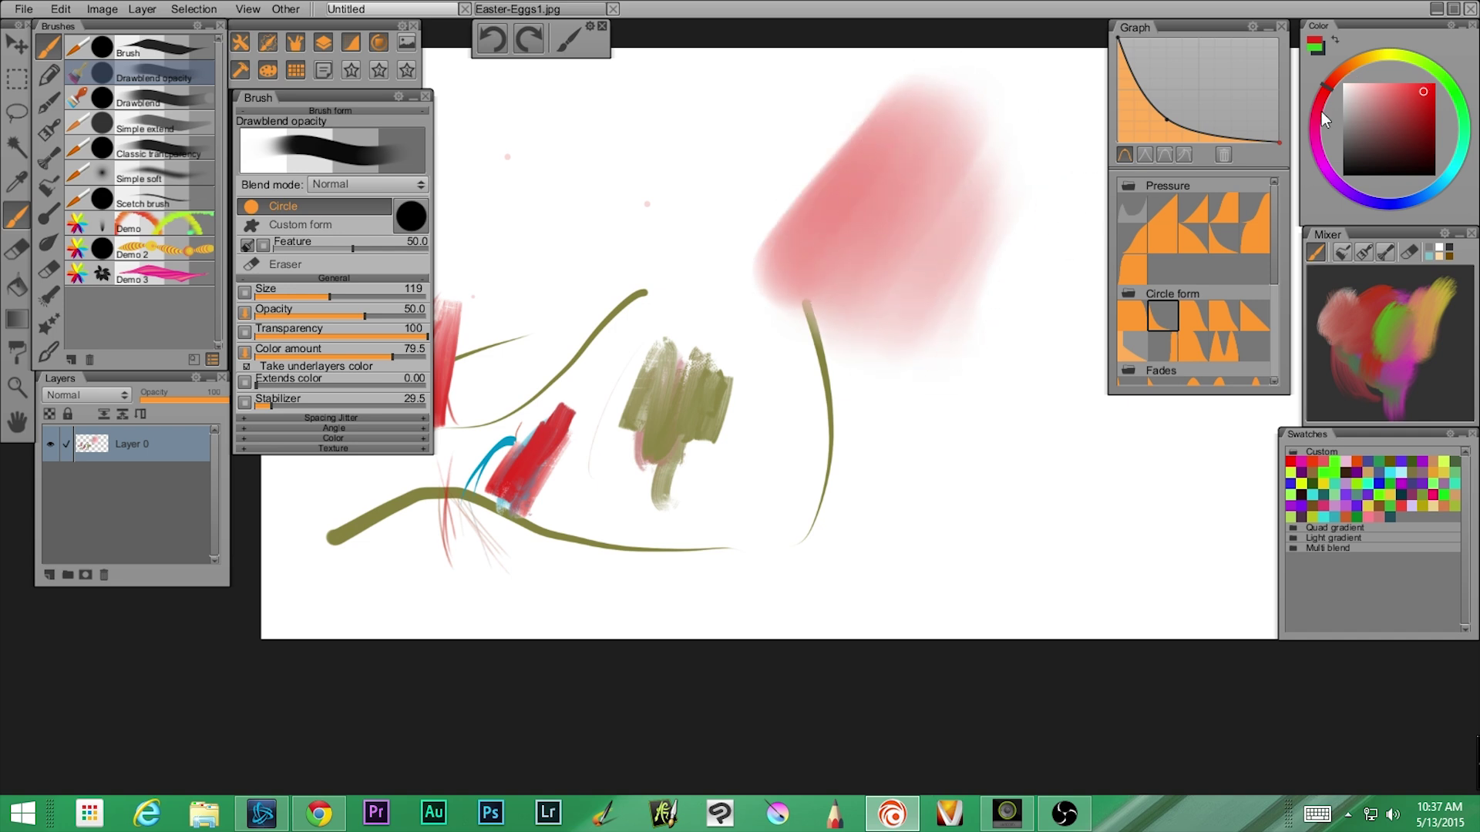
# Switch to light lavender-blue and paint blue strokes blending over the red and into the olive patch.
pyautogui.click(1398, 200)
pyautogui.click(1379, 84)
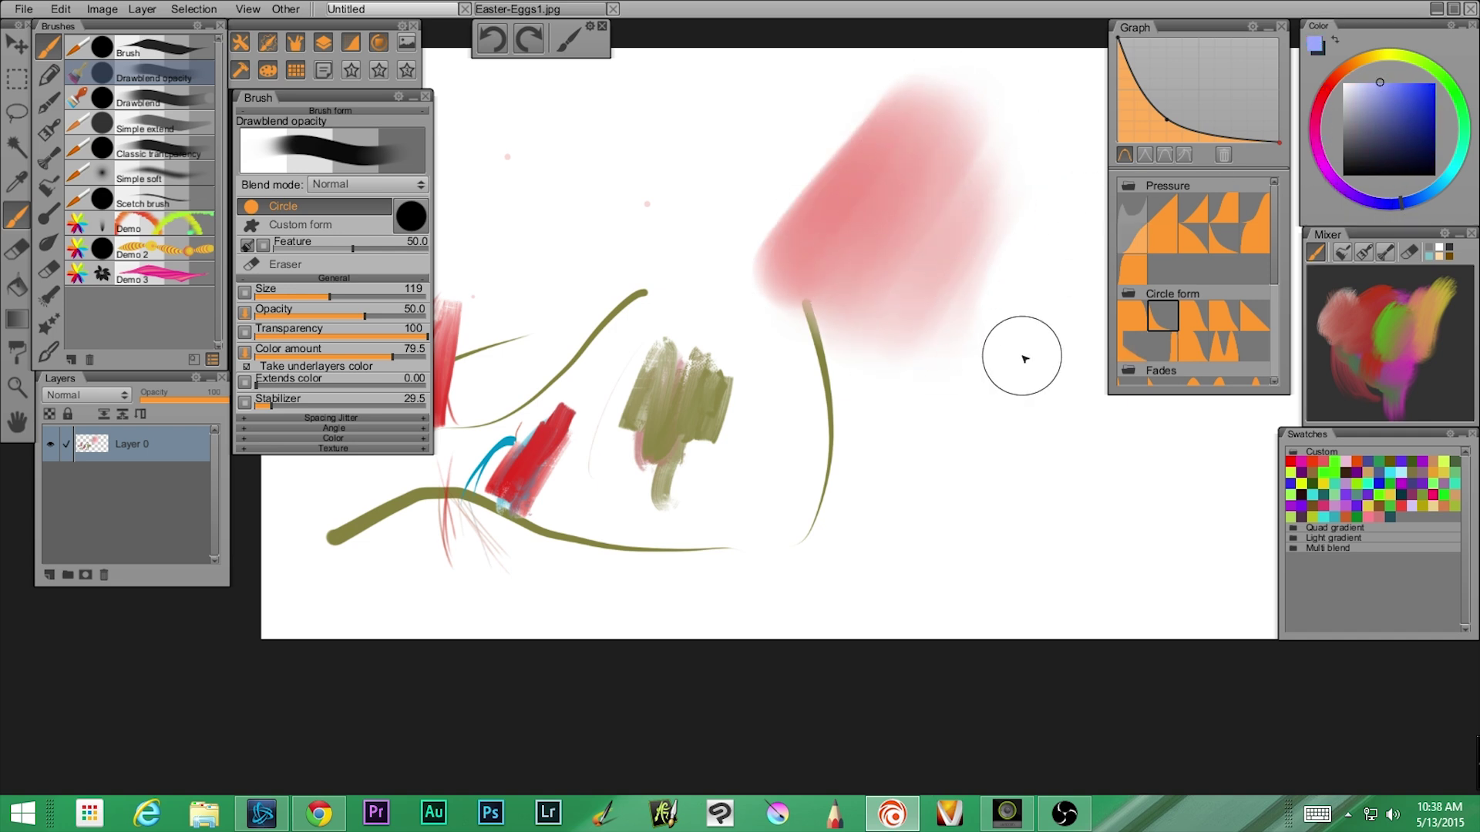
pyautogui.moveTo(994, 453)
pyautogui.mouseDown()
pyautogui.moveTo(1093, 299)
pyautogui.moveTo(1108, 240)
pyautogui.moveTo(972, 417)
pyautogui.moveTo(1076, 226)
pyautogui.moveTo(944, 404)
pyautogui.moveTo(952, 356)
pyautogui.moveTo(1037, 198)
pyautogui.moveTo(900, 355)
pyautogui.moveTo(1029, 373)
pyautogui.moveTo(978, 449)
pyautogui.moveTo(1082, 240)
pyautogui.moveTo(954, 440)
pyautogui.moveTo(965, 332)
pyautogui.moveTo(1051, 212)
pyautogui.moveTo(944, 336)
pyautogui.moveTo(940, 297)
pyautogui.moveTo(1010, 199)
pyautogui.moveTo(883, 304)
pyautogui.moveTo(984, 138)
pyautogui.moveTo(843, 317)
pyautogui.moveTo(894, 222)
pyautogui.moveTo(948, 203)
pyautogui.moveTo(909, 409)
pyautogui.mouseUp()
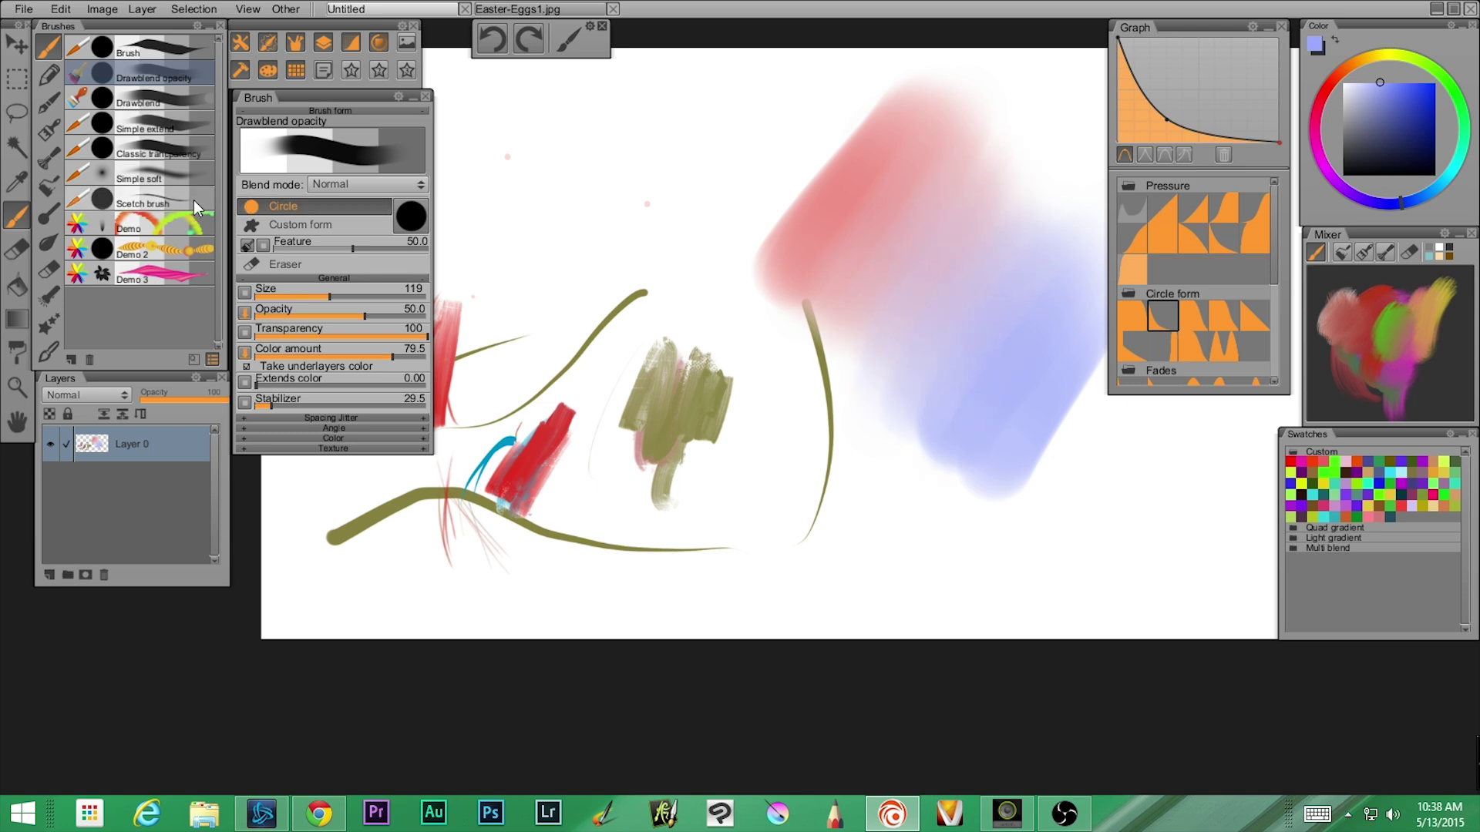
pyautogui.moveTo(611, 177)
pyautogui.mouseDown()
pyautogui.moveTo(601, 350)
pyautogui.moveTo(660, 251)
pyautogui.moveTo(767, 150)
pyautogui.mouseUp()
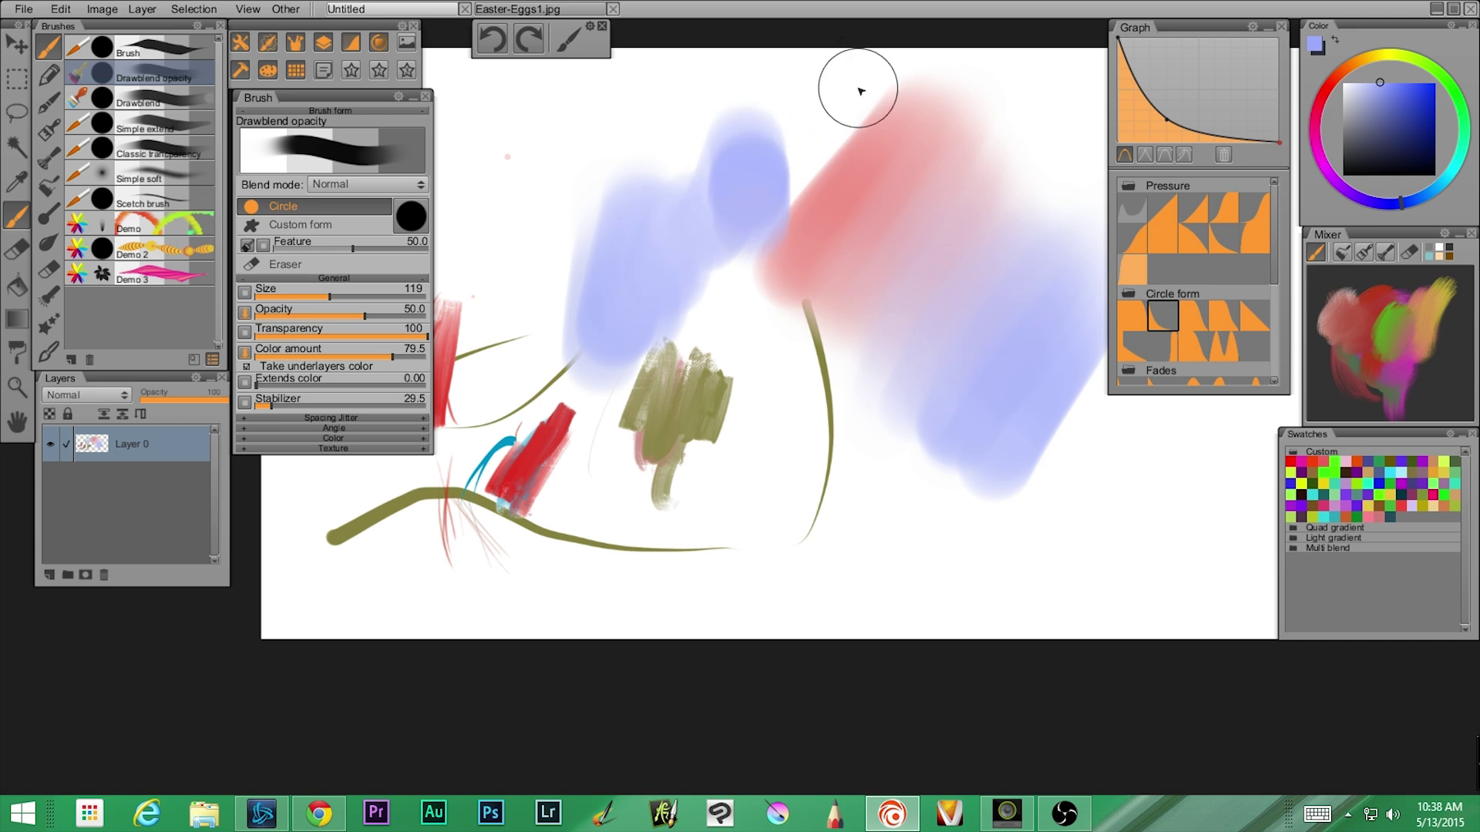
pyautogui.moveTo(861, 91)
pyautogui.mouseDown()
pyautogui.moveTo(766, 183)
pyautogui.moveTo(805, 184)
pyautogui.moveTo(906, 86)
pyautogui.moveTo(842, 185)
pyautogui.moveTo(767, 256)
pyautogui.moveTo(768, 232)
pyautogui.moveTo(742, 222)
pyautogui.moveTo(737, 195)
pyautogui.moveTo(754, 119)
pyautogui.moveTo(734, 110)
pyautogui.moveTo(770, 38)
pyautogui.moveTo(737, 97)
pyautogui.moveTo(671, 133)
pyautogui.moveTo(595, 272)
pyautogui.moveTo(595, 166)
pyautogui.moveTo(638, 53)
pyautogui.moveTo(555, 152)
pyautogui.mouseUp()
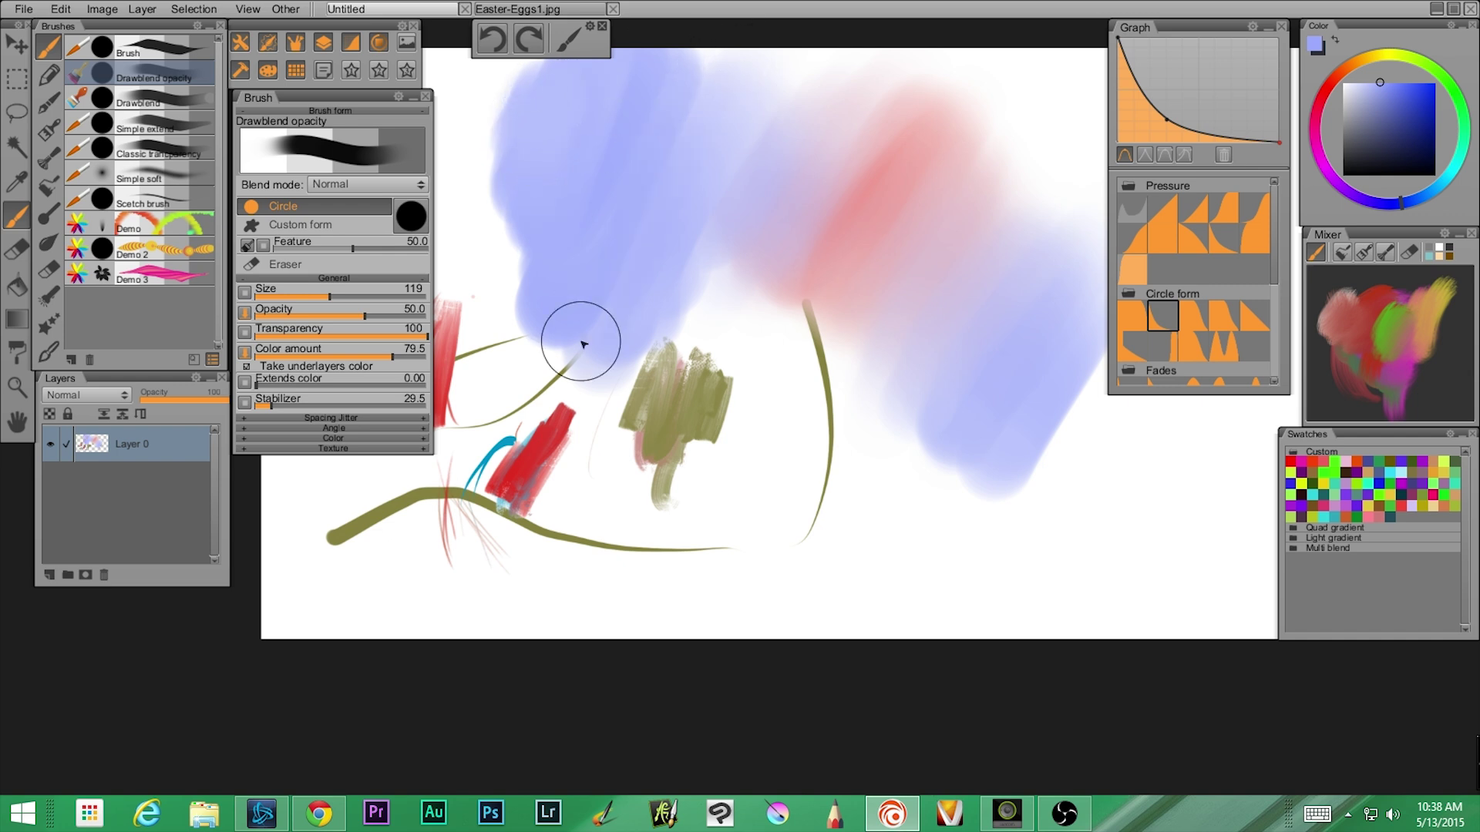
pyautogui.moveTo(763, 231)
pyautogui.mouseDown()
pyautogui.moveTo(696, 395)
pyautogui.moveTo(793, 285)
pyautogui.moveTo(779, 192)
pyautogui.mouseUp()
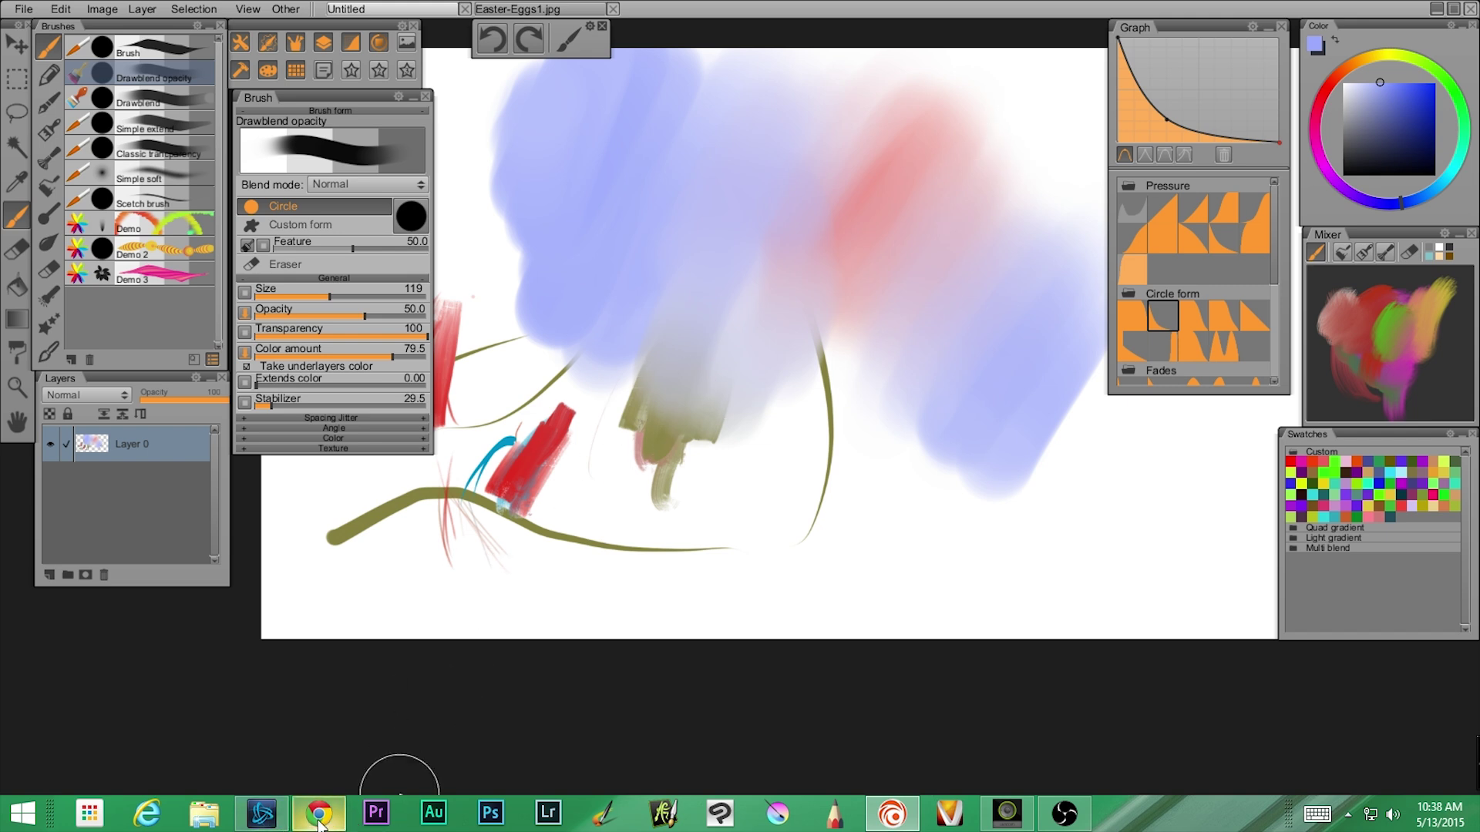
# In Chrome, go from the Paintstorm home page to the 15-day free trial download for version 1.30.
pyautogui.moveTo(319, 821)
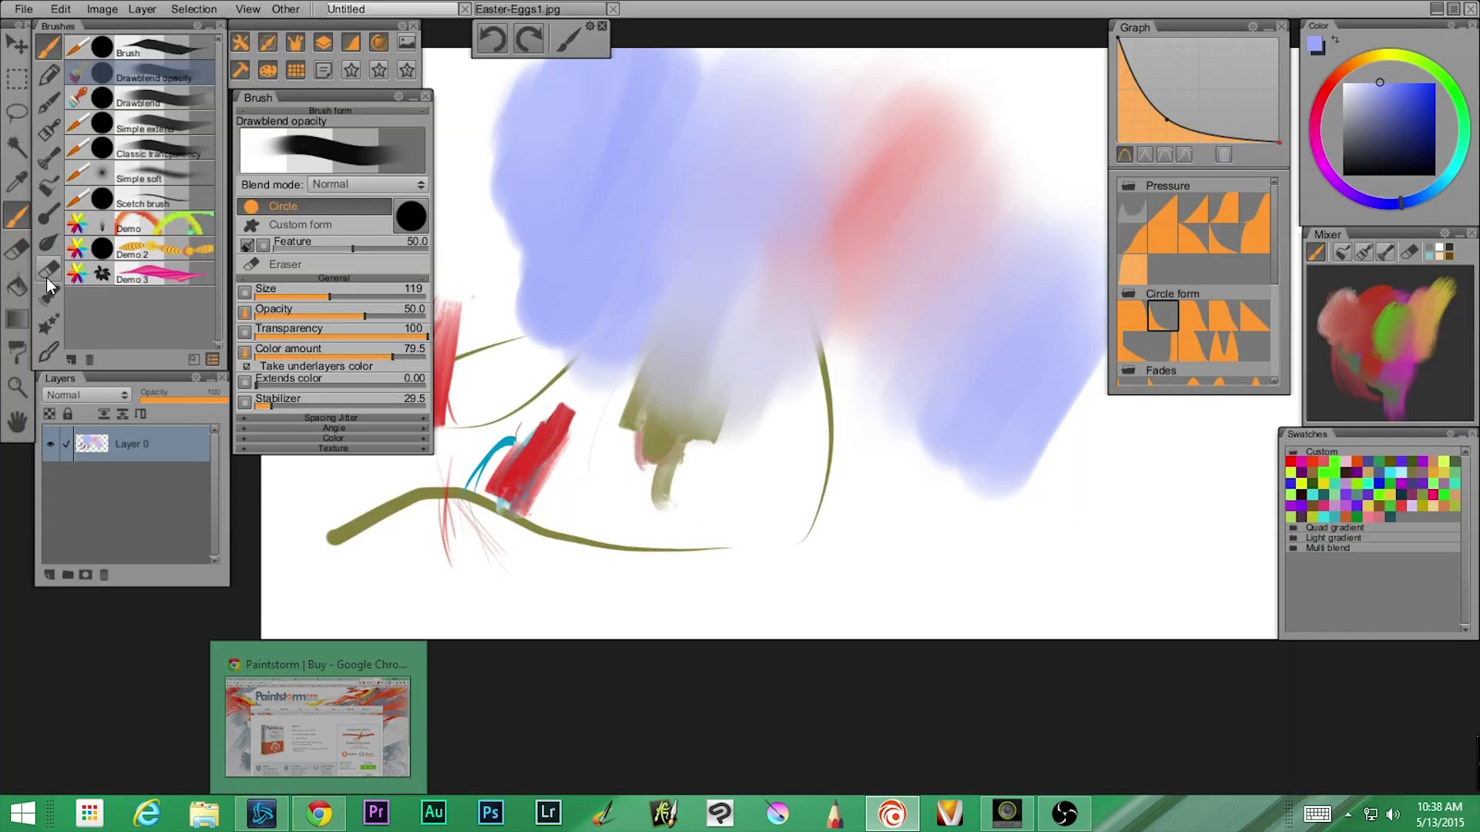
pyautogui.click(321, 811)
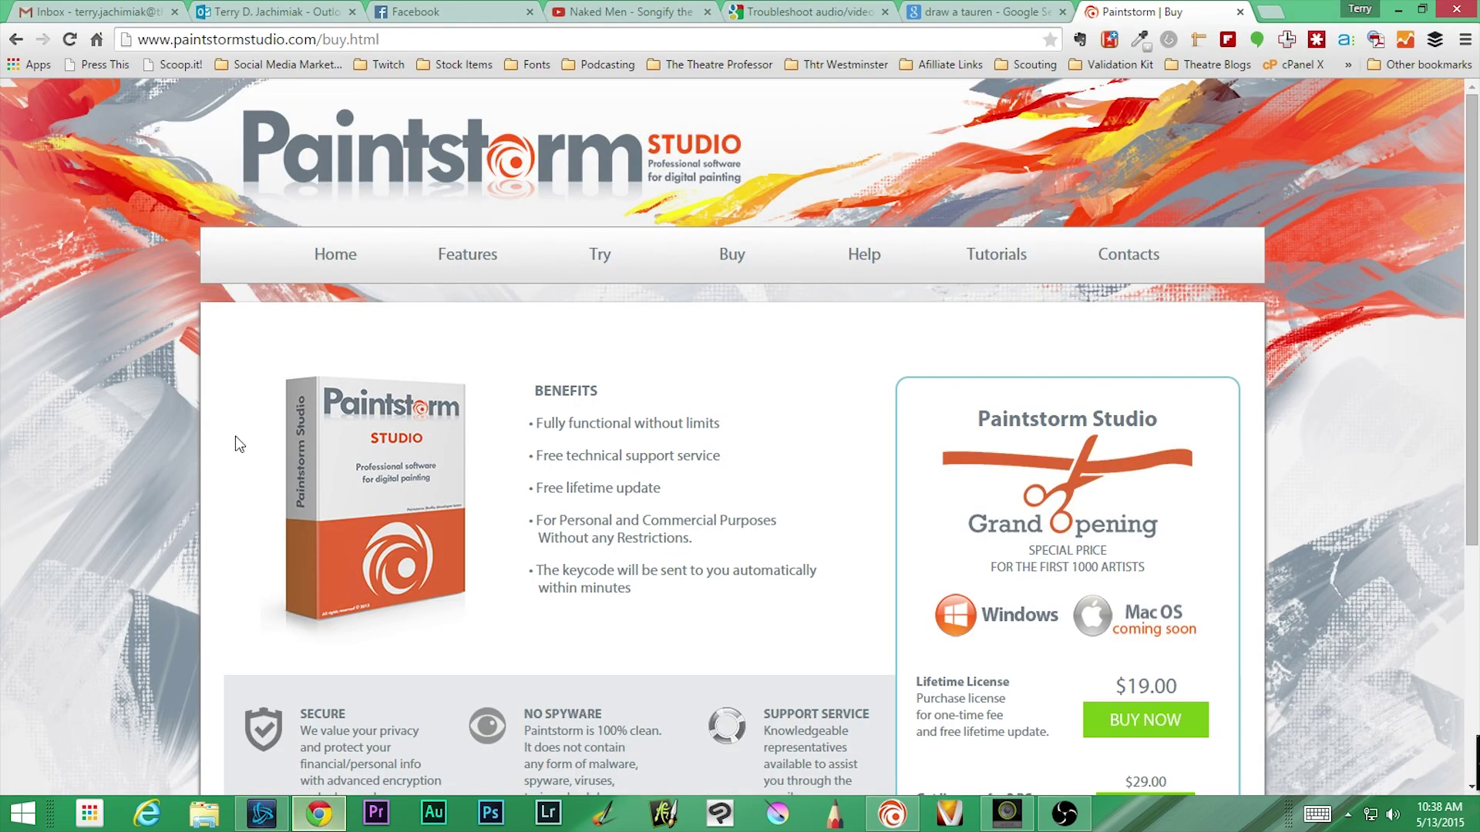
pyautogui.click(339, 255)
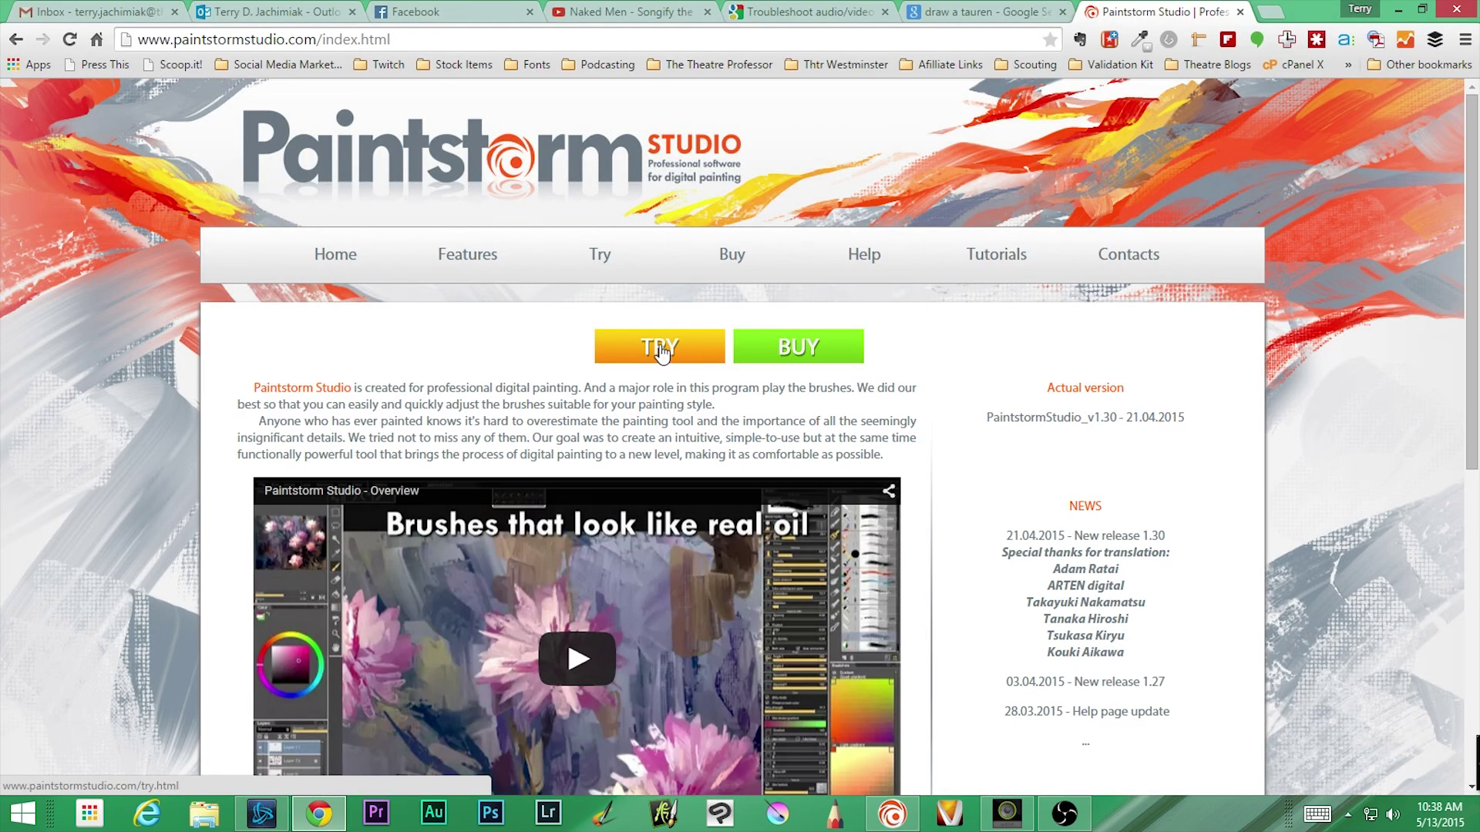
pyautogui.click(660, 348)
pyautogui.scroll(-1, 177, 487)
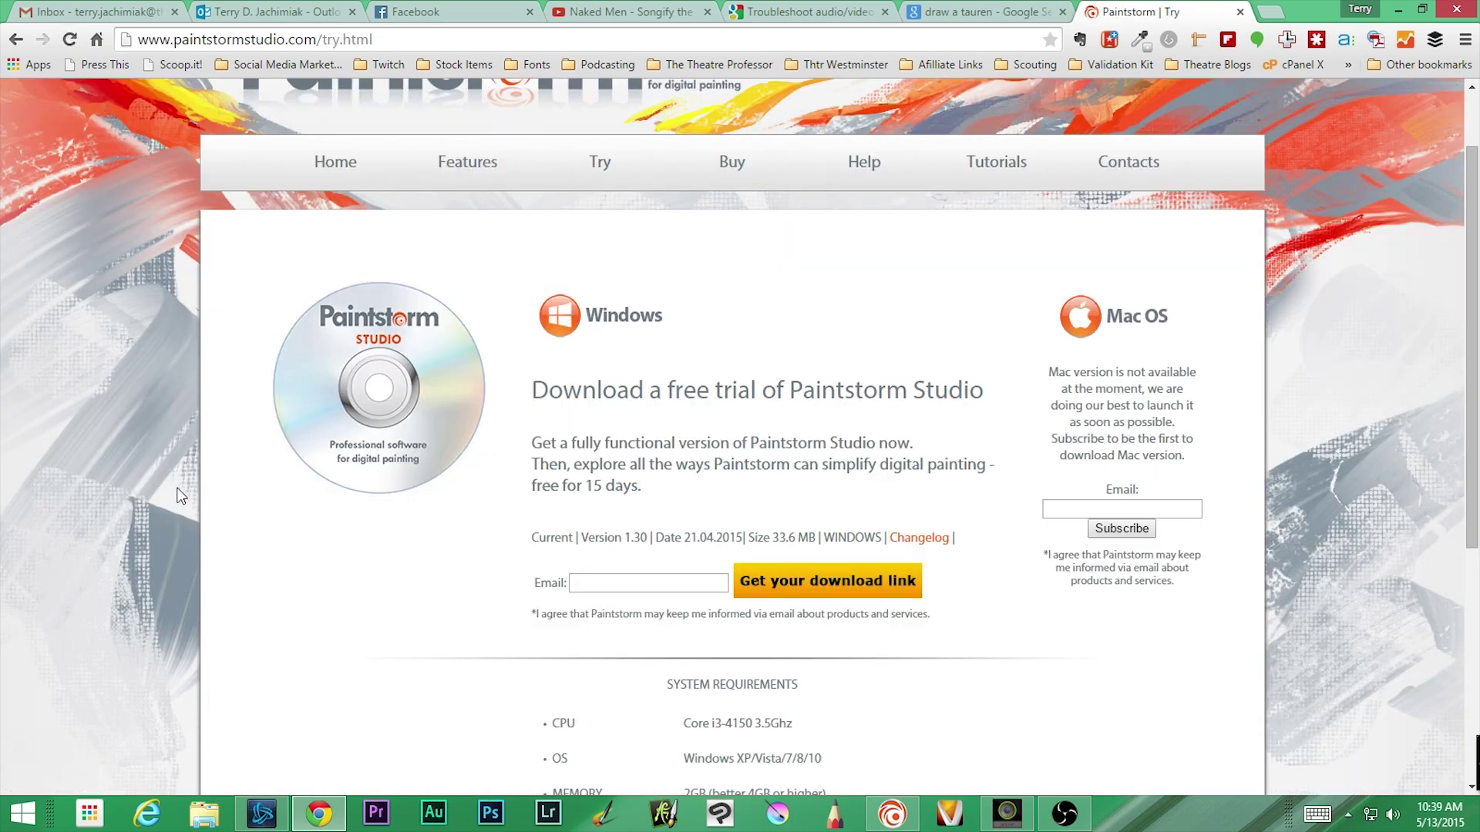